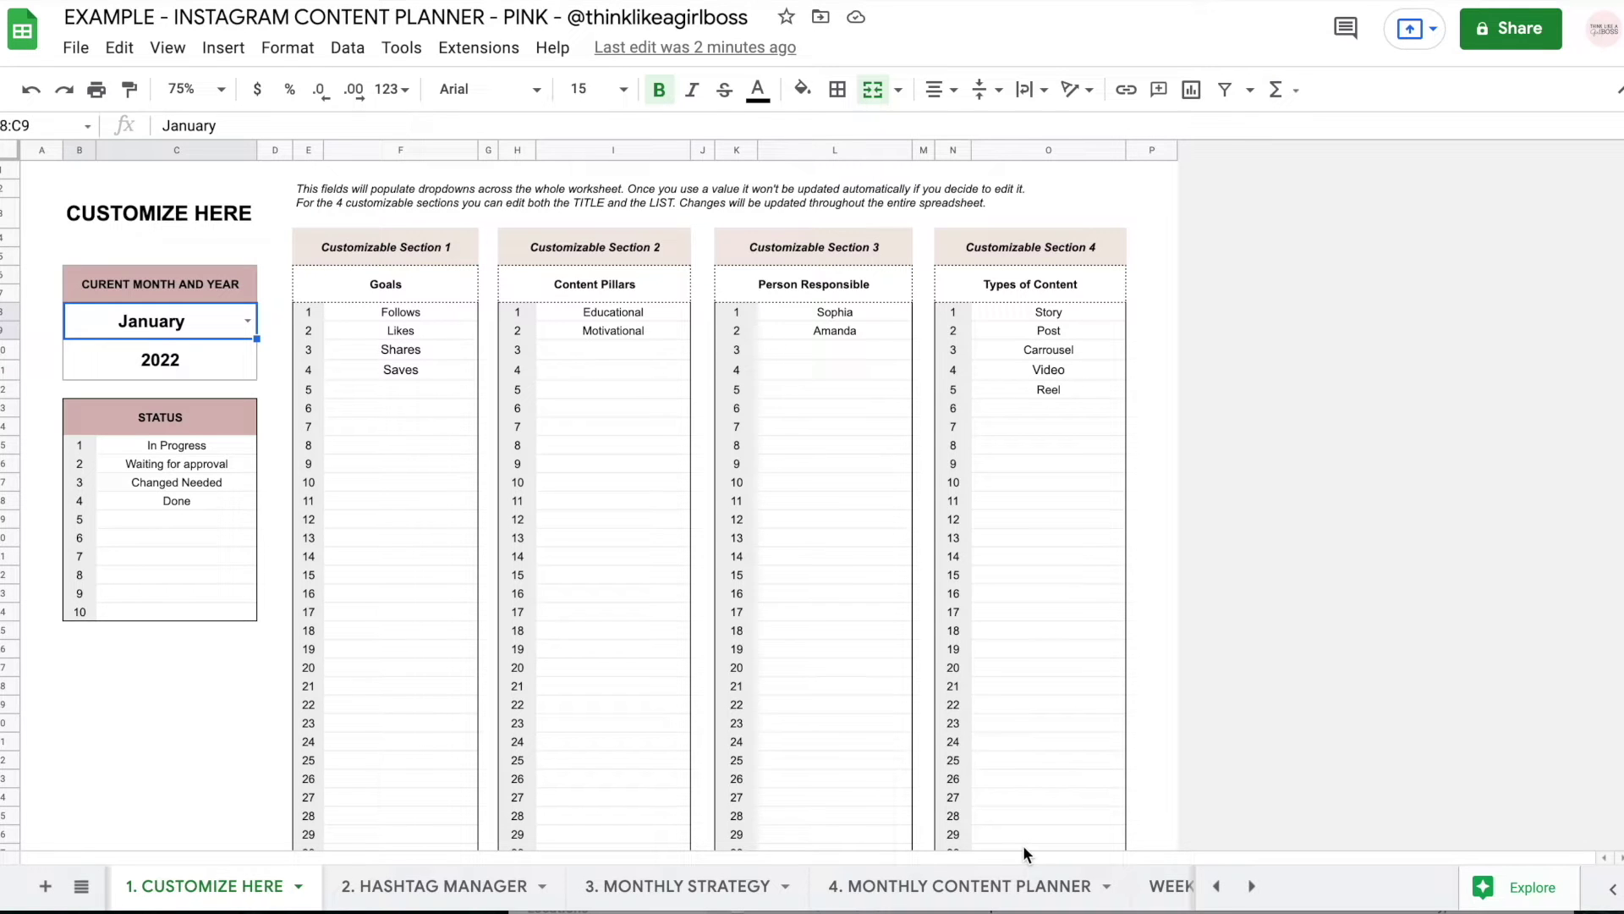
# Tour the planner's sheets from Hashtag Manager through WEEK 3, ending back on 1. CUSTOMIZE HERE
pyautogui.click(476, 885)
pyautogui.click(729, 885)
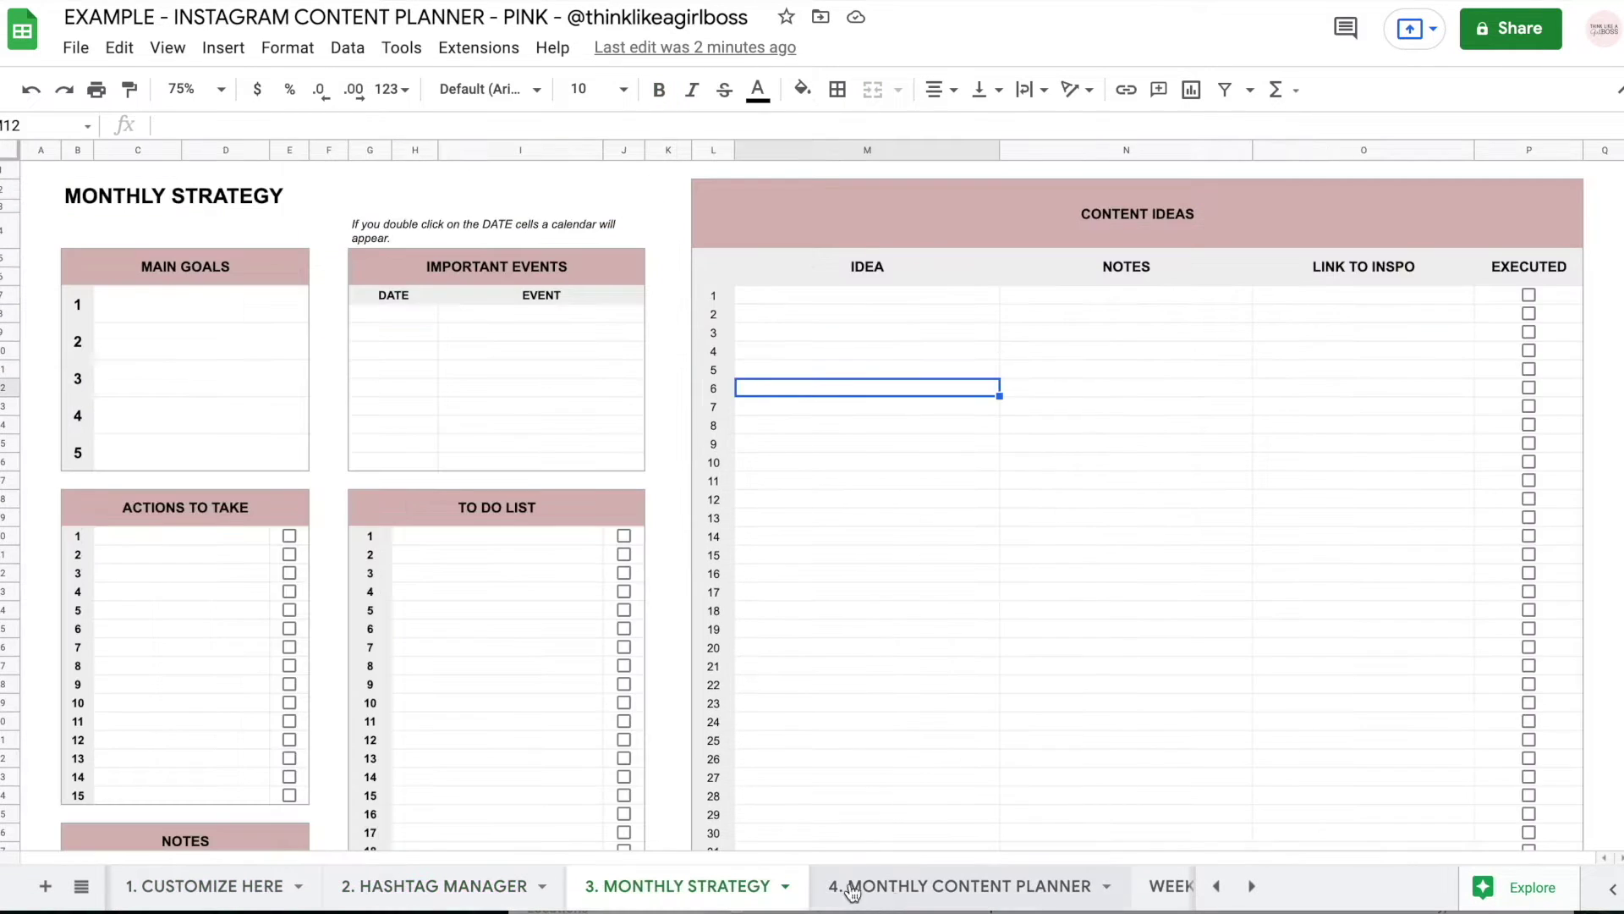
pyautogui.click(927, 888)
pyautogui.click(987, 886)
pyautogui.click(1015, 887)
pyautogui.click(1088, 887)
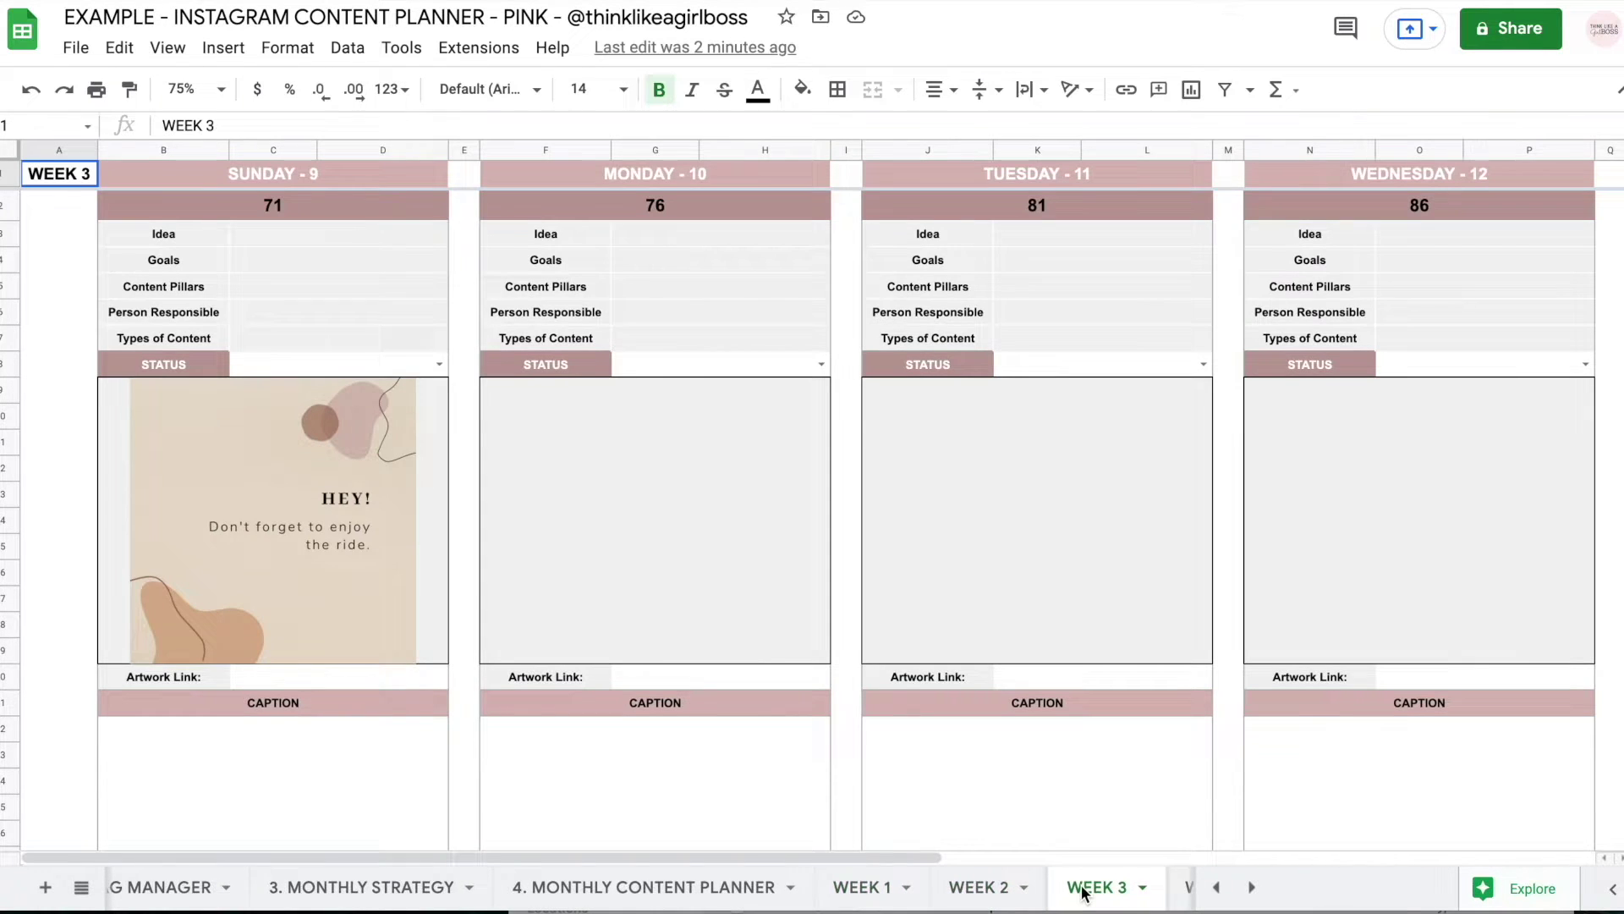
pyautogui.scroll(5, 1083, 889)
pyautogui.click(401, 885)
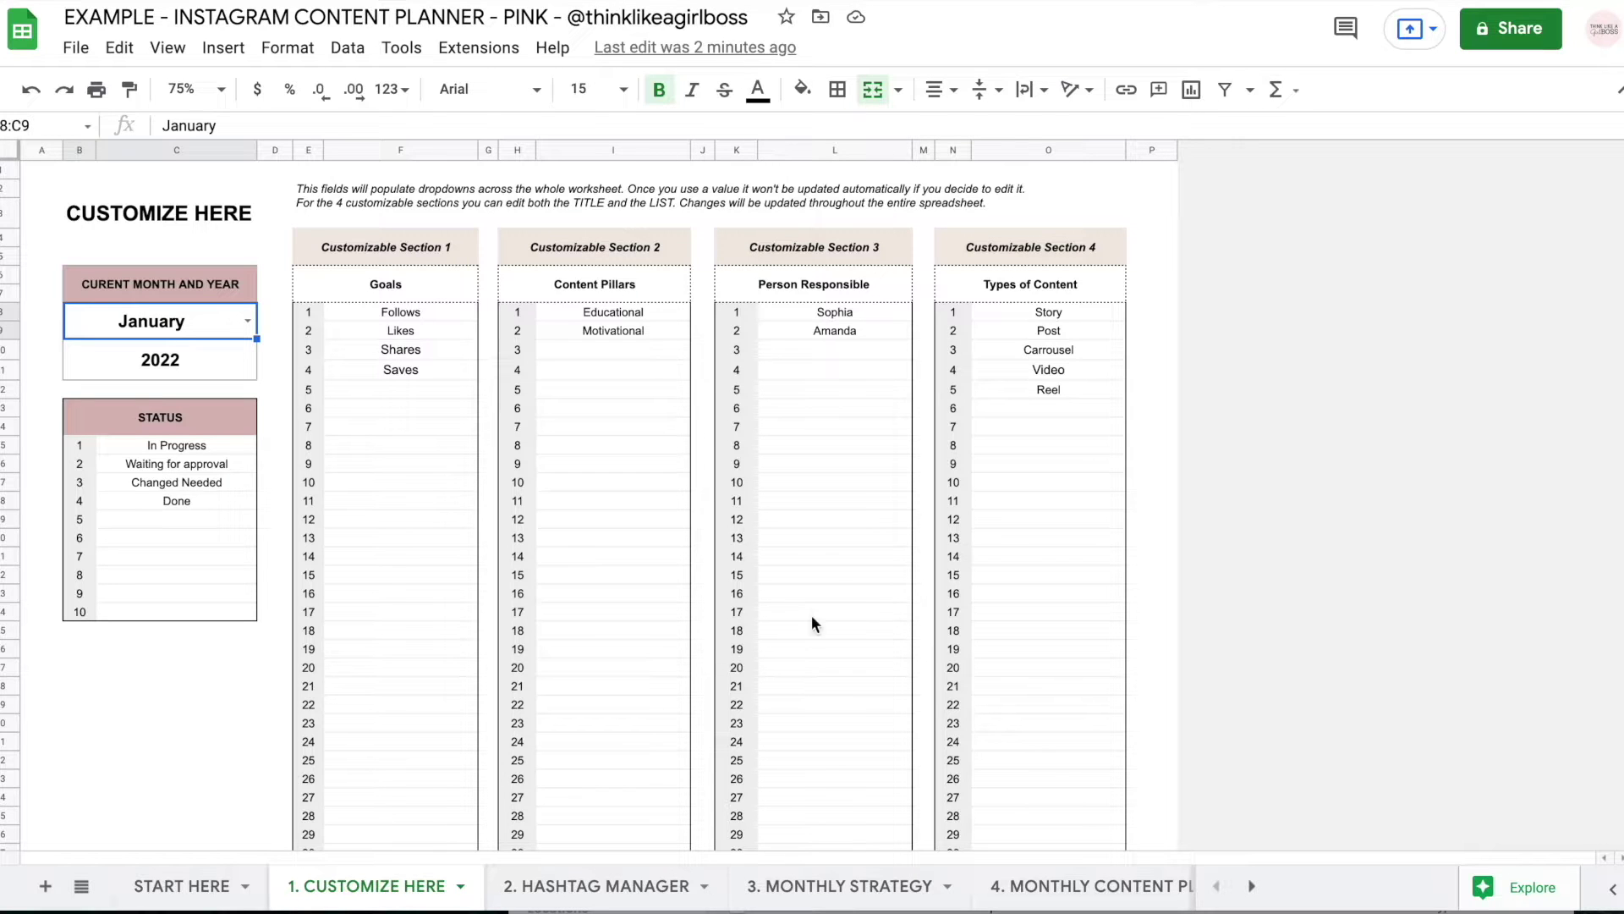
# Review the Hashtag Manager's column B hashtags and group 1's choices, then view Monthly Strategy
pyautogui.click(622, 884)
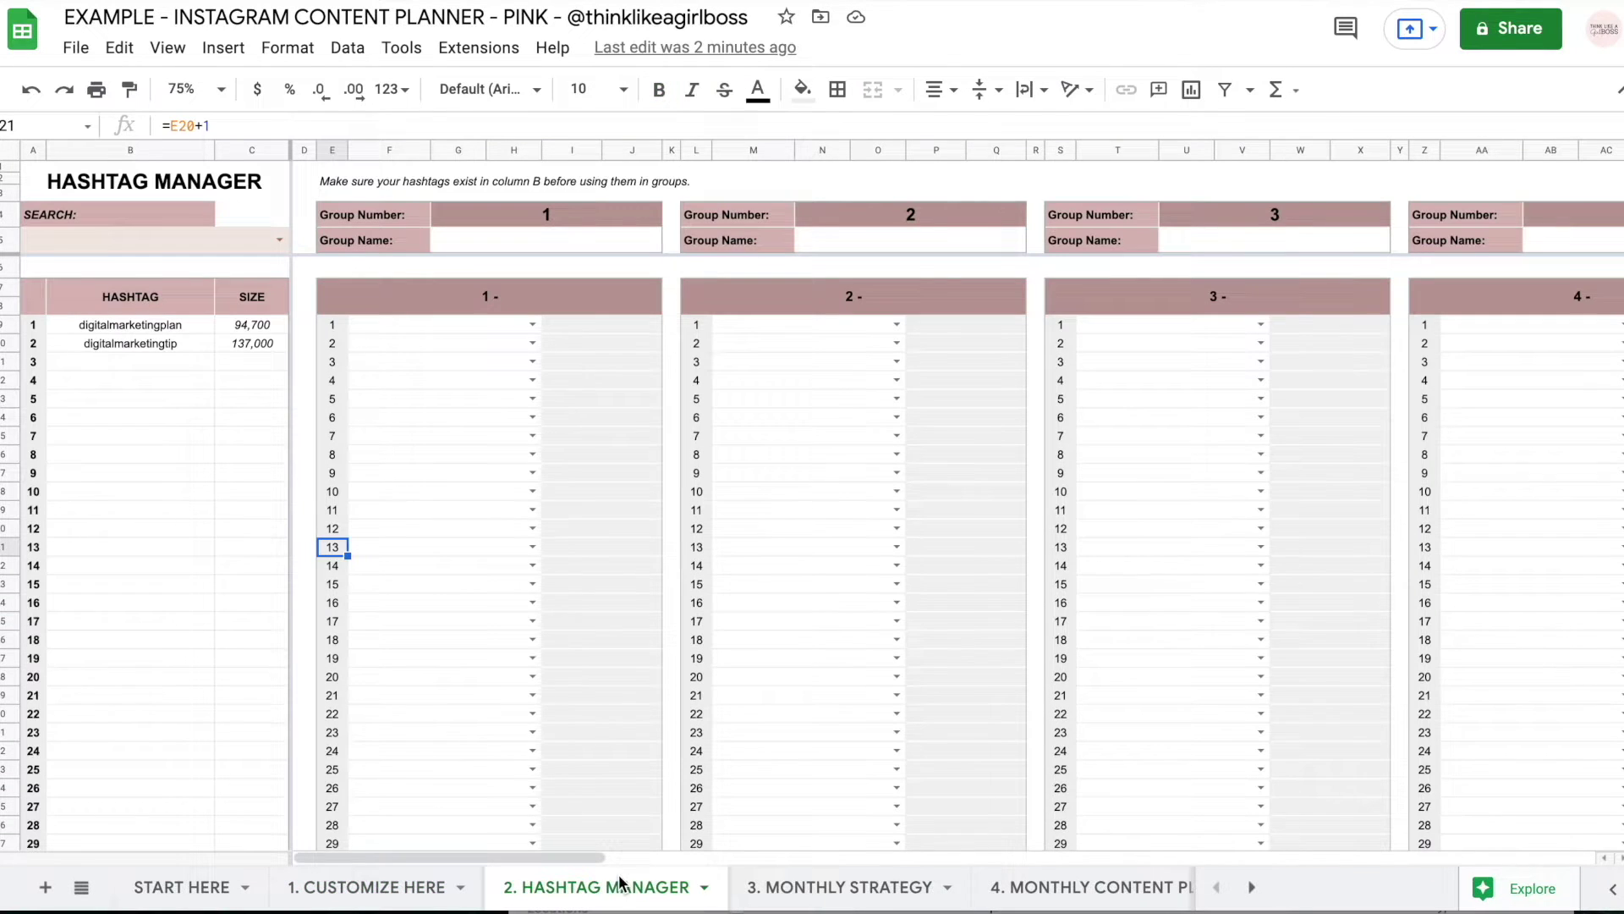
pyautogui.moveTo(129, 331); pyautogui.dragTo(98, 454)
pyautogui.moveTo(94, 551); pyautogui.dragTo(134, 753)
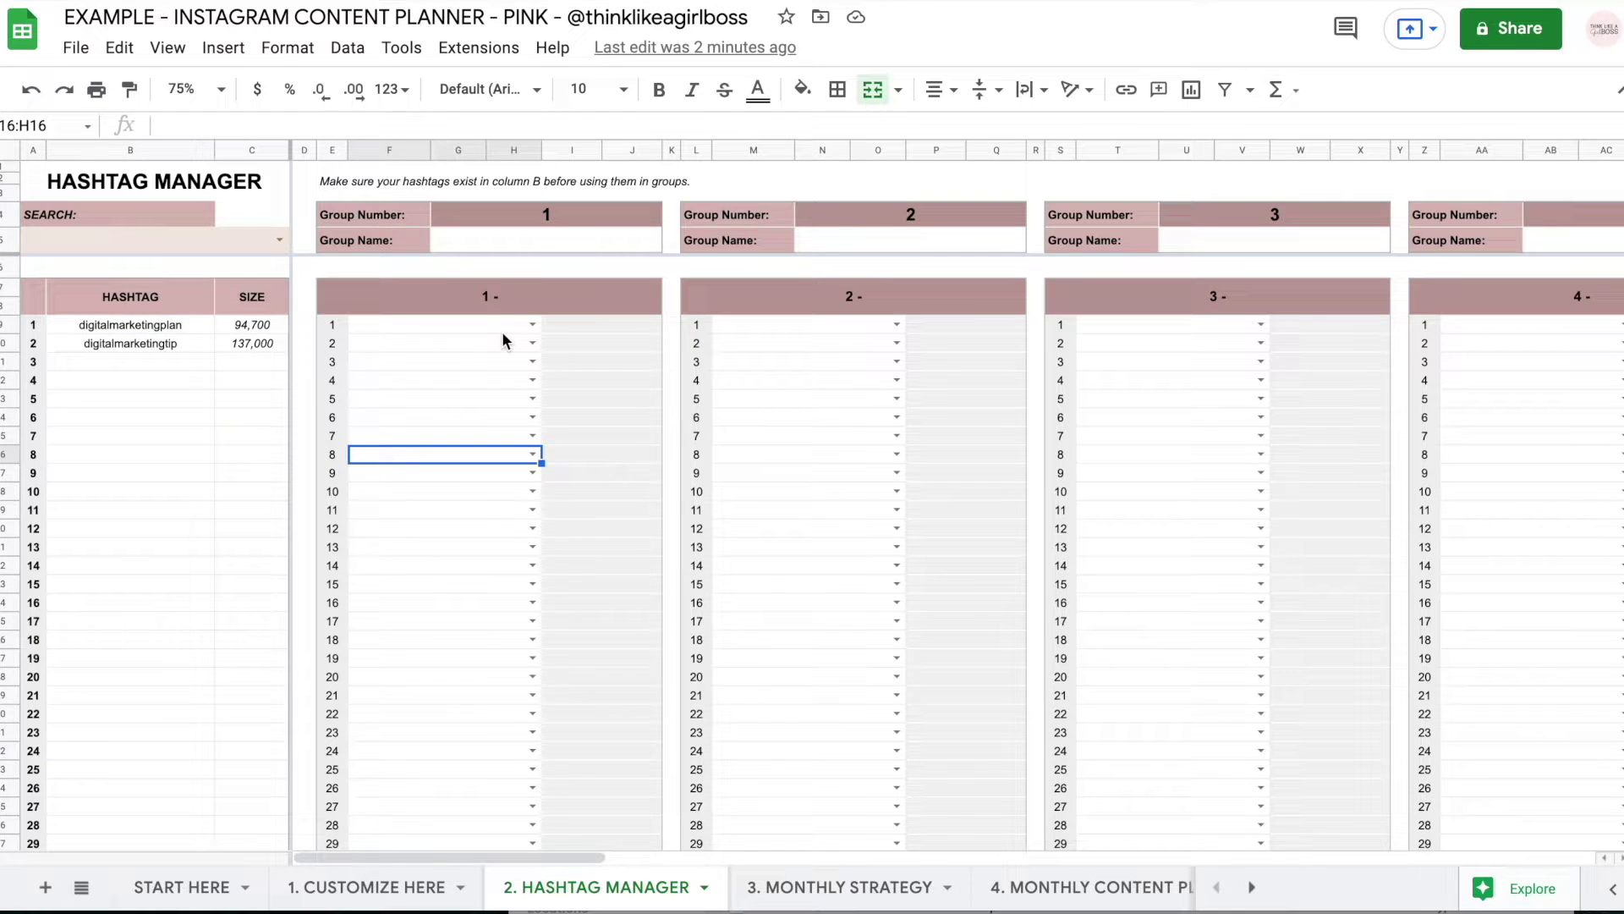
pyautogui.click(531, 326)
pyautogui.click(460, 479)
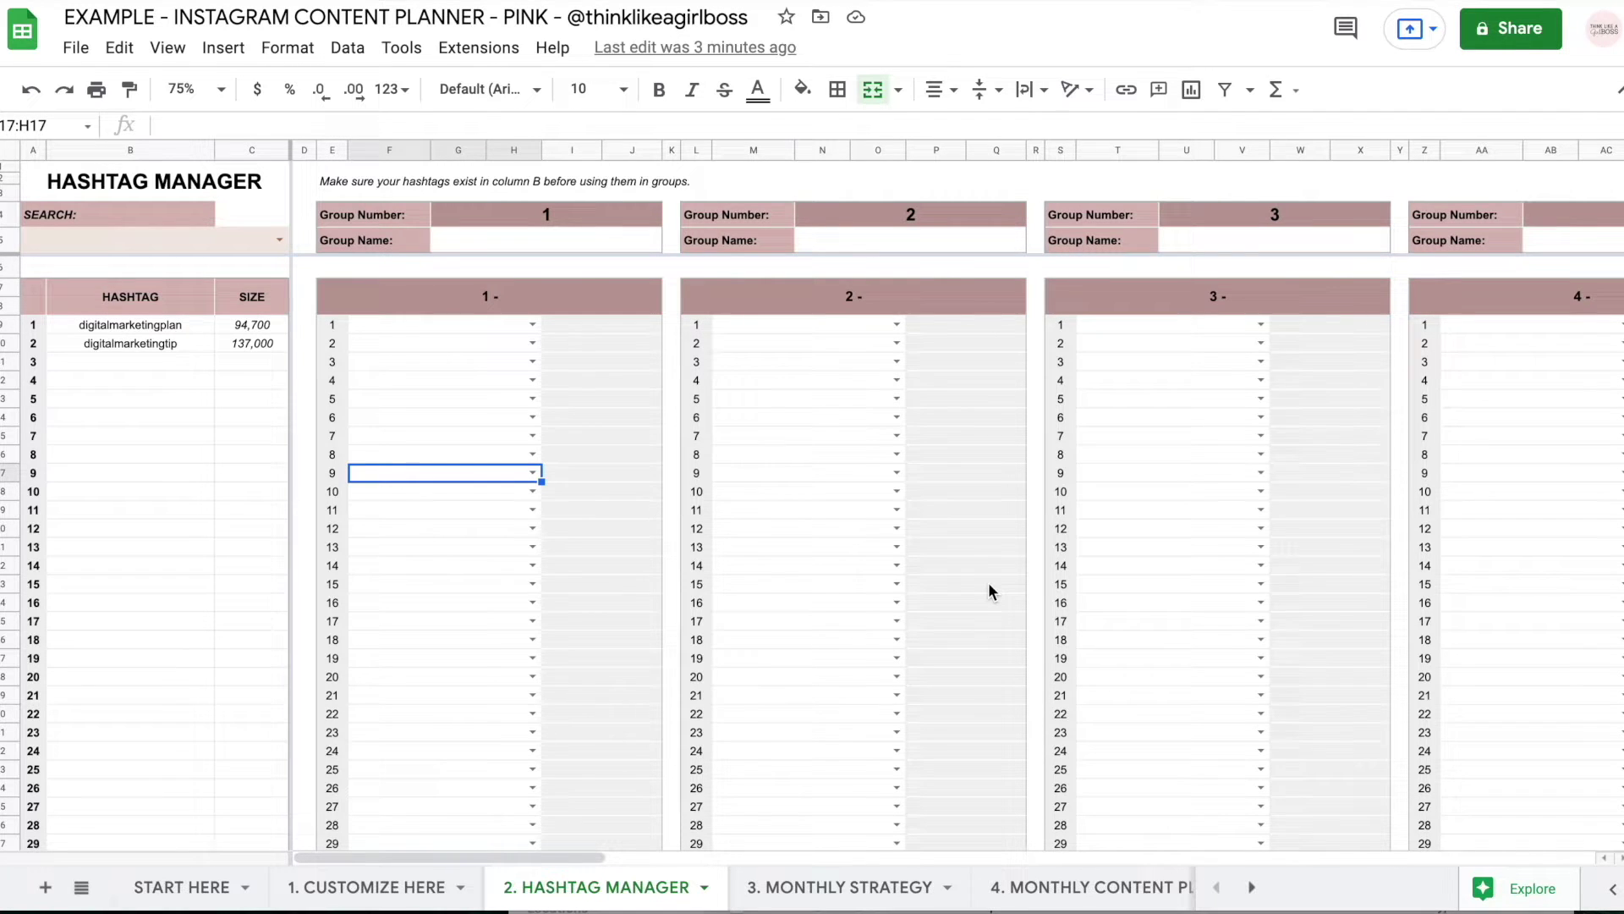
pyautogui.click(842, 884)
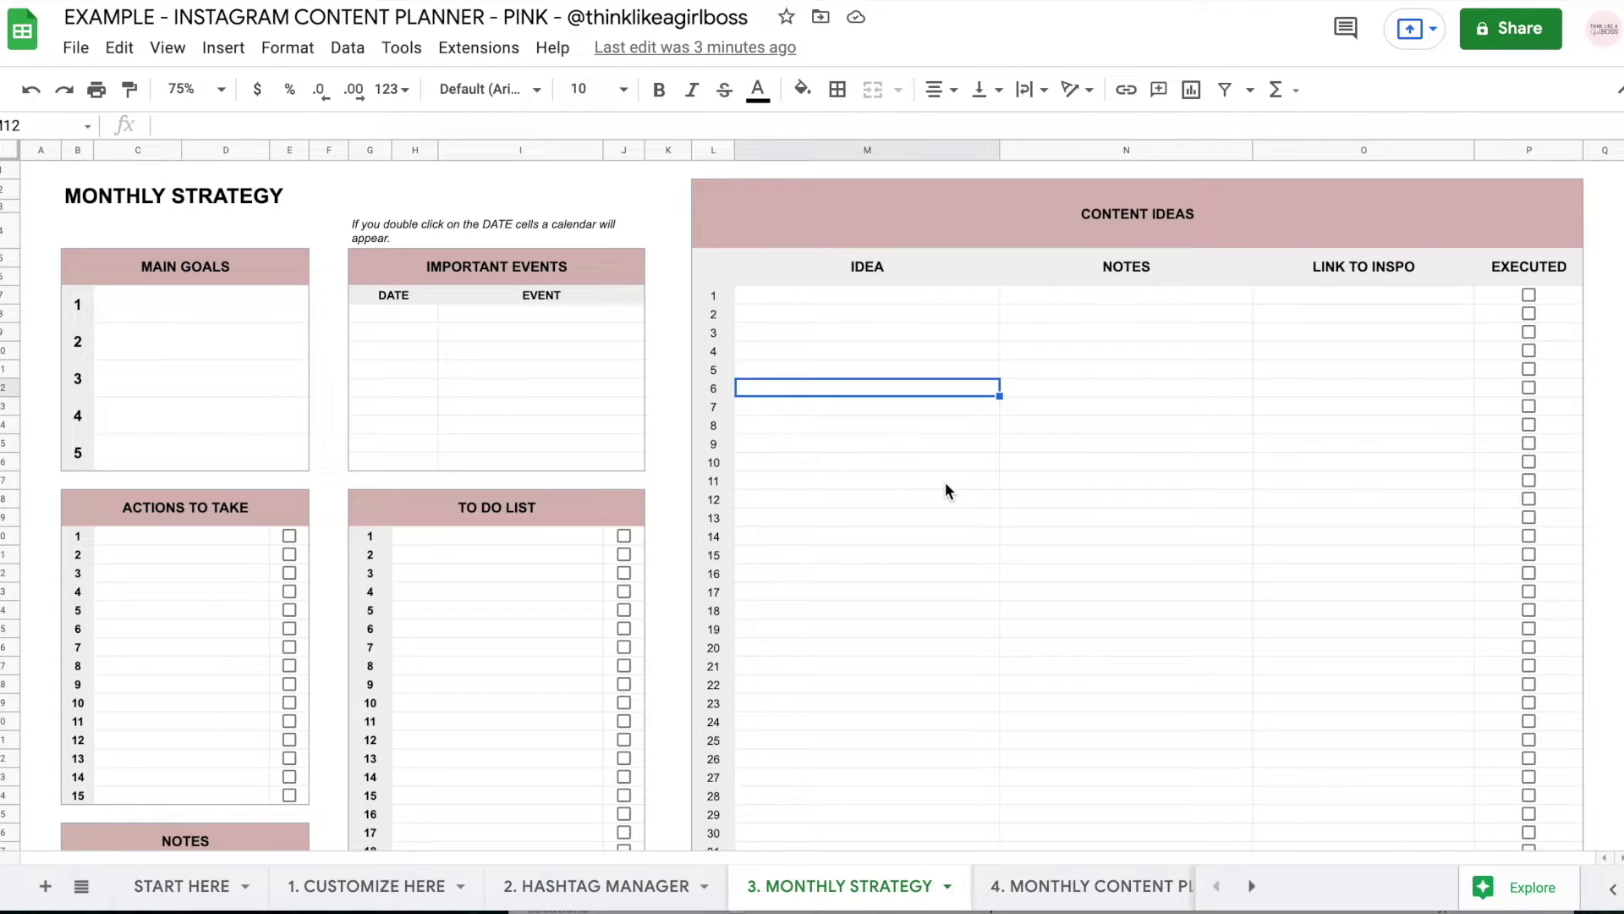
# Inspect the Main Goals, Actions to Take and To Do List entries on Monthly Strategy
pyautogui.click(227, 313)
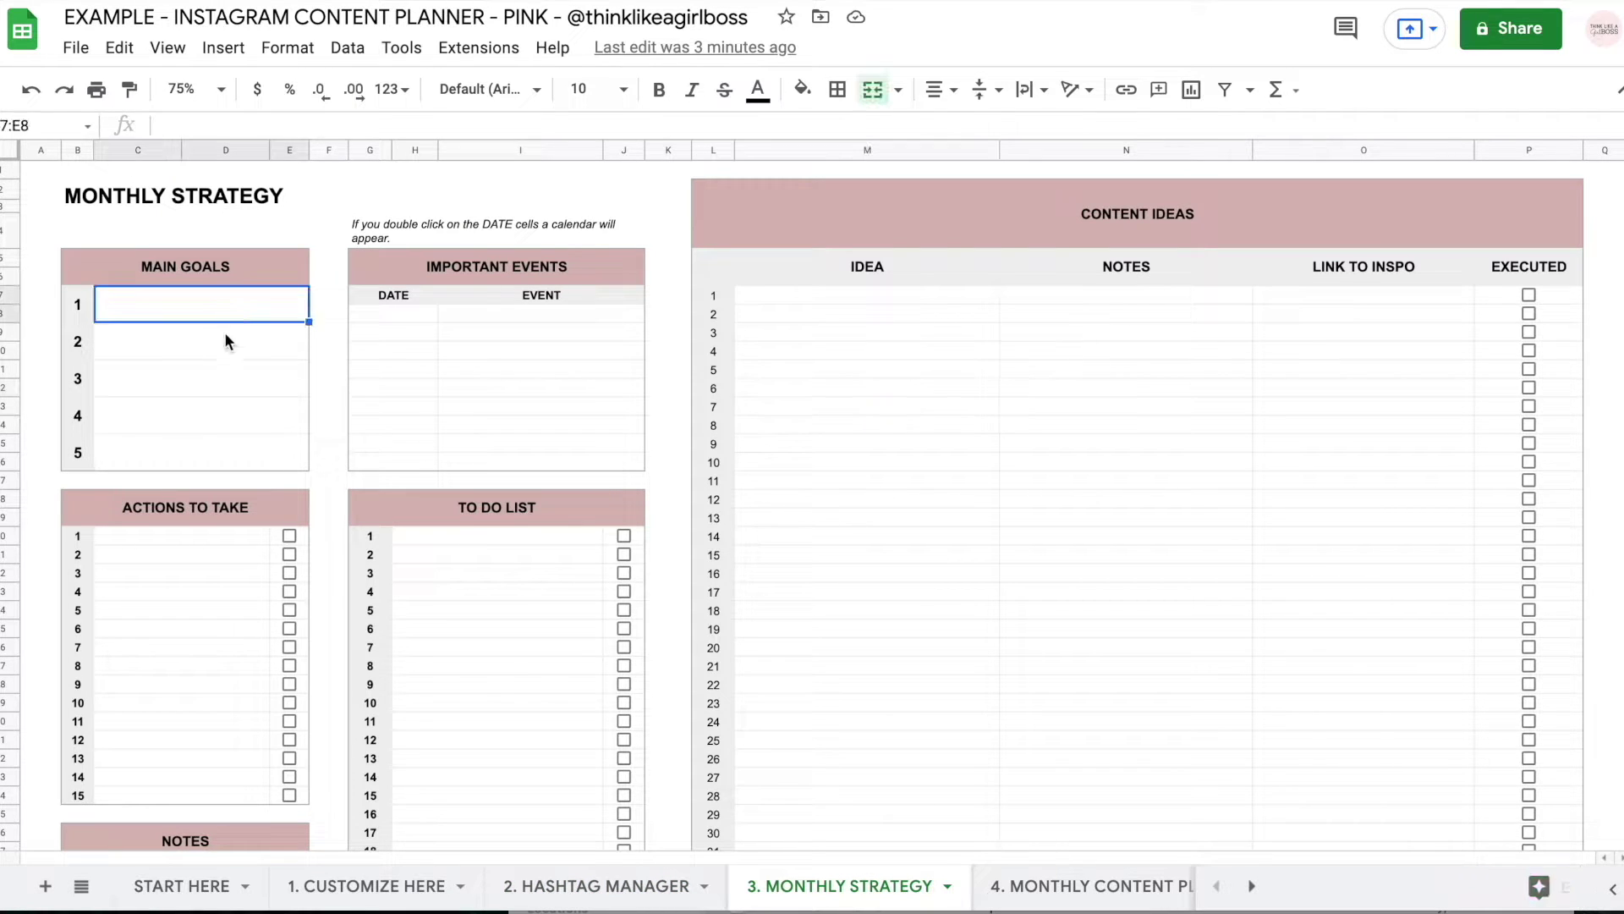
pyautogui.click(207, 556)
pyautogui.click(446, 576)
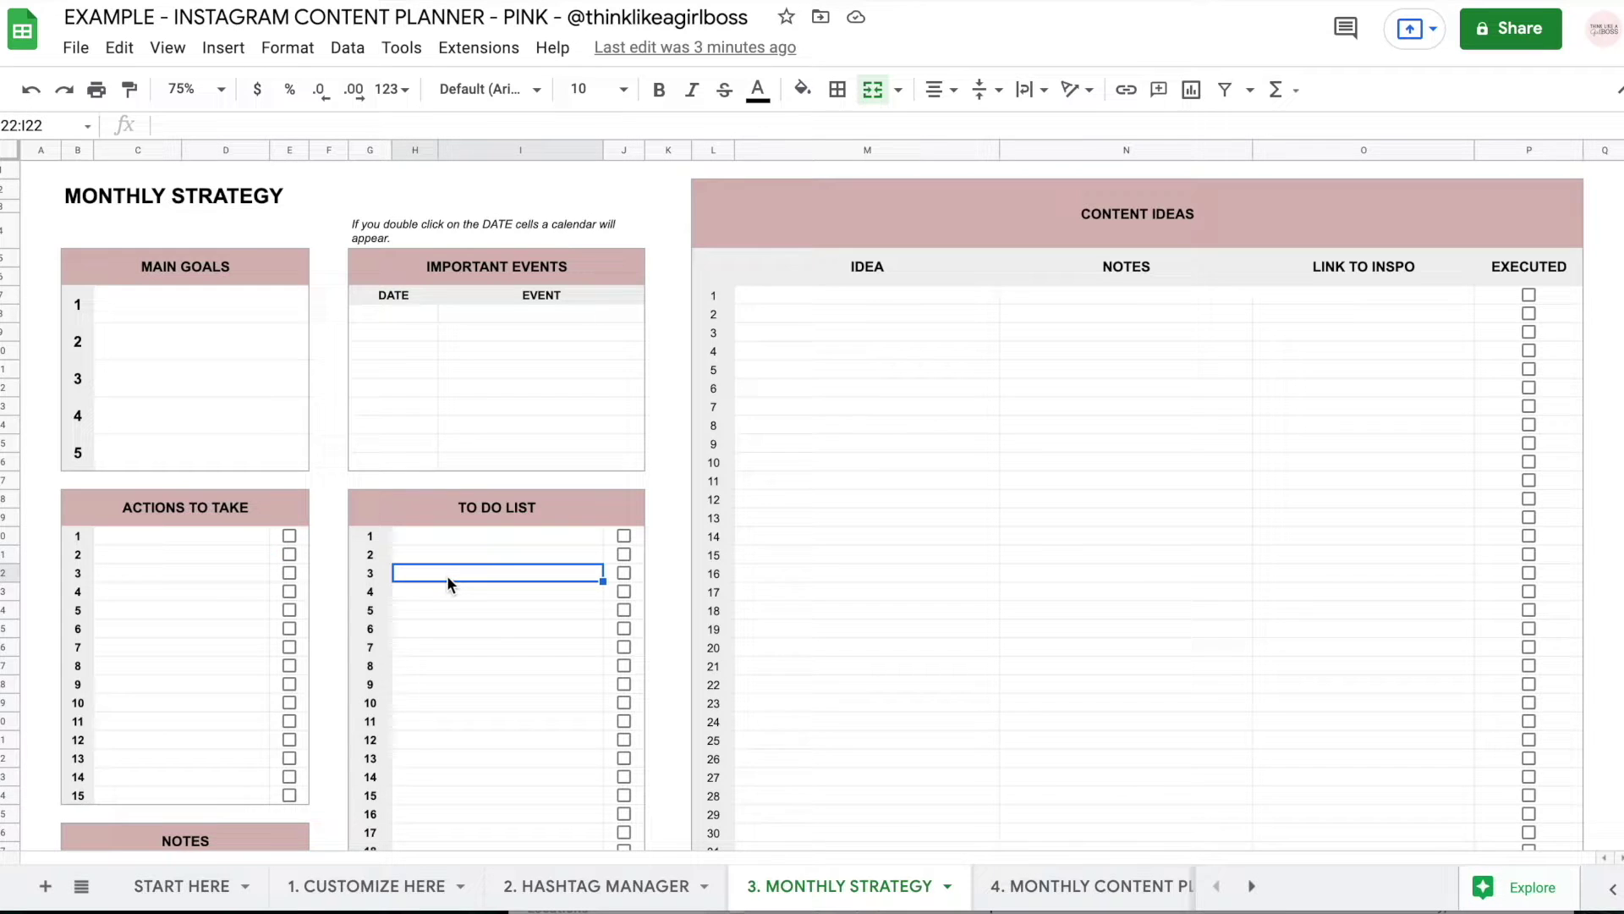
pyautogui.scroll(-6, 446, 576)
pyautogui.scroll(6, 221, 505)
# Set the two important-event dates to 2022-04-13 and 2022-04-21
pyautogui.doubleClick(402, 326)
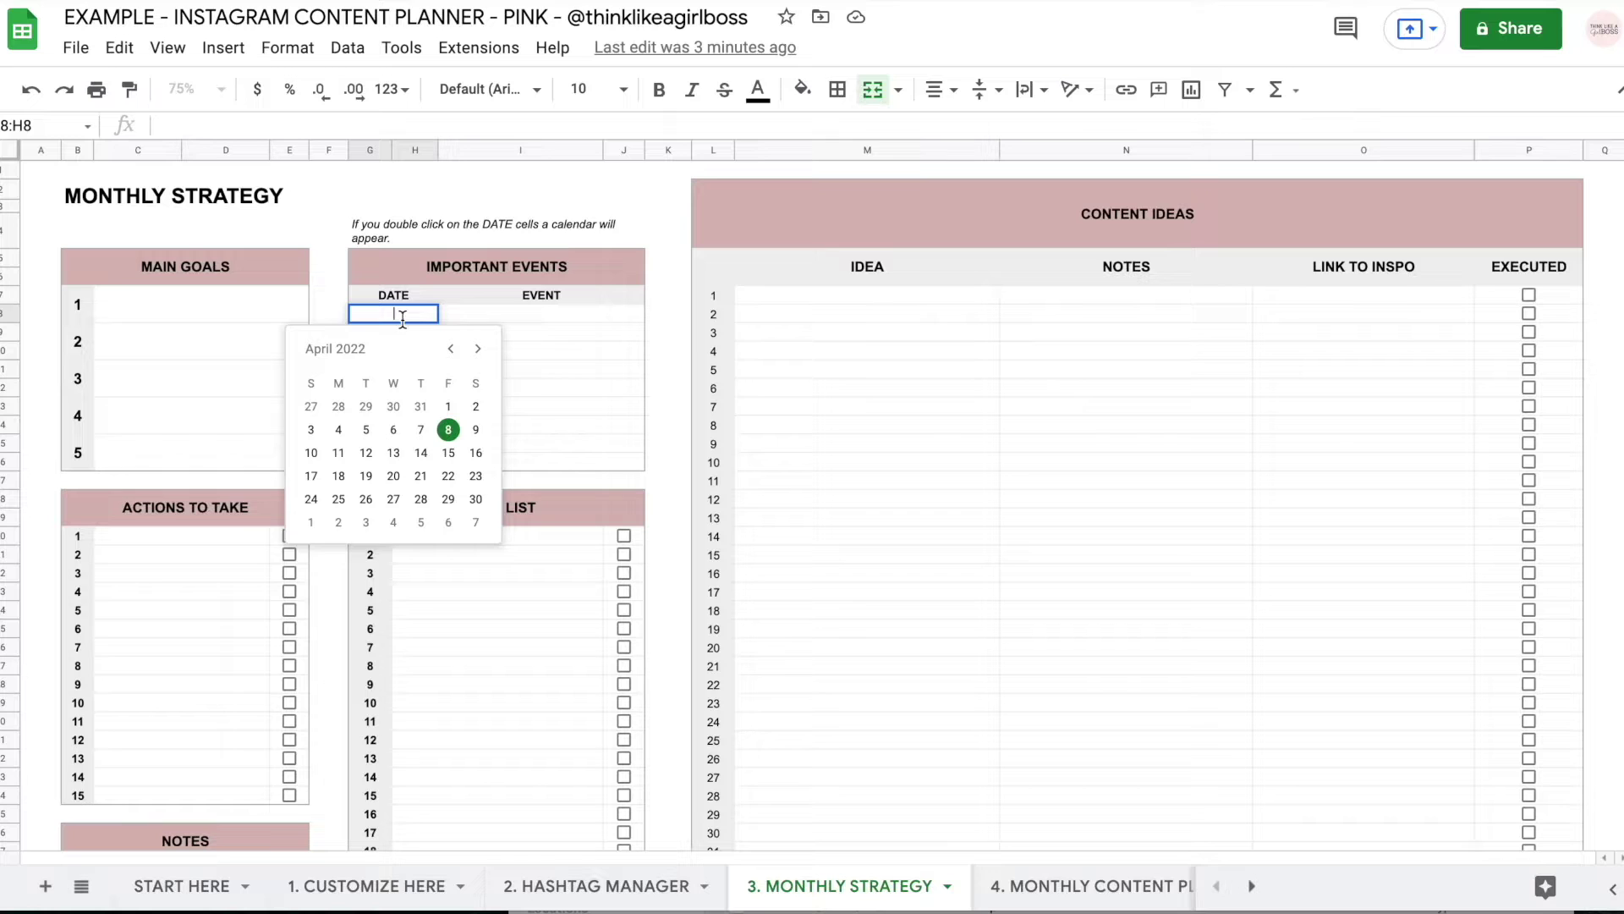
pyautogui.click(392, 451)
pyautogui.doubleClick(418, 333)
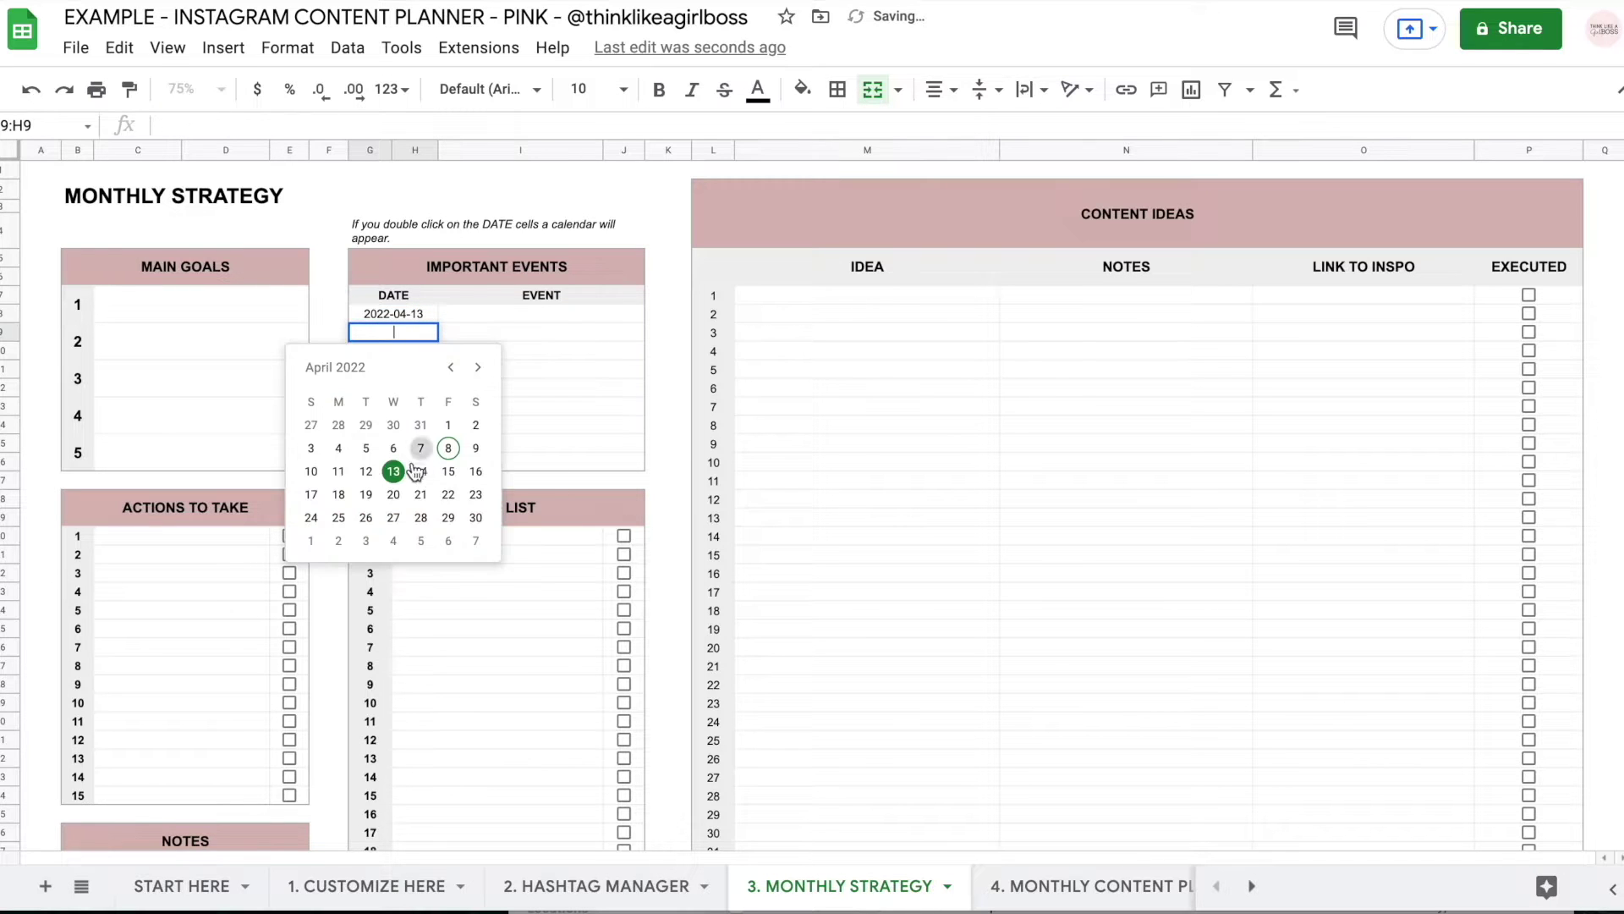
pyautogui.click(418, 475)
# Mark content ideas 1 and 2 as executed and move to the Monthly Content Planner
pyautogui.click(861, 443)
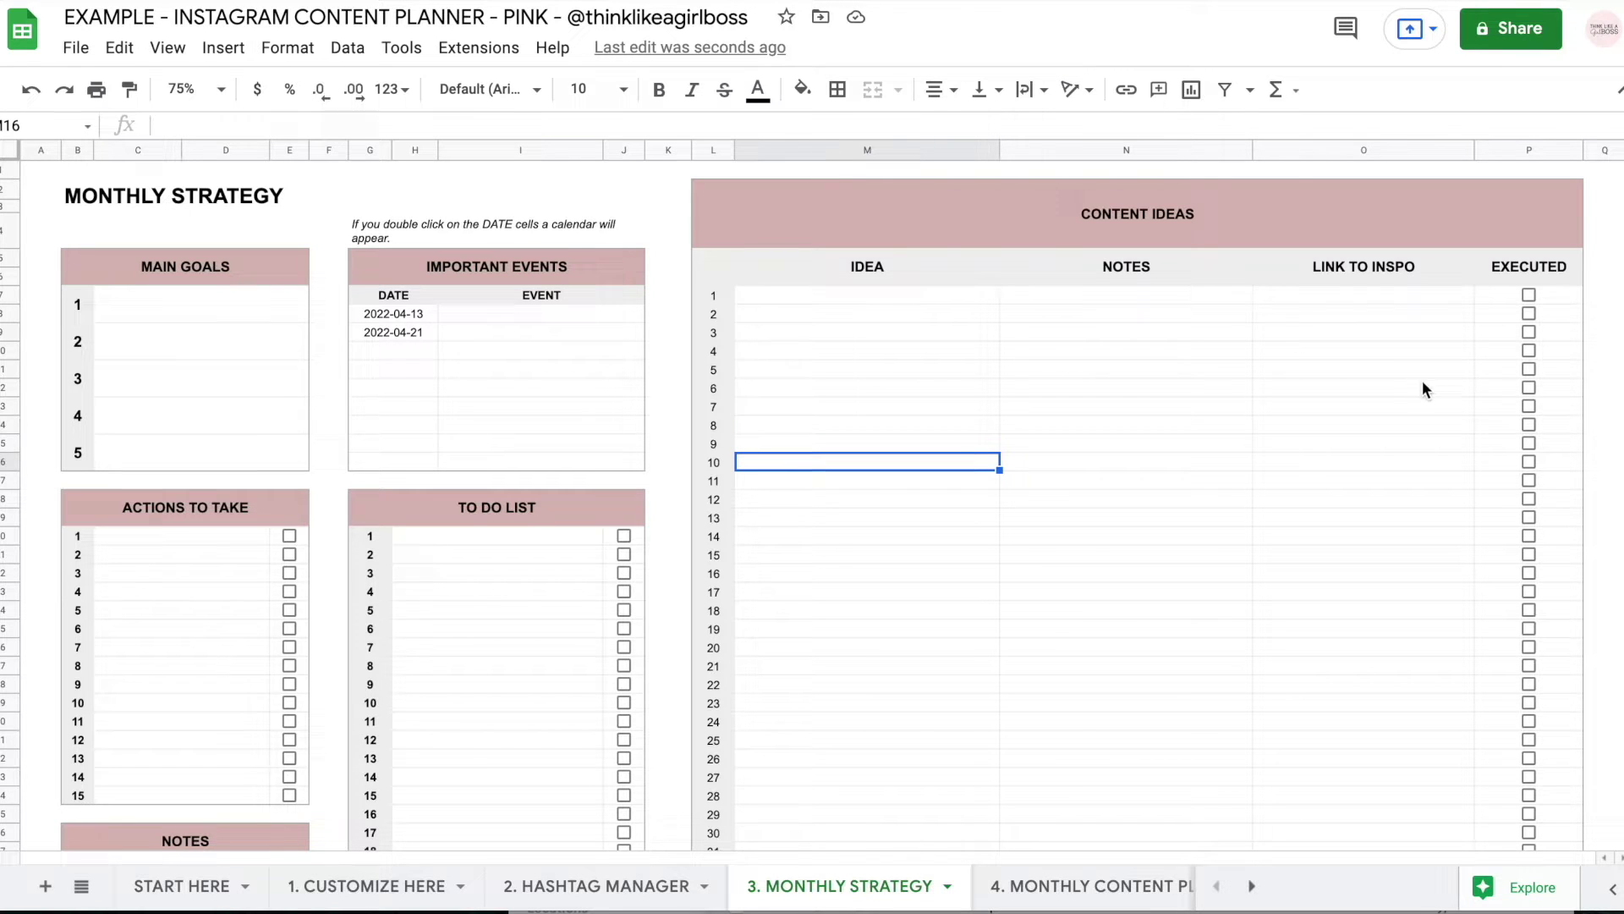
pyautogui.click(1374, 403)
pyautogui.click(1529, 294)
pyautogui.click(1529, 313)
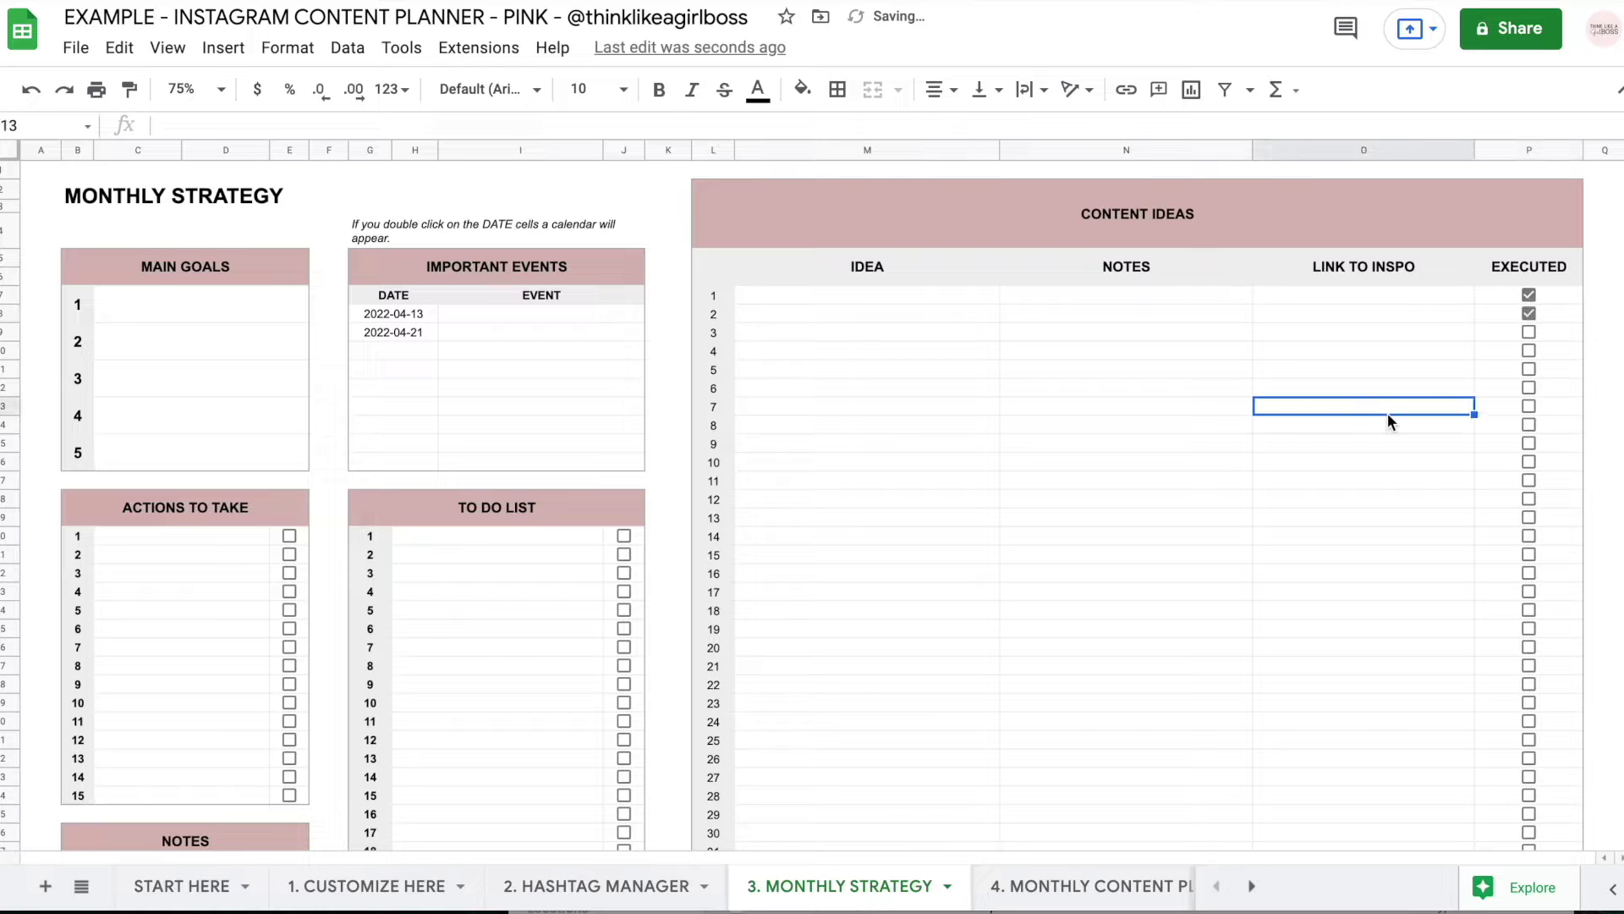
pyautogui.click(1091, 886)
pyautogui.click(602, 336)
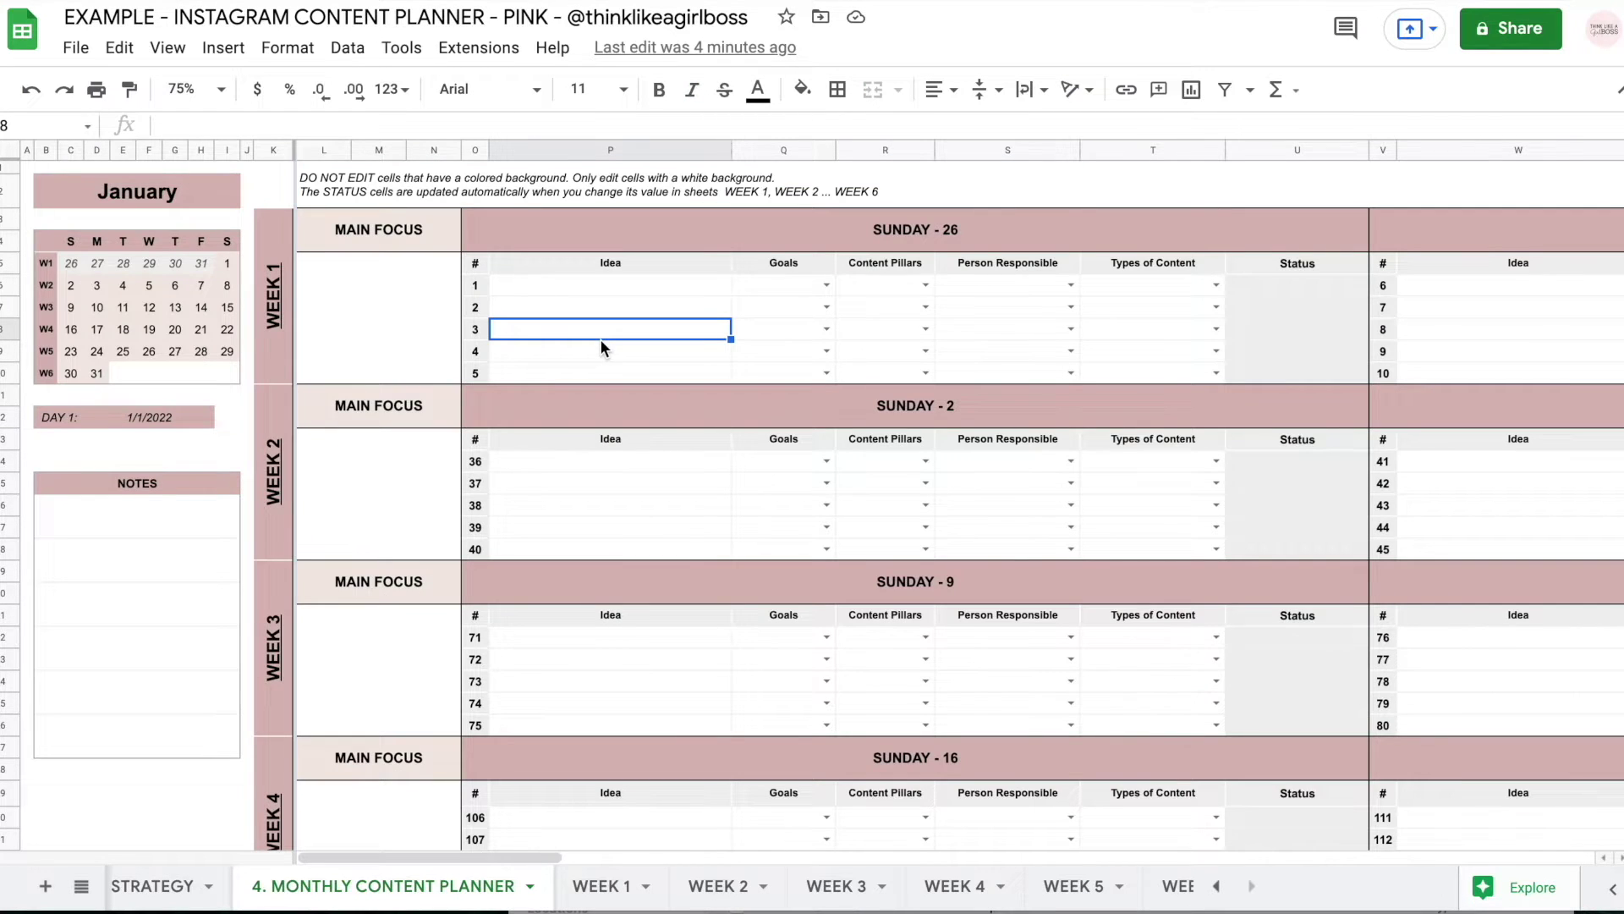
pyautogui.click(176, 316)
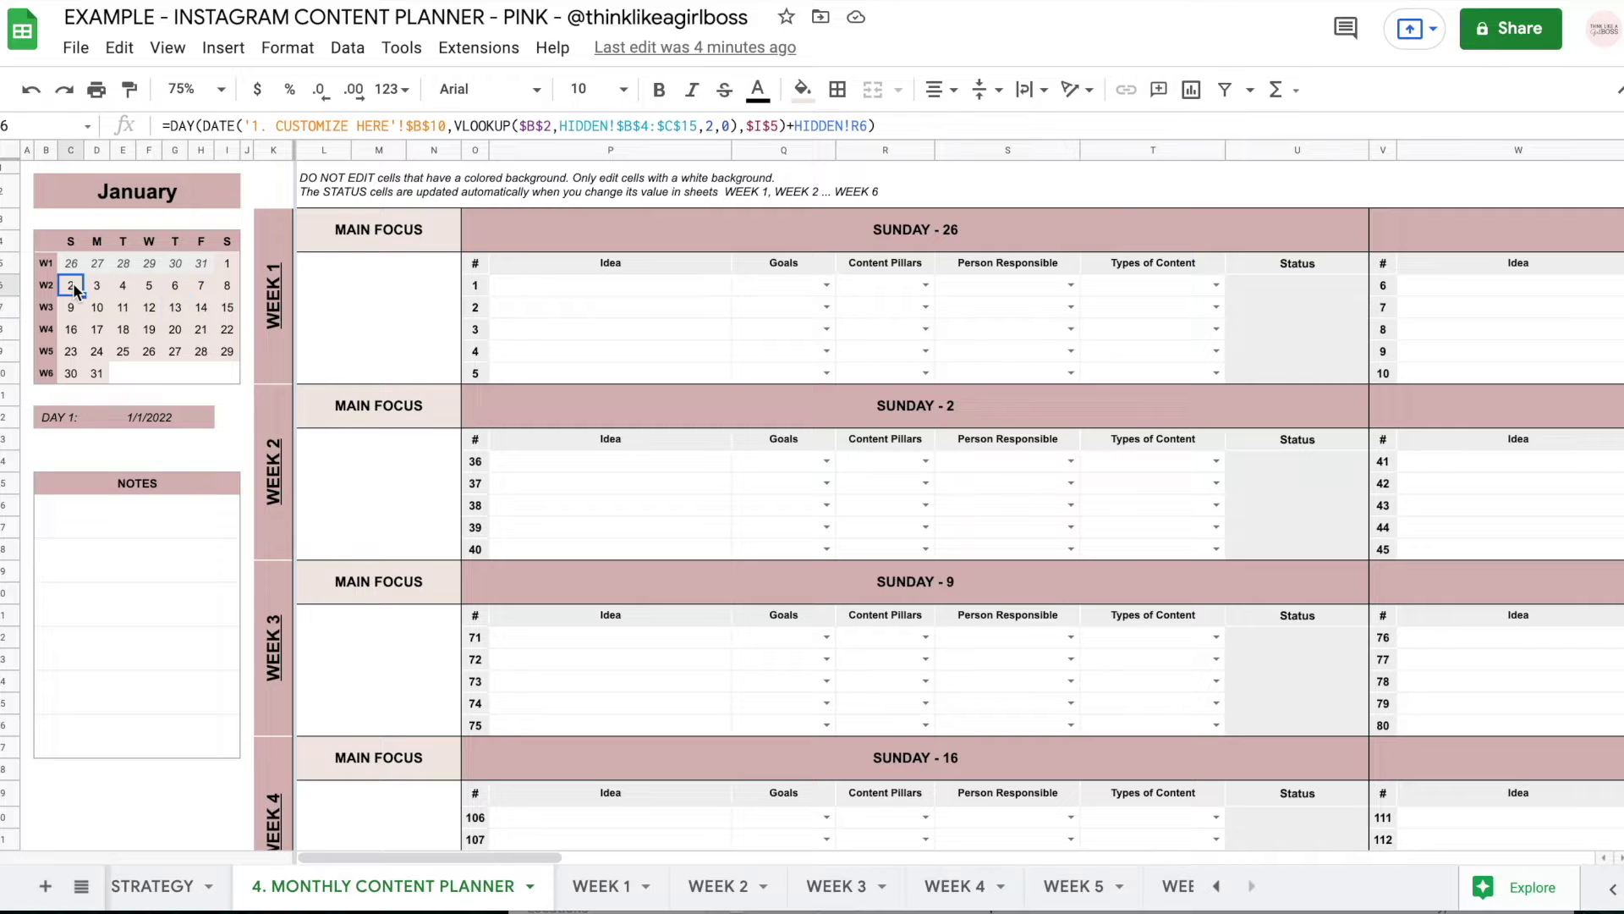
pyautogui.moveTo(577, 411); pyautogui.dragTo(597, 555)
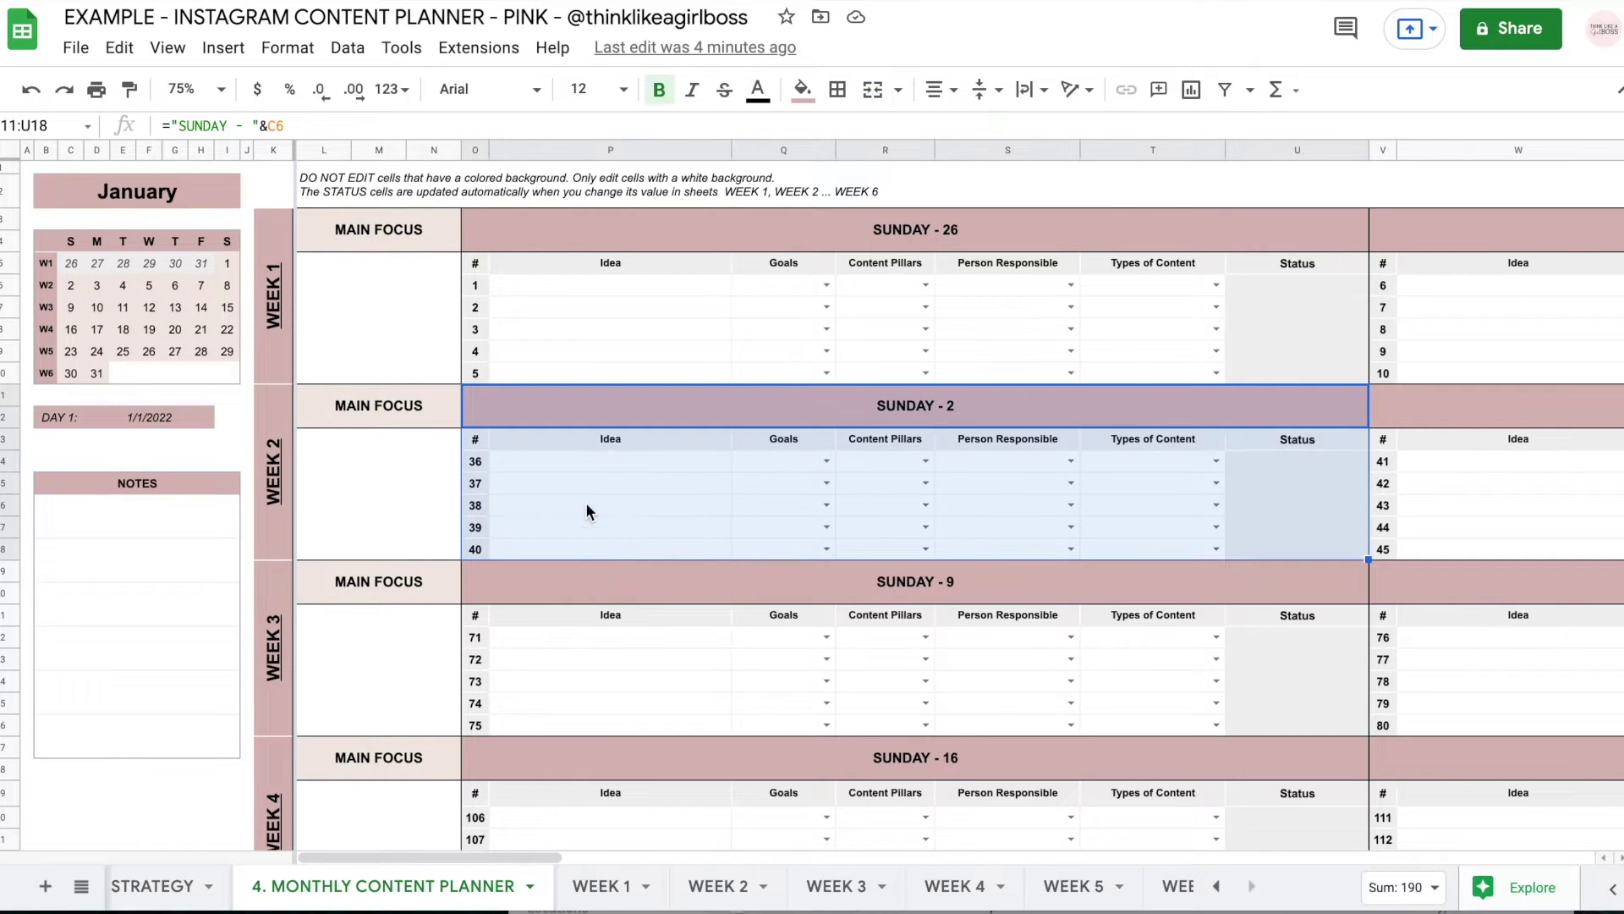
pyautogui.moveTo(558, 453); pyautogui.dragTo(546, 552)
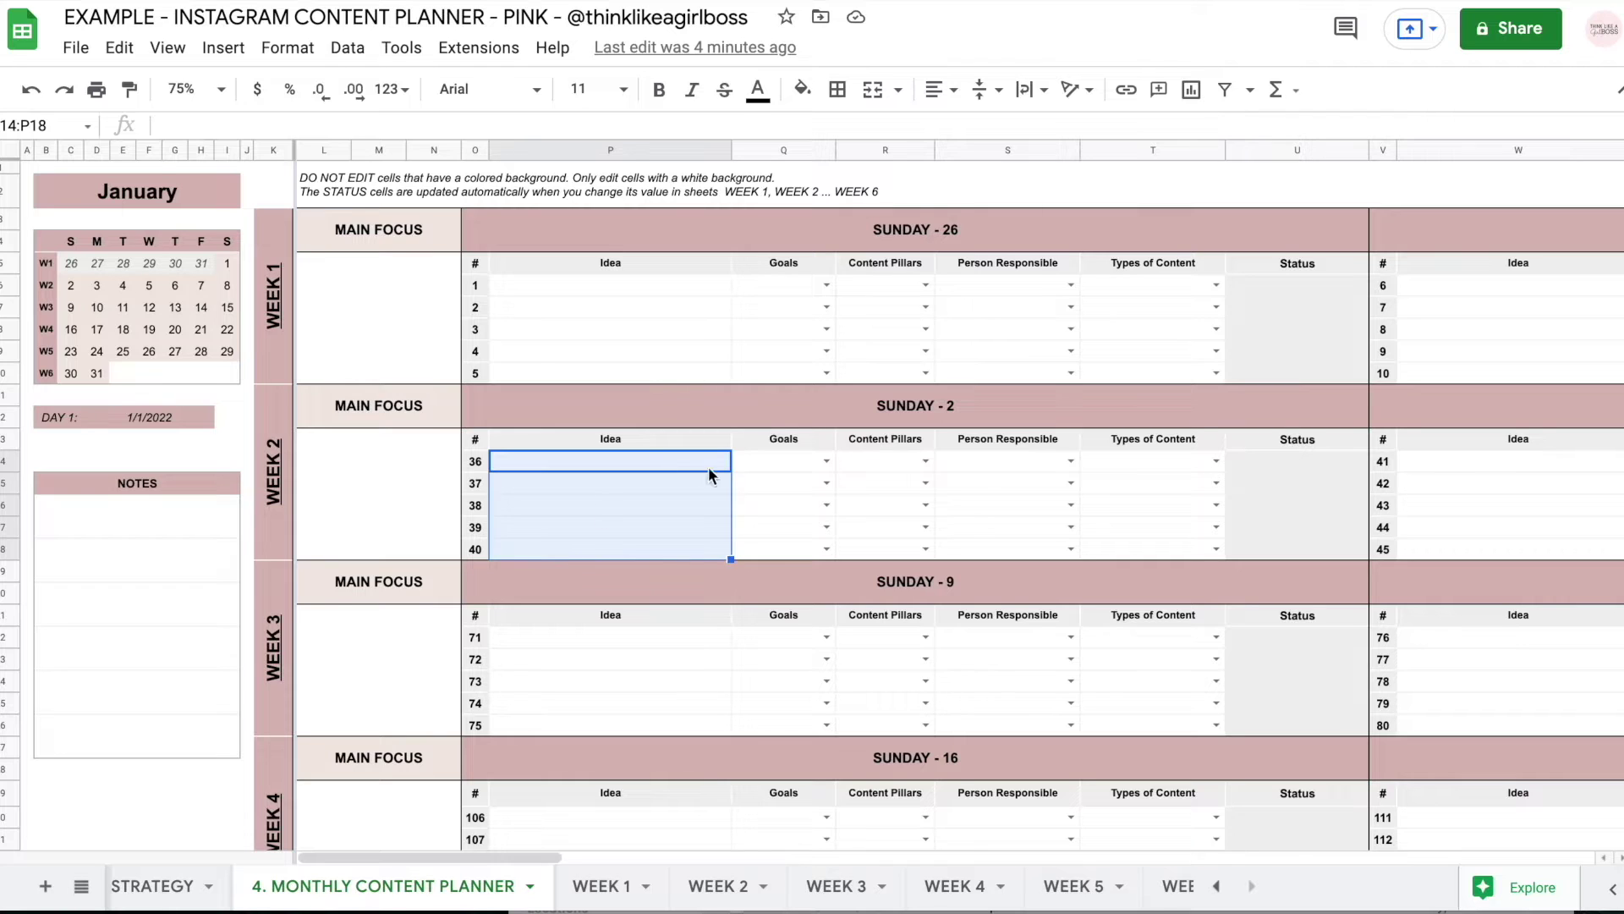
pyautogui.click(778, 461)
pyautogui.click(896, 461)
pyautogui.click(925, 461)
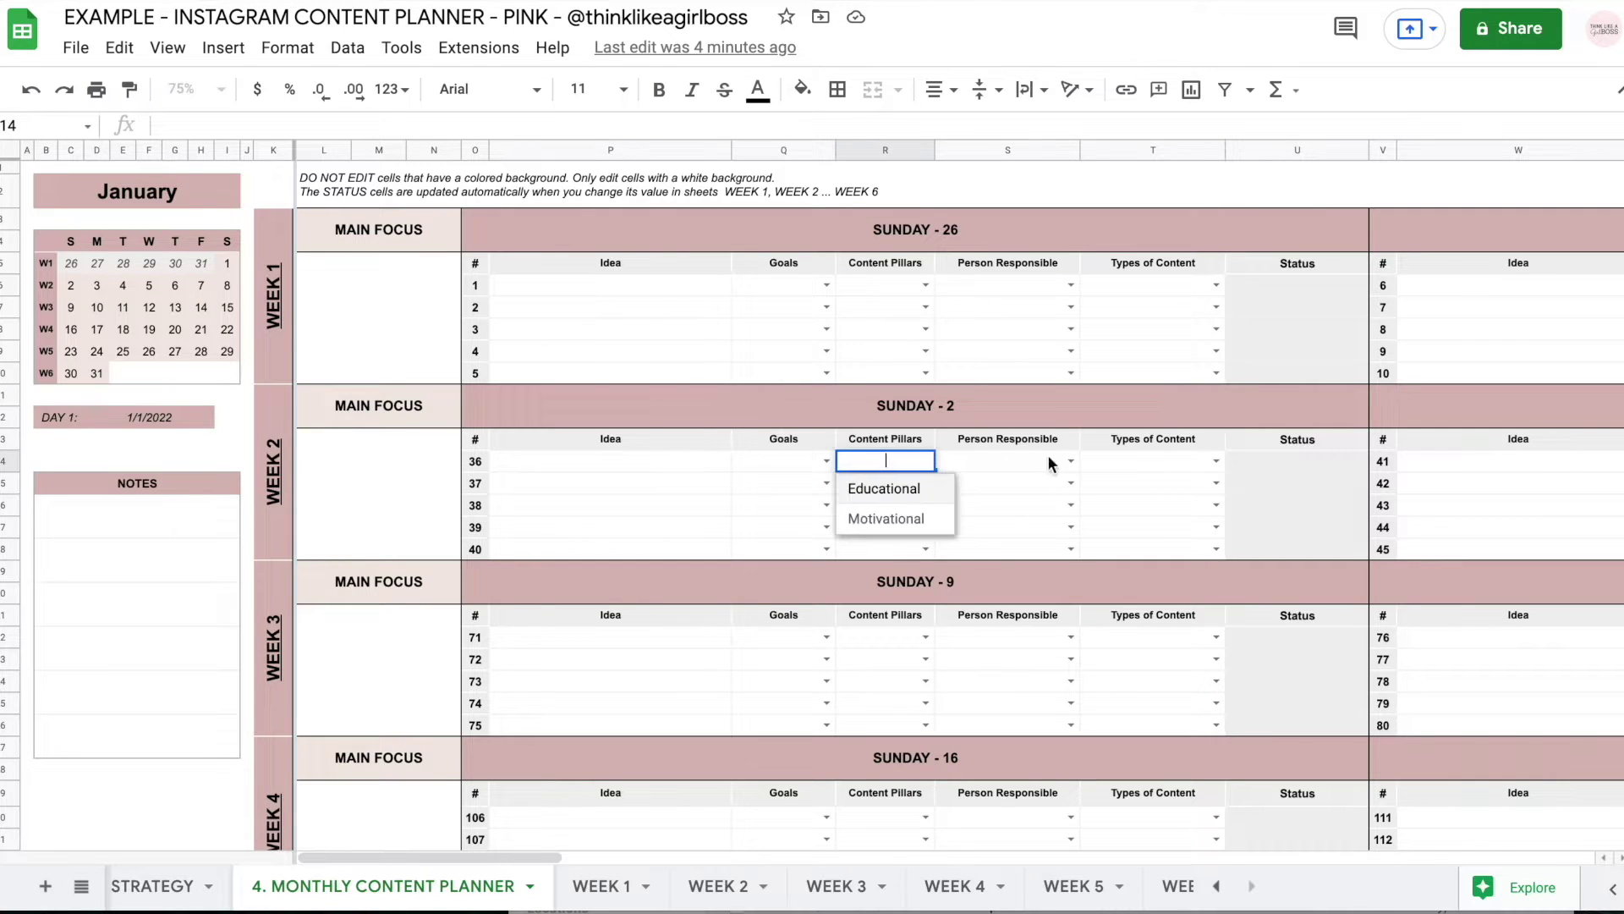
pyautogui.click(1071, 461)
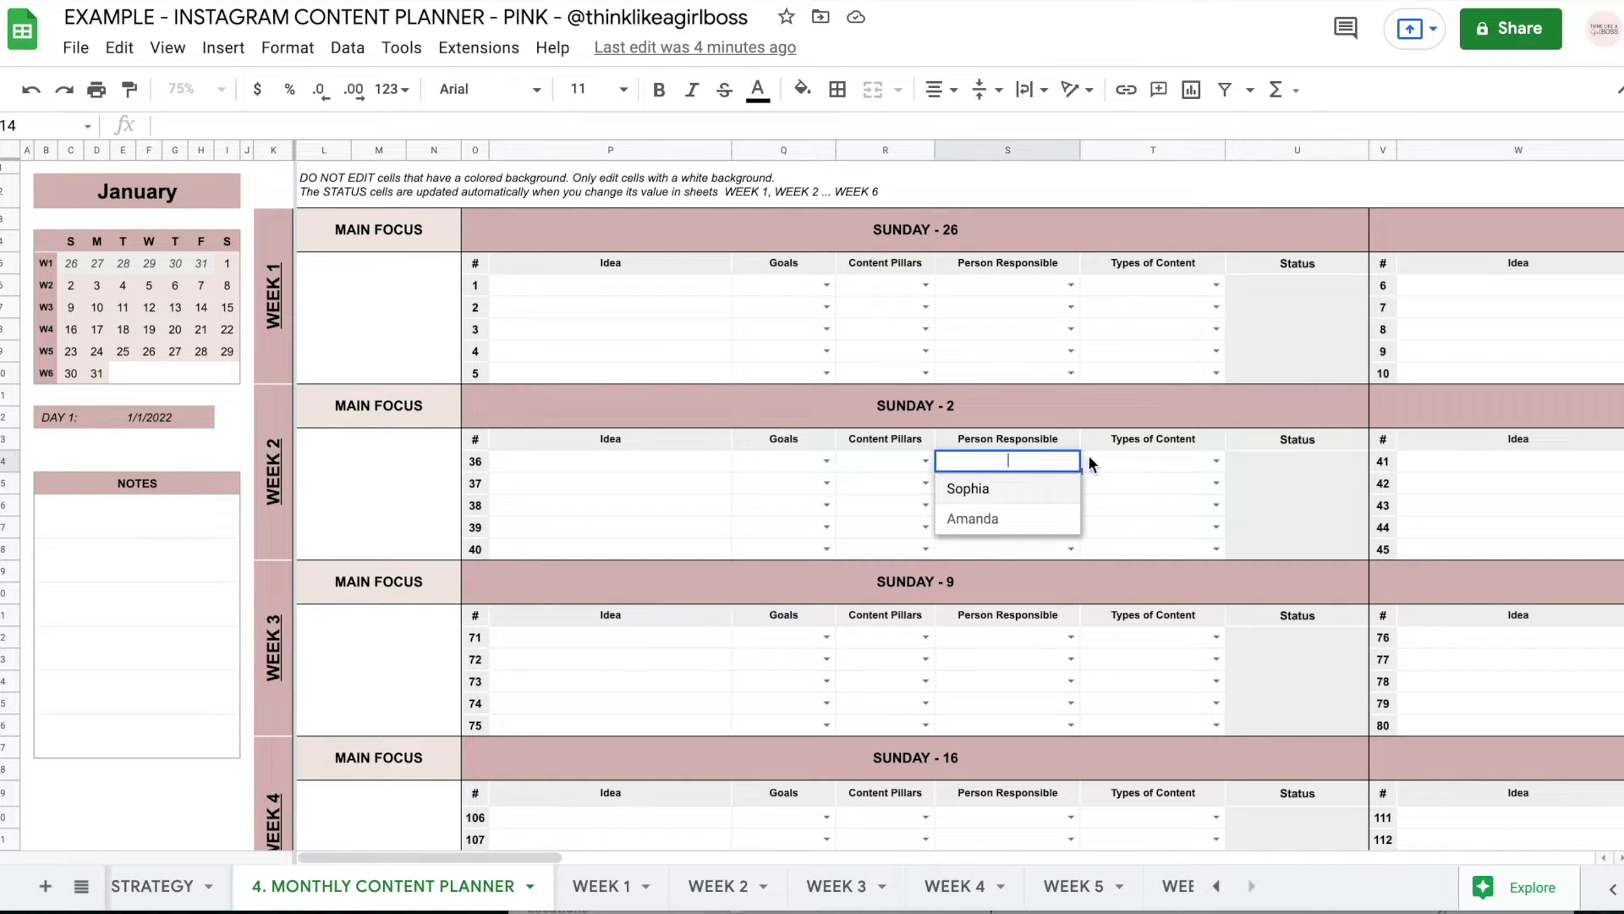
pyautogui.click(1215, 461)
pyautogui.press('Escape')
pyautogui.press('Up')
pyautogui.press('Up')
pyautogui.hscroll(2, 723, 884)
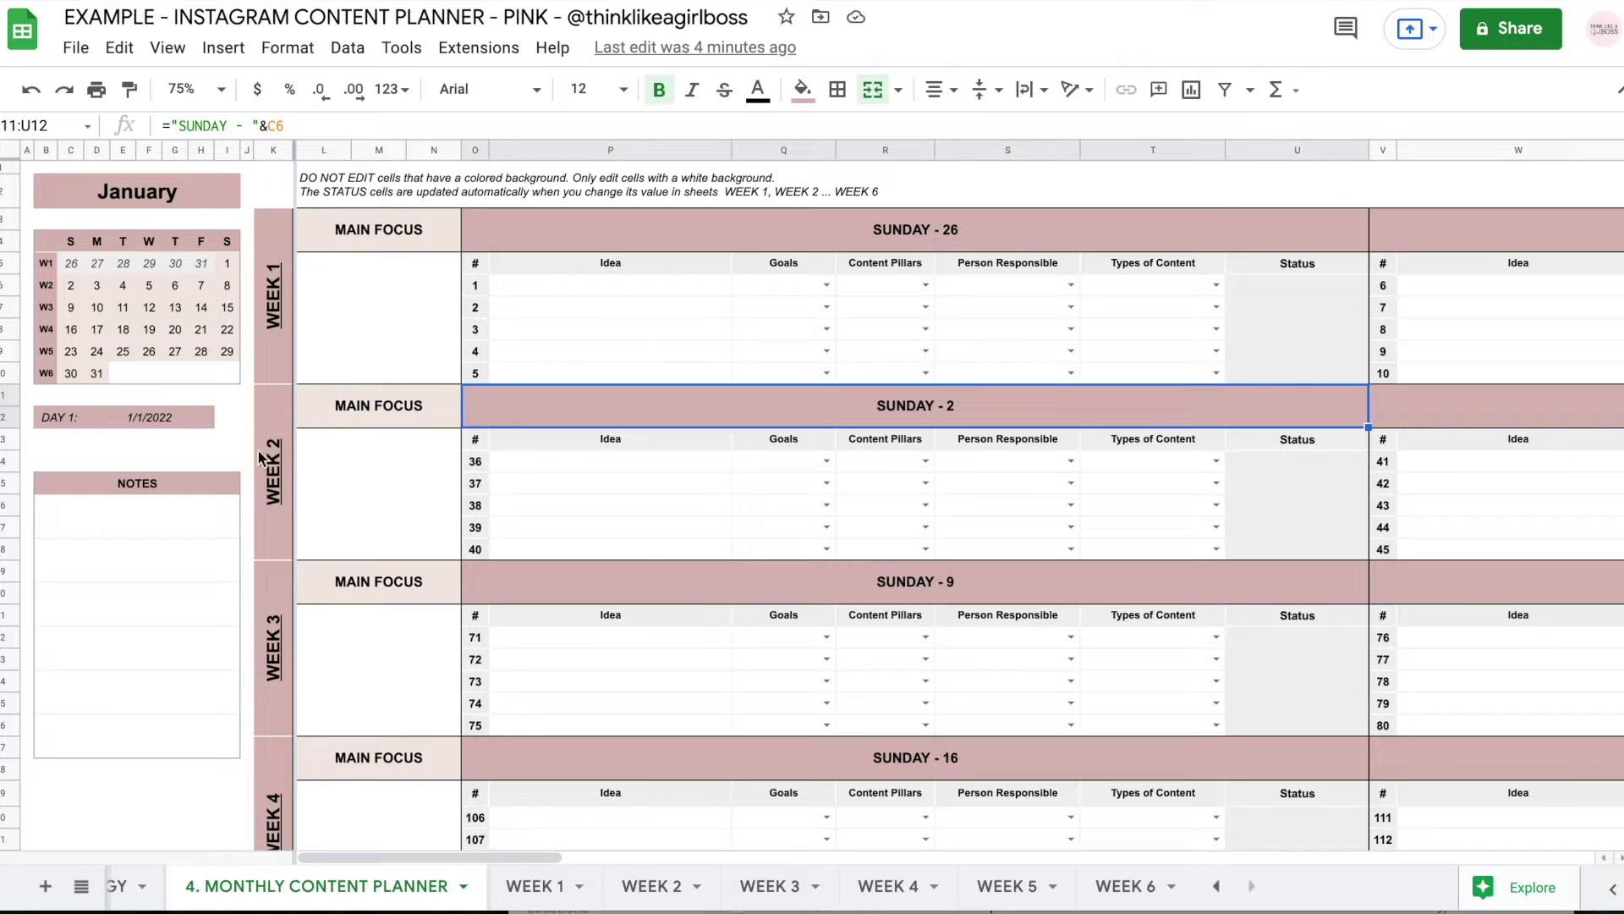
pyautogui.moveTo(273, 484)
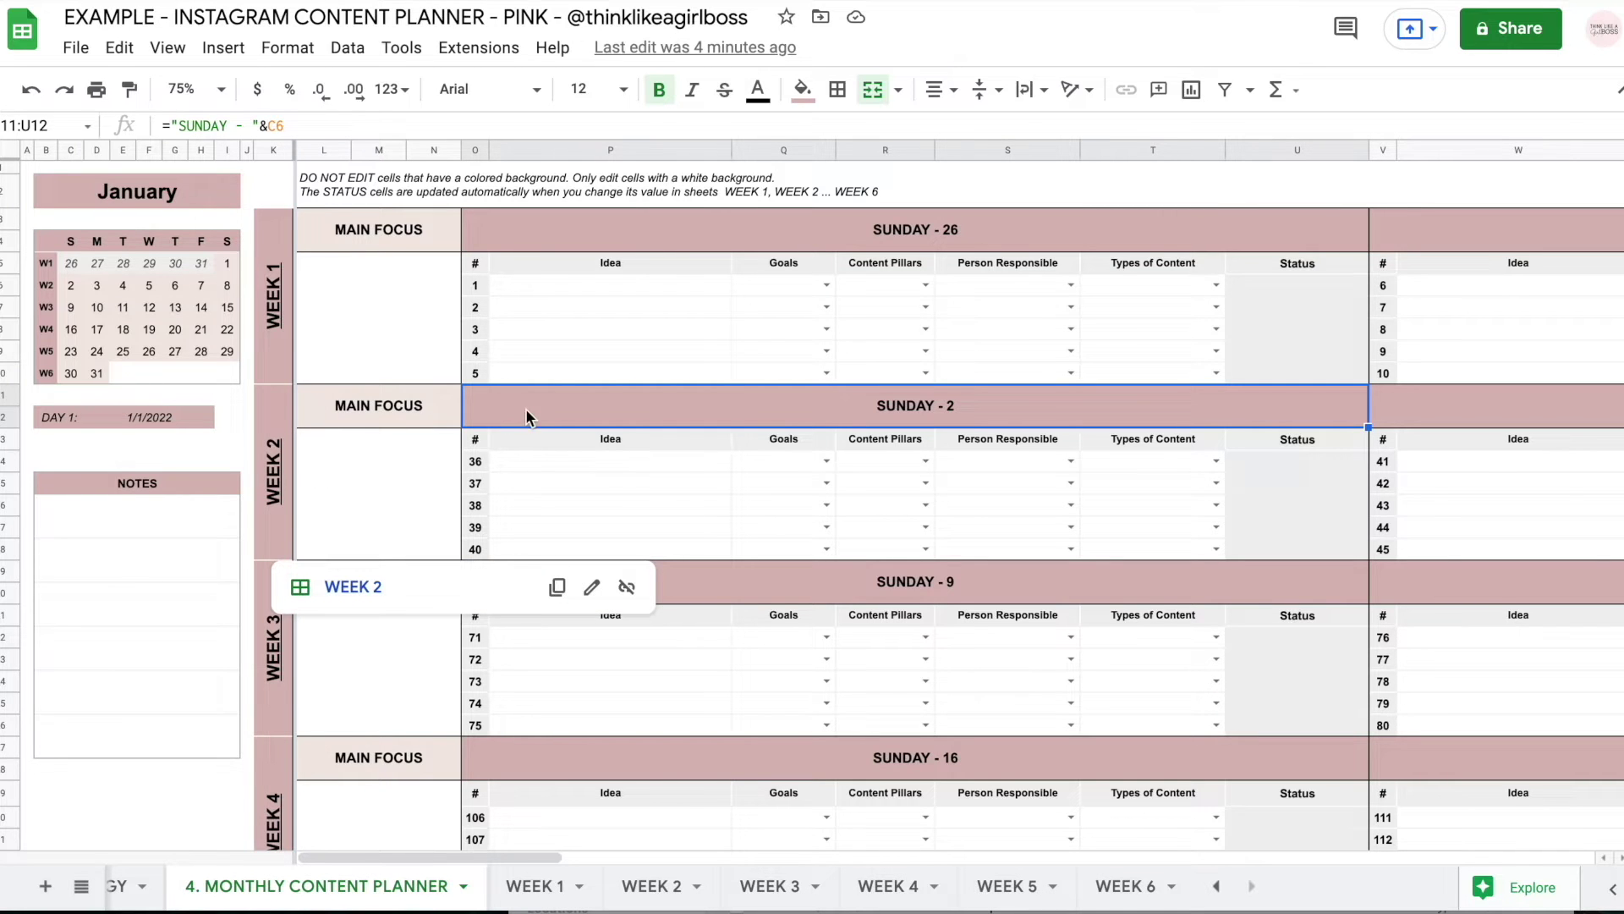
pyautogui.moveTo(525, 464); pyautogui.dragTo(526, 550)
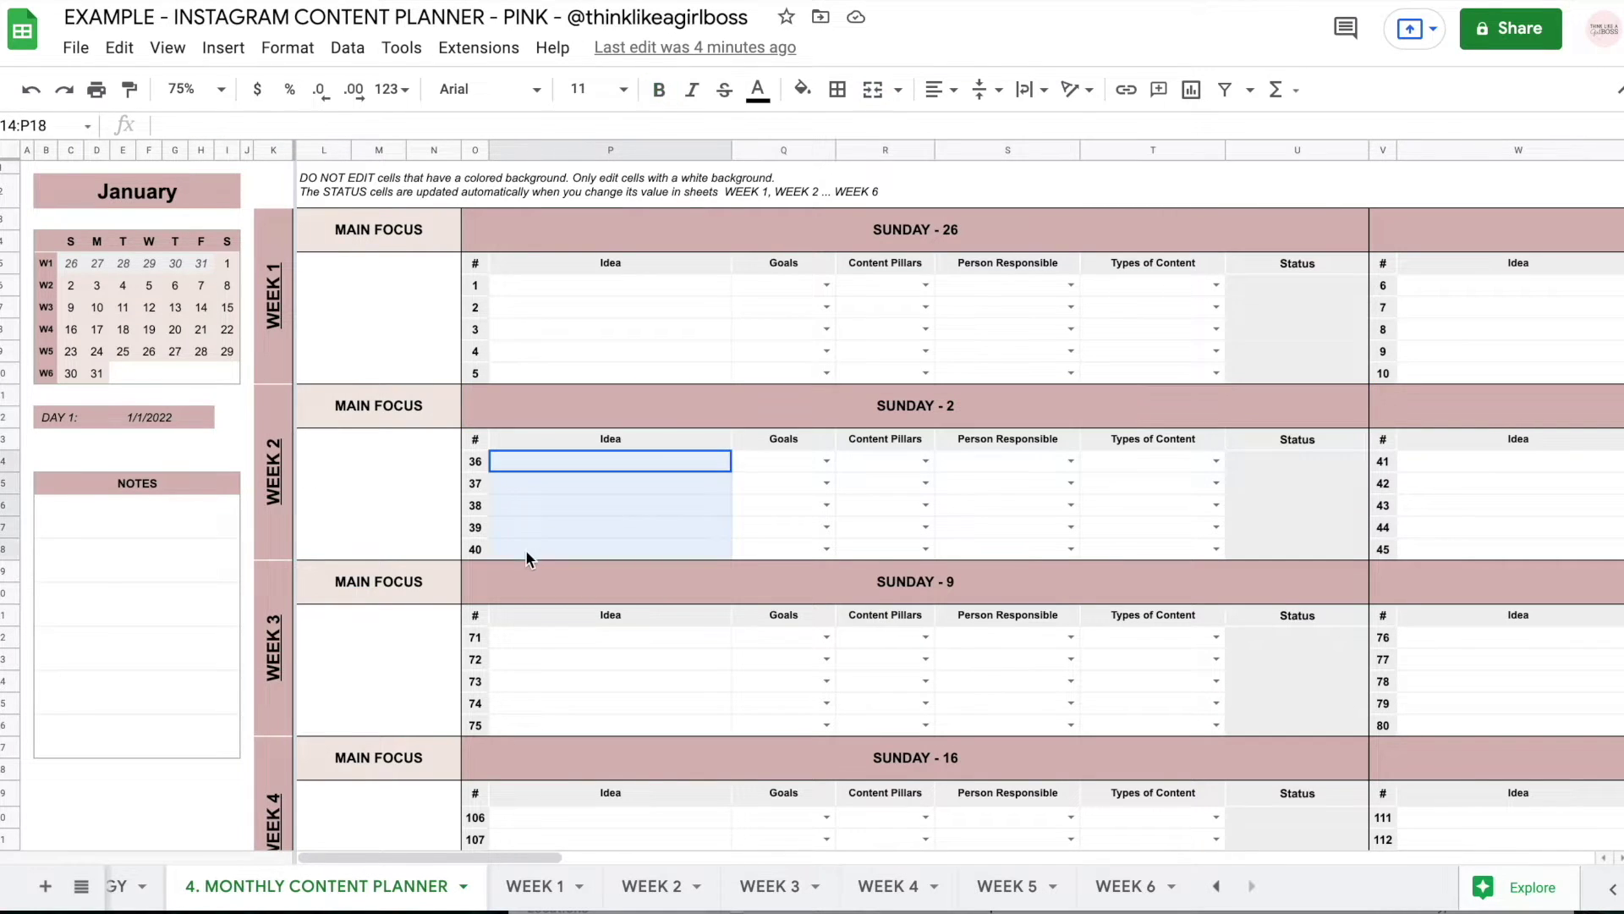
# Scroll down through the WEEK 2 sheet
pyautogui.click(652, 886)
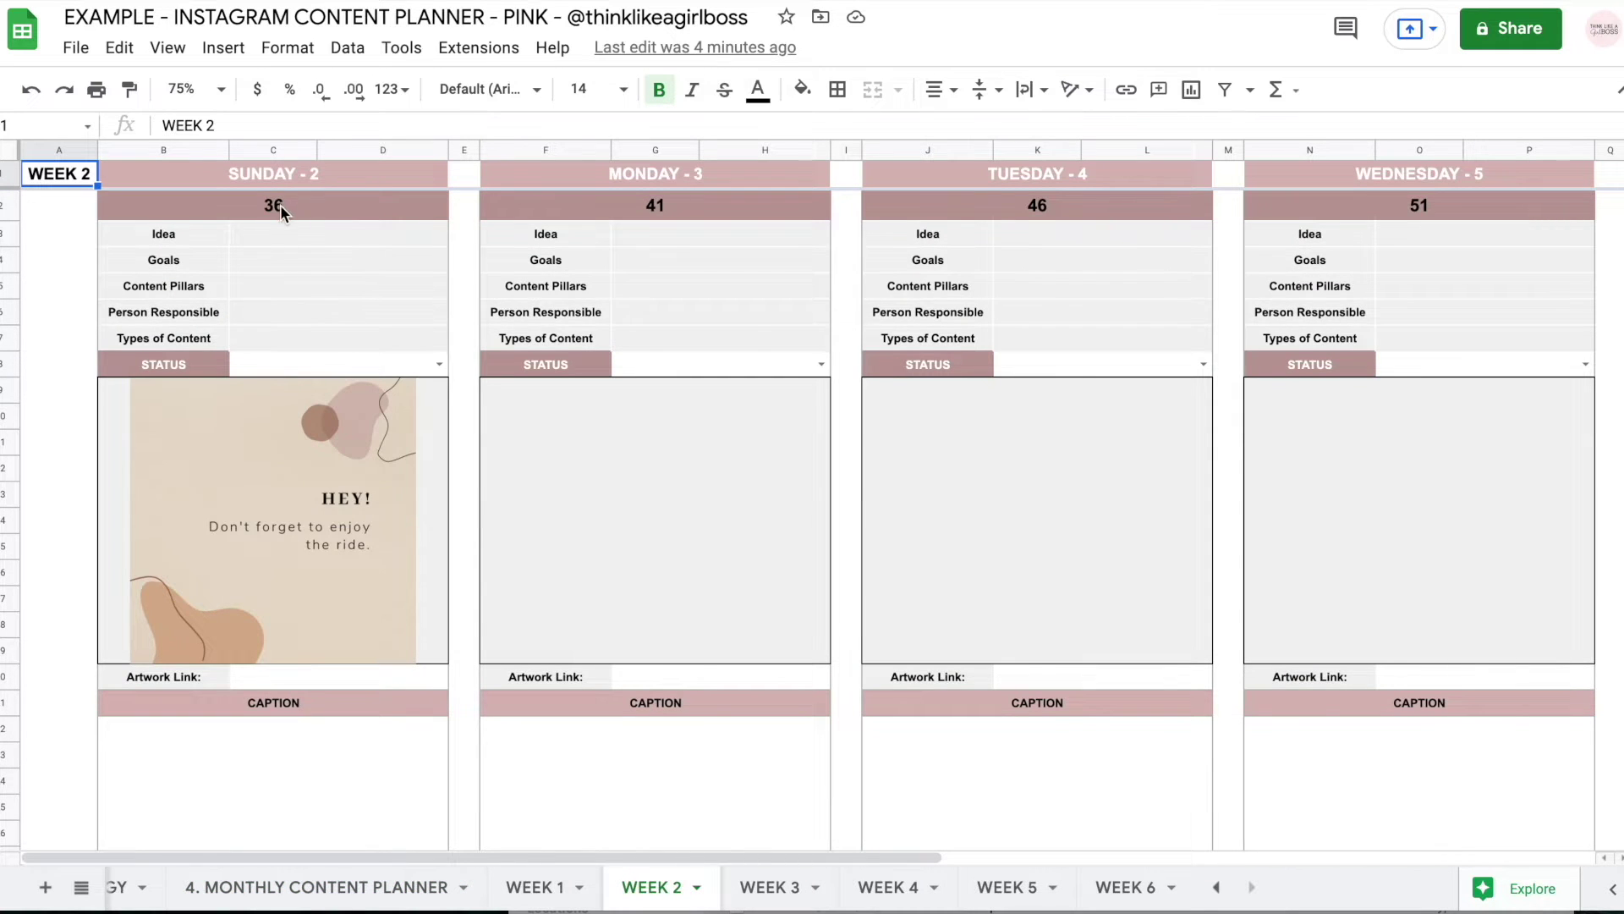
pyautogui.scroll(-18, 284, 254)
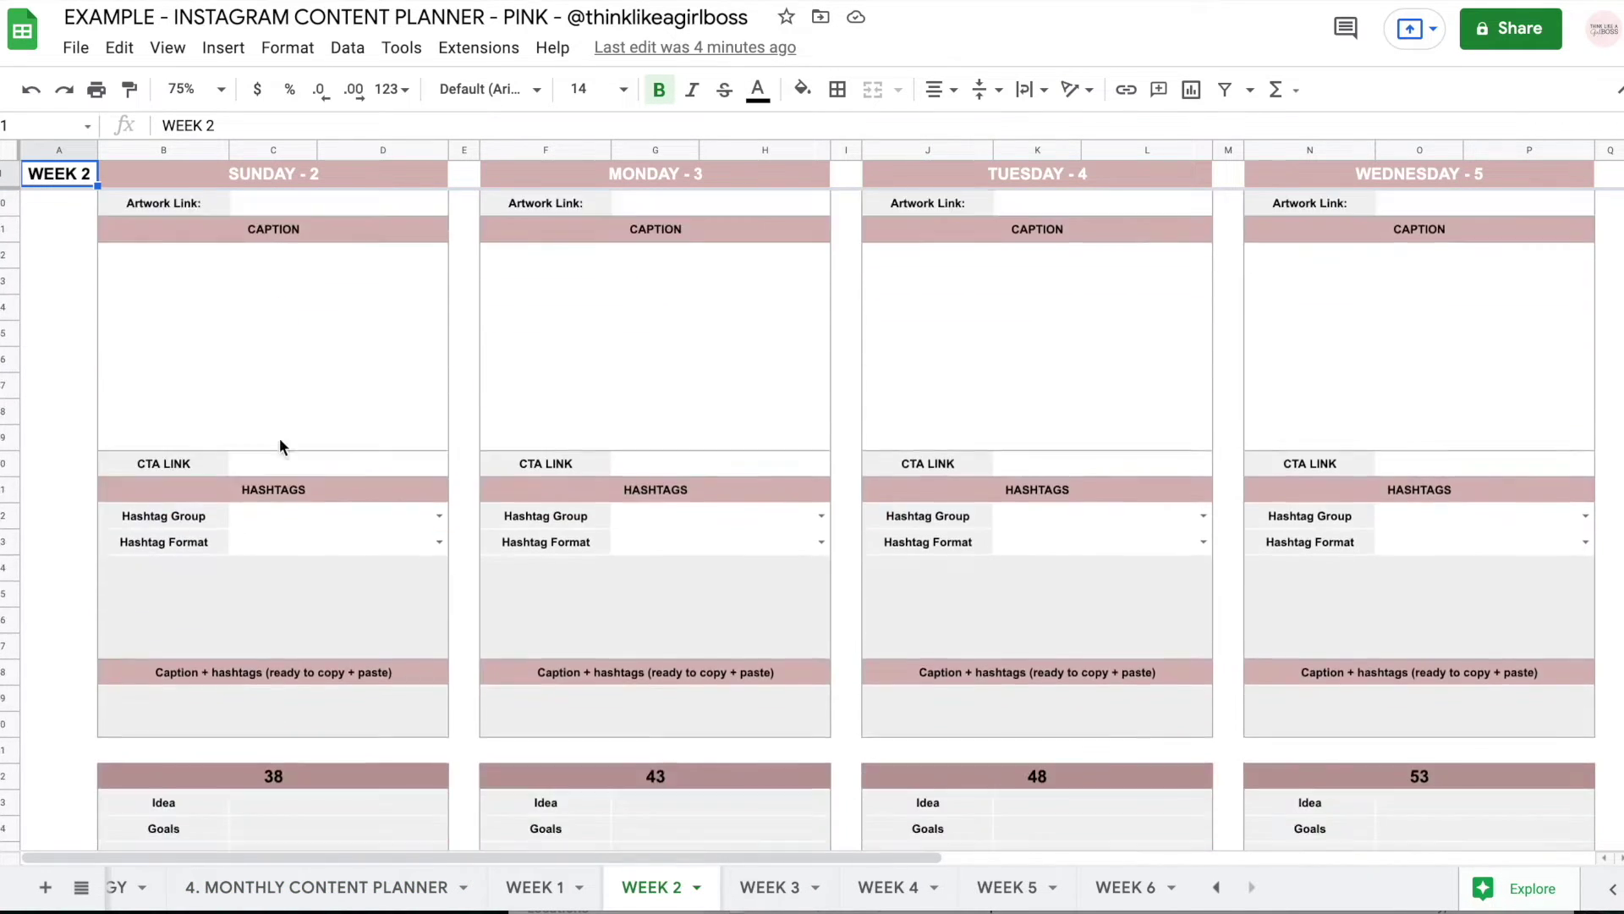
pyautogui.scroll(-15, 280, 449)
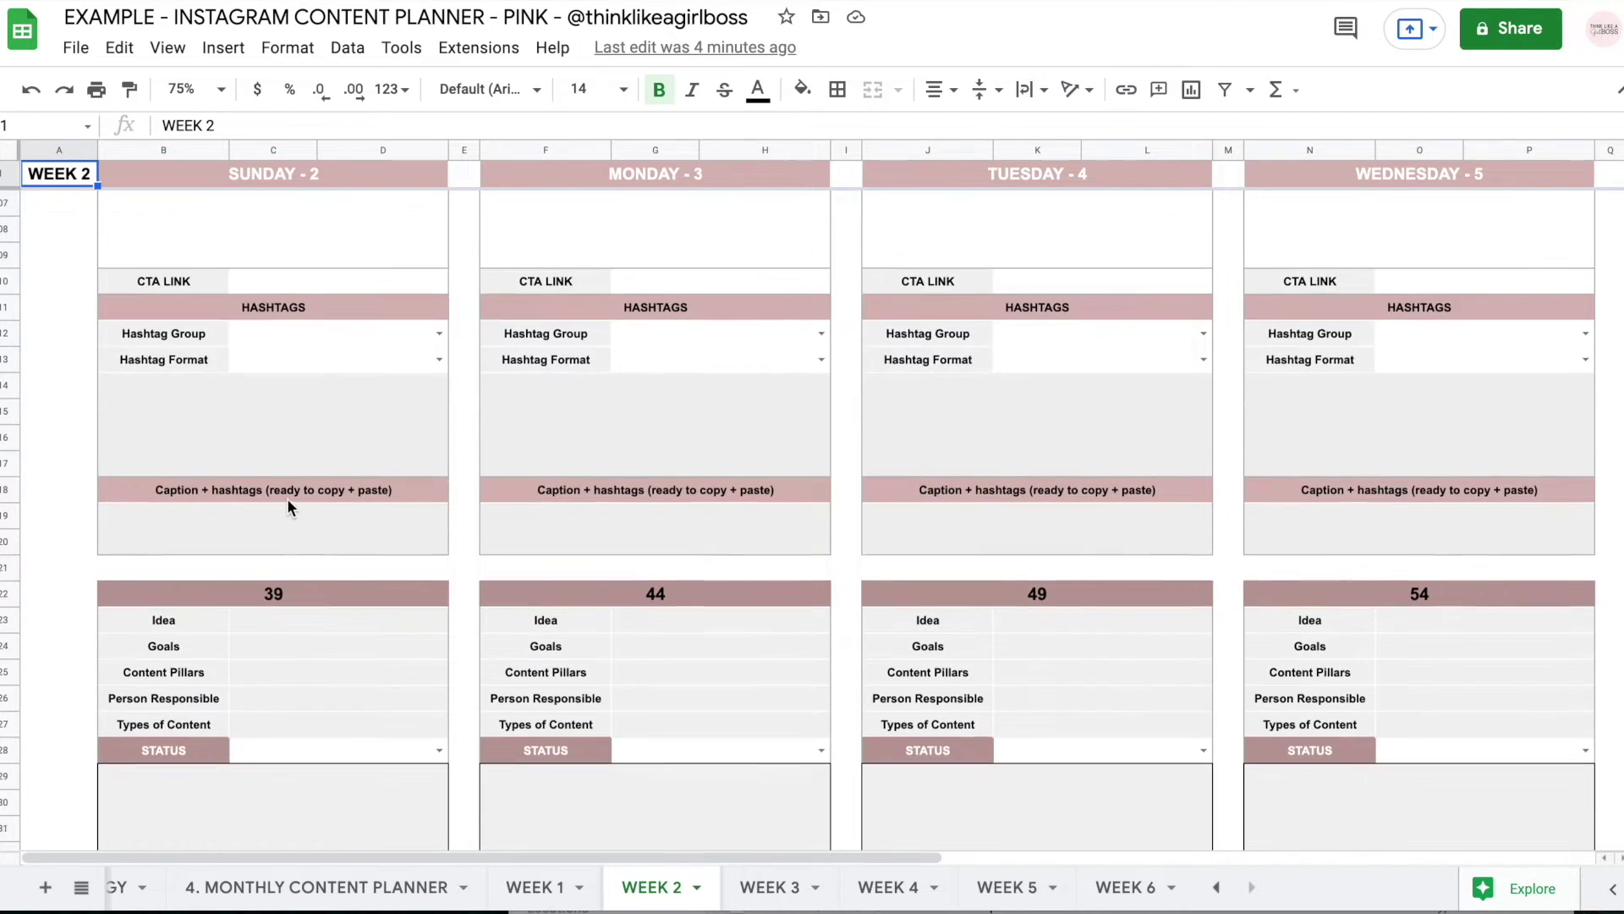
pyautogui.scroll(-1, 283, 533)
pyautogui.scroll(-13, 273, 573)
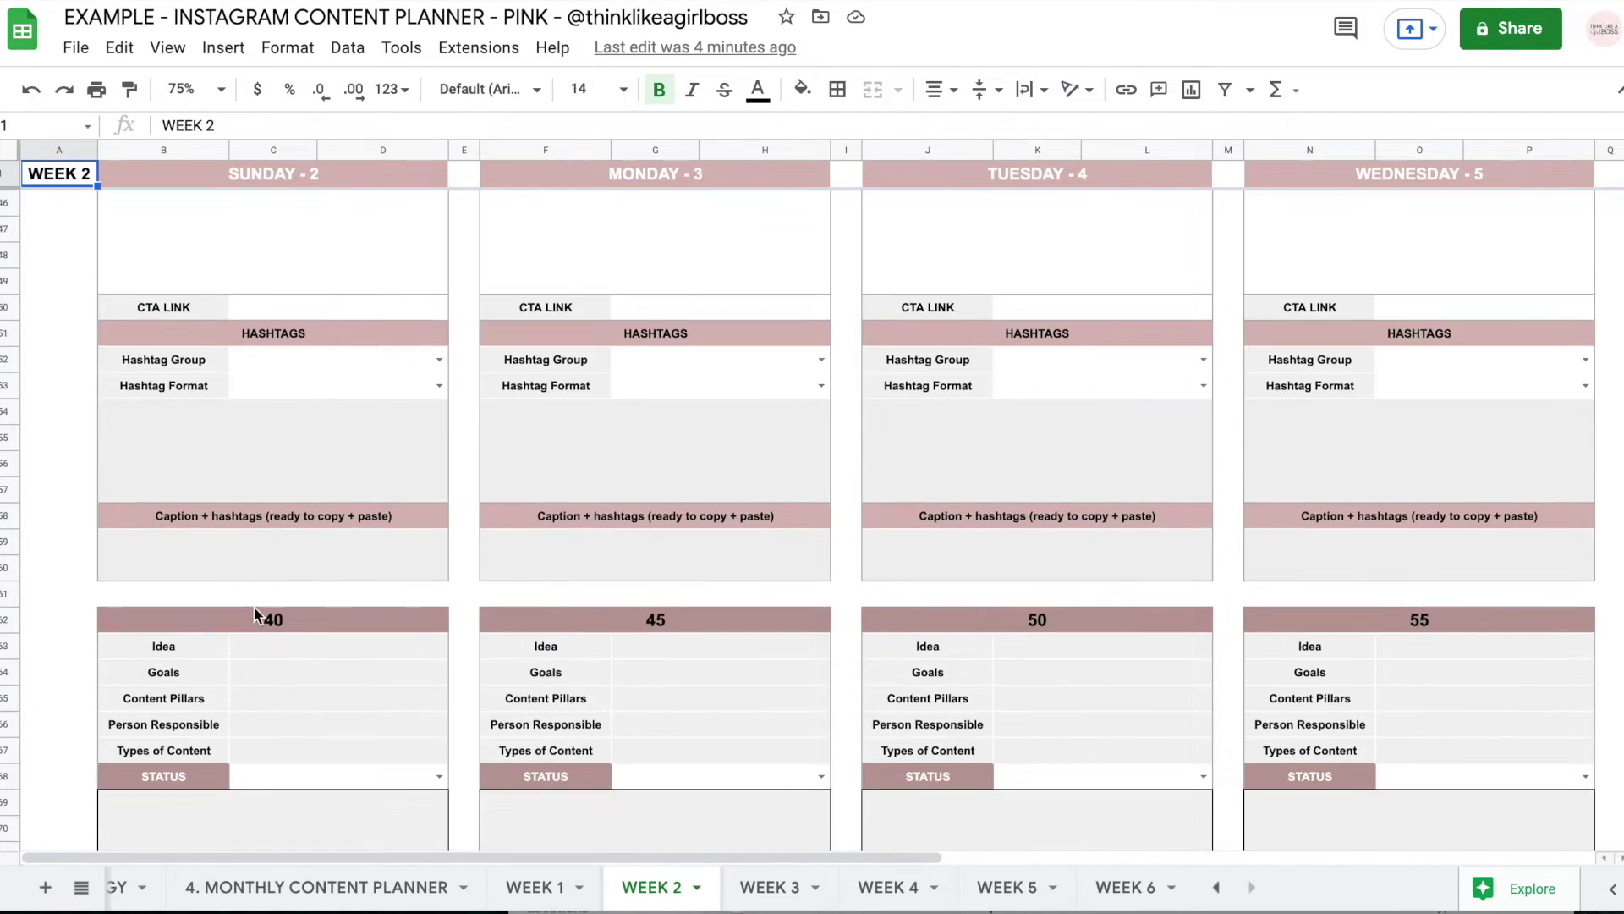
pyautogui.scroll(-10, 252, 606)
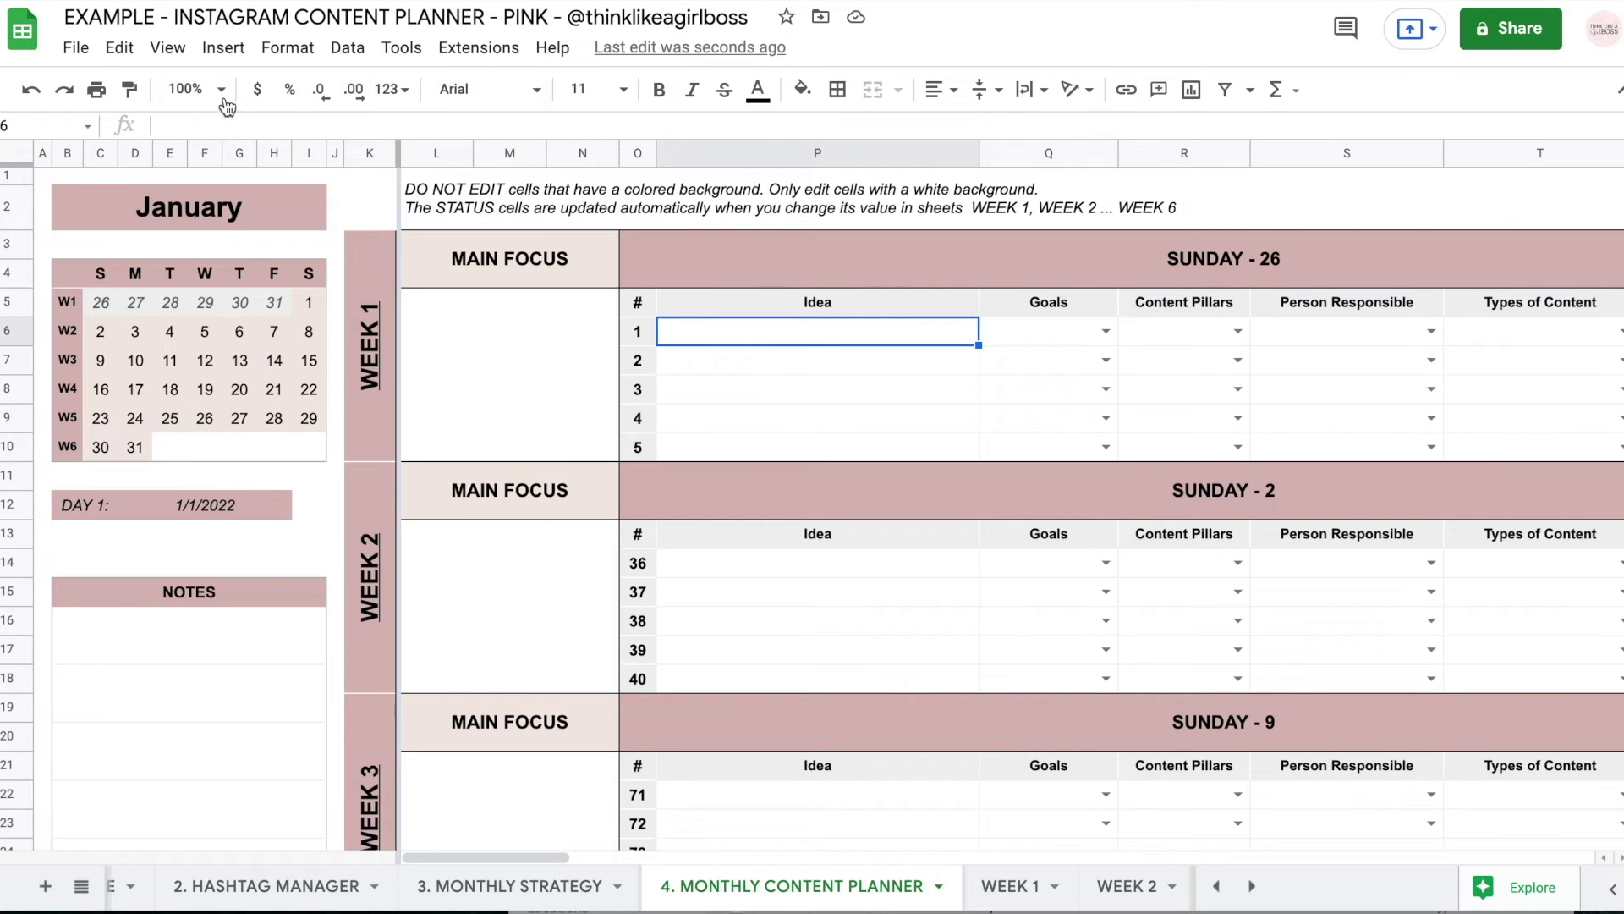
# Zoom the planner sheet to 75% and select post 36's Idea cell
pyautogui.click(225, 99)
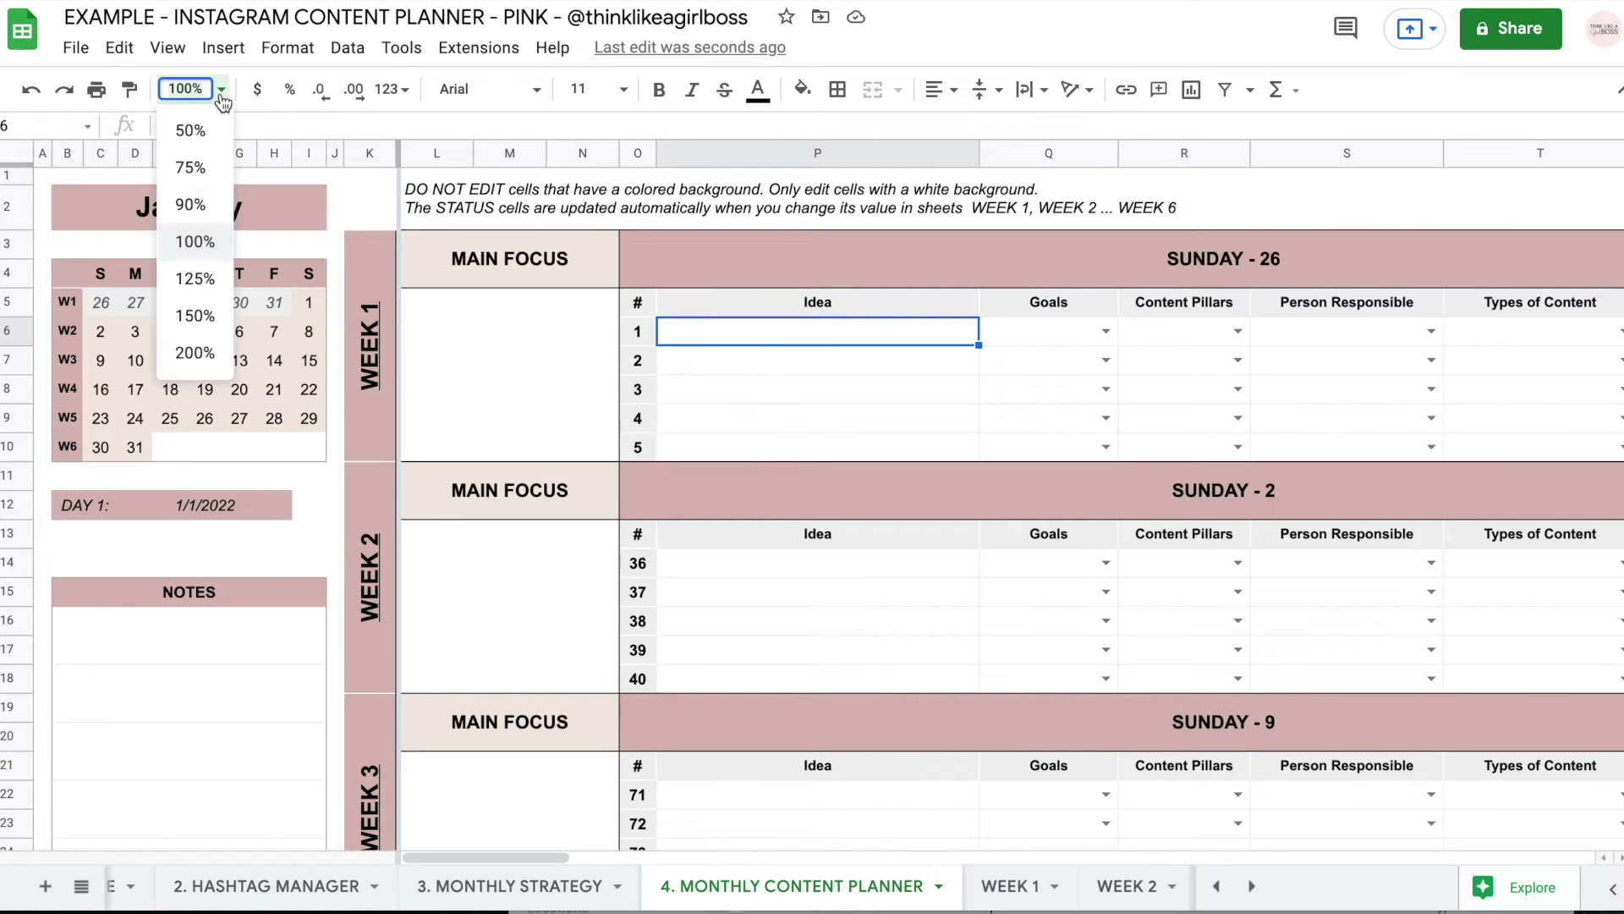
pyautogui.click(213, 159)
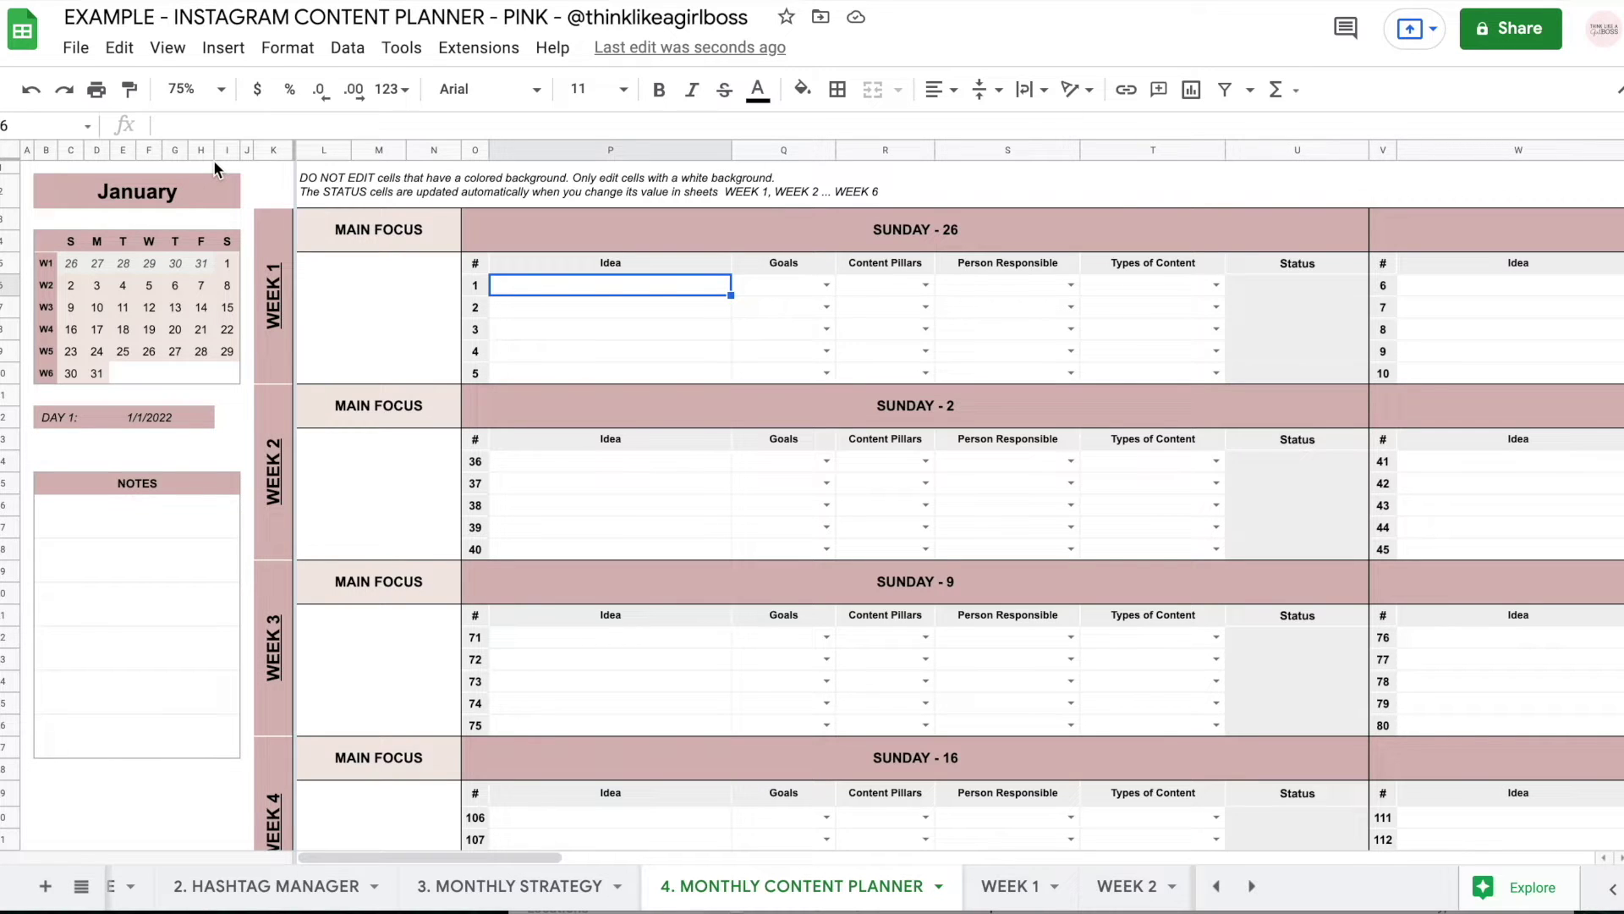
pyautogui.click(592, 462)
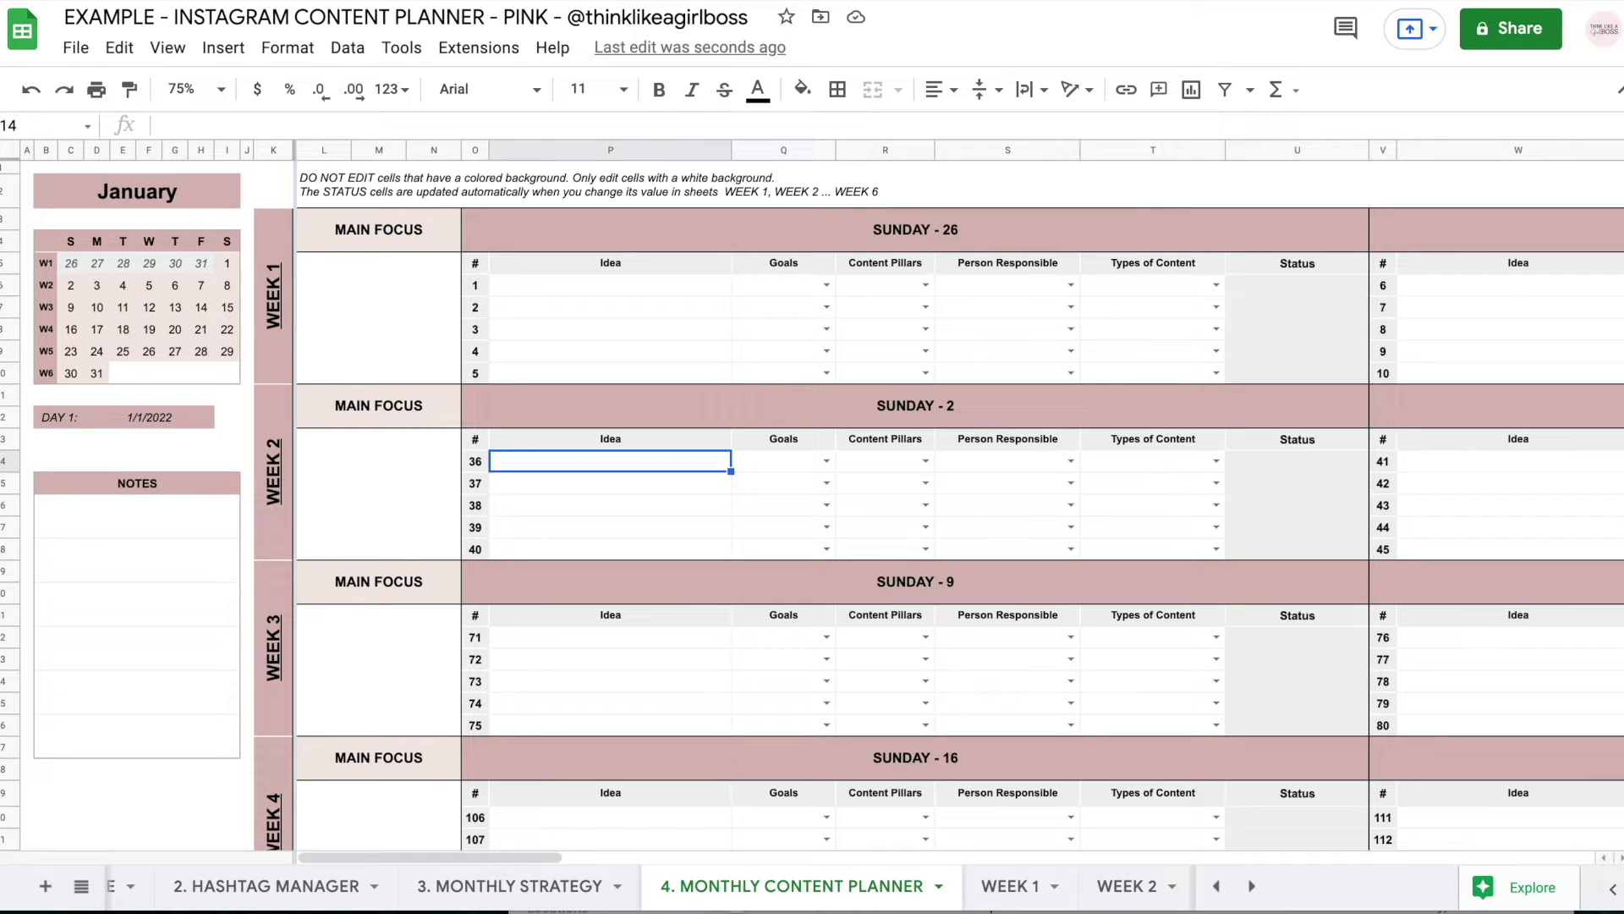
# Enter 'This is my first post idea' for post 36 with goal Likes and pillar Motivational
pyautogui.write('This is m')
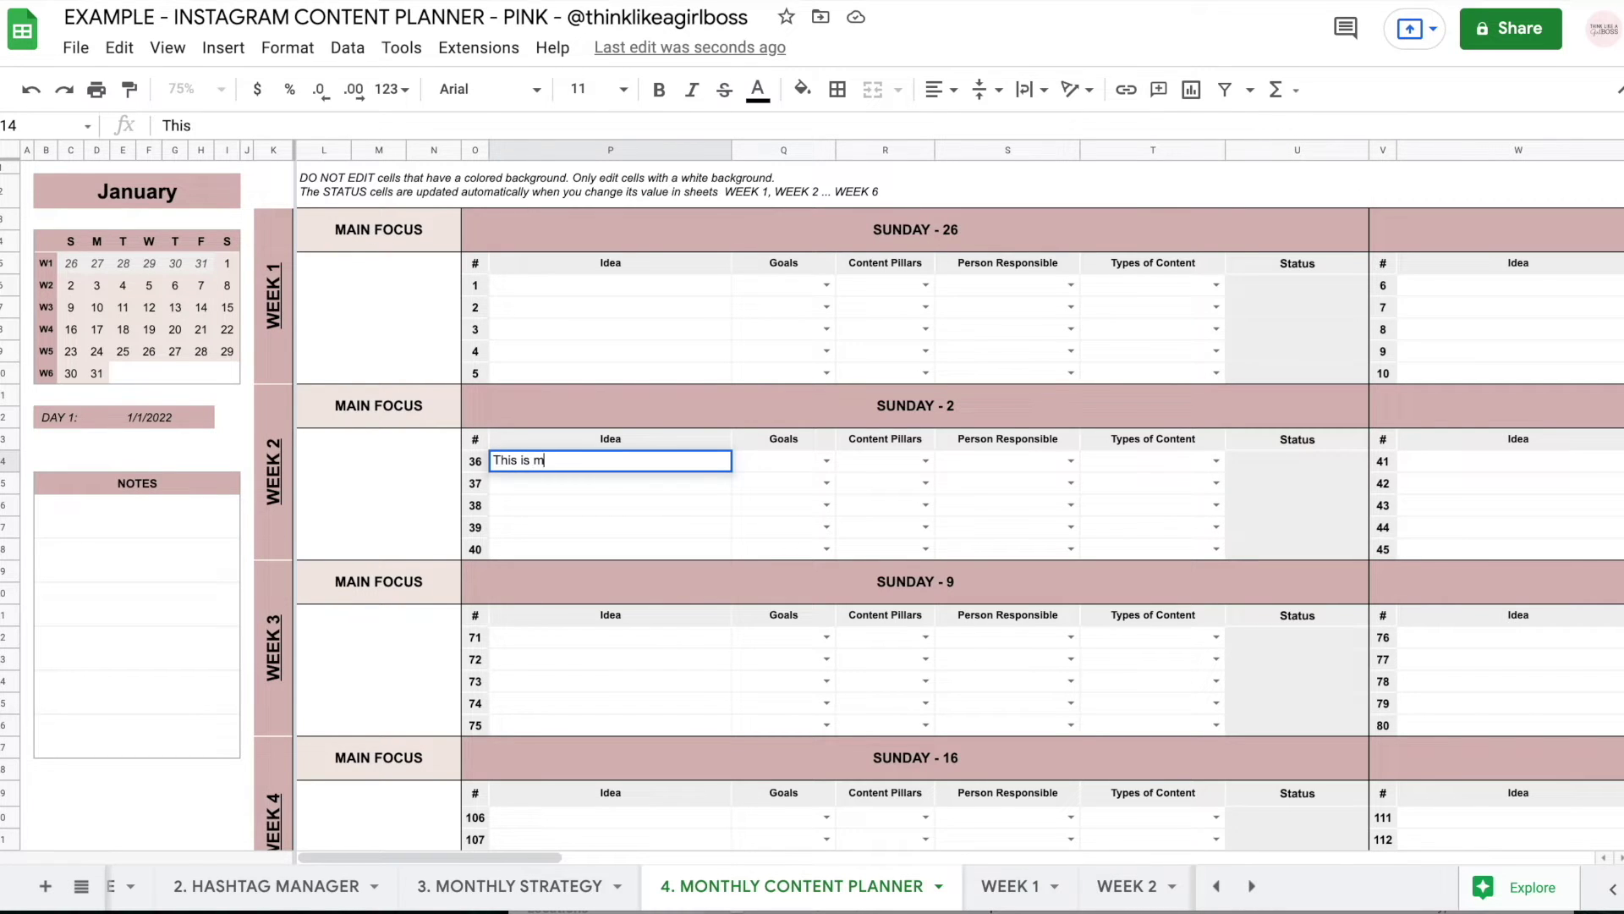
pyautogui.write('y first post idea')
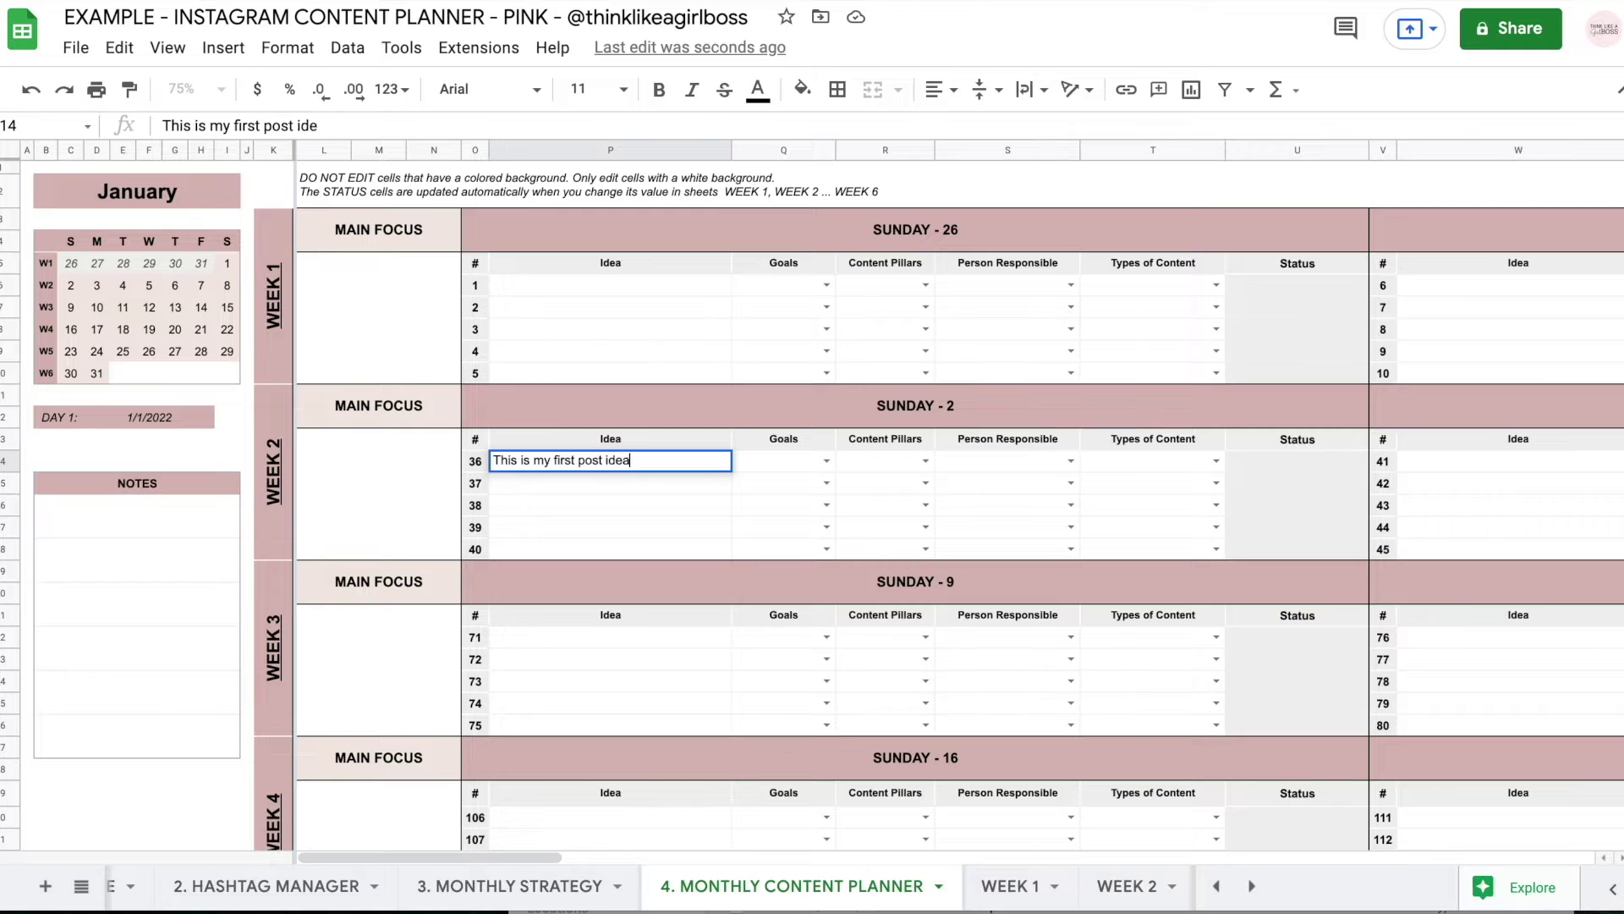
pyautogui.press('Return')
pyautogui.click(827, 461)
pyautogui.click(774, 516)
pyautogui.click(927, 468)
pyautogui.click(971, 512)
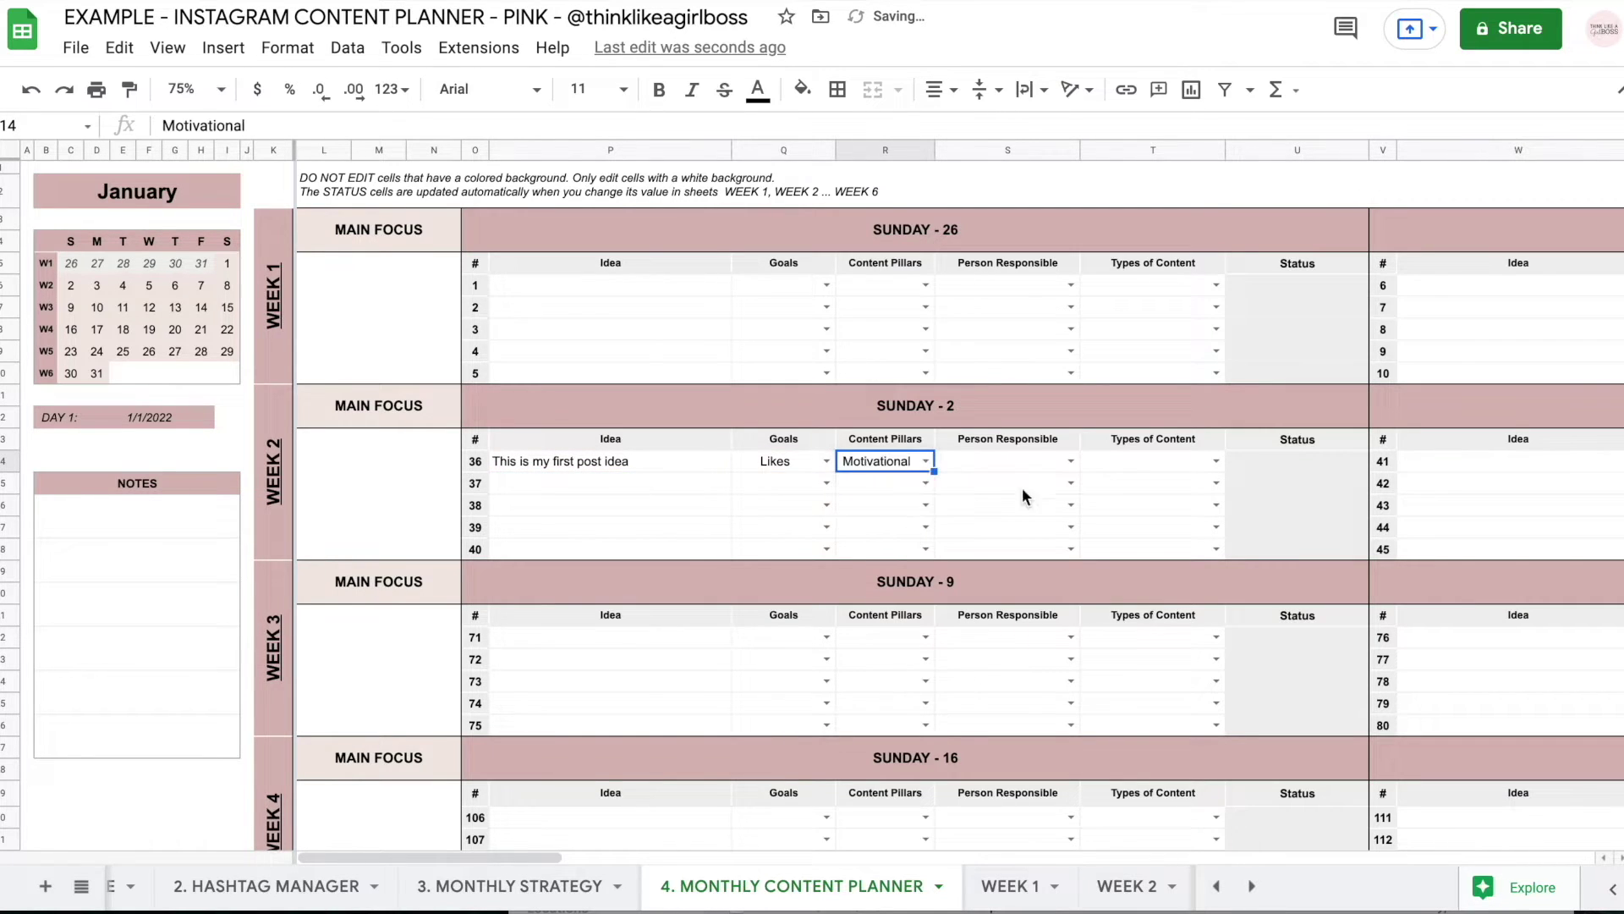
# Assign a responsible person, set content type Story, and highlight posts 36–40's dropdown cells
pyautogui.click(1071, 462)
pyautogui.click(1008, 519)
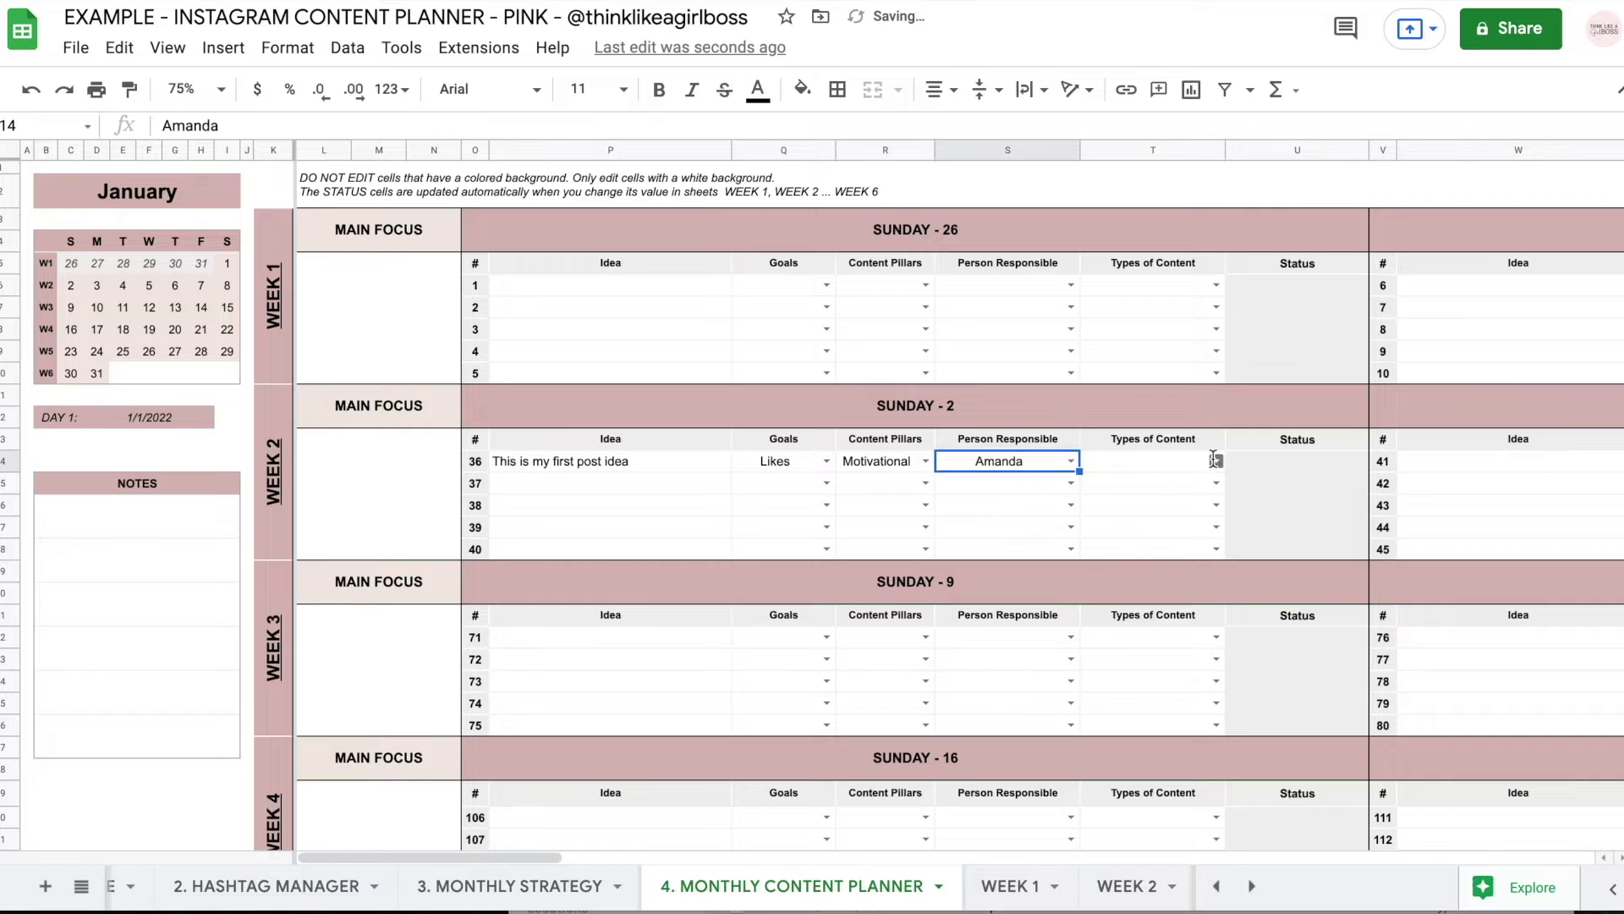
pyautogui.click(1216, 461)
pyautogui.click(1108, 489)
pyautogui.moveTo(797, 439); pyautogui.dragTo(1185, 442)
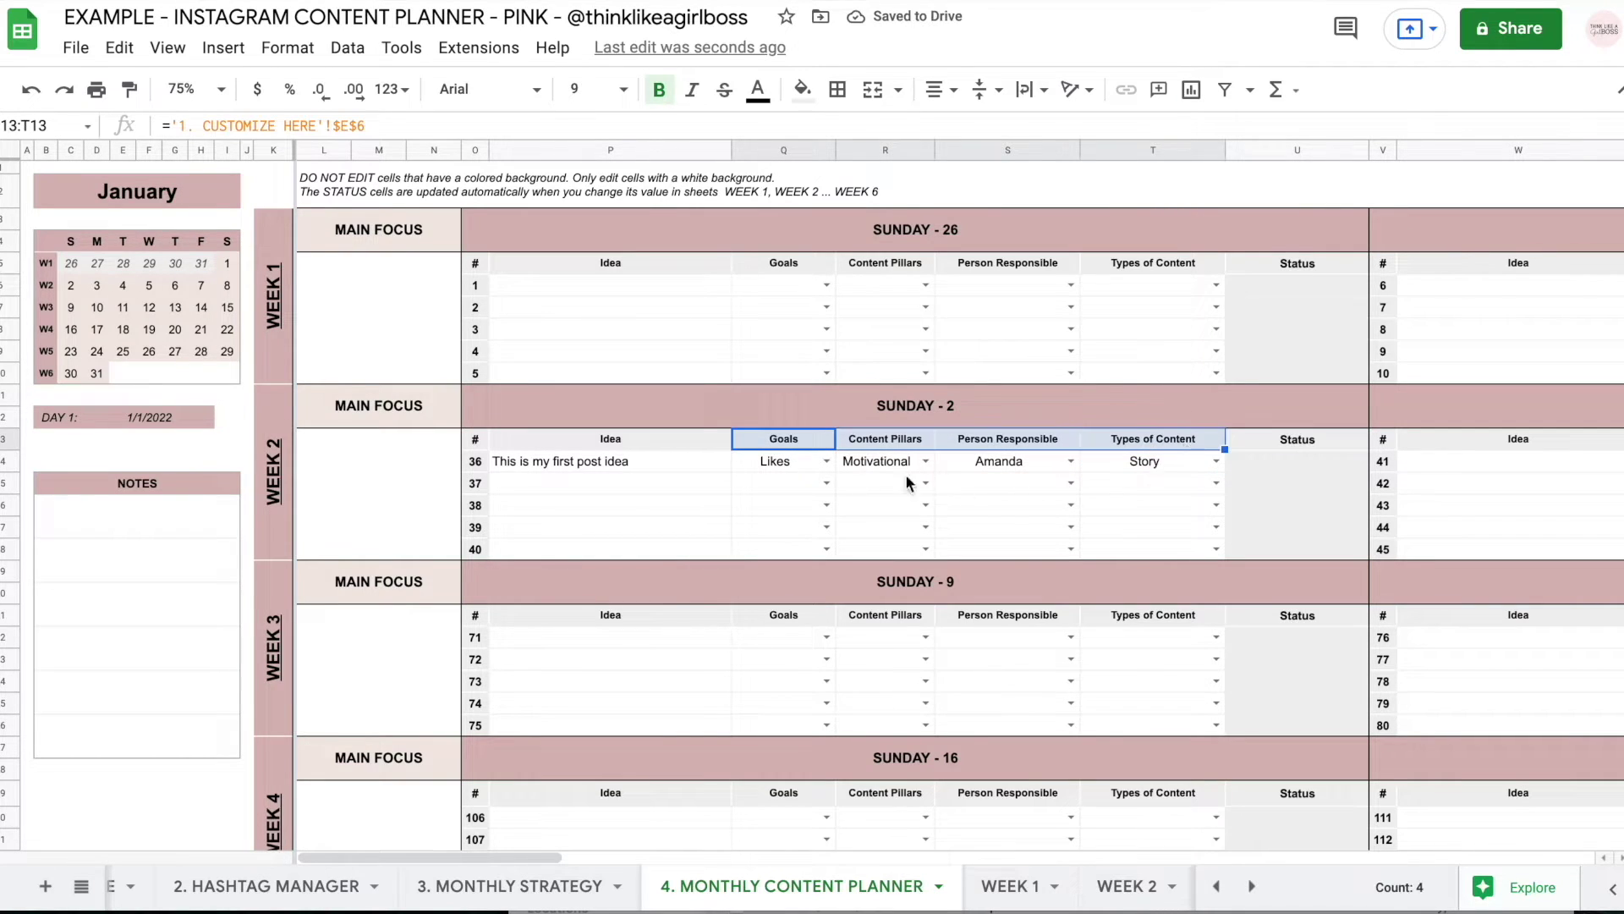
pyautogui.moveTo(785, 464); pyautogui.dragTo(1154, 545)
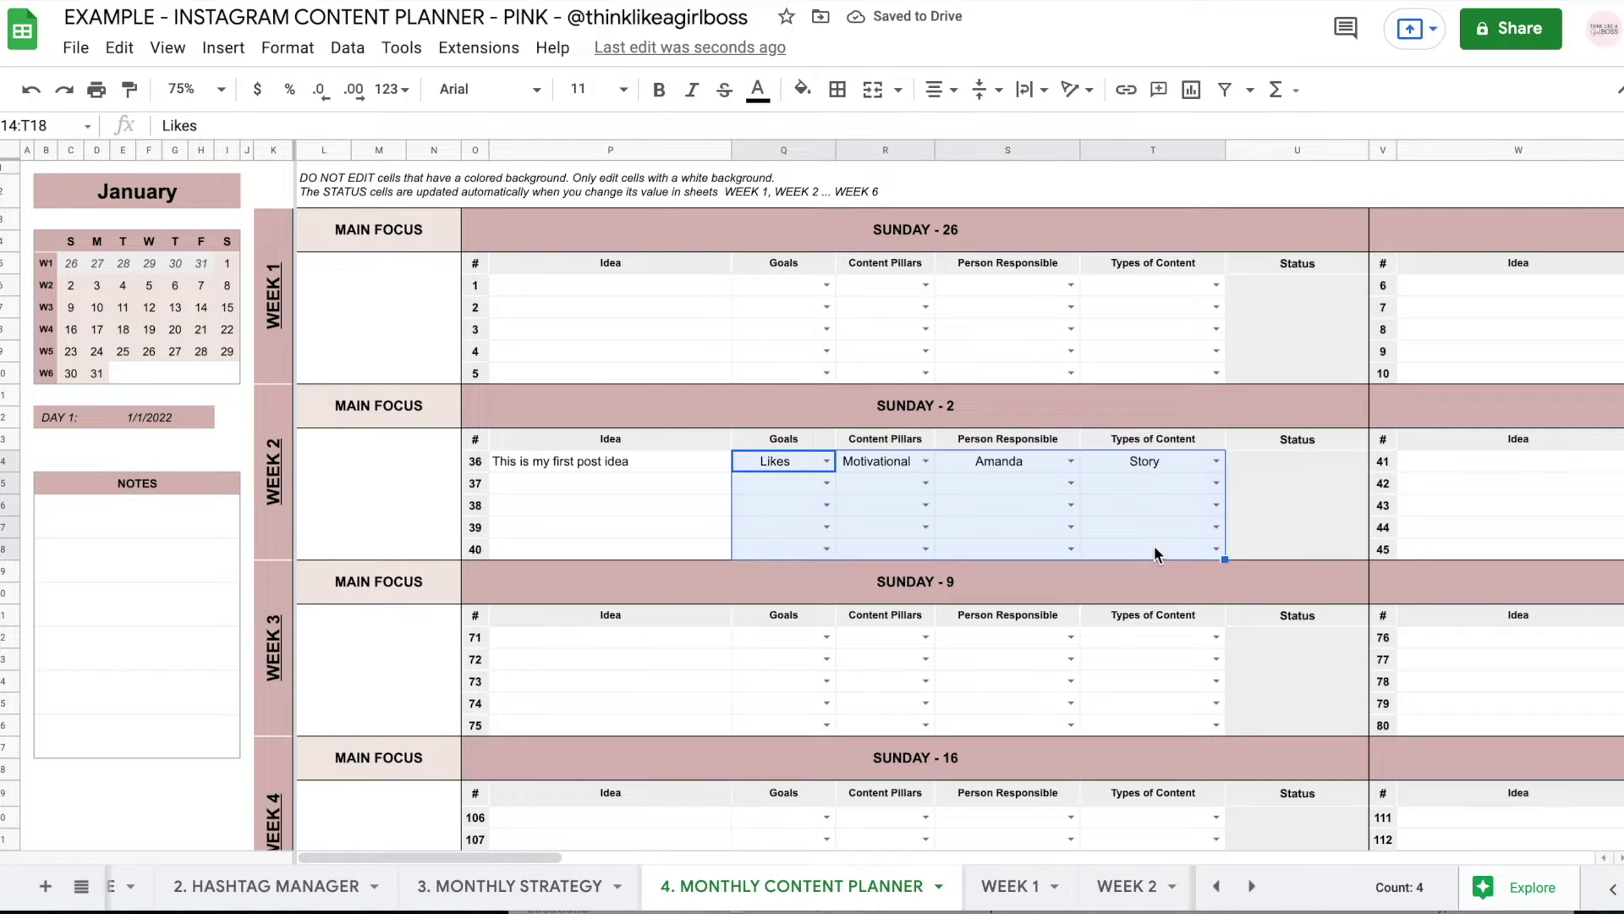
pyautogui.scroll(5, 355, 884)
pyautogui.click(291, 884)
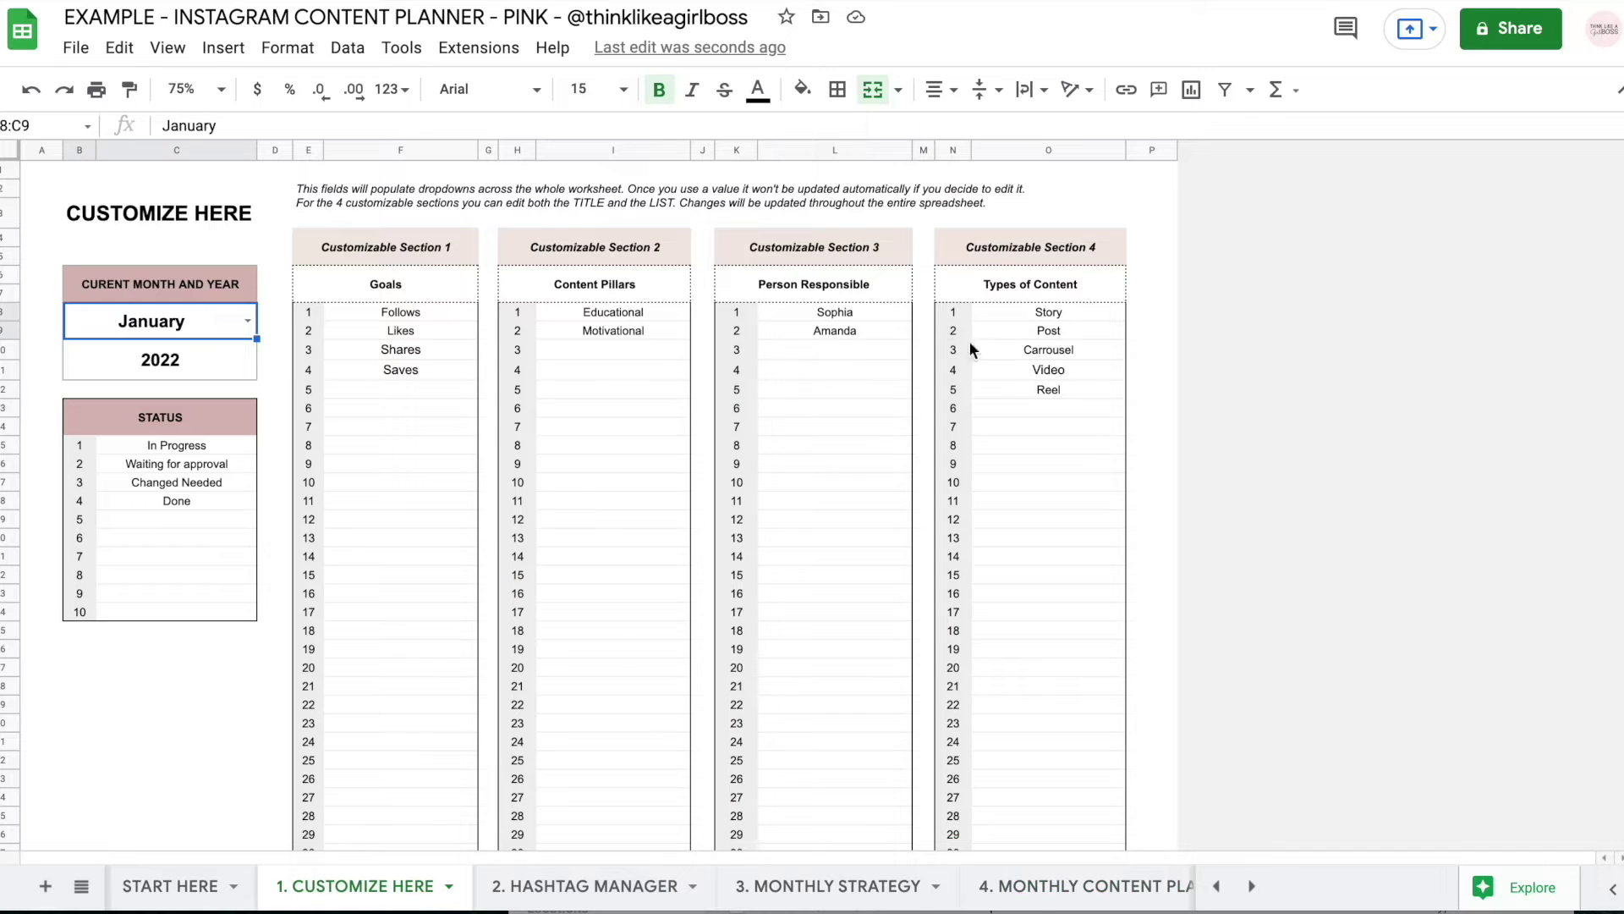
pyautogui.moveTo(333, 286); pyautogui.dragTo(1049, 277)
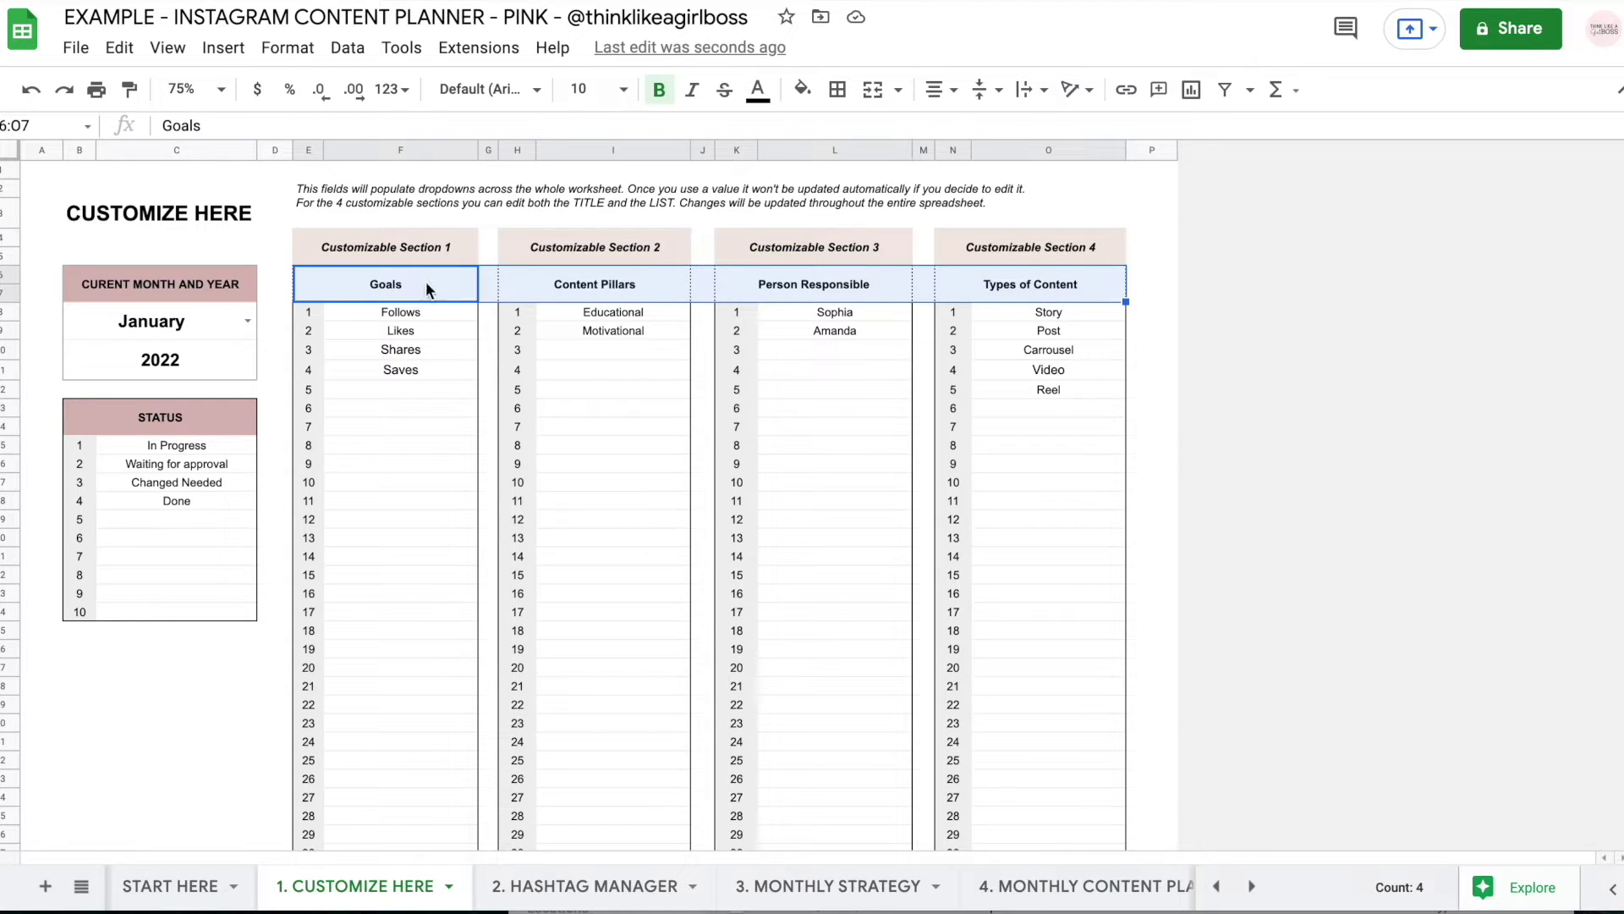
pyautogui.moveTo(392, 312); pyautogui.dragTo(1021, 477)
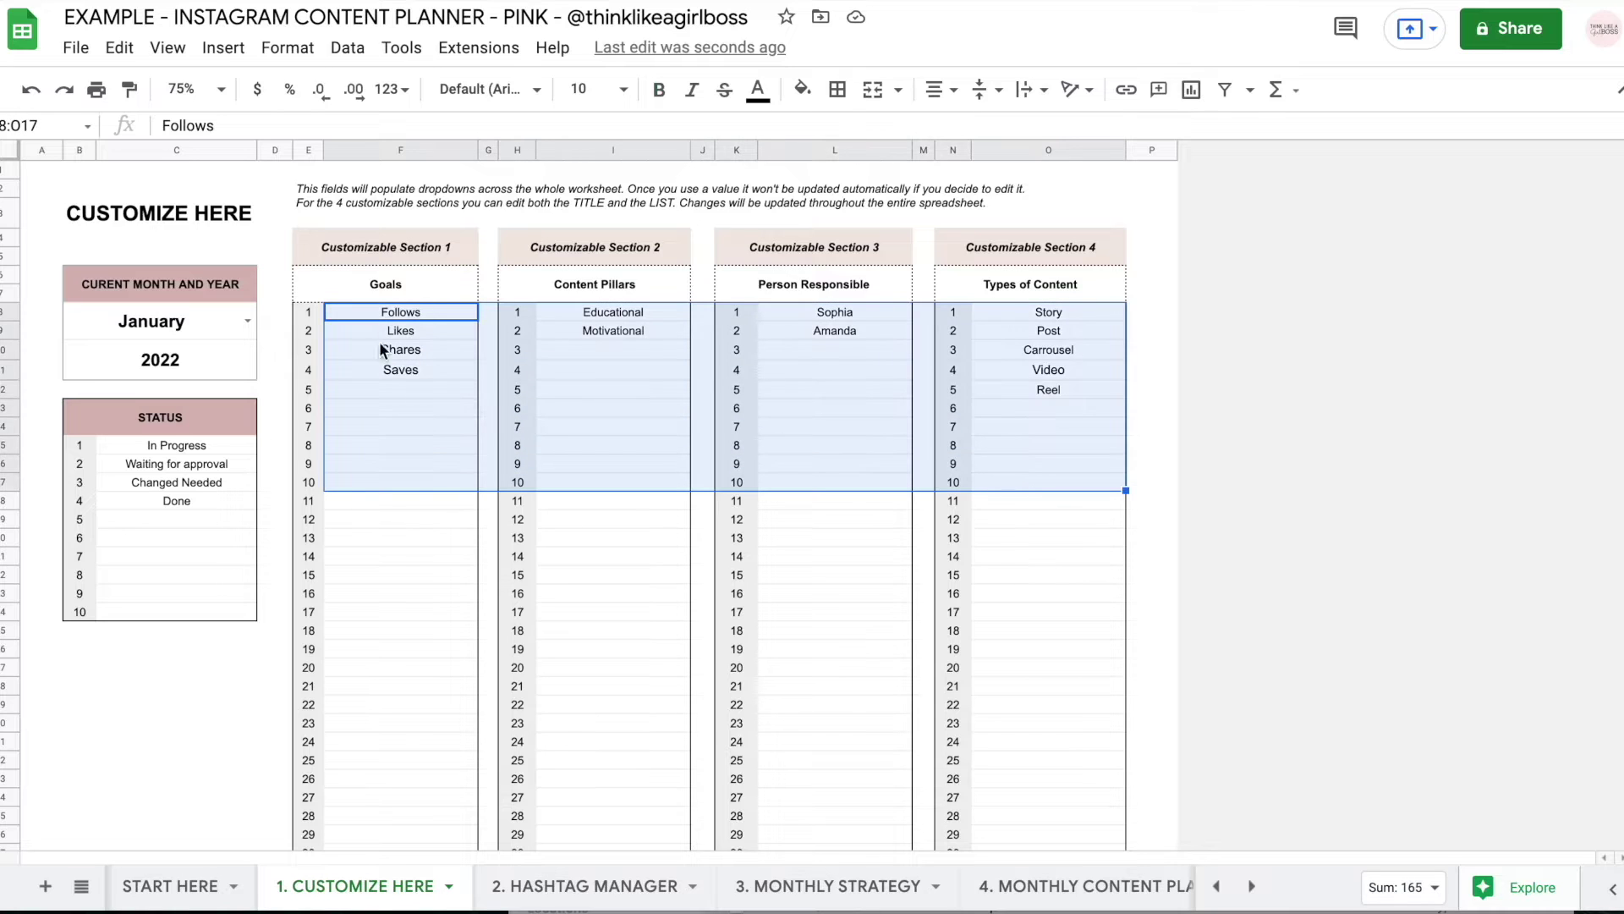
pyautogui.click(1052, 892)
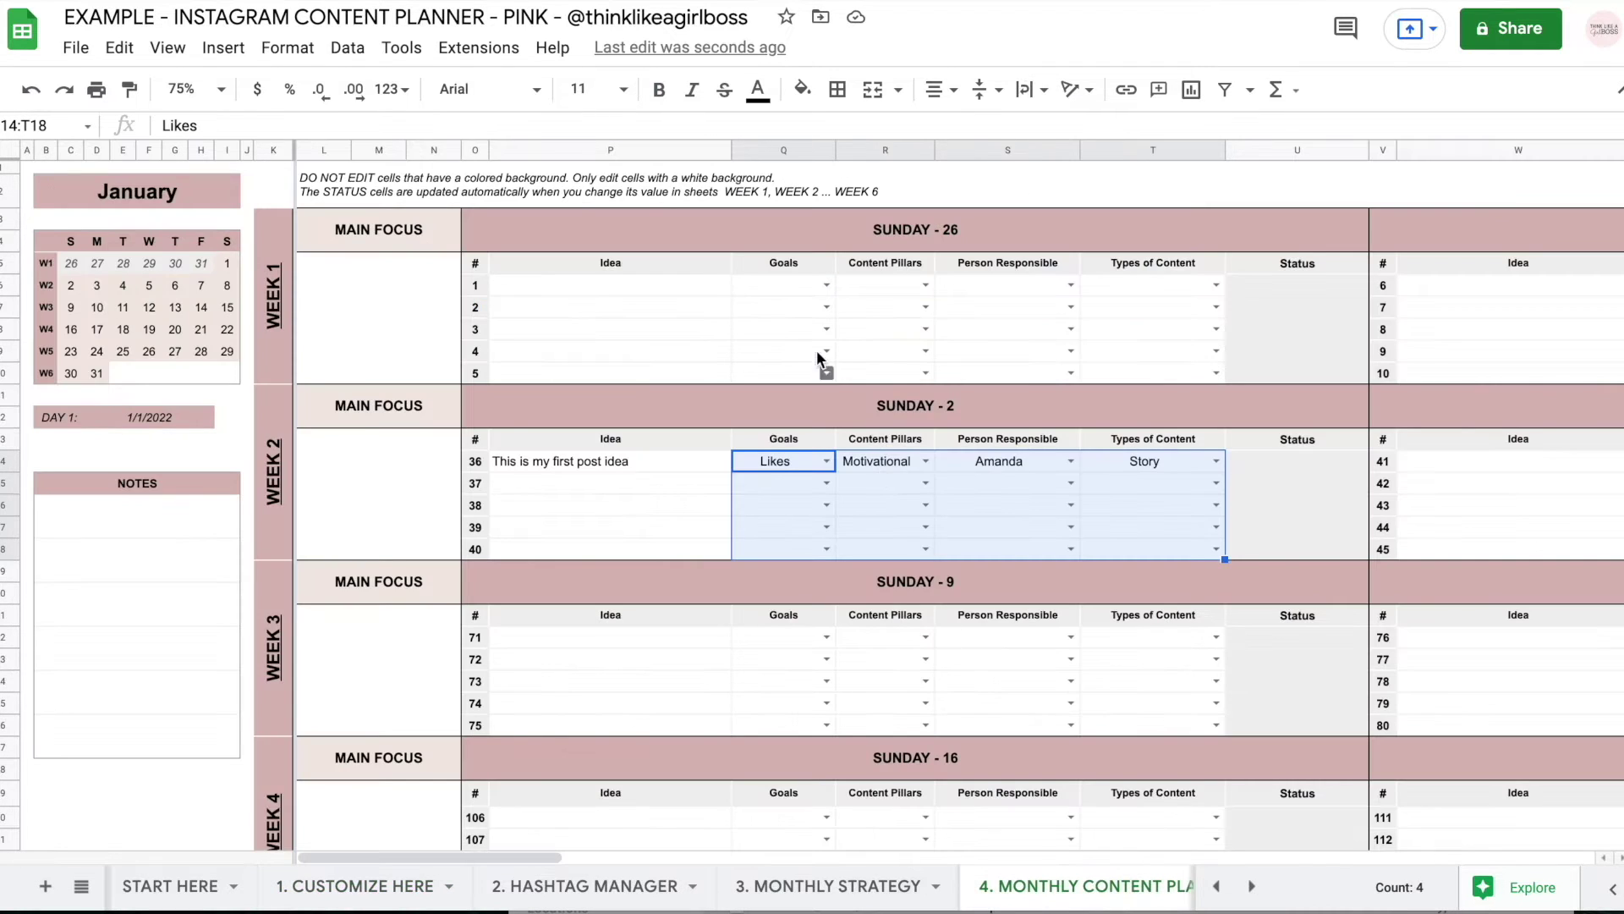
pyautogui.click(827, 461)
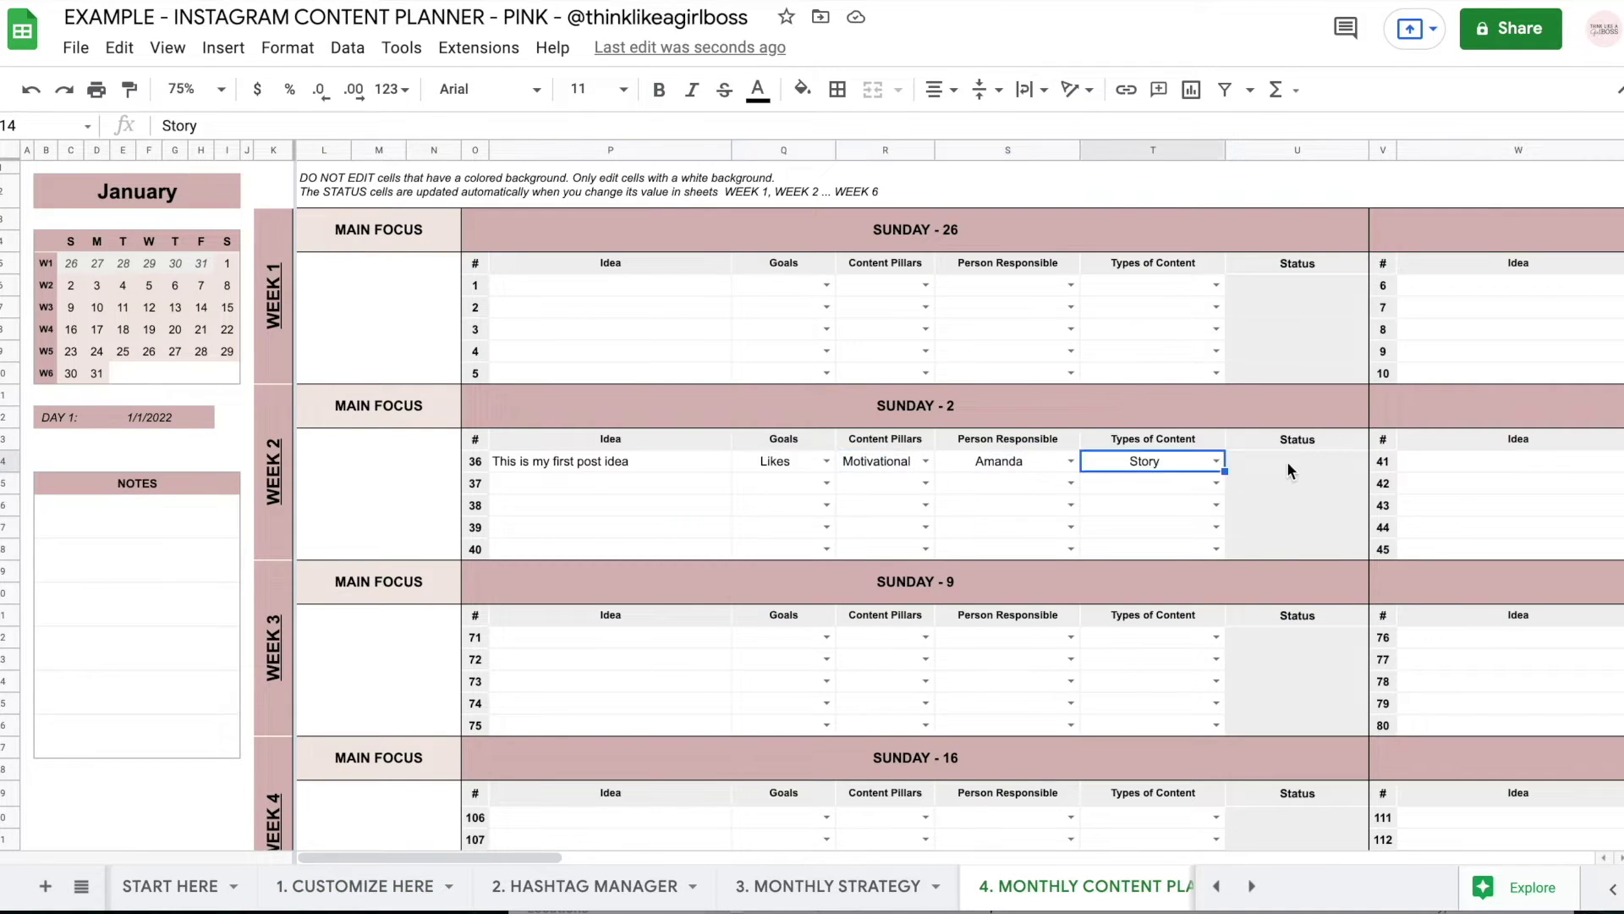
pyautogui.moveTo(1287, 460); pyautogui.dragTo(1291, 556)
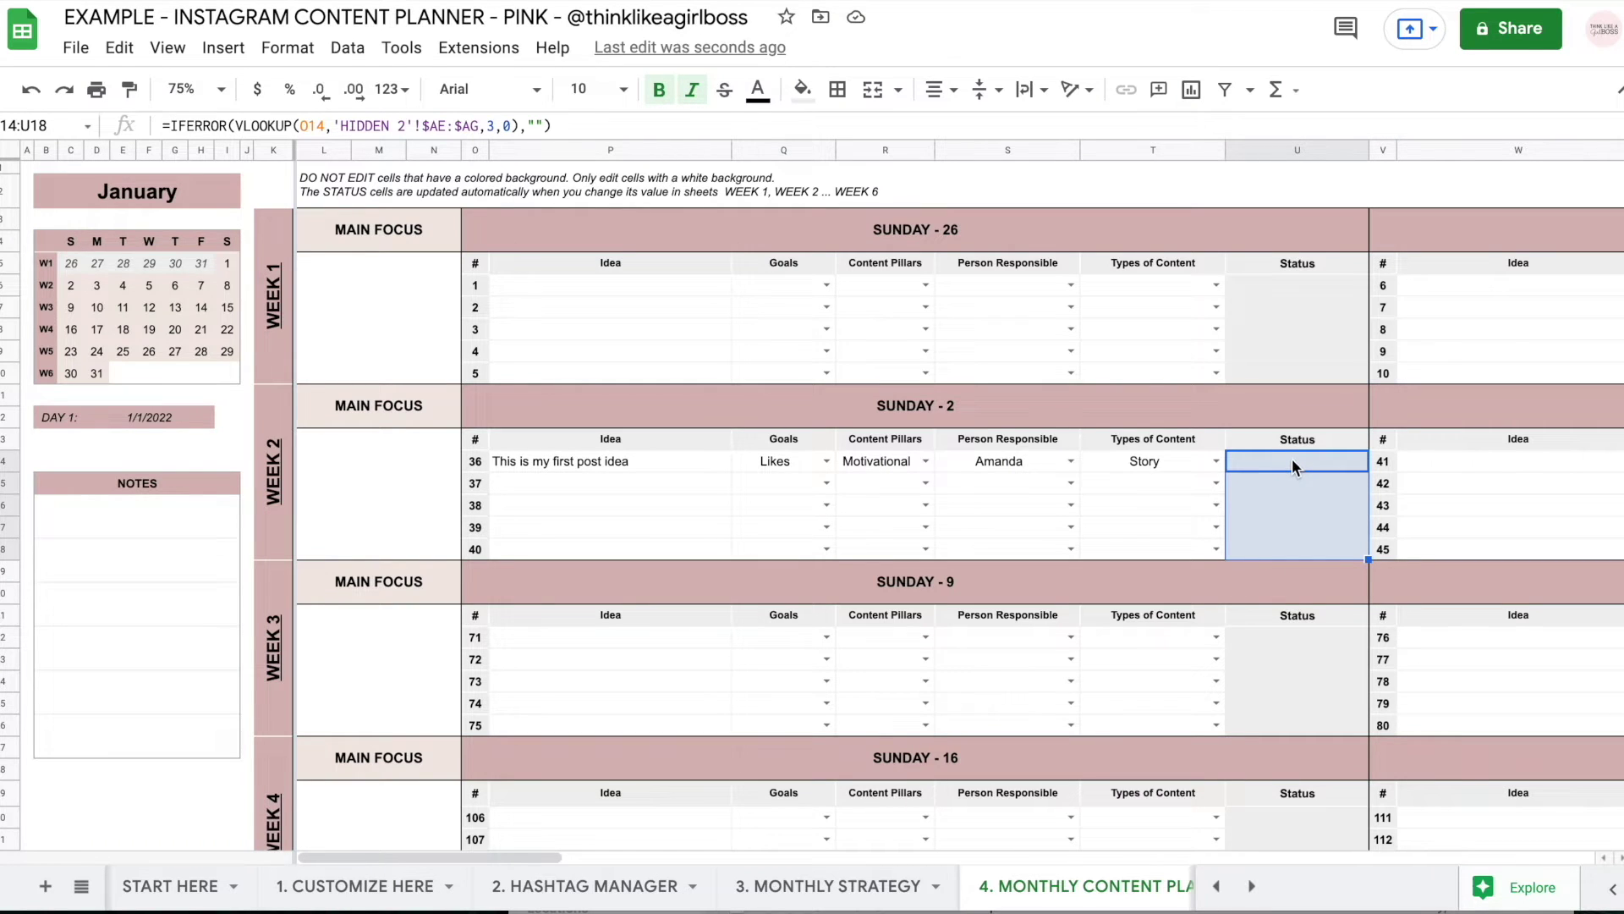
pyautogui.click(973, 415)
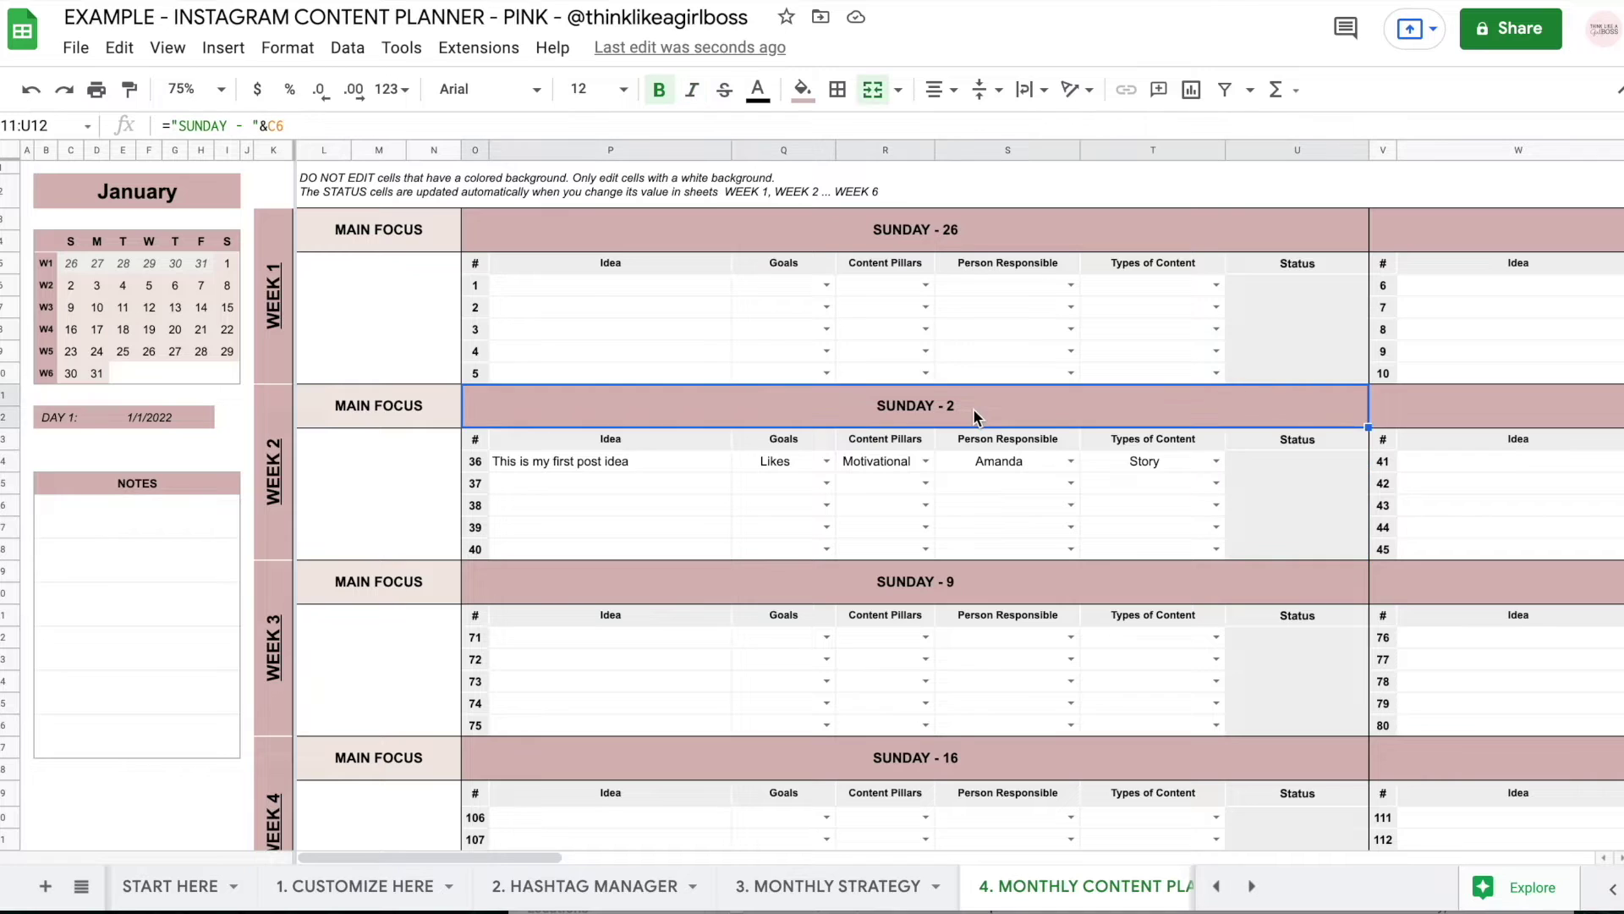
pyautogui.click(477, 467)
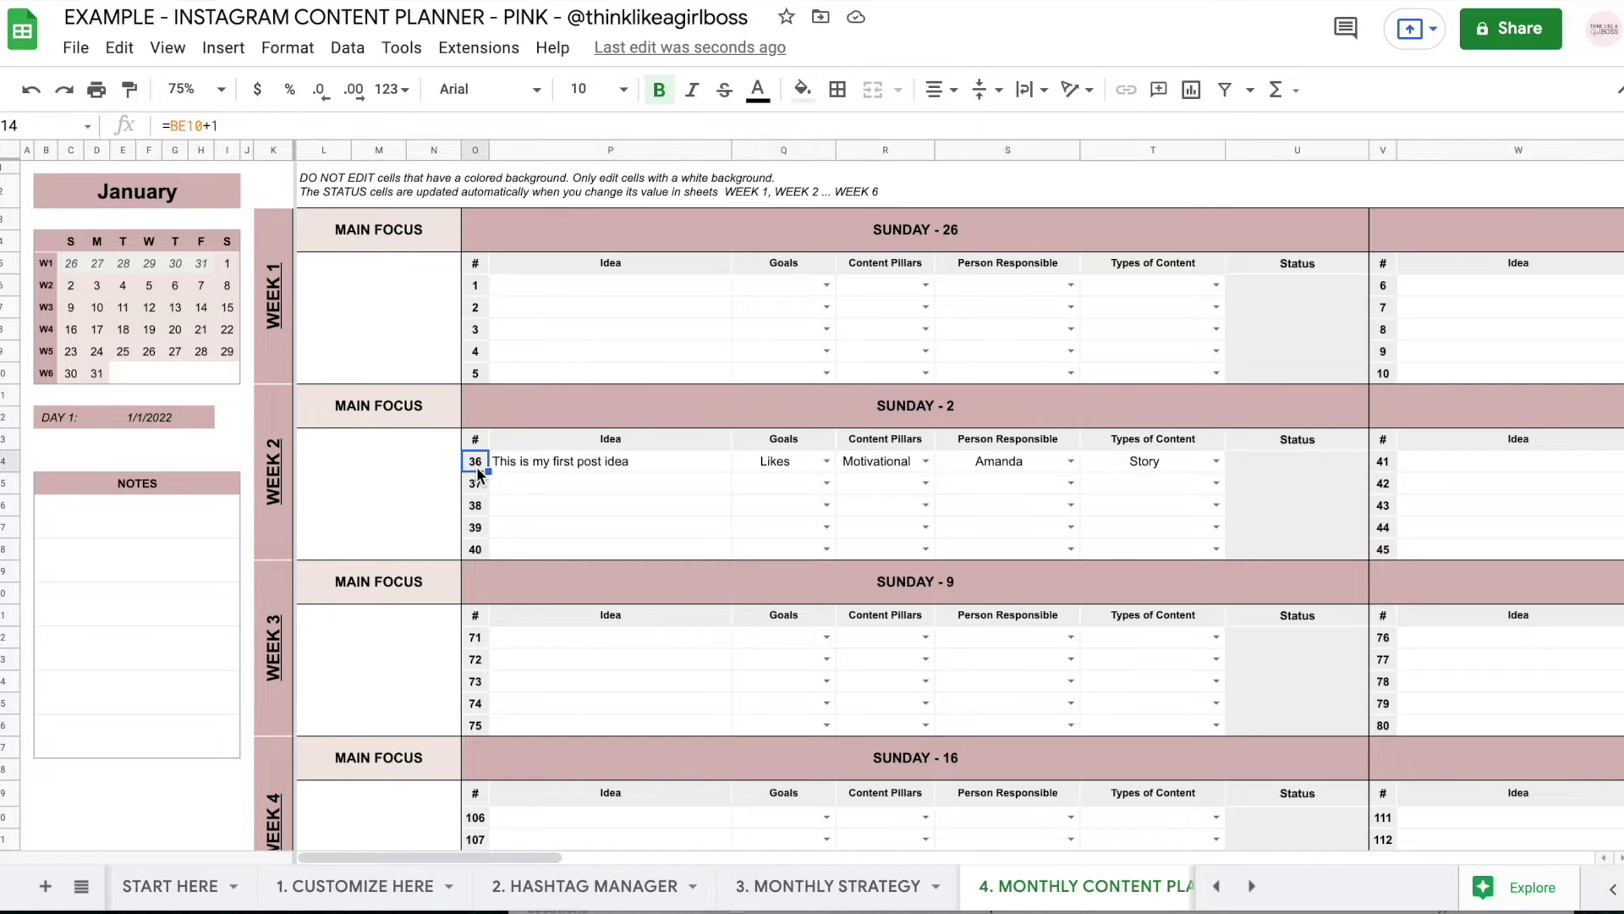
pyautogui.click(278, 492)
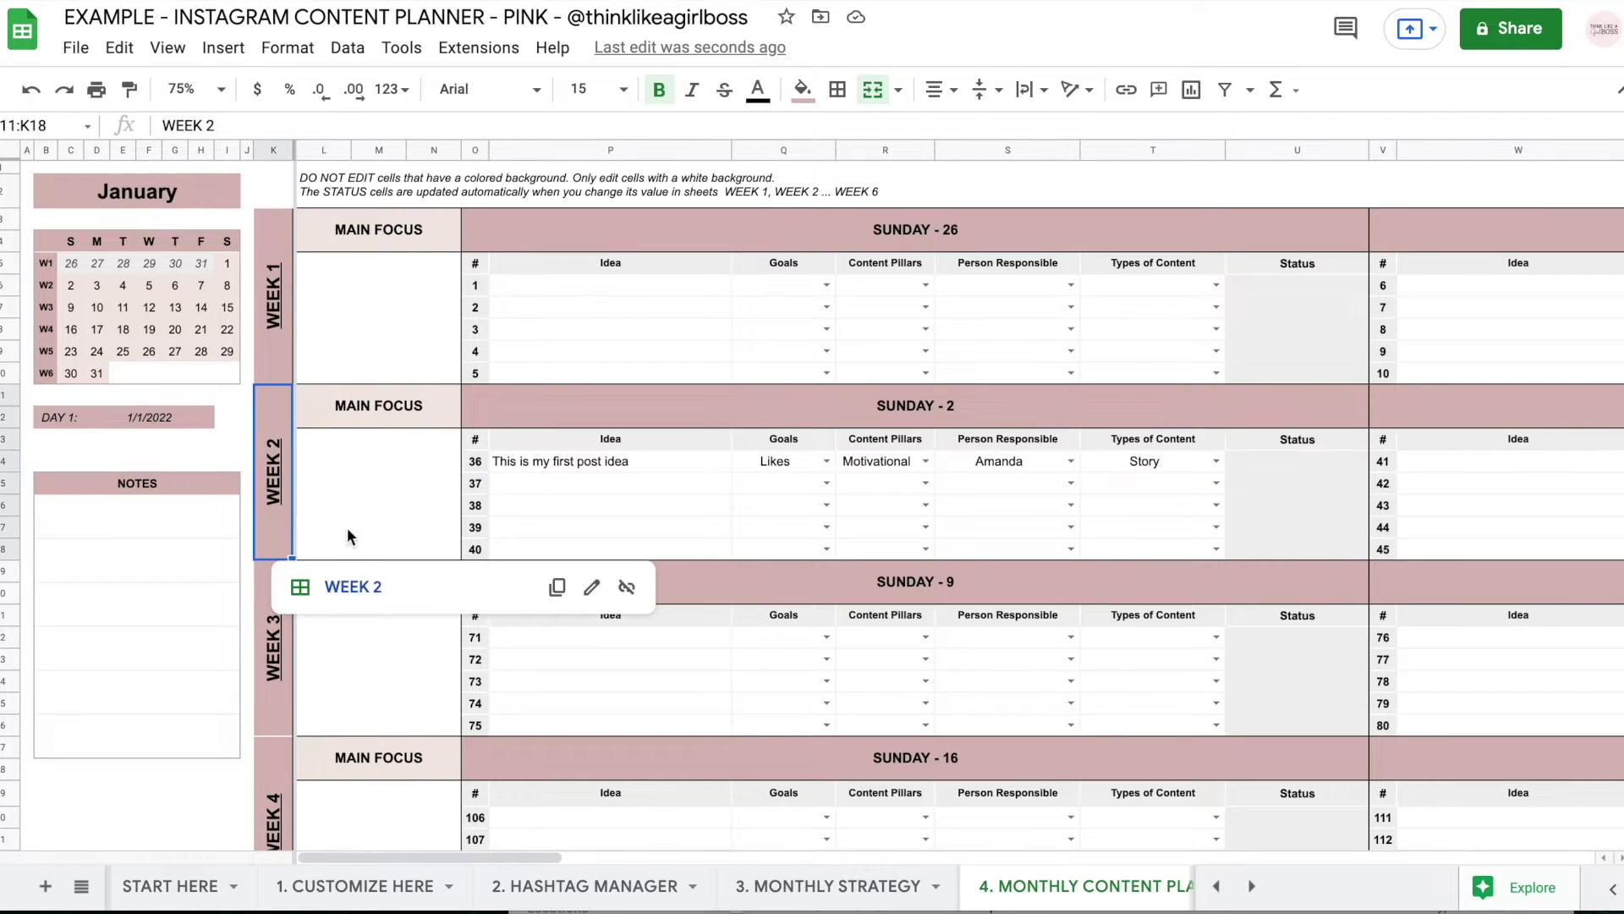
pyautogui.hscroll(5, 798, 888)
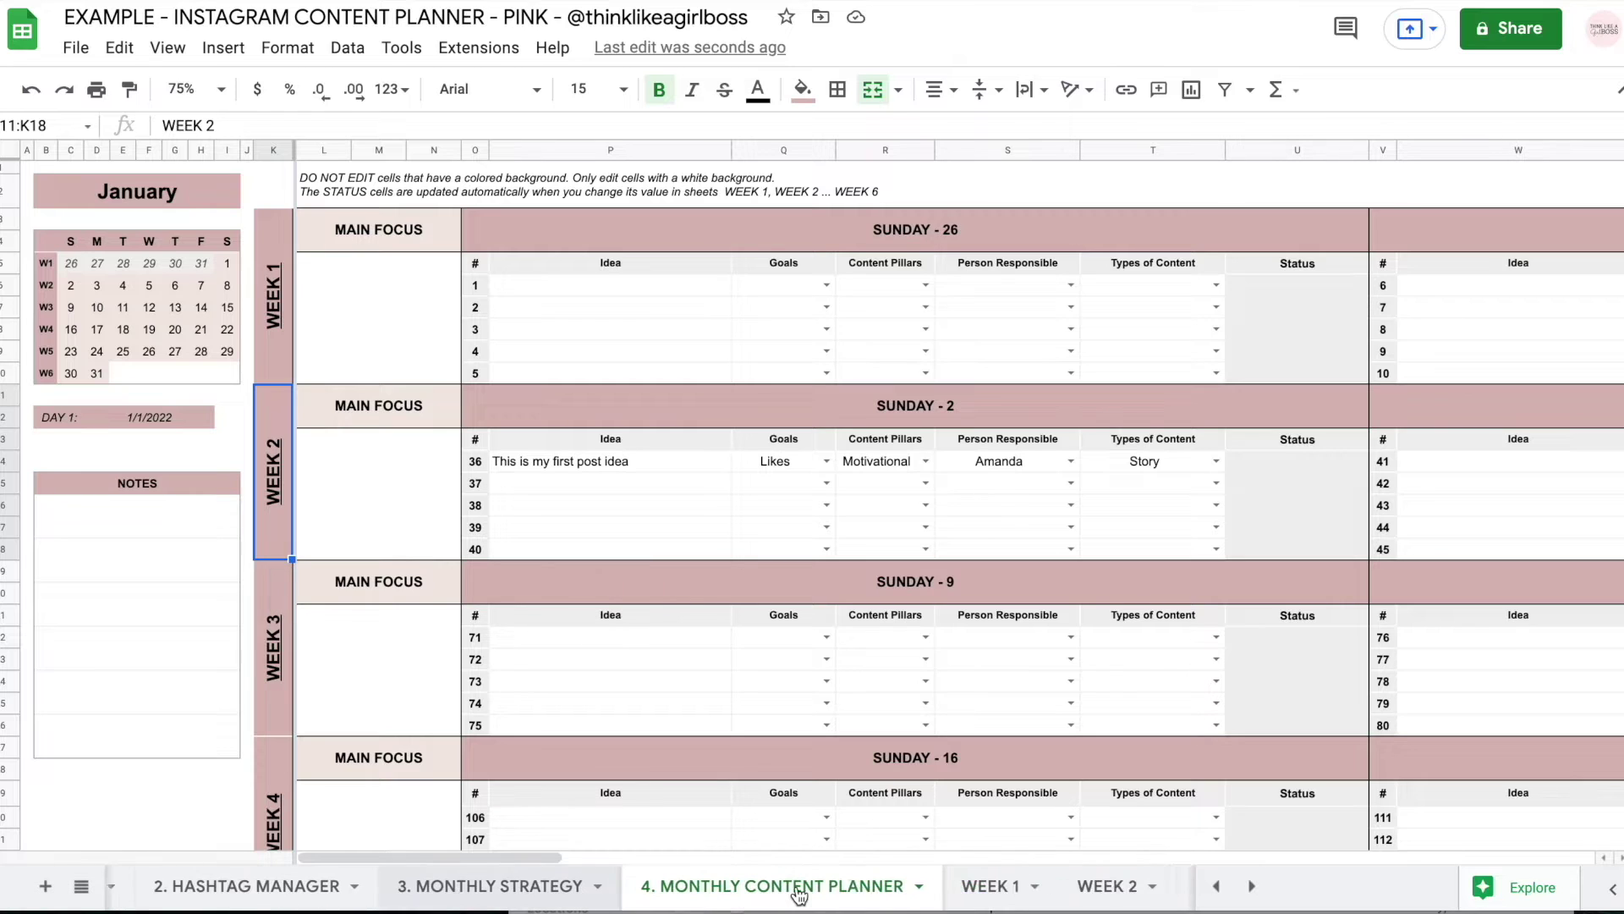
pyautogui.hscroll(3, 799, 889)
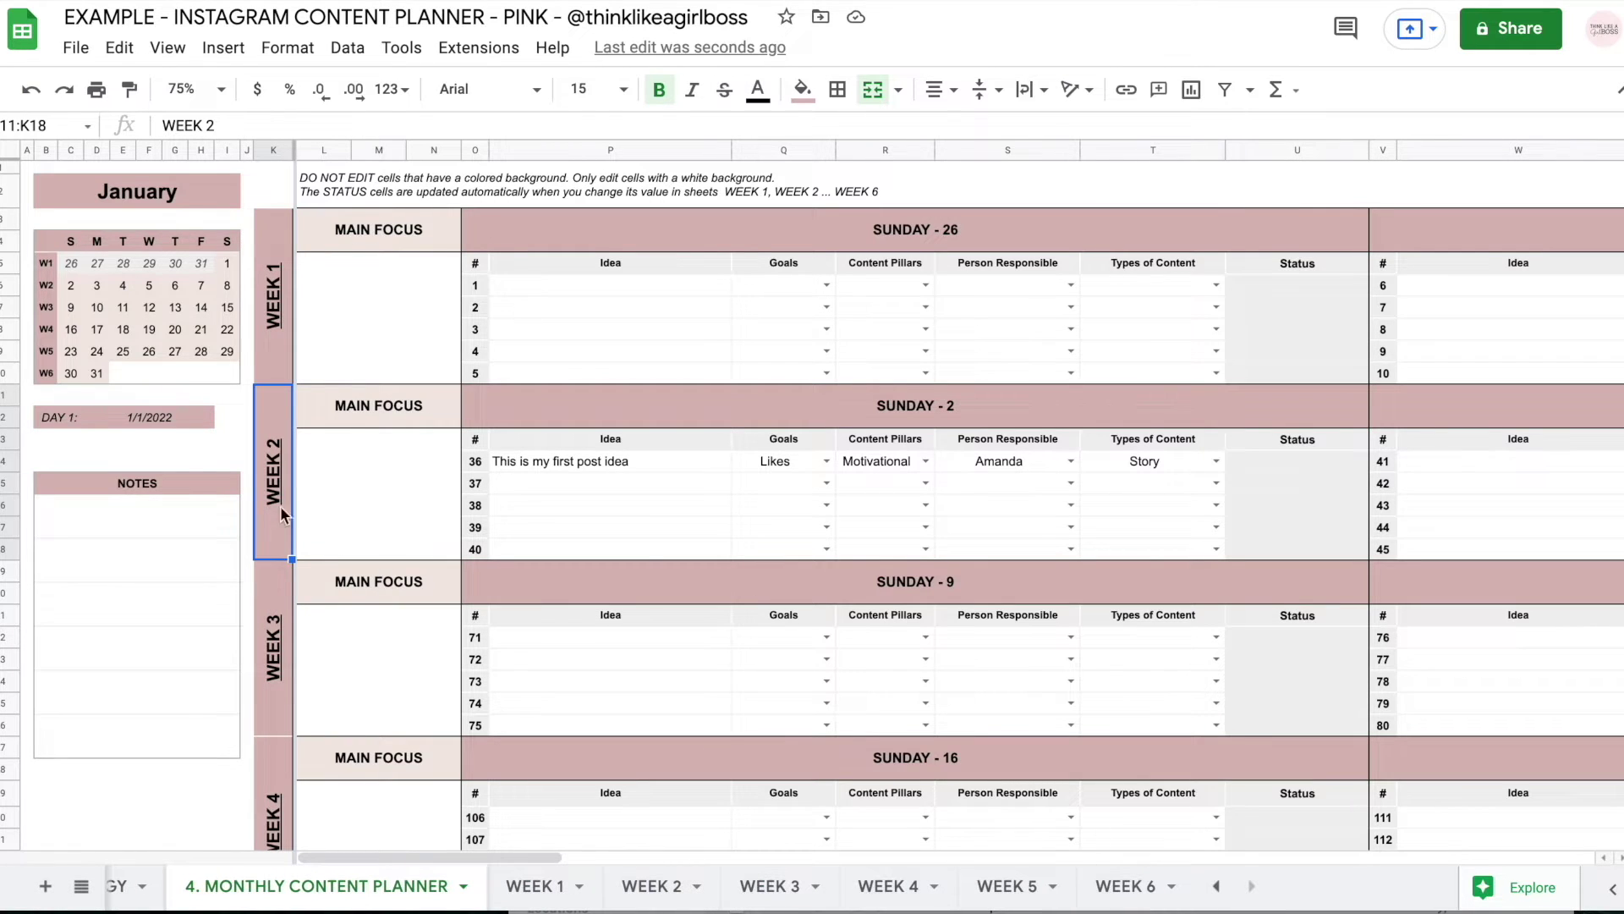
# Compare post 36's details on WEEK 2 with its row on the Monthly Content Planner
pyautogui.moveTo(273, 476)
pyautogui.click(355, 582)
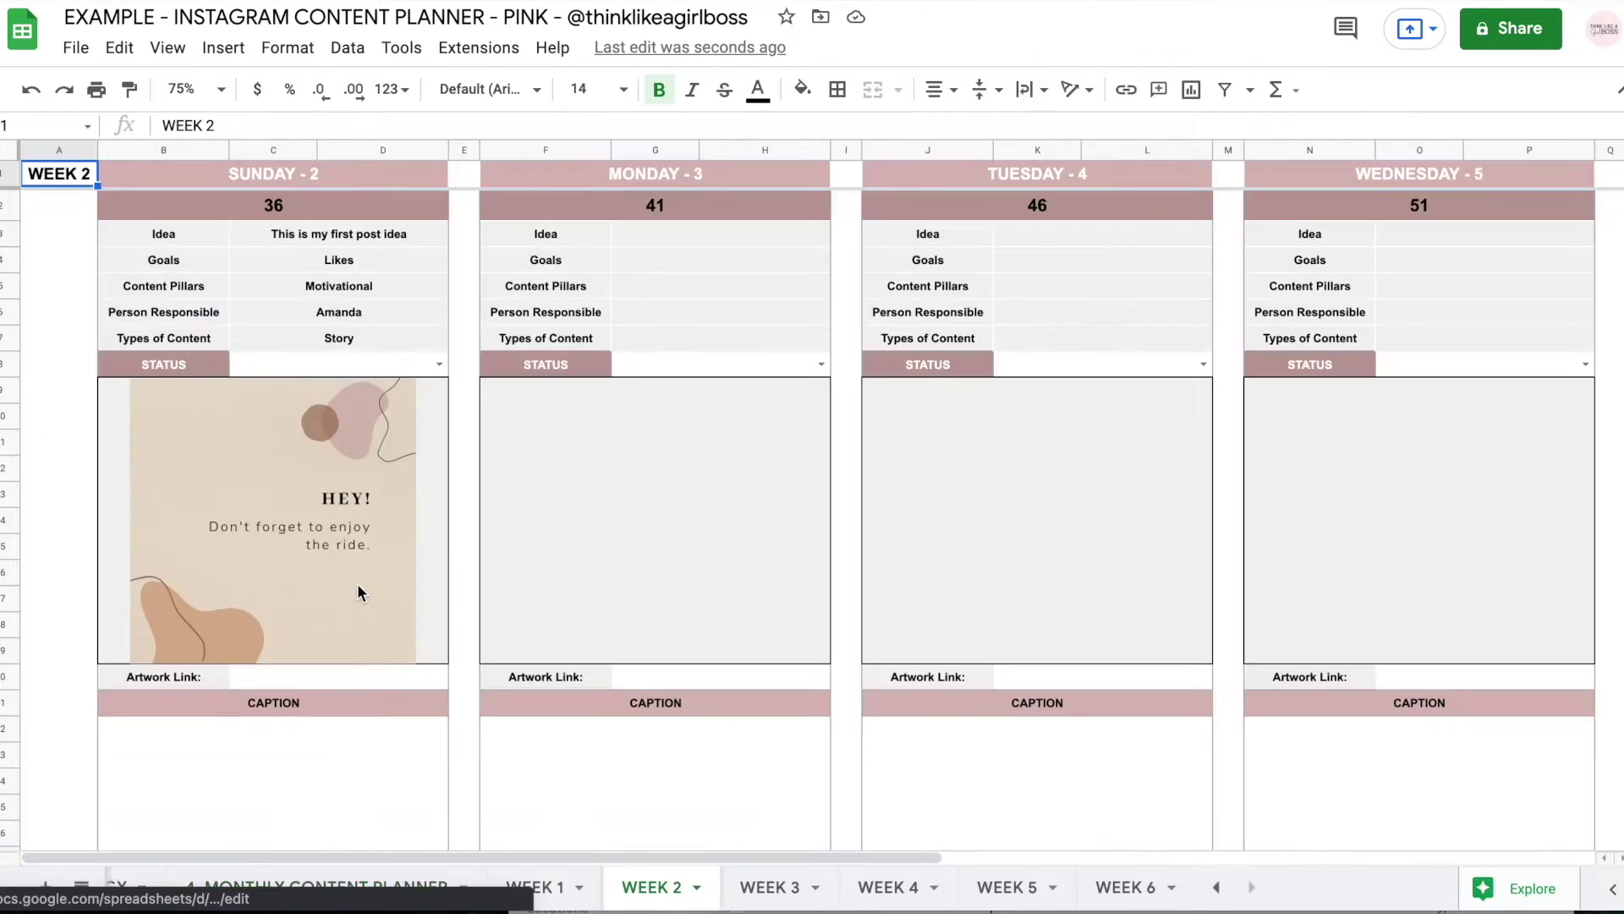
pyautogui.moveTo(339, 235); pyautogui.dragTo(340, 331)
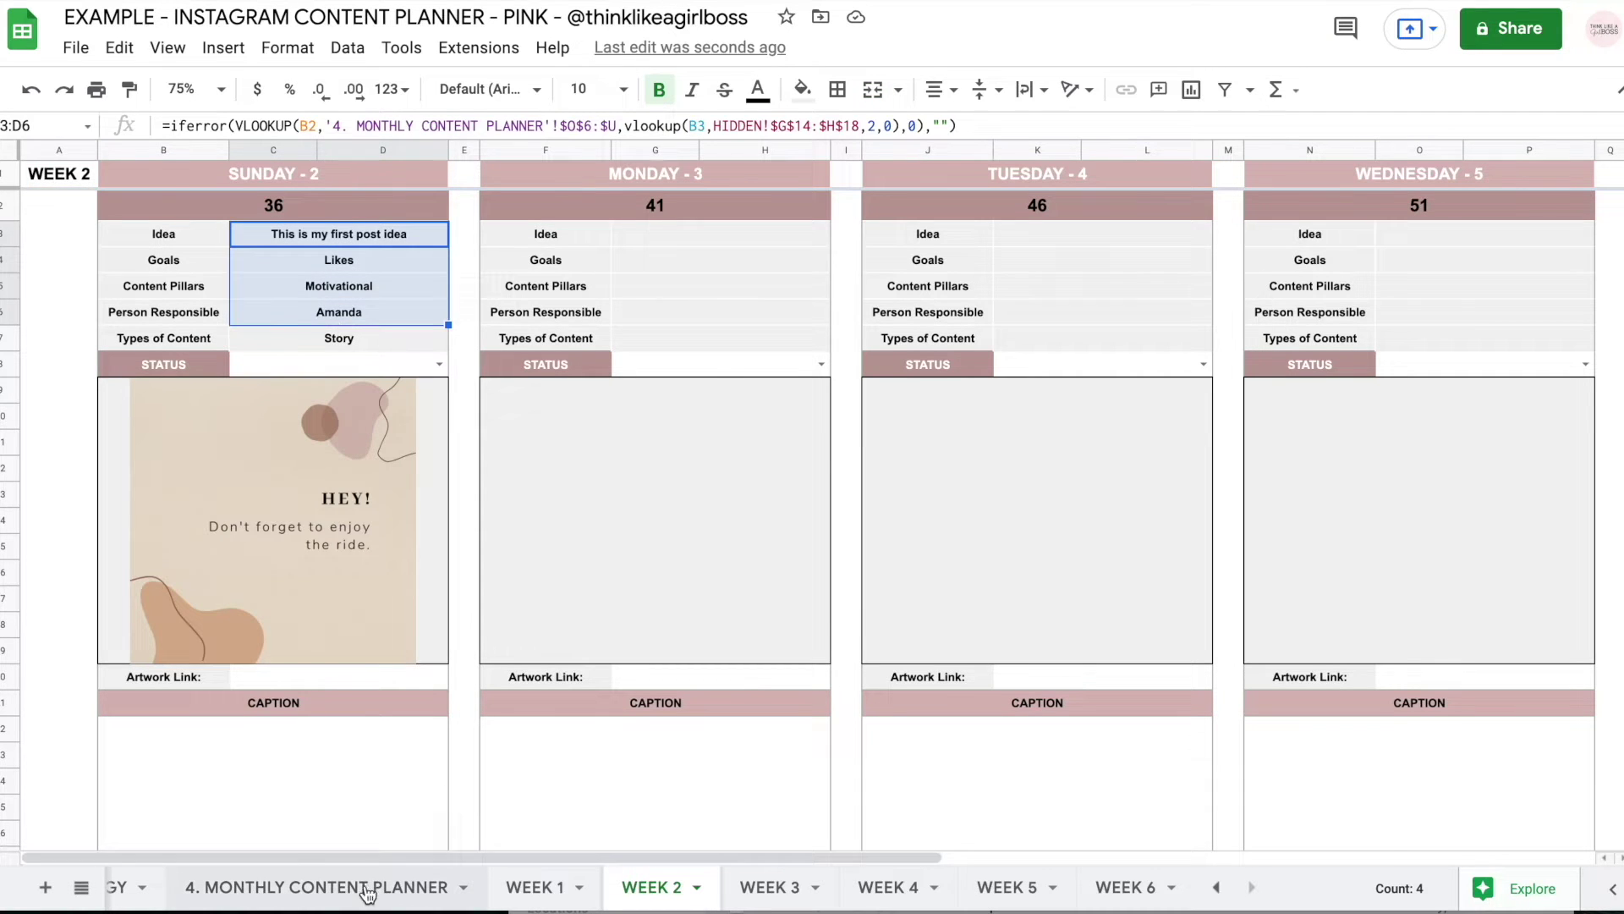
pyautogui.click(373, 887)
pyautogui.moveTo(575, 459); pyautogui.dragTo(1185, 460)
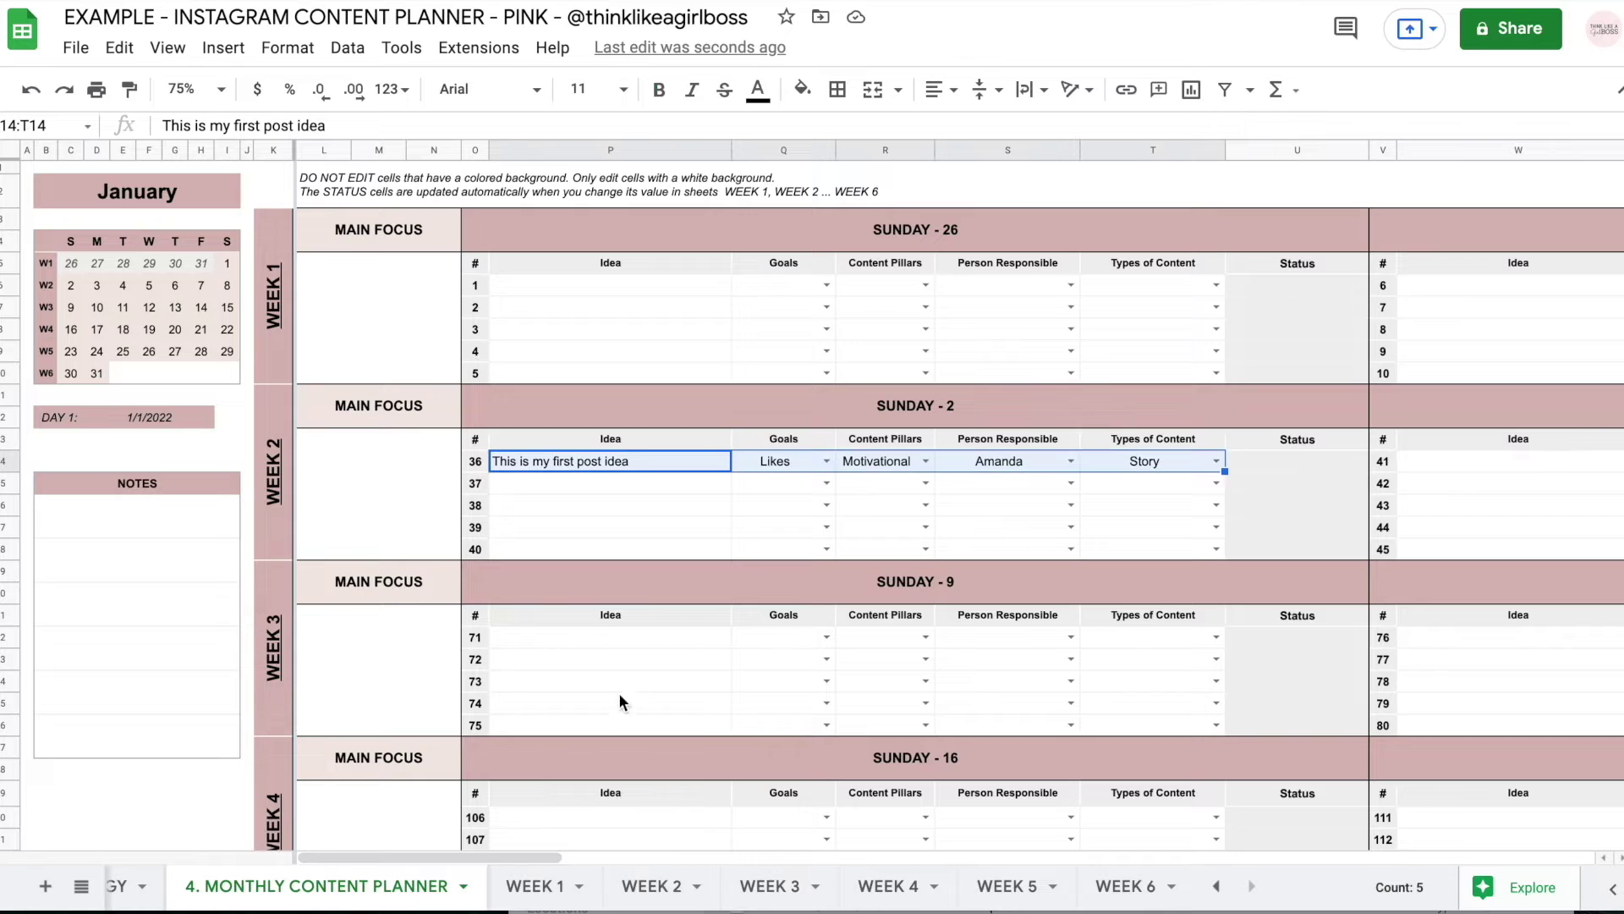
pyautogui.click(663, 884)
pyautogui.moveTo(362, 237); pyautogui.dragTo(362, 335)
# Set Sunday's WEEK 2 post status to In Progress and check it in the planner
pyautogui.click(446, 359)
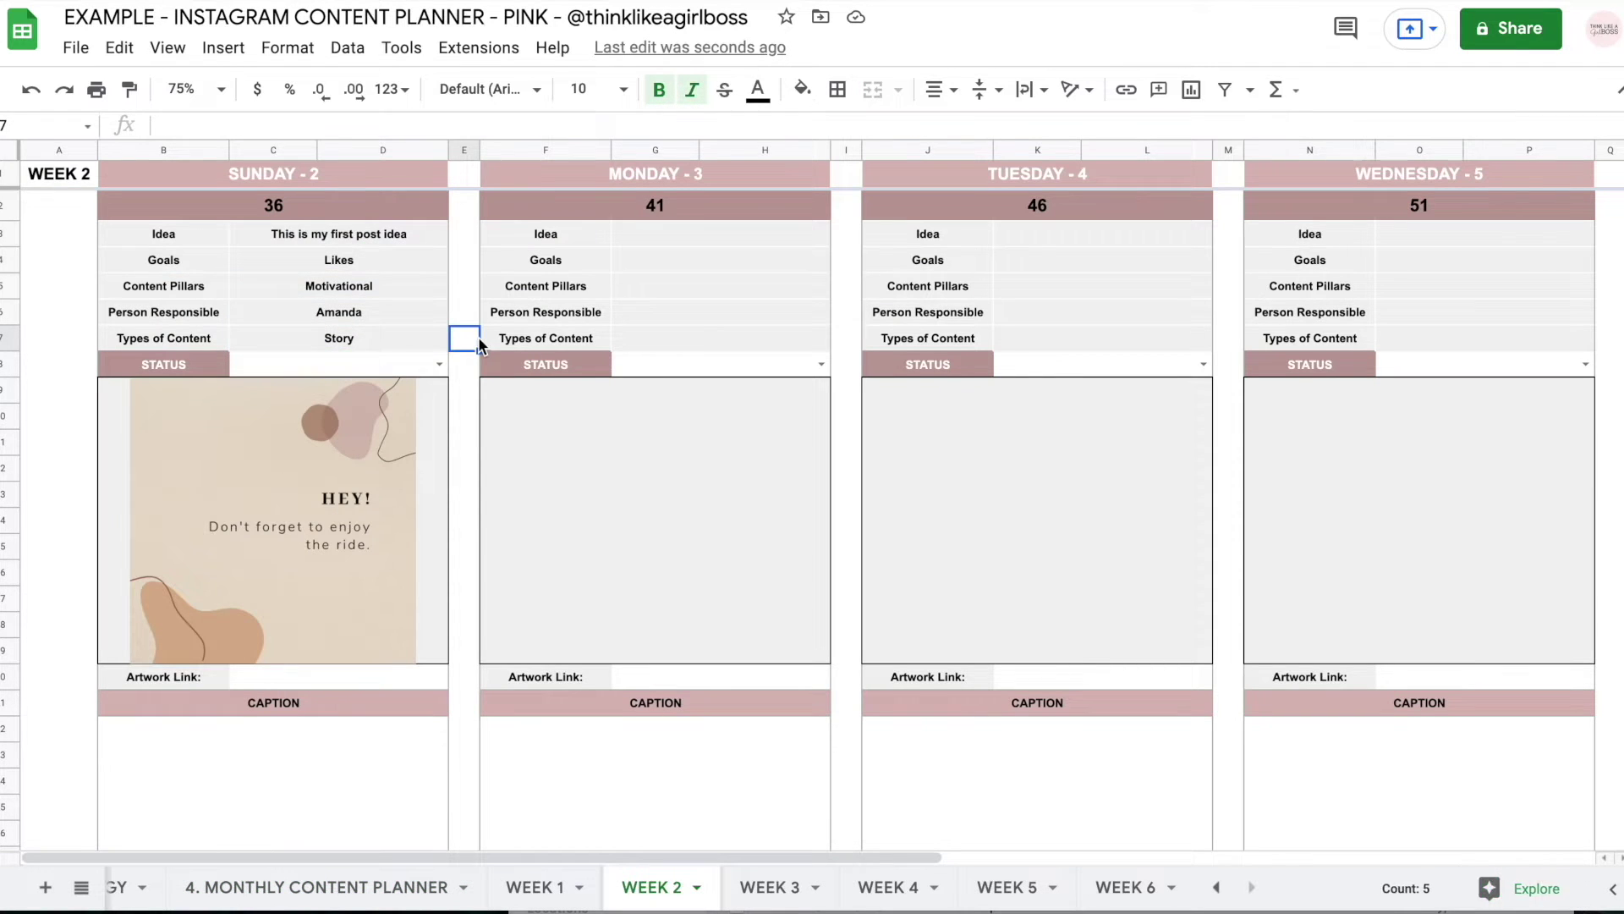
pyautogui.click(440, 363)
pyautogui.click(312, 396)
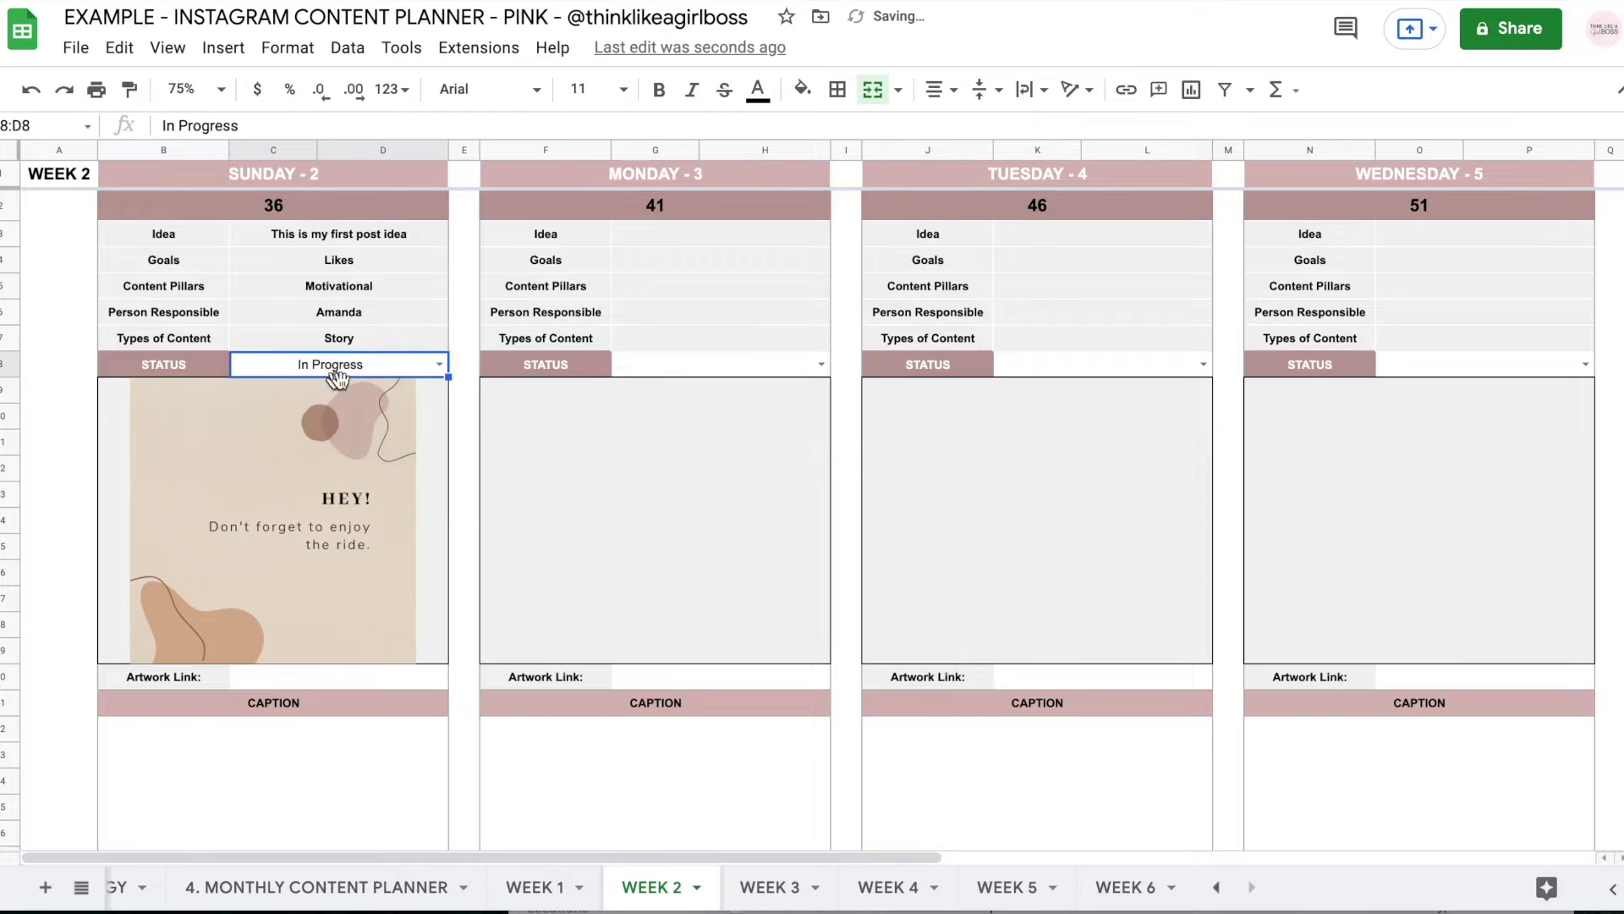
pyautogui.click(321, 884)
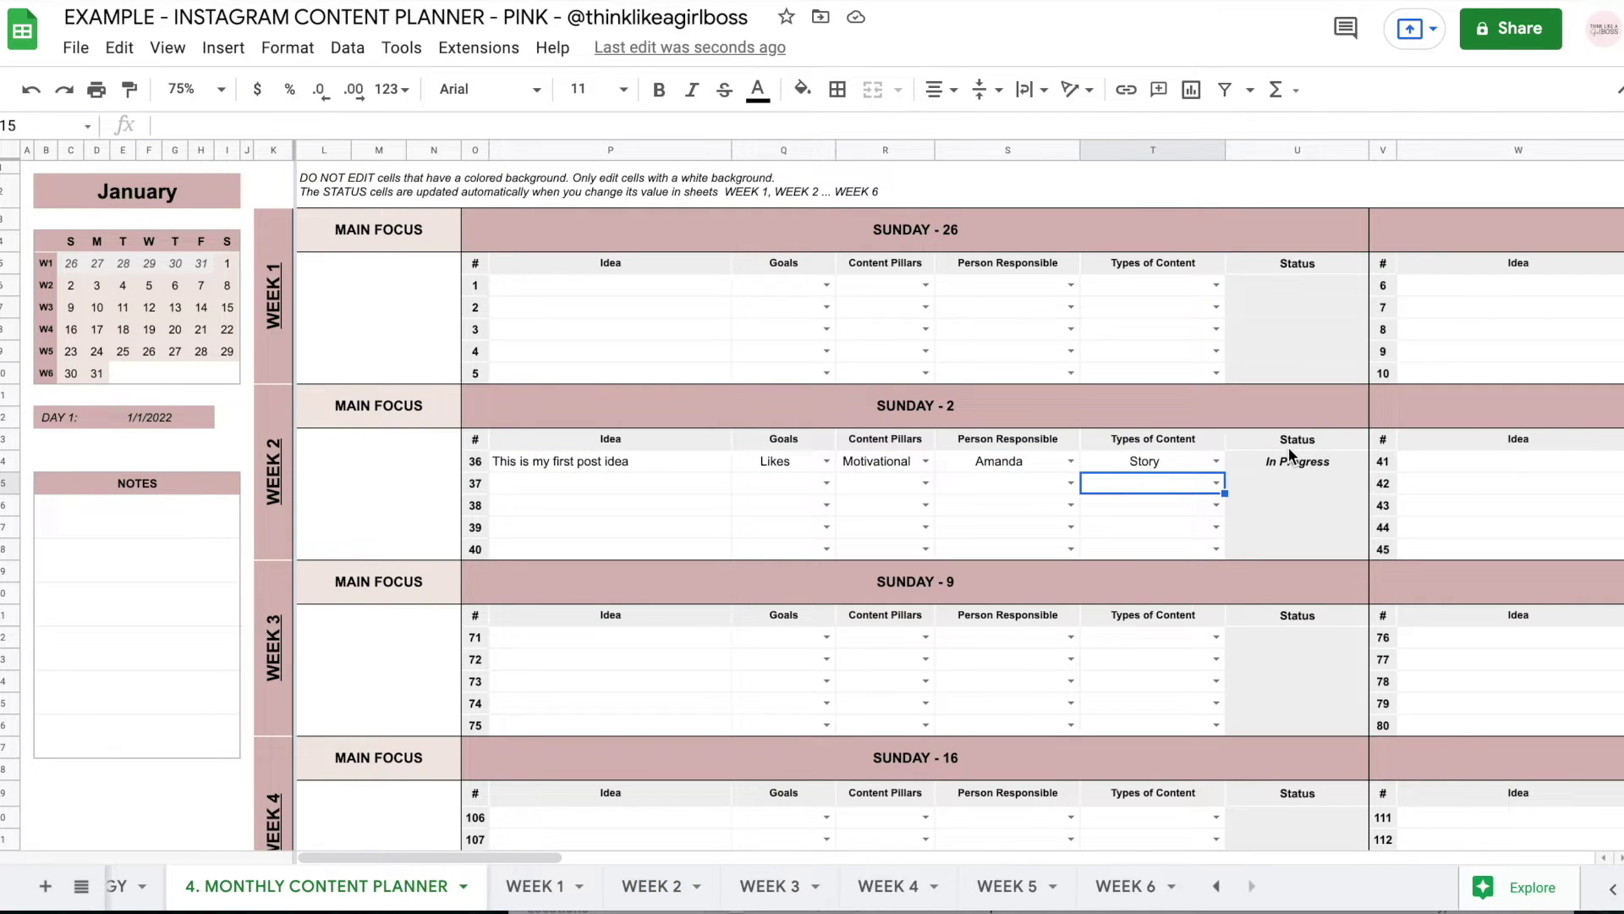
# Change the status to Changed Needed and confirm it appears on the planner
pyautogui.click(651, 884)
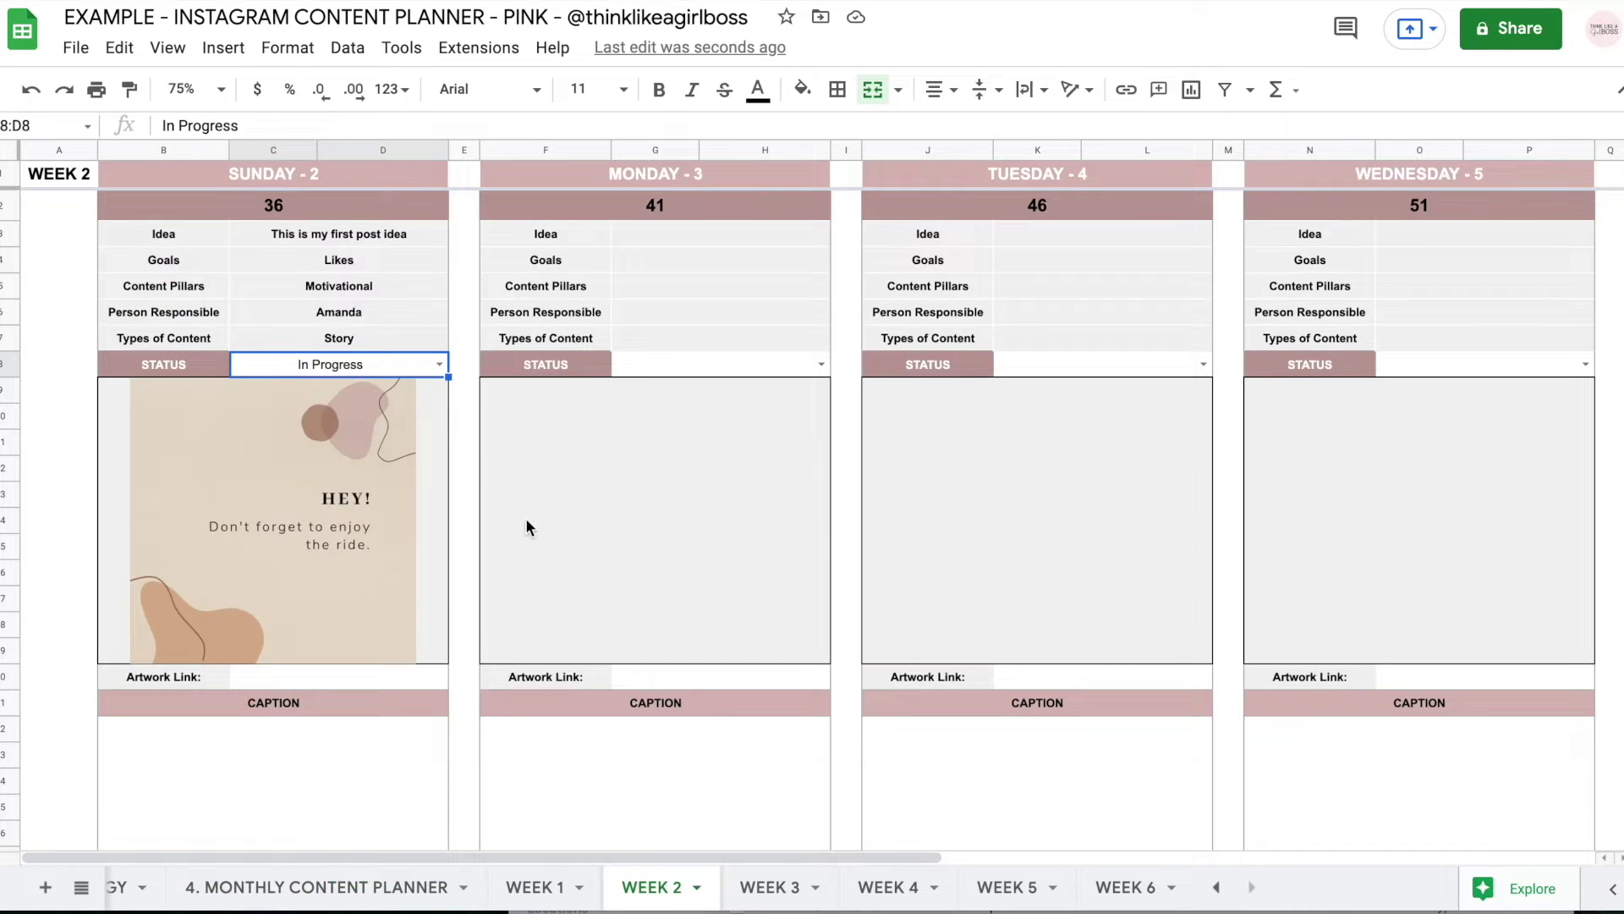
pyautogui.click(441, 364)
pyautogui.click(338, 454)
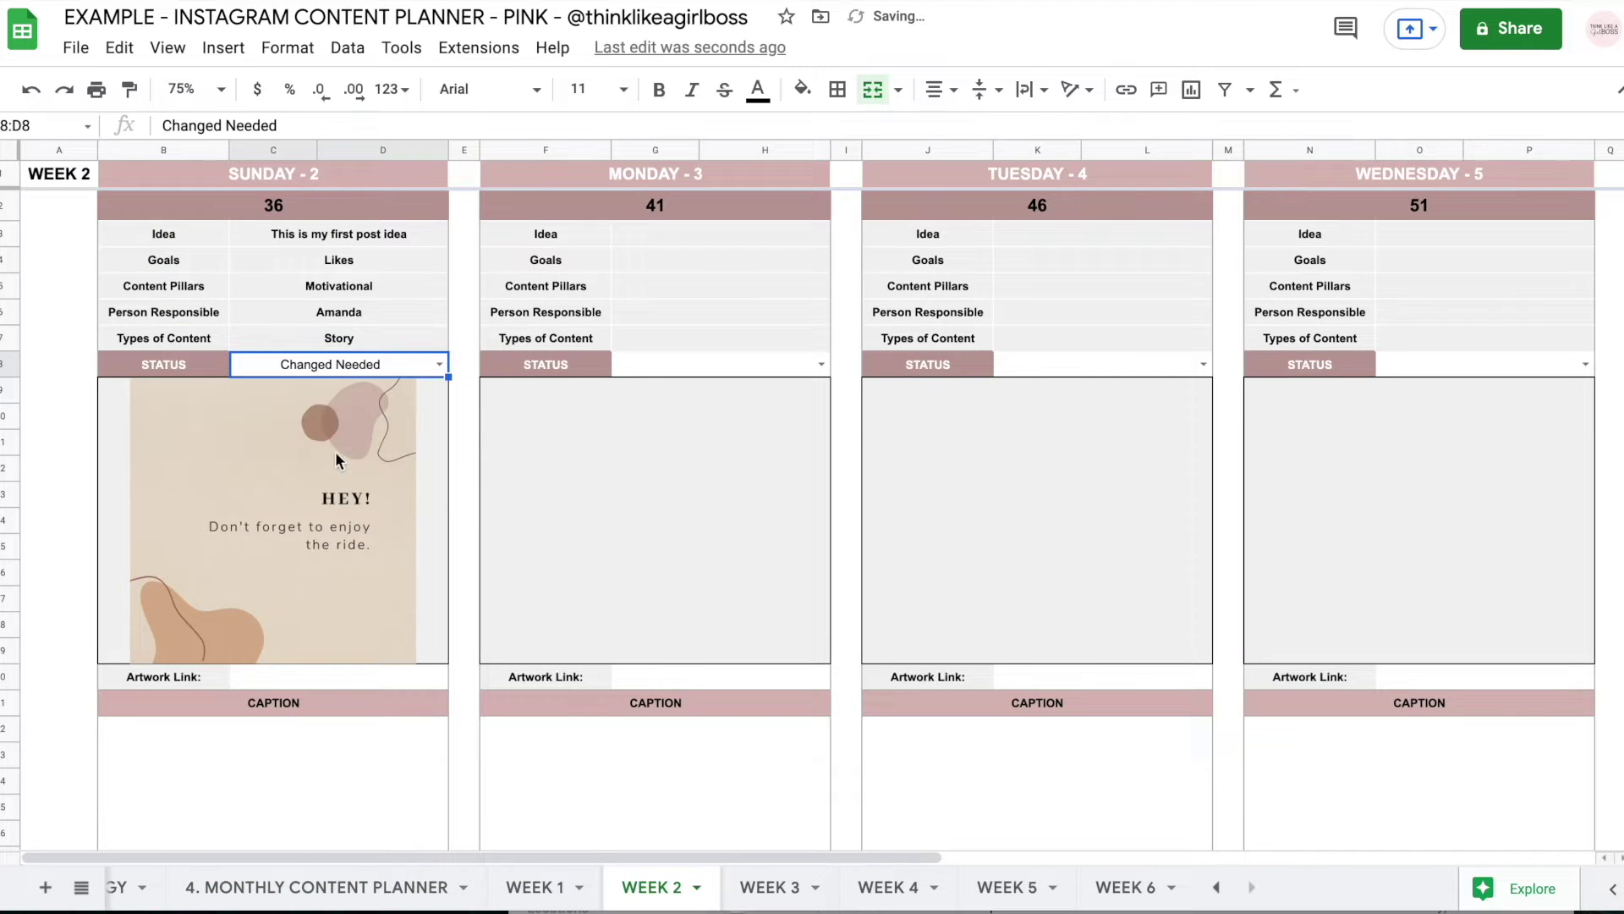
pyautogui.click(383, 887)
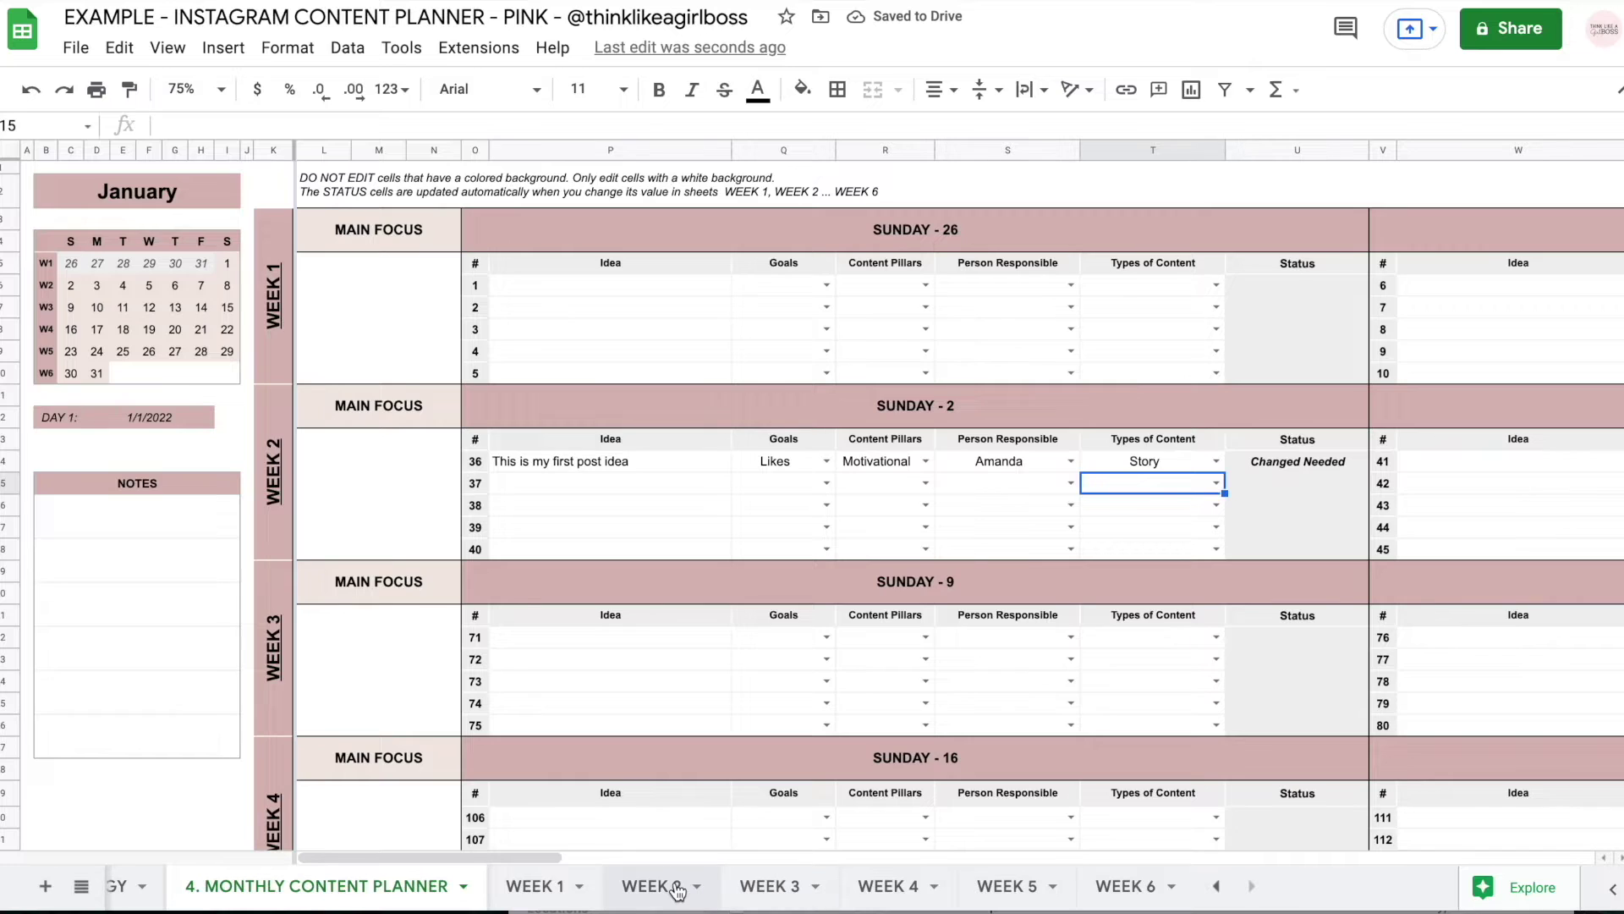
pyautogui.click(668, 886)
# Look over the Sunday post's artwork image and artwork link entry on WEEK 2
pyautogui.scroll(-5, 428, 550)
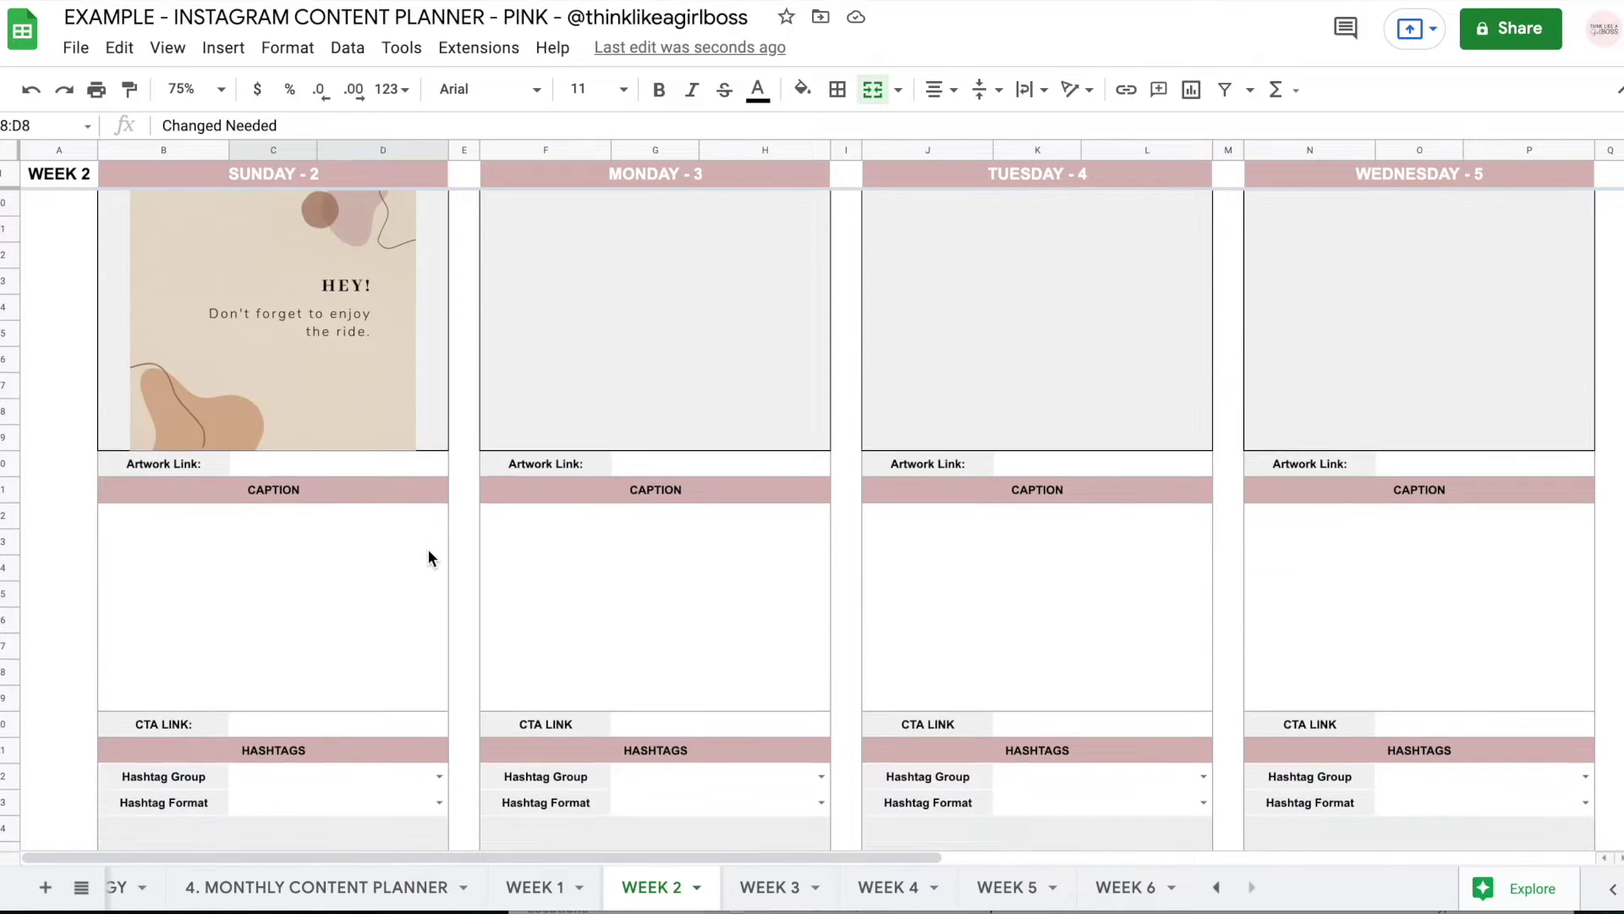
pyautogui.scroll(4, 428, 550)
pyautogui.click(343, 440)
pyautogui.scroll(-1, 319, 455)
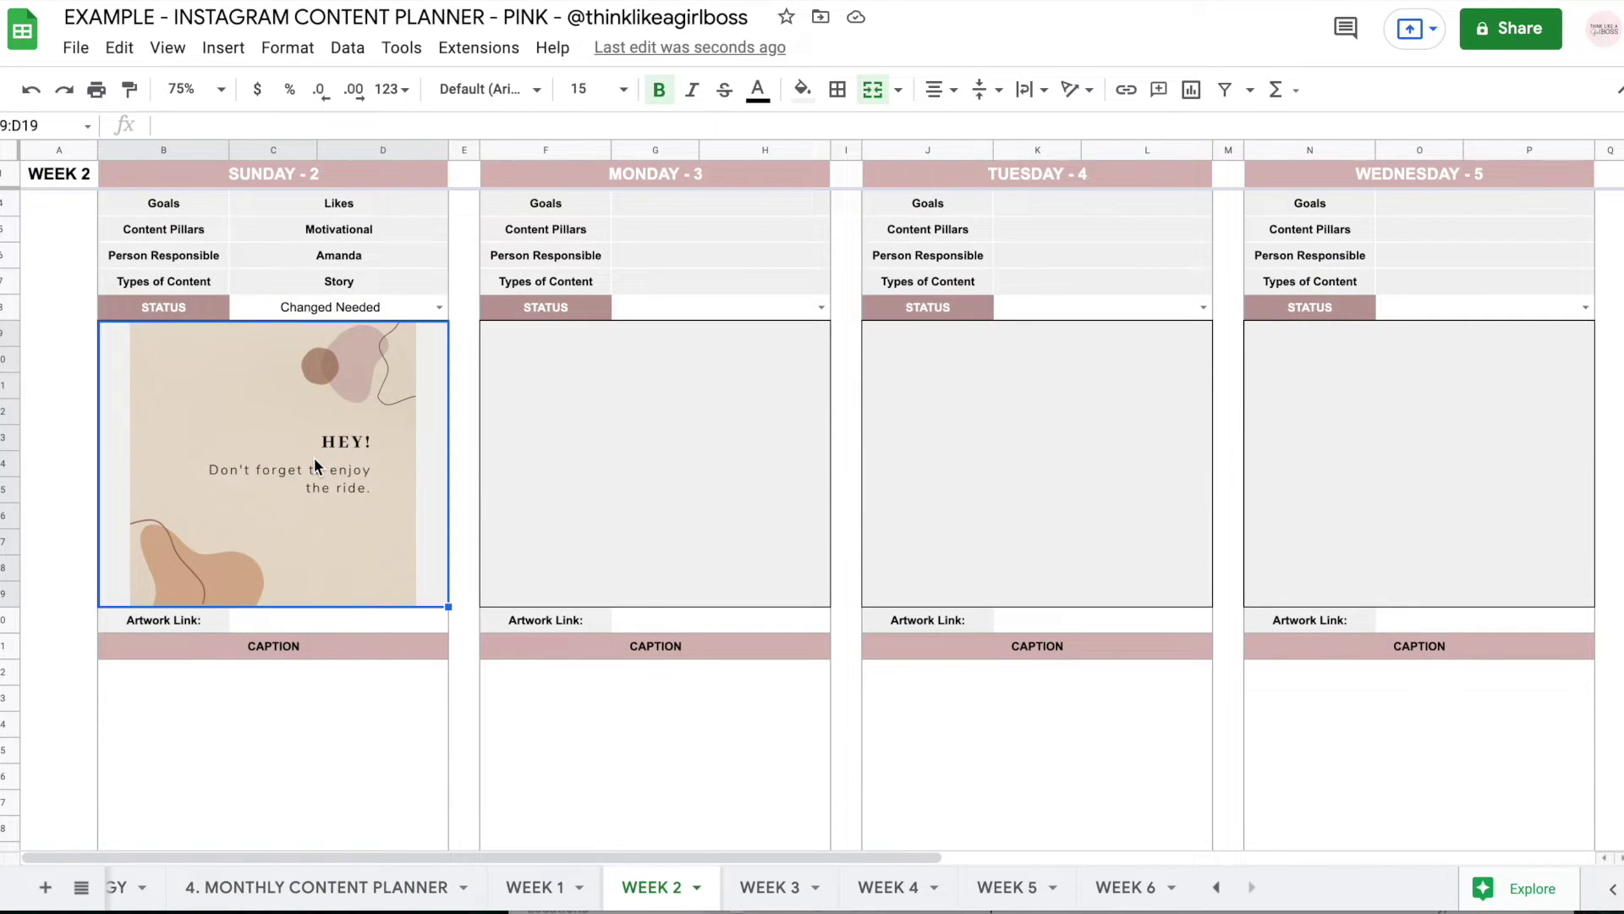
pyautogui.scroll(-3, 313, 457)
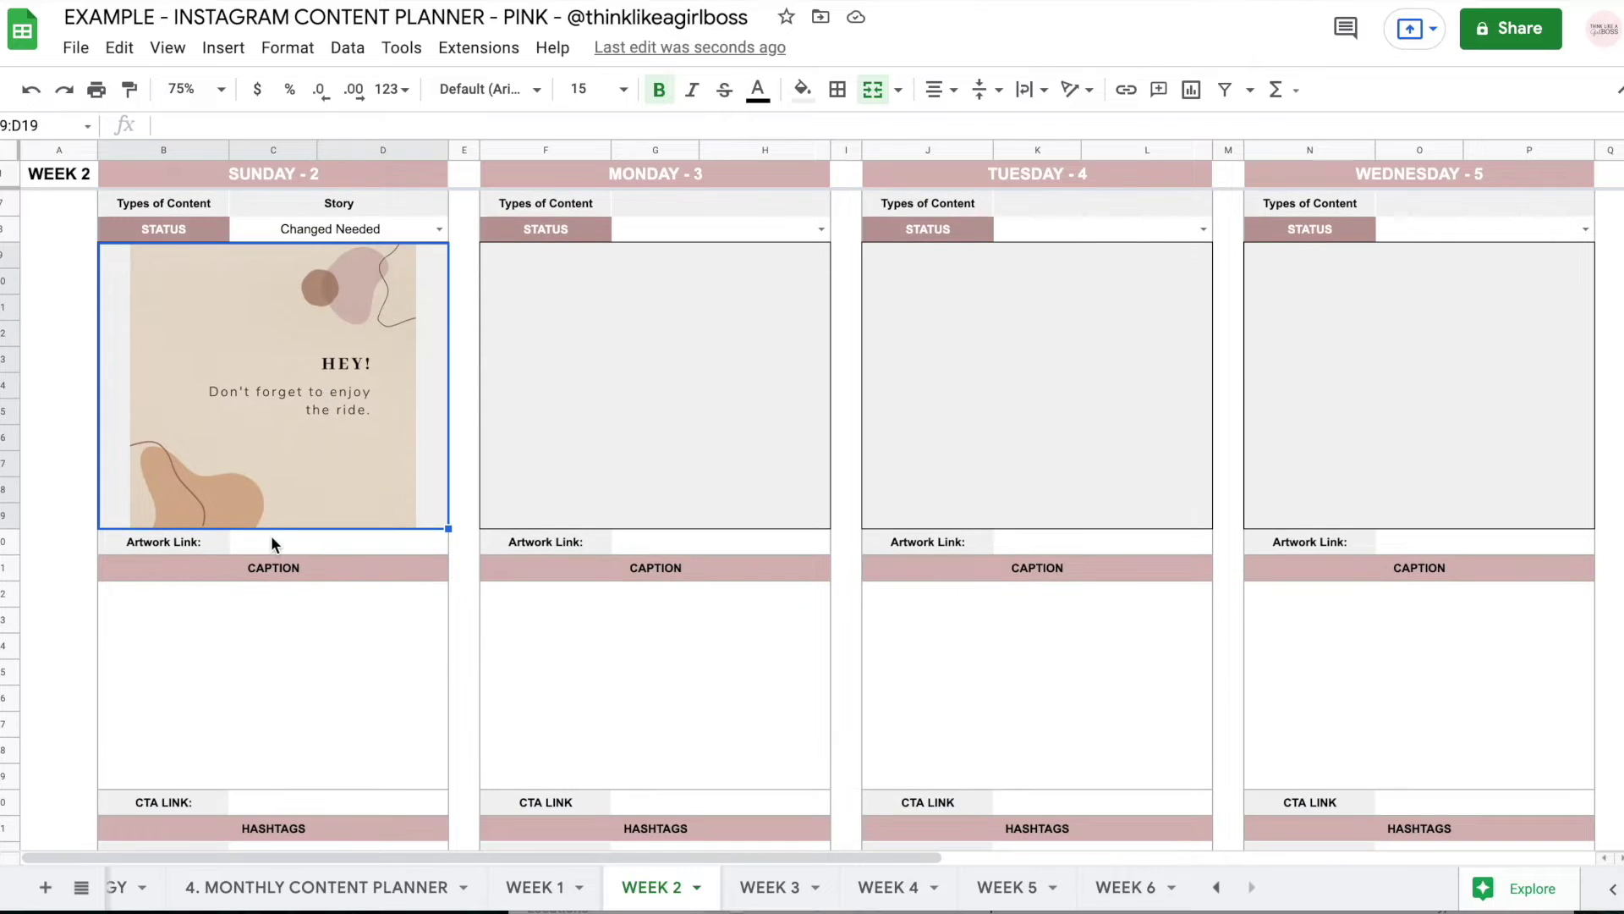
pyautogui.click(271, 538)
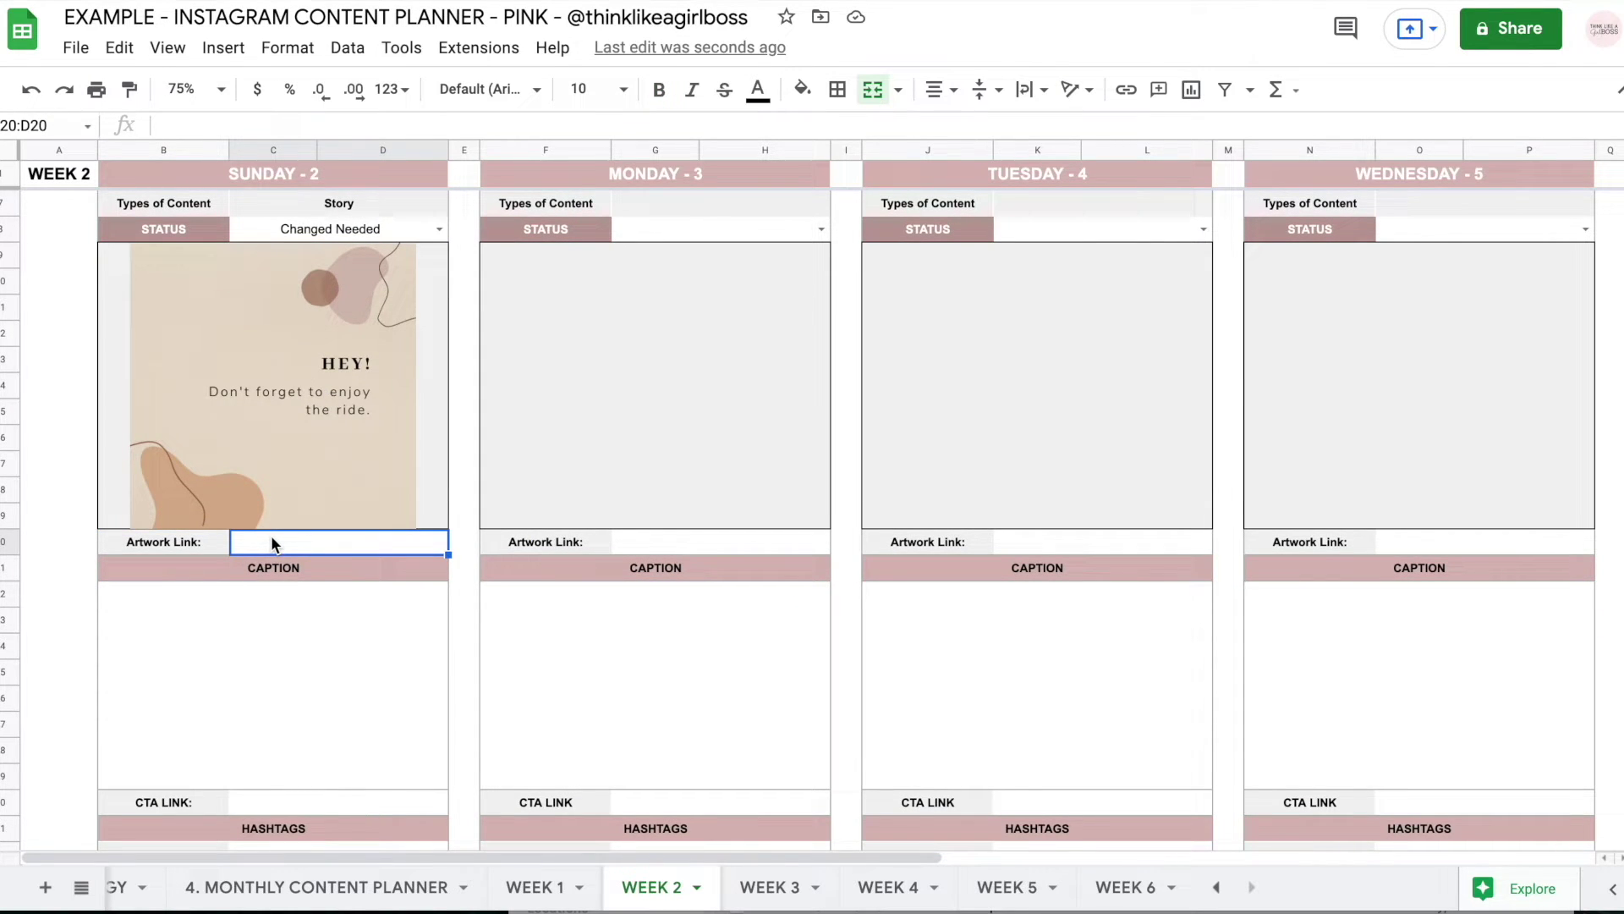
# Give the Sunday post the caption 'my first caption', then switch to 2. HASHTAG MANAGER
pyautogui.click(311, 637)
pyautogui.scroll(-10, 312, 637)
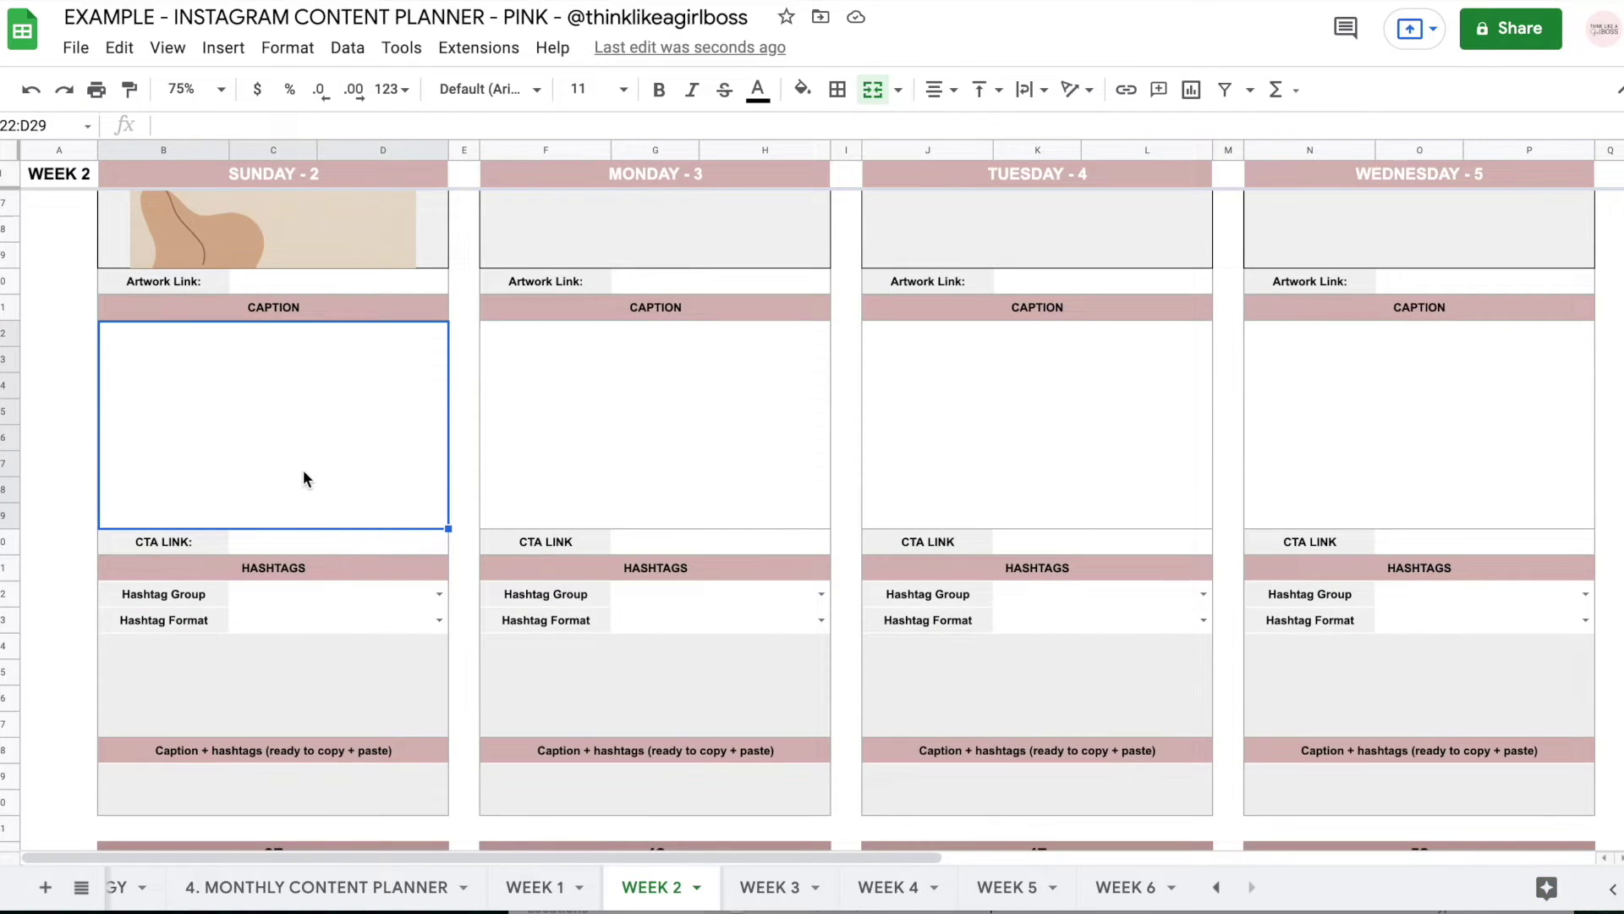
pyautogui.write('my fir')
pyautogui.write('st caption')
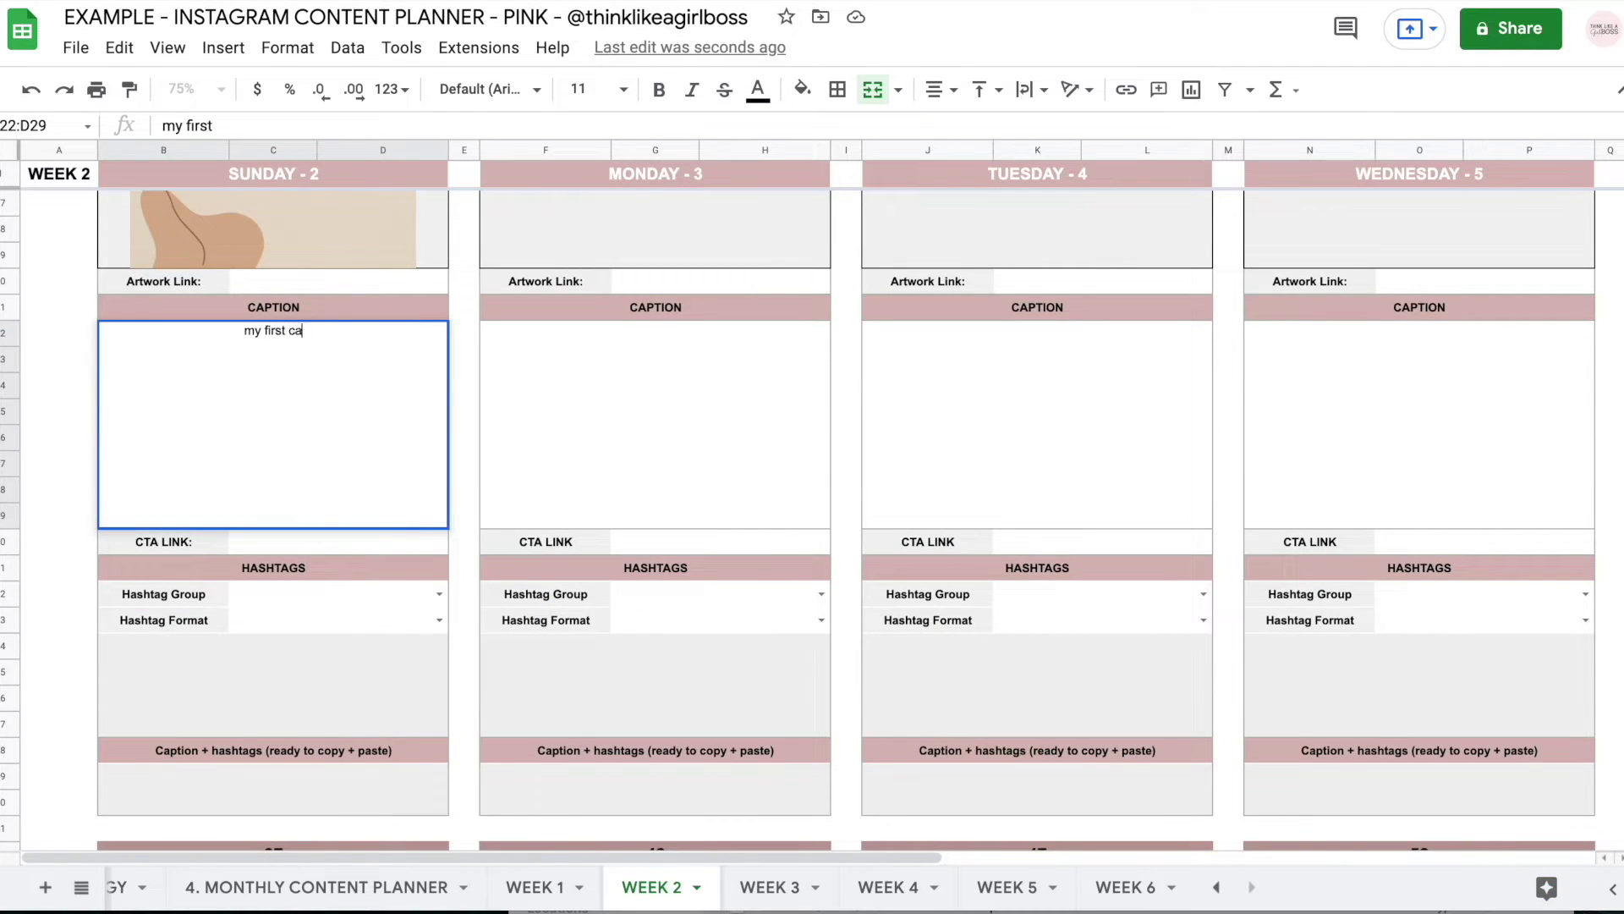
pyautogui.press('Return')
pyautogui.scroll(-2, 427, 449)
pyautogui.click(427, 448)
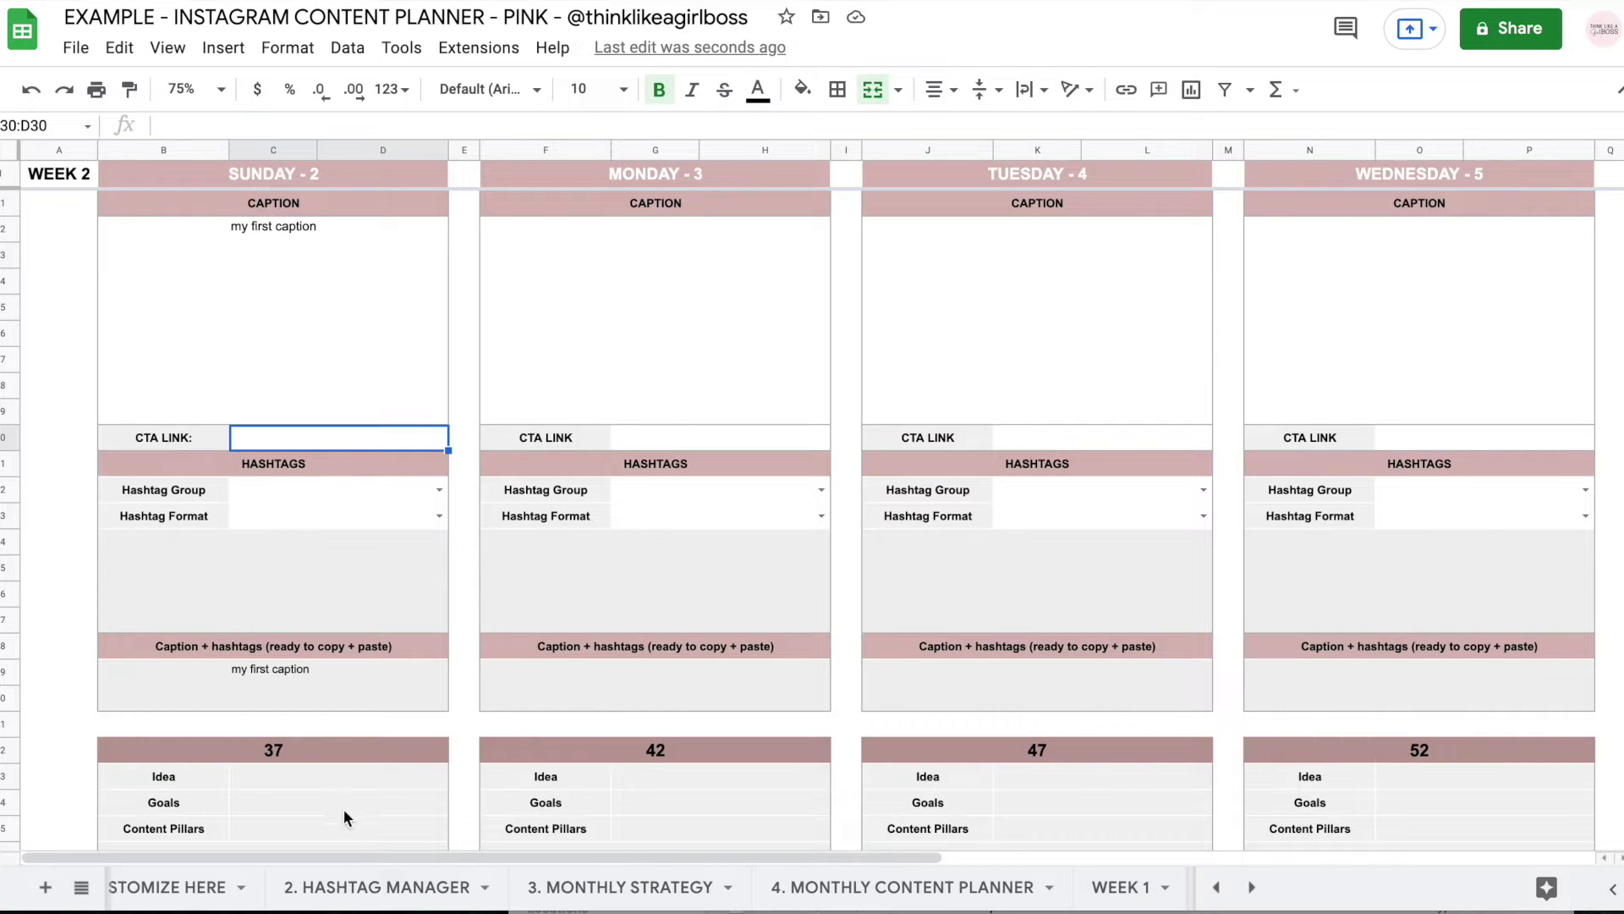
pyautogui.click(348, 886)
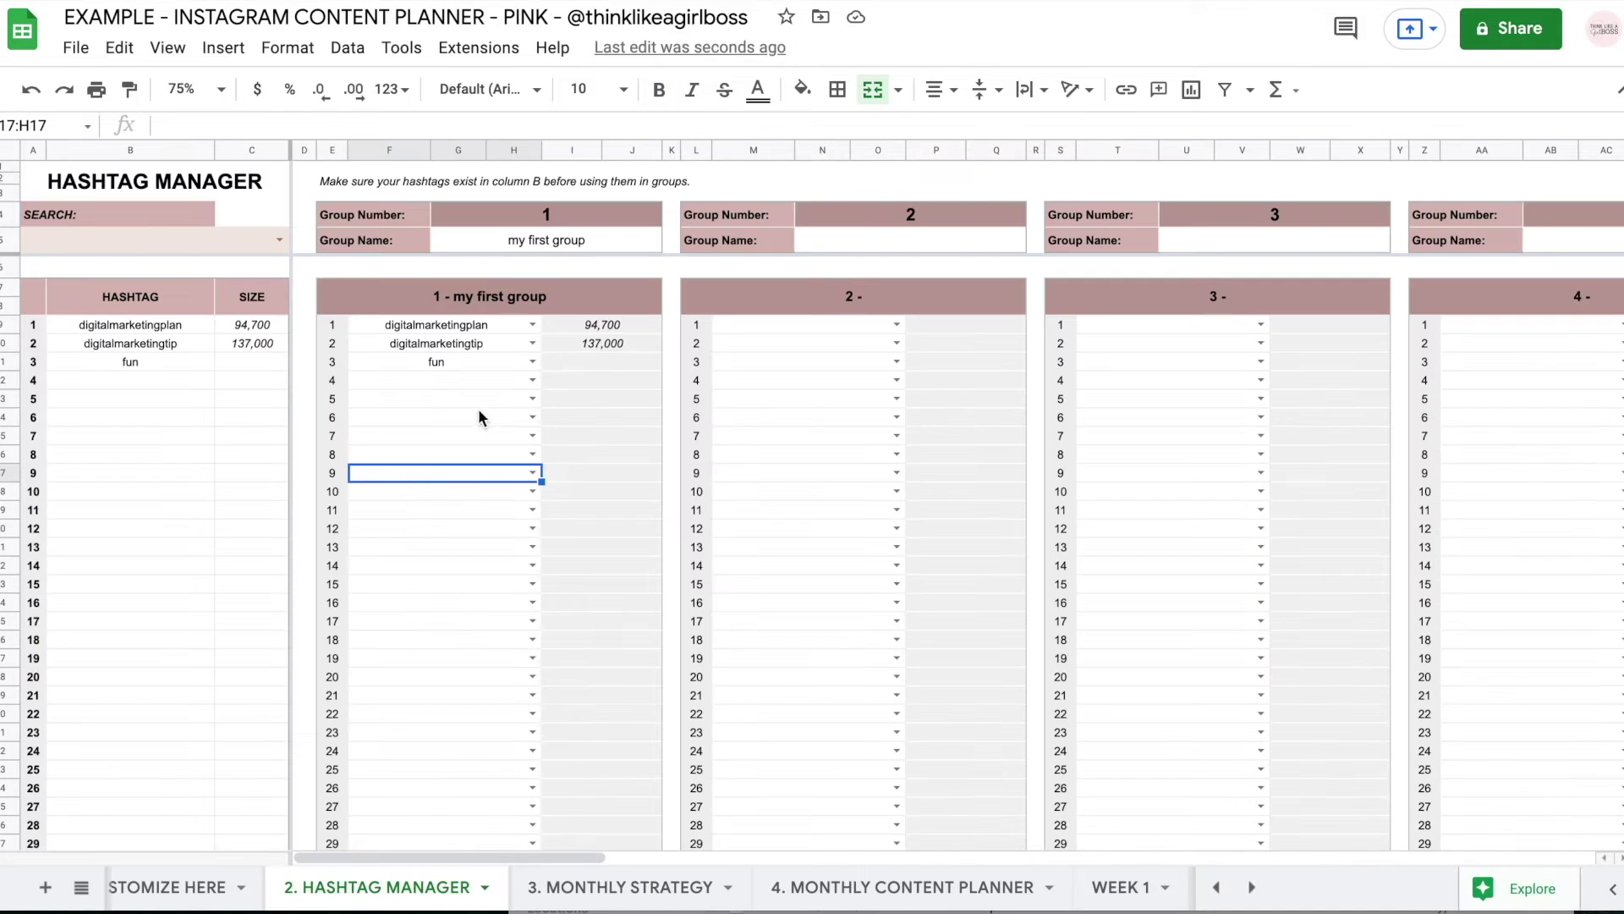
# Review the column B hashtag list and my first group's entries, including fun in row 3
pyautogui.click(206, 404)
pyautogui.moveTo(166, 326); pyautogui.dragTo(159, 497)
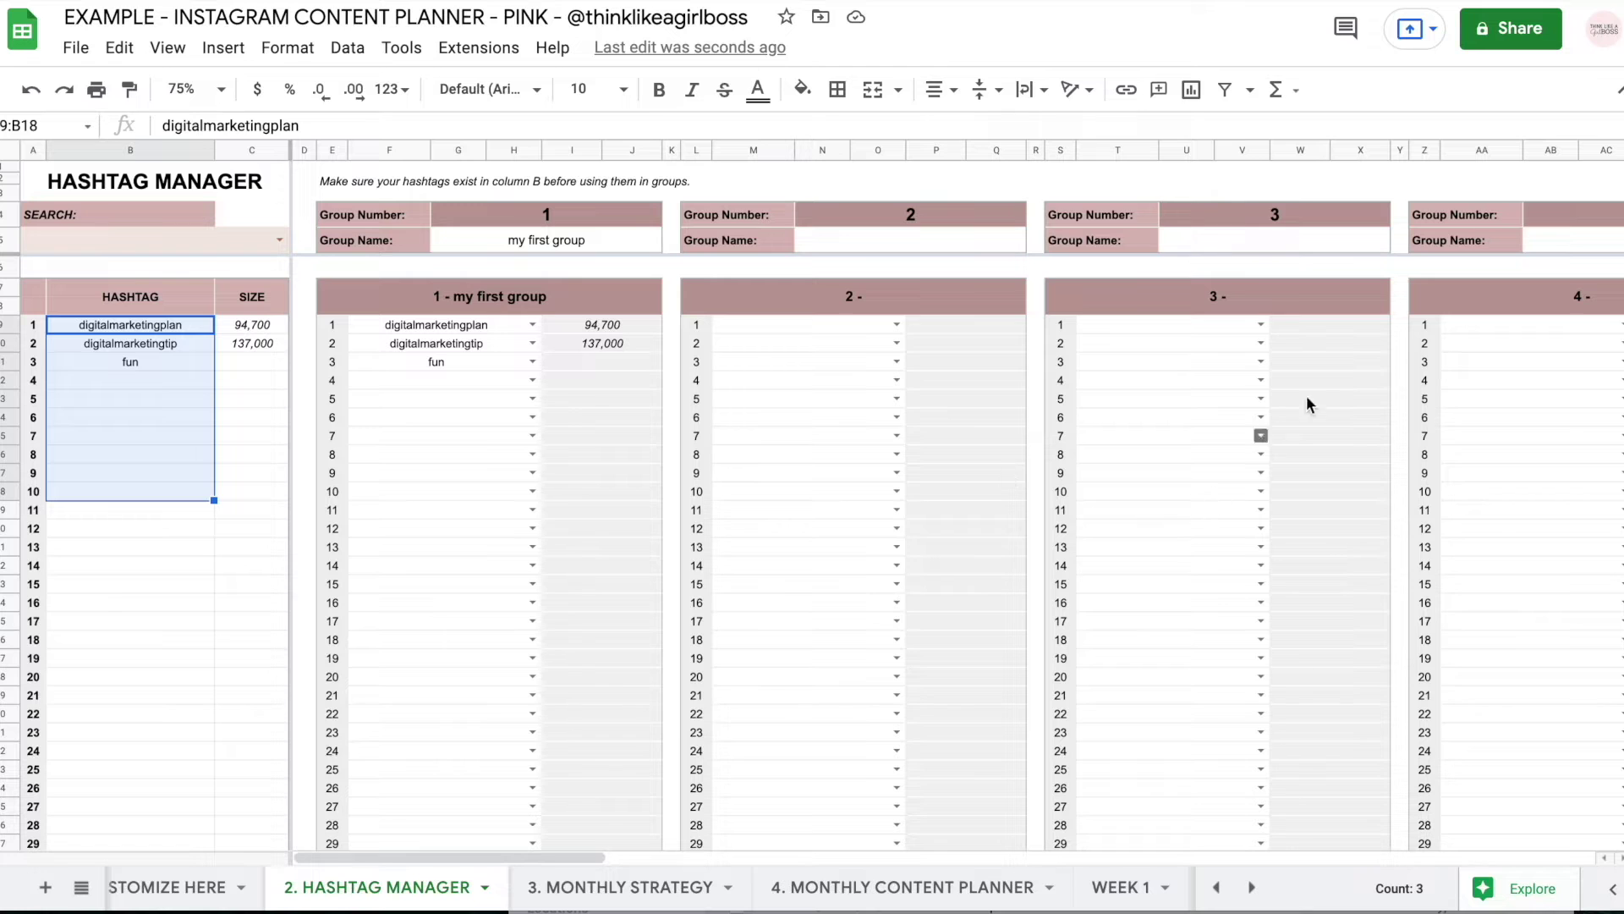
pyautogui.click(635, 245)
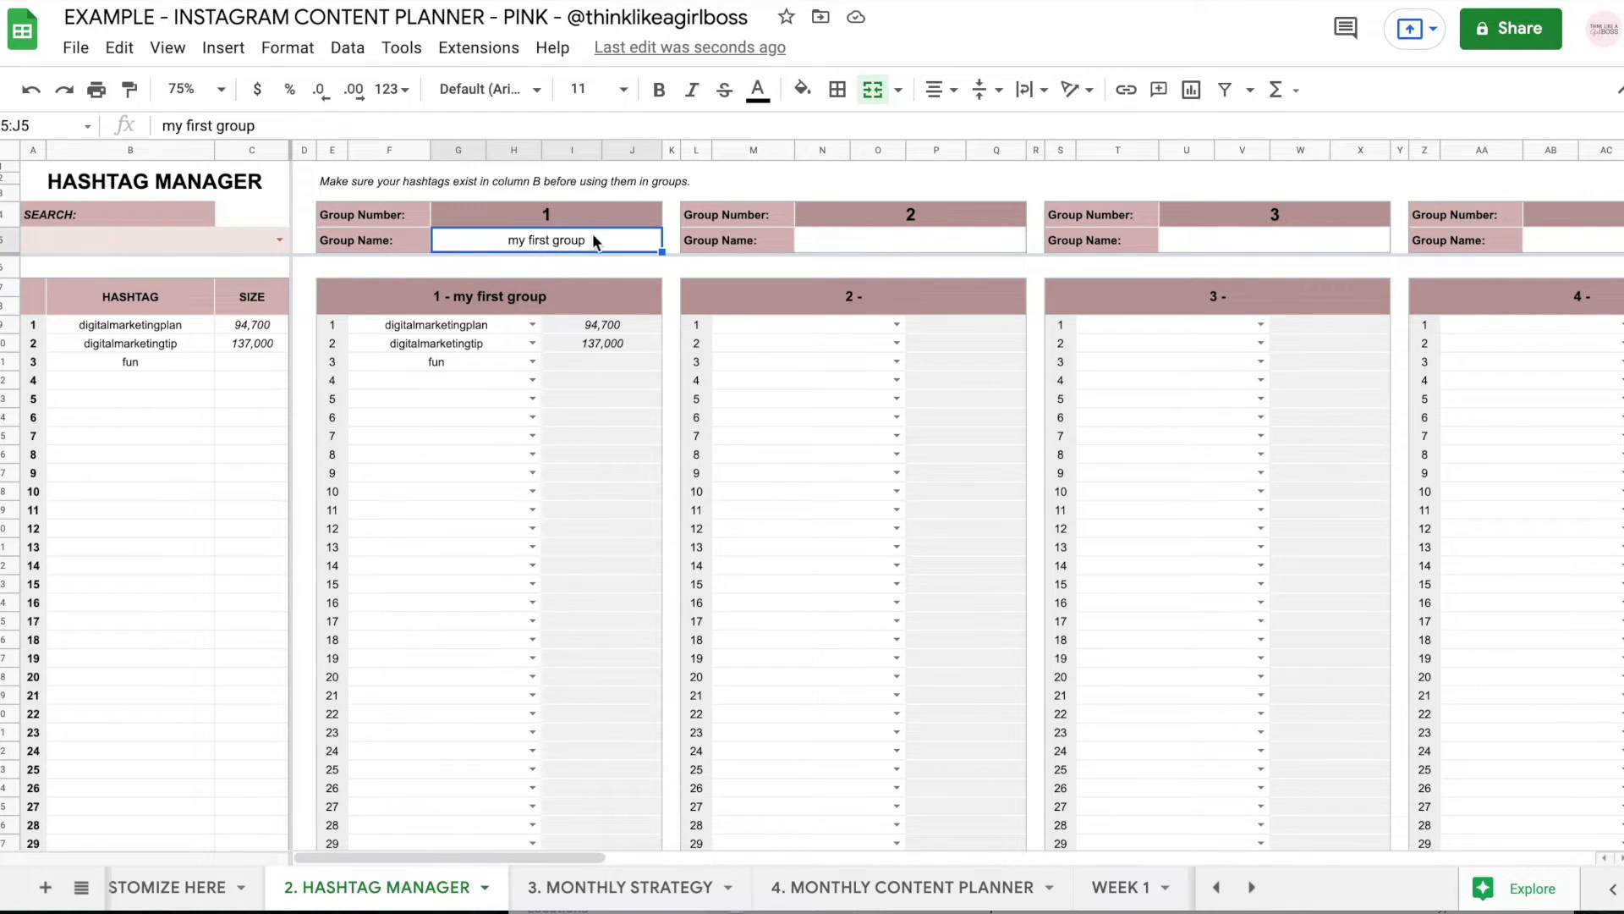
pyautogui.click(464, 326)
pyautogui.click(453, 364)
pyautogui.click(453, 379)
pyautogui.click(533, 361)
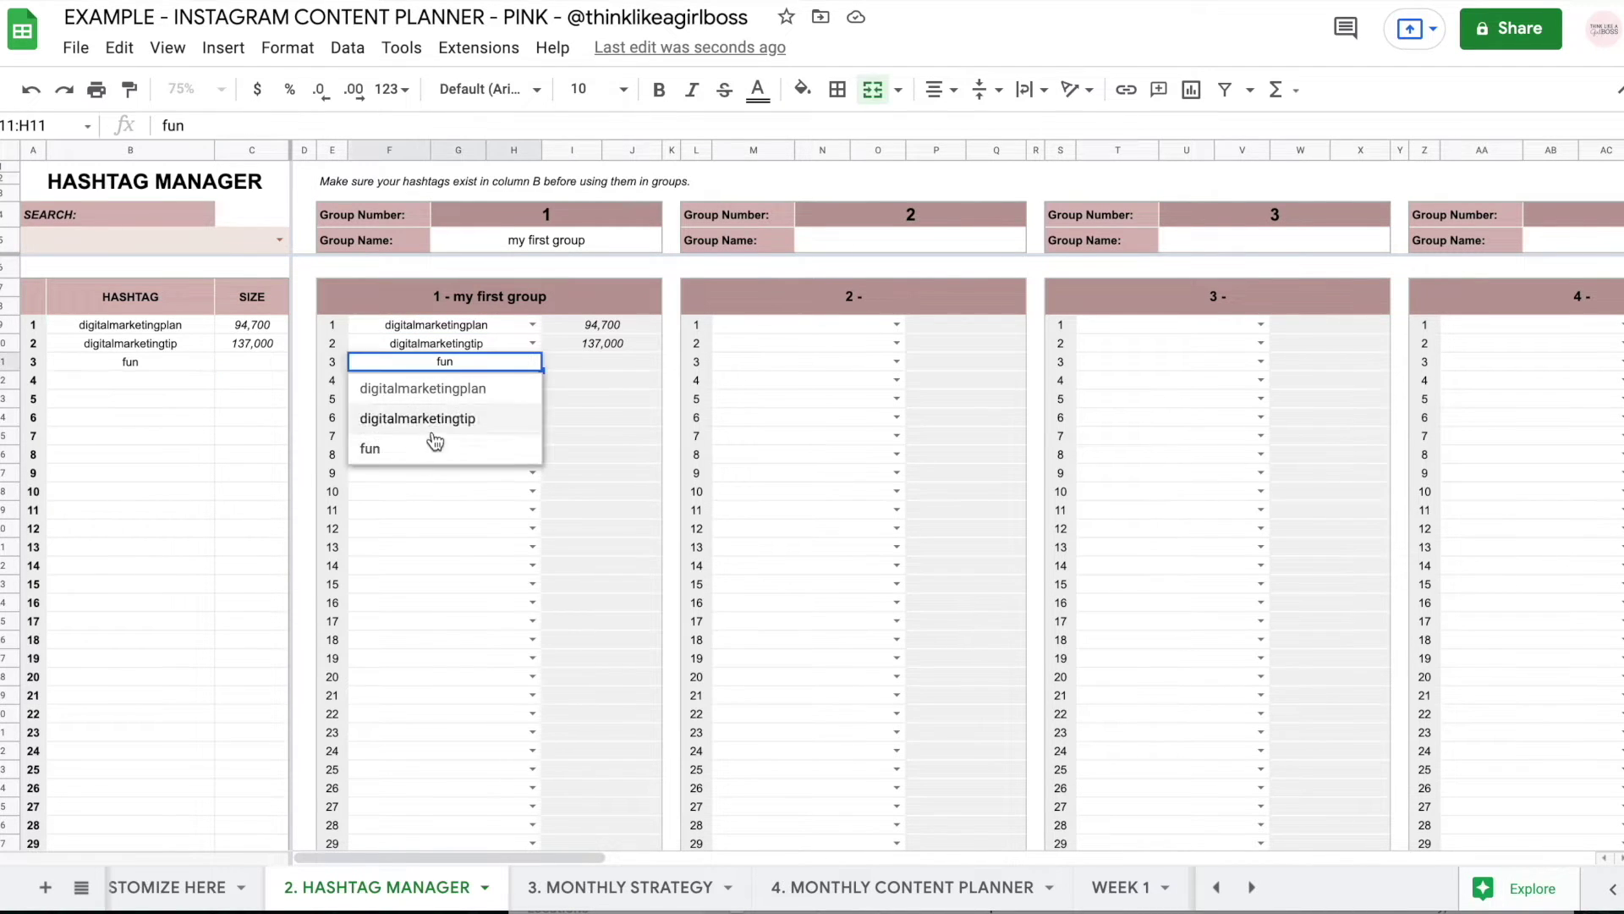
# Add newhashtag to the hashtag list and pick it for group 1's row 4
pyautogui.click(130, 380)
pyautogui.write('newhashtag')
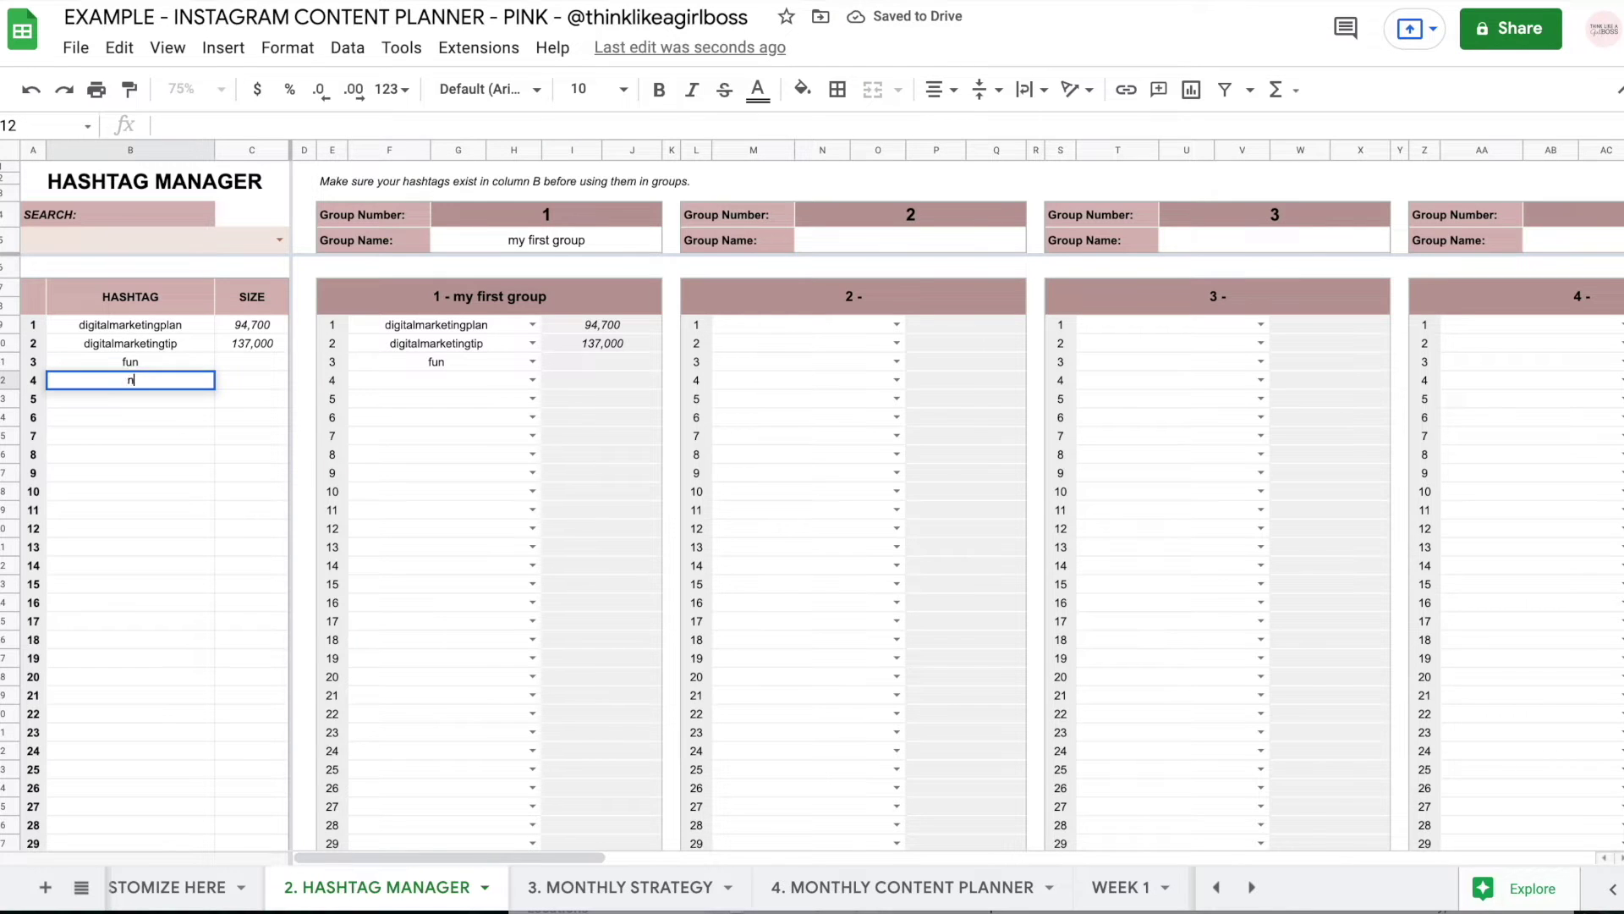
pyautogui.press('Return')
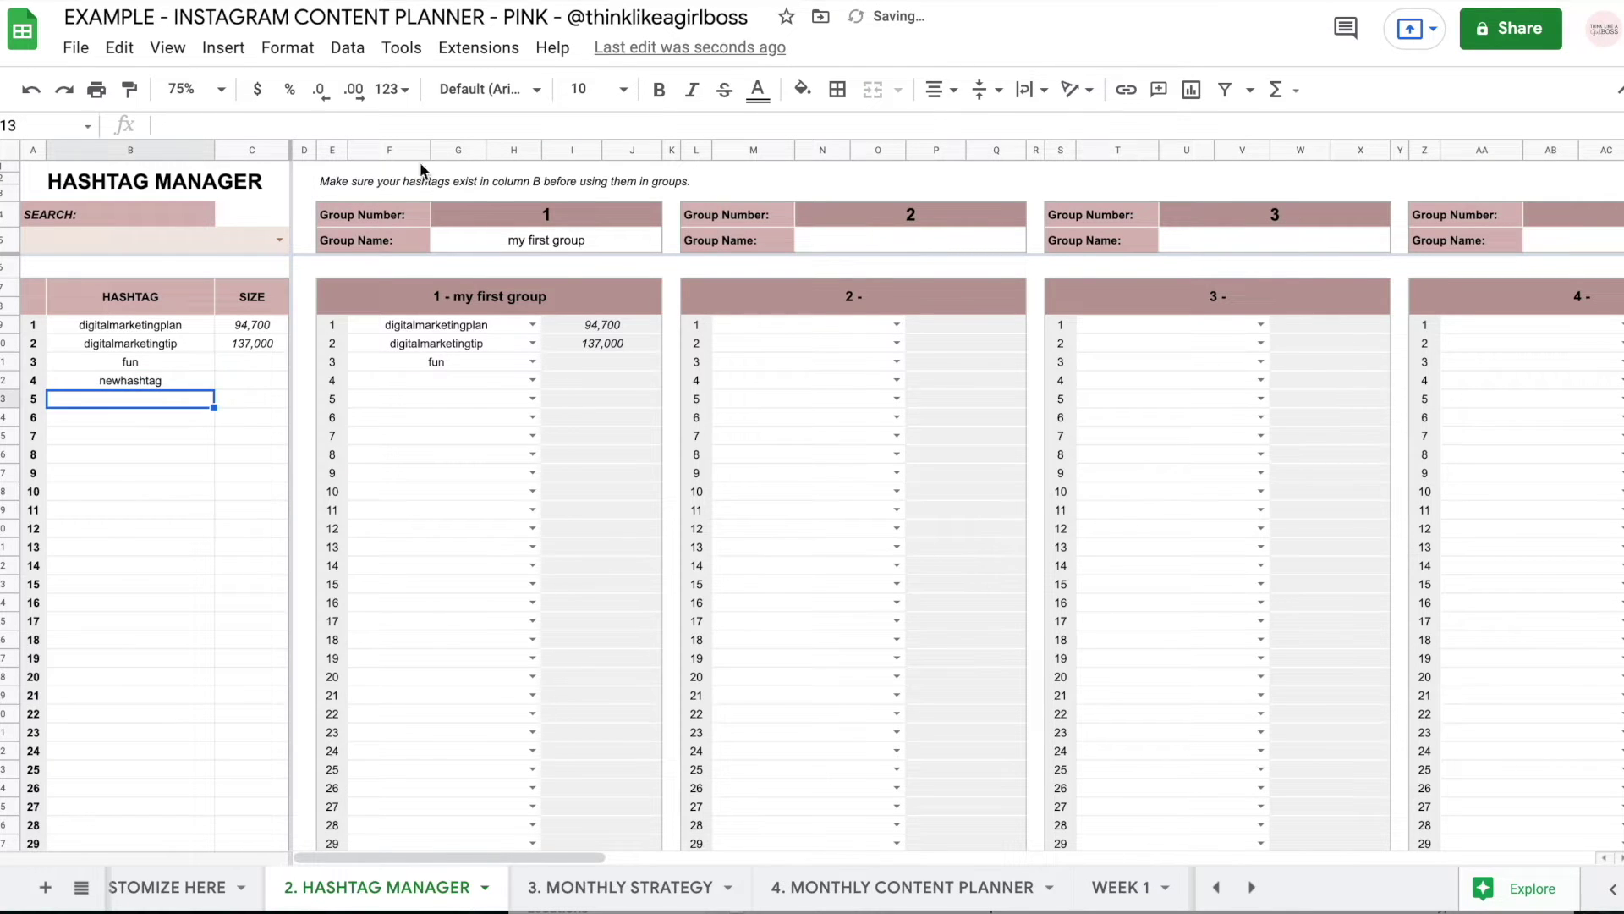
pyautogui.click(533, 380)
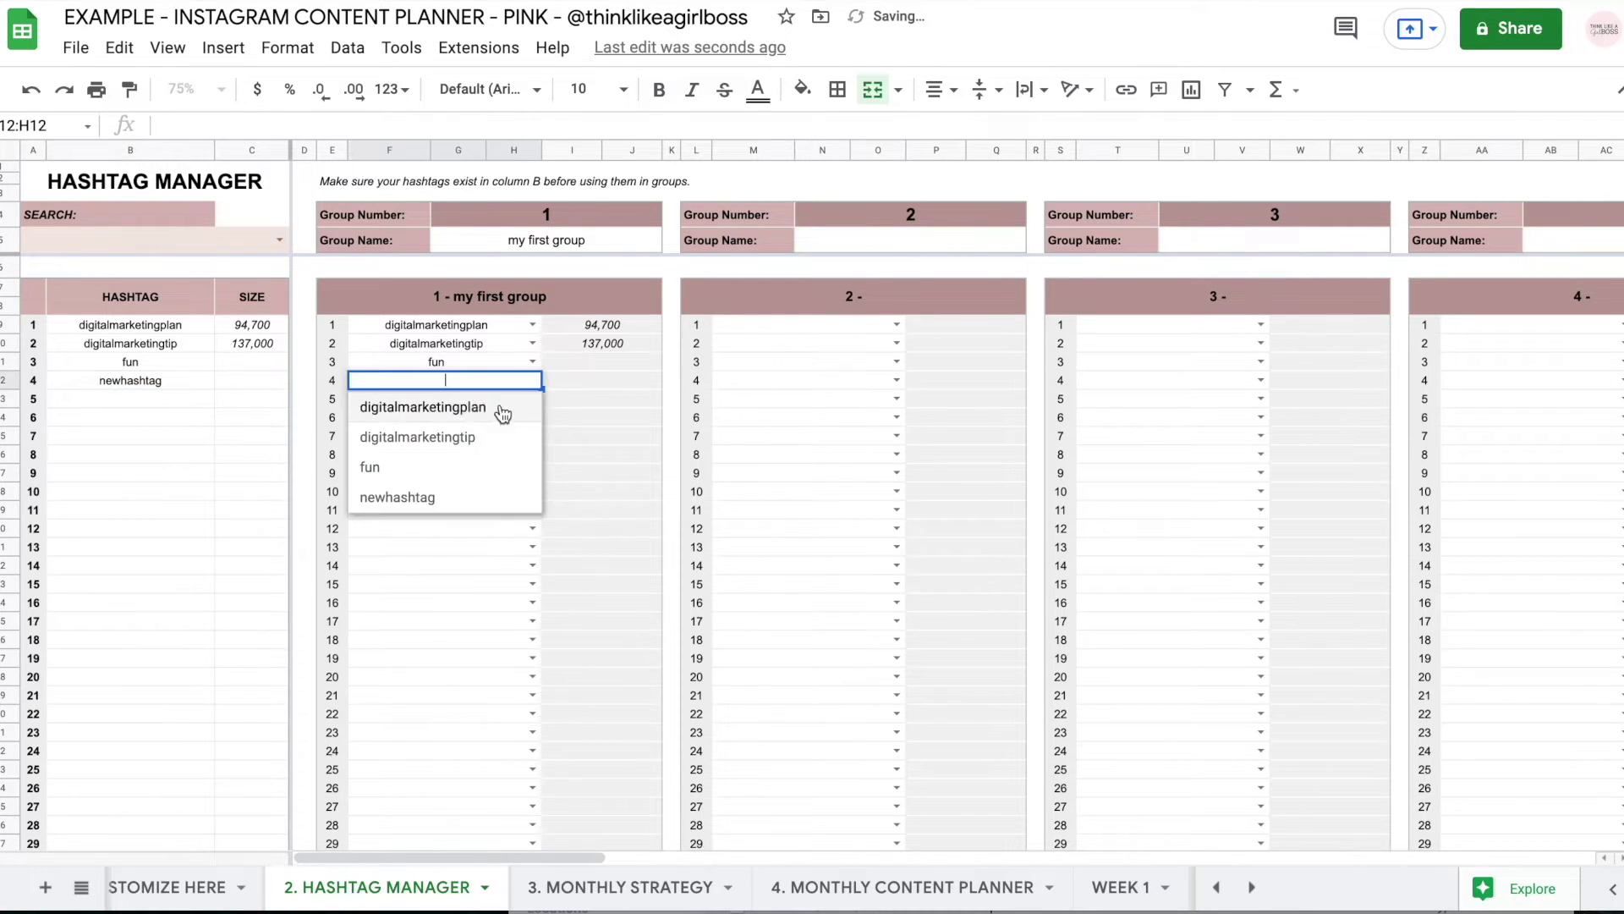
pyautogui.click(435, 499)
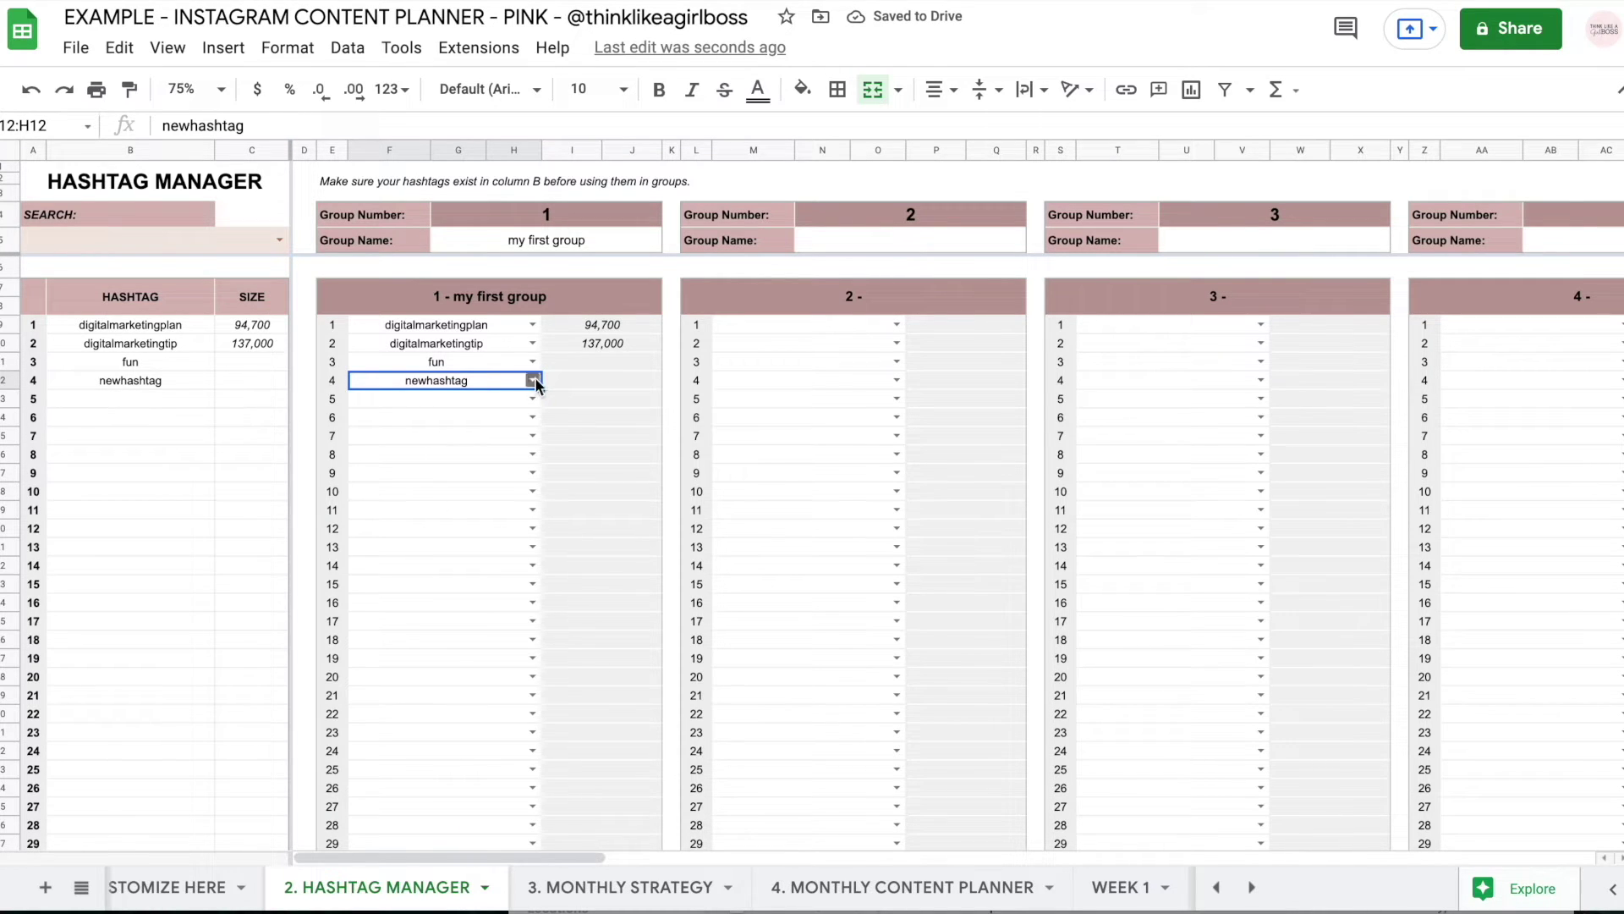
# Select group 1's first three hashtags, then return to the WEEK 2 sheet
pyautogui.click(455, 324)
pyautogui.hotkey('shift', 'Down')
pyautogui.hotkey('shift', 'Down')
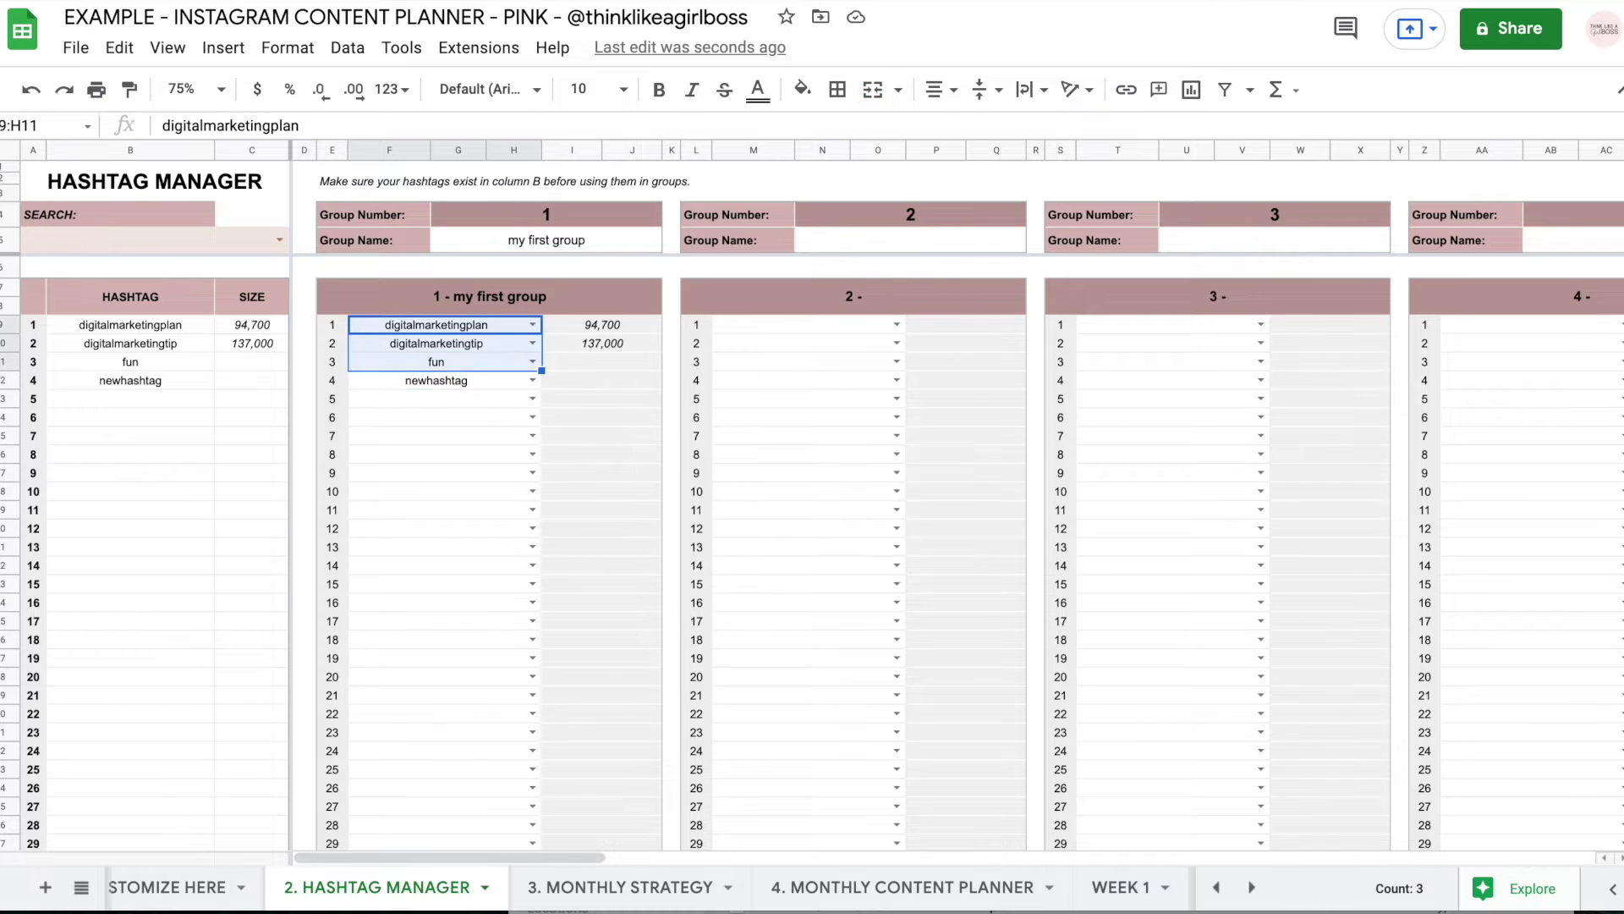
pyautogui.hscroll(2, 1088, 885)
pyautogui.click(1053, 890)
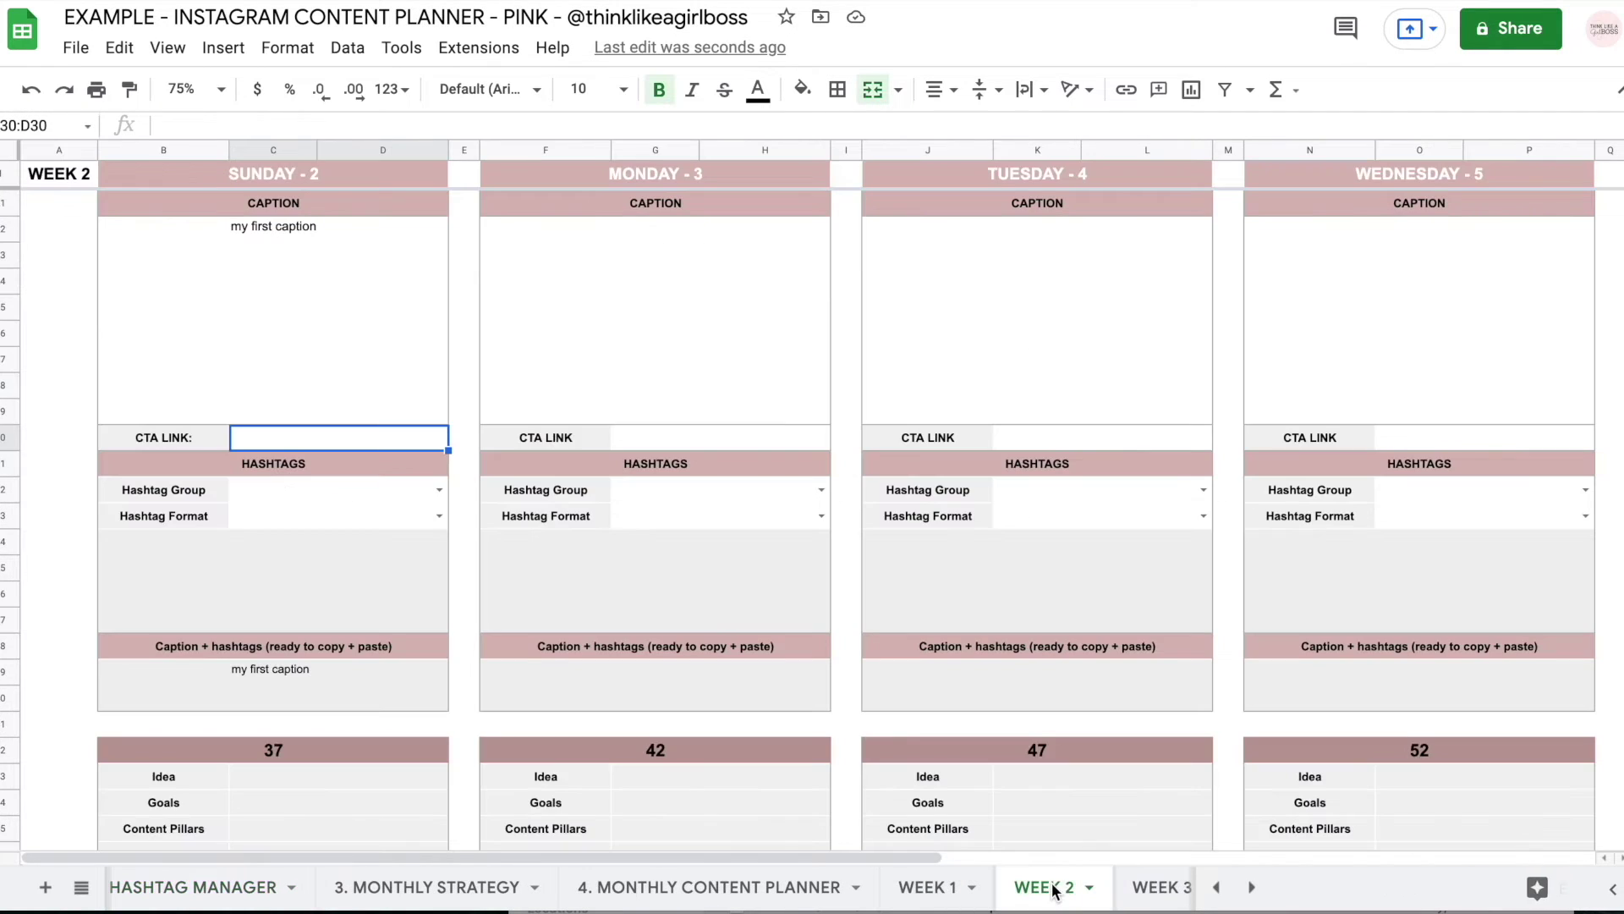
# Assign '1 - my first group' to Sunday's post with the #HASHTAGS format
pyautogui.click(439, 490)
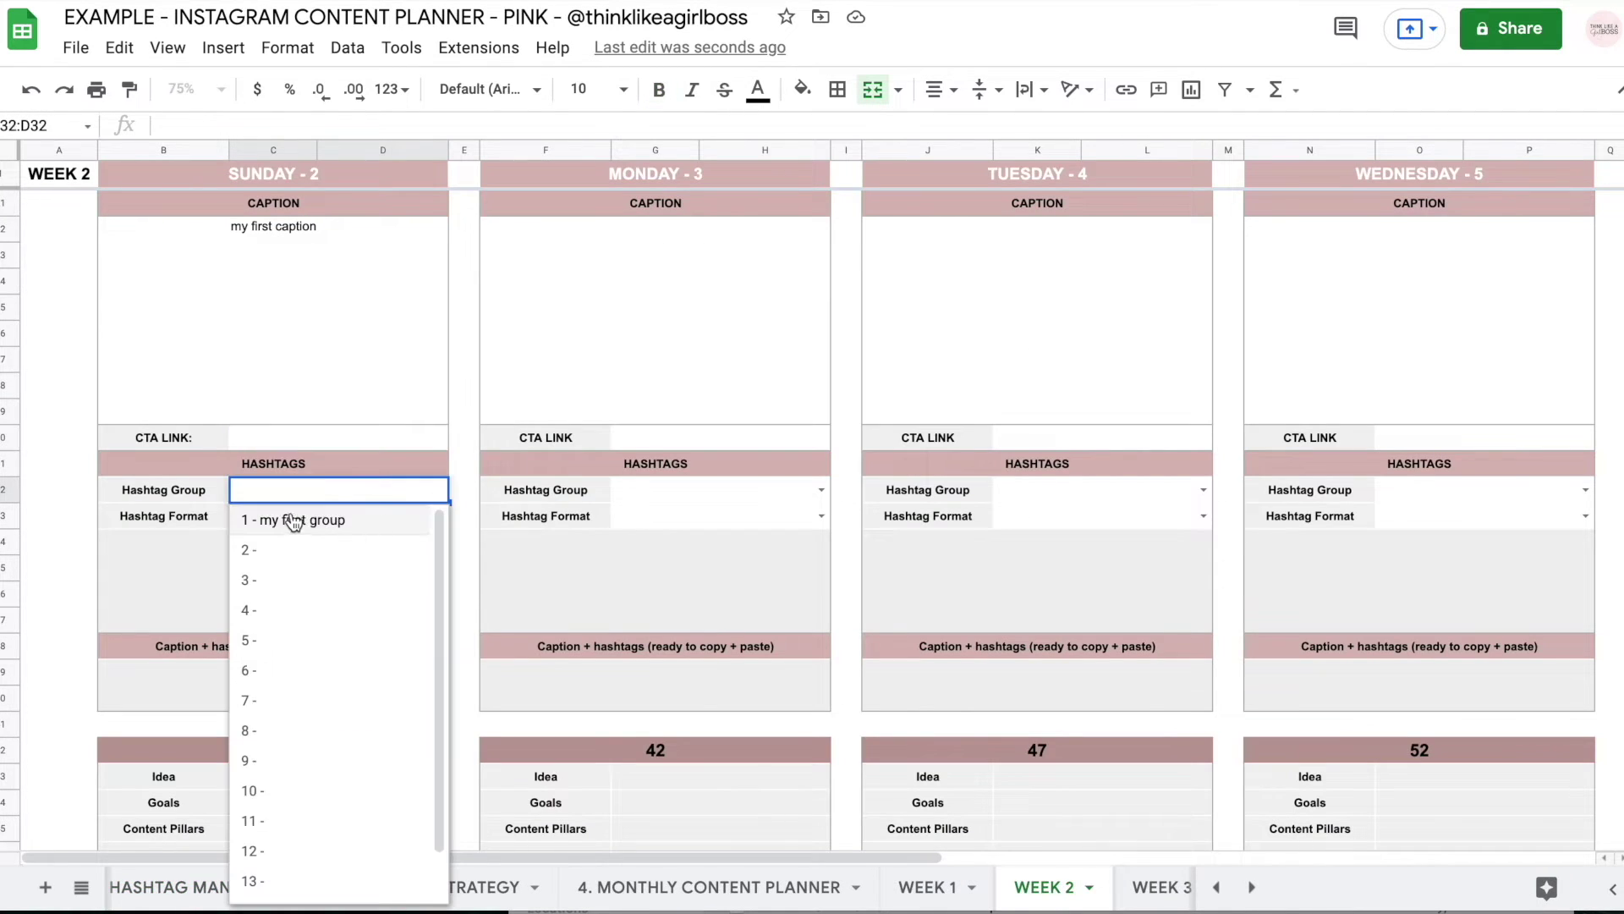
pyautogui.click(370, 521)
pyautogui.click(439, 517)
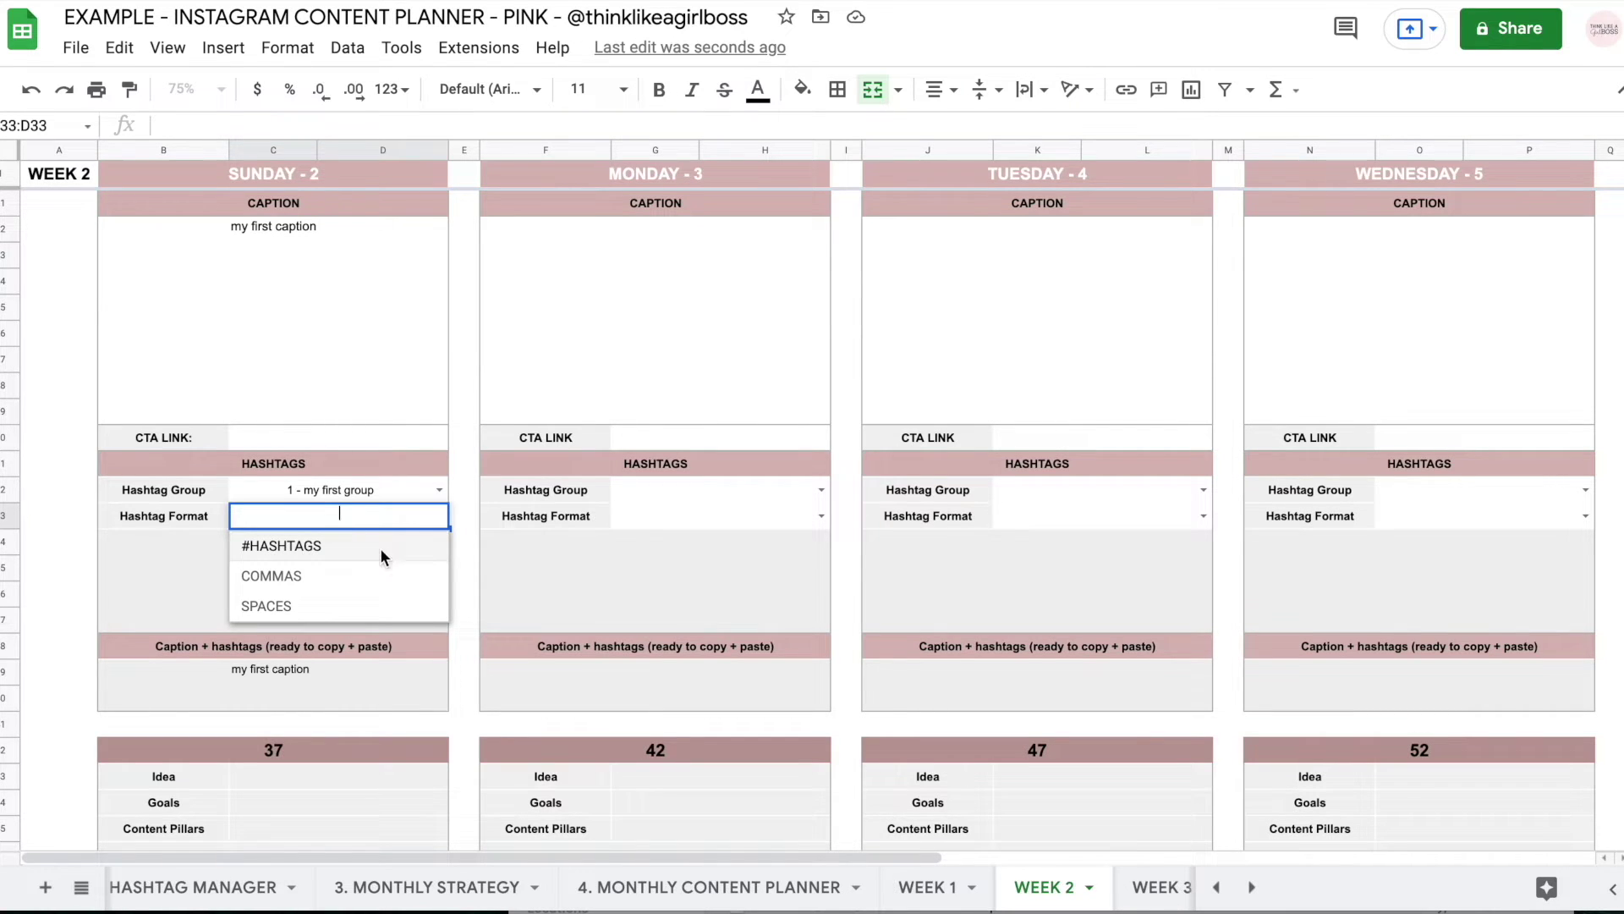
pyautogui.click(319, 548)
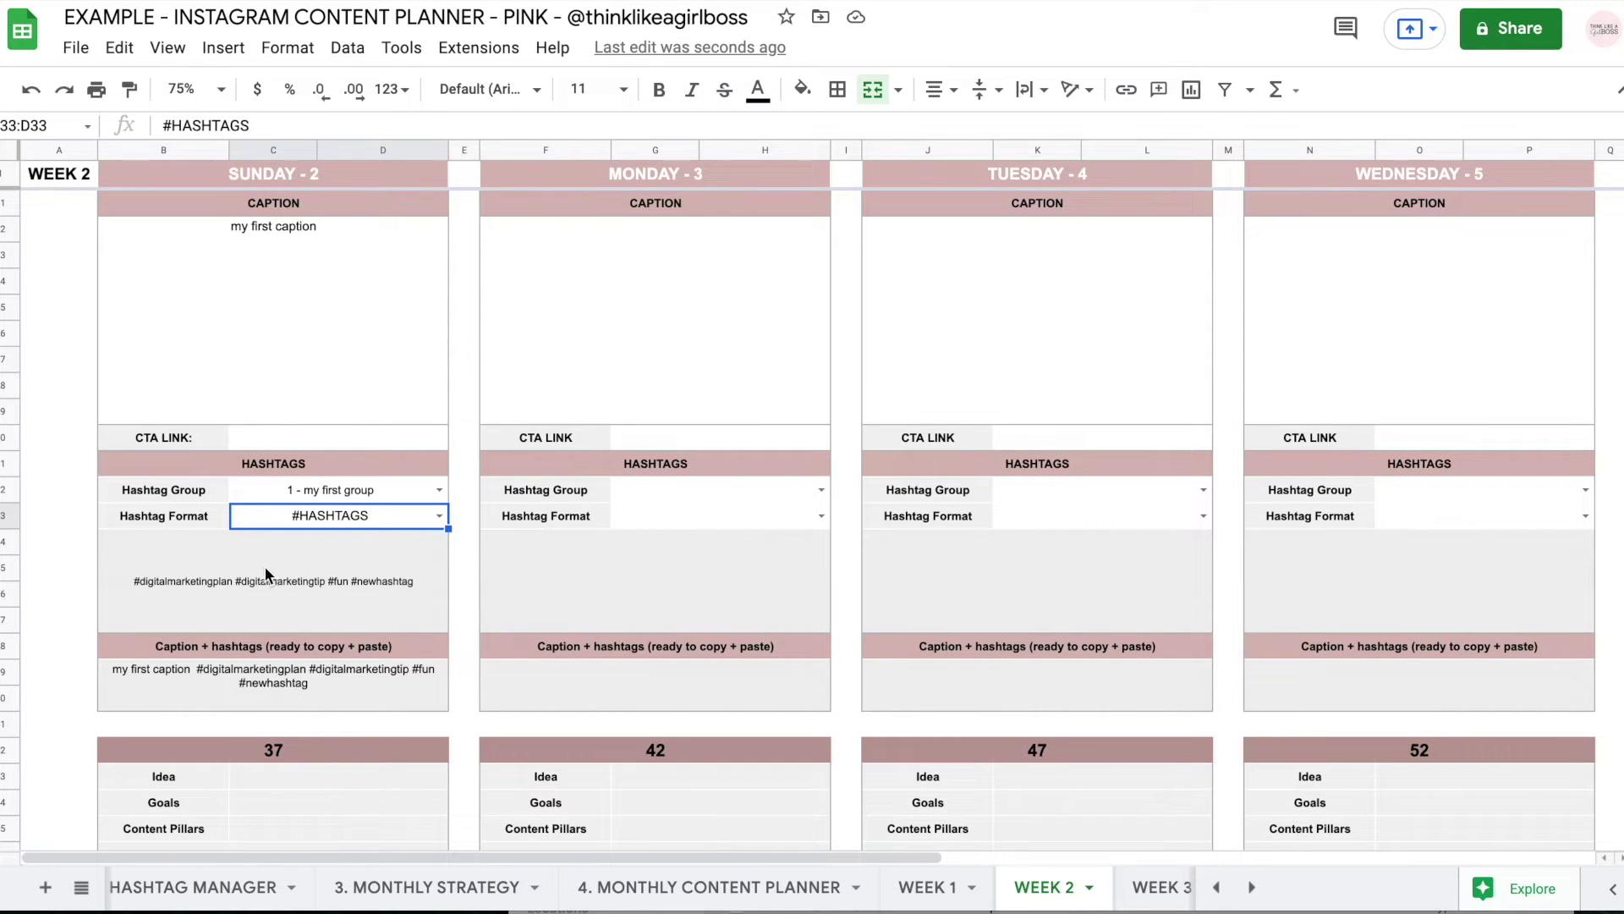
# Try the COMMAS and SPACES hashtag formats, then switch back to #HASHTAGS
pyautogui.click(439, 515)
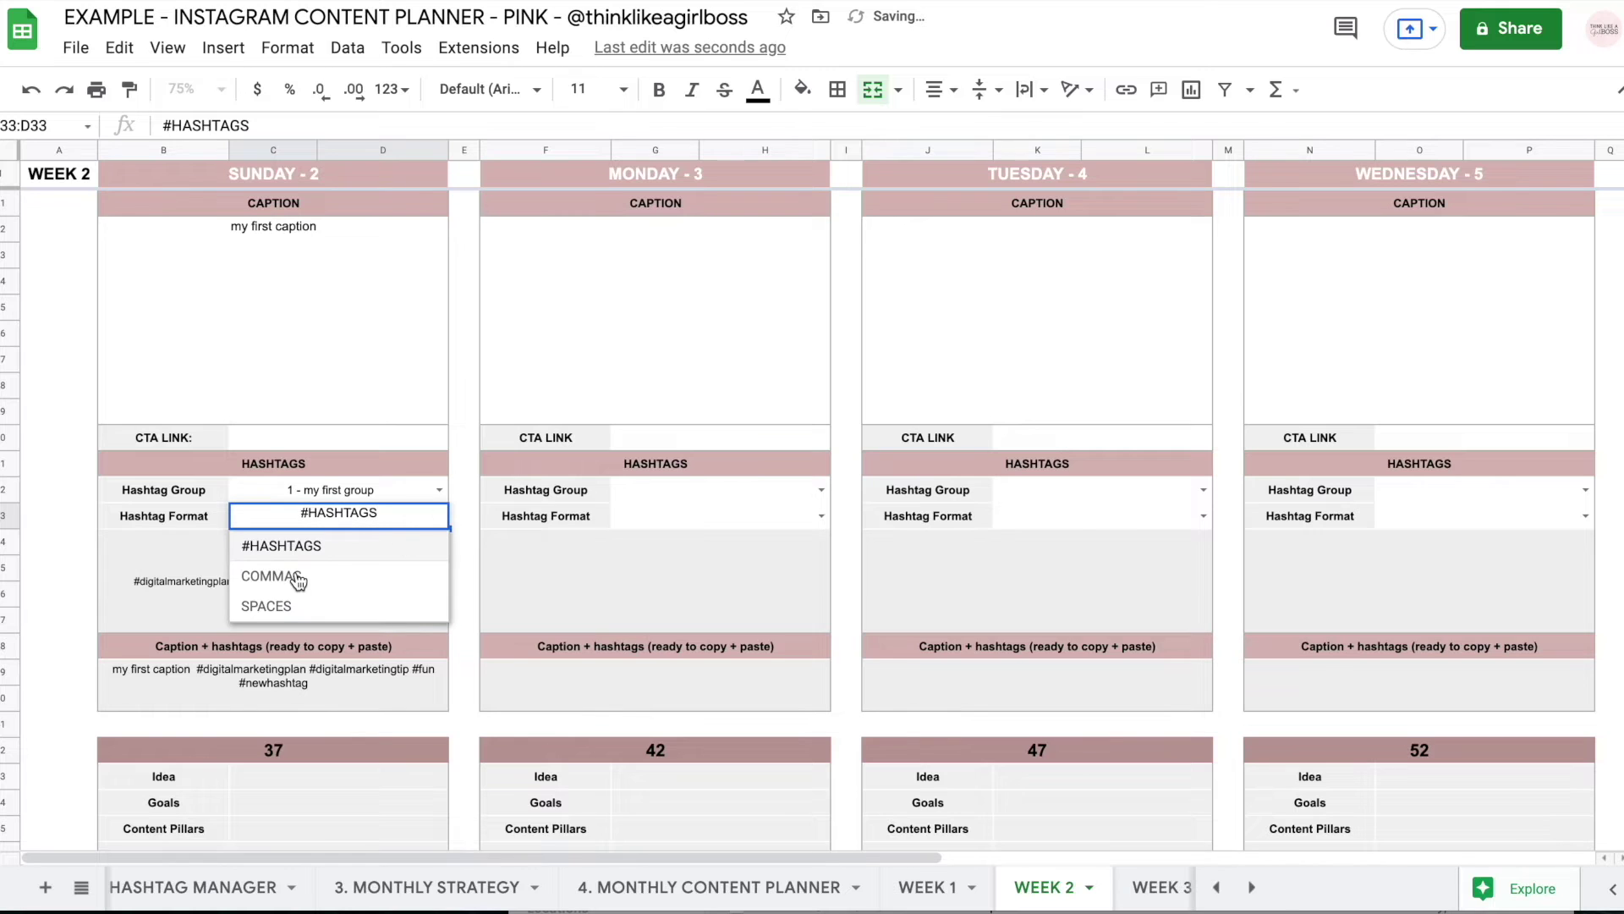
pyautogui.click(298, 578)
pyautogui.click(442, 516)
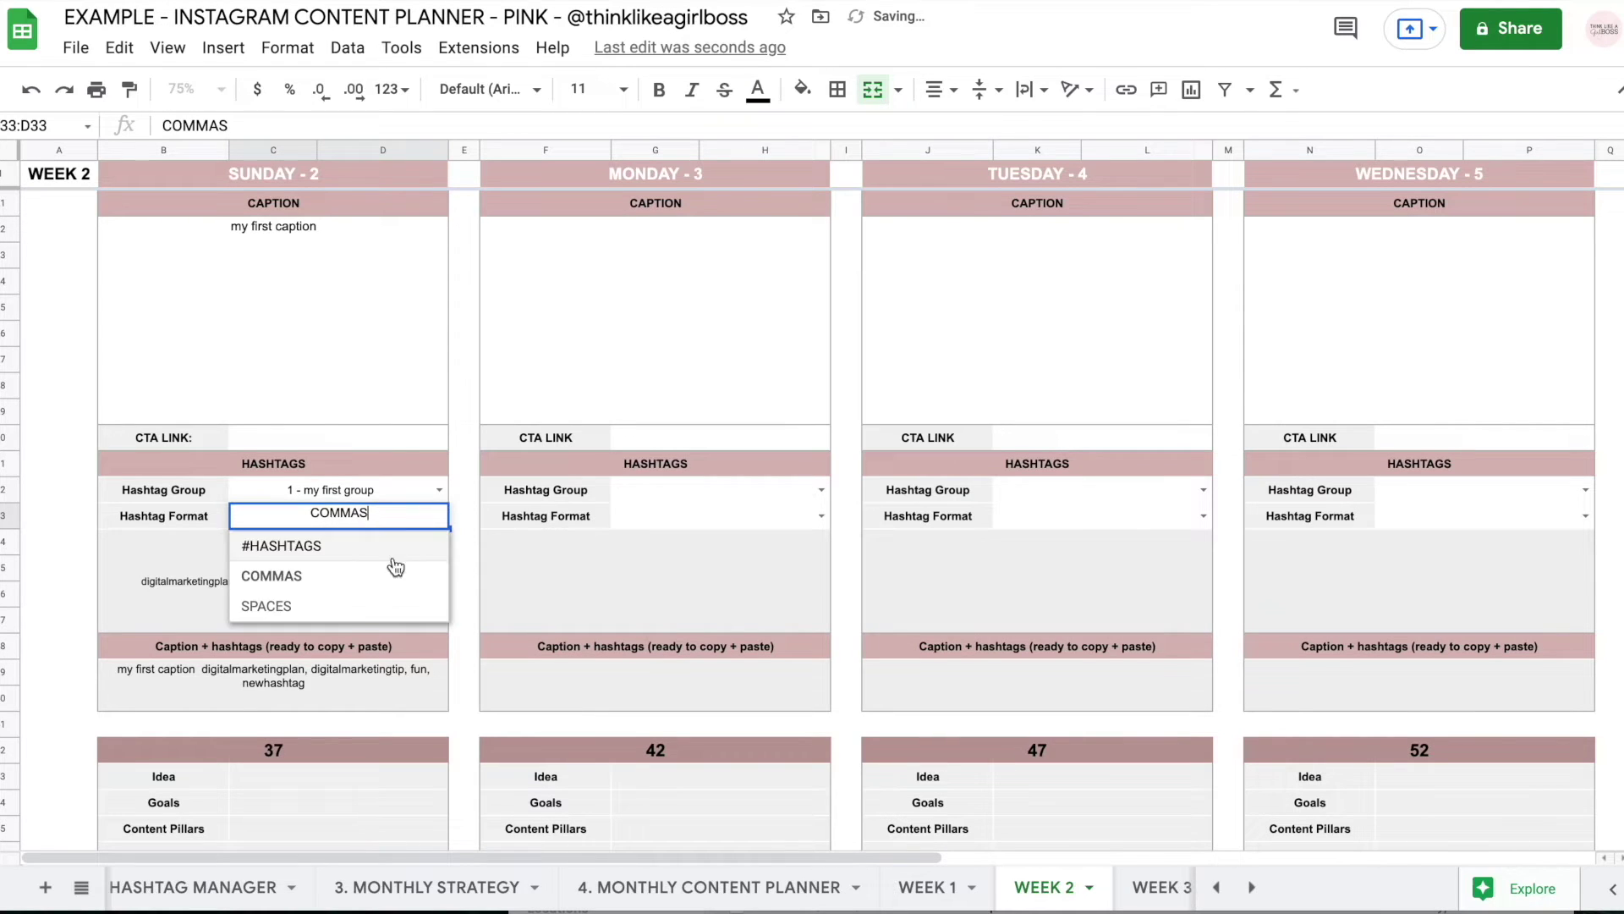
pyautogui.click(334, 608)
pyautogui.click(442, 516)
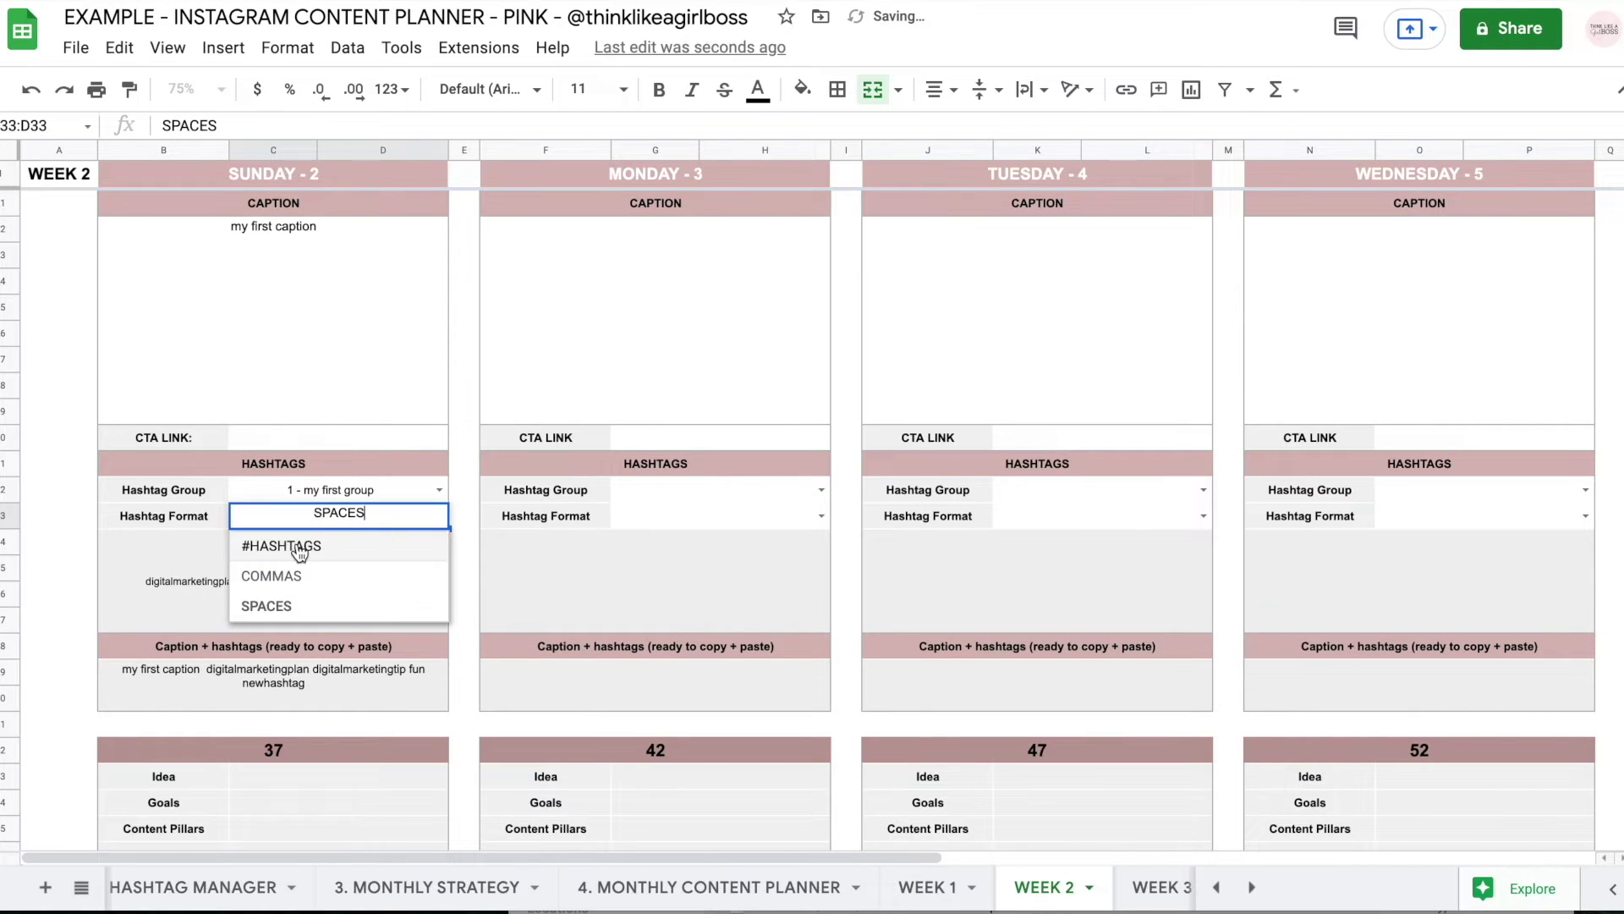
pyautogui.click(295, 545)
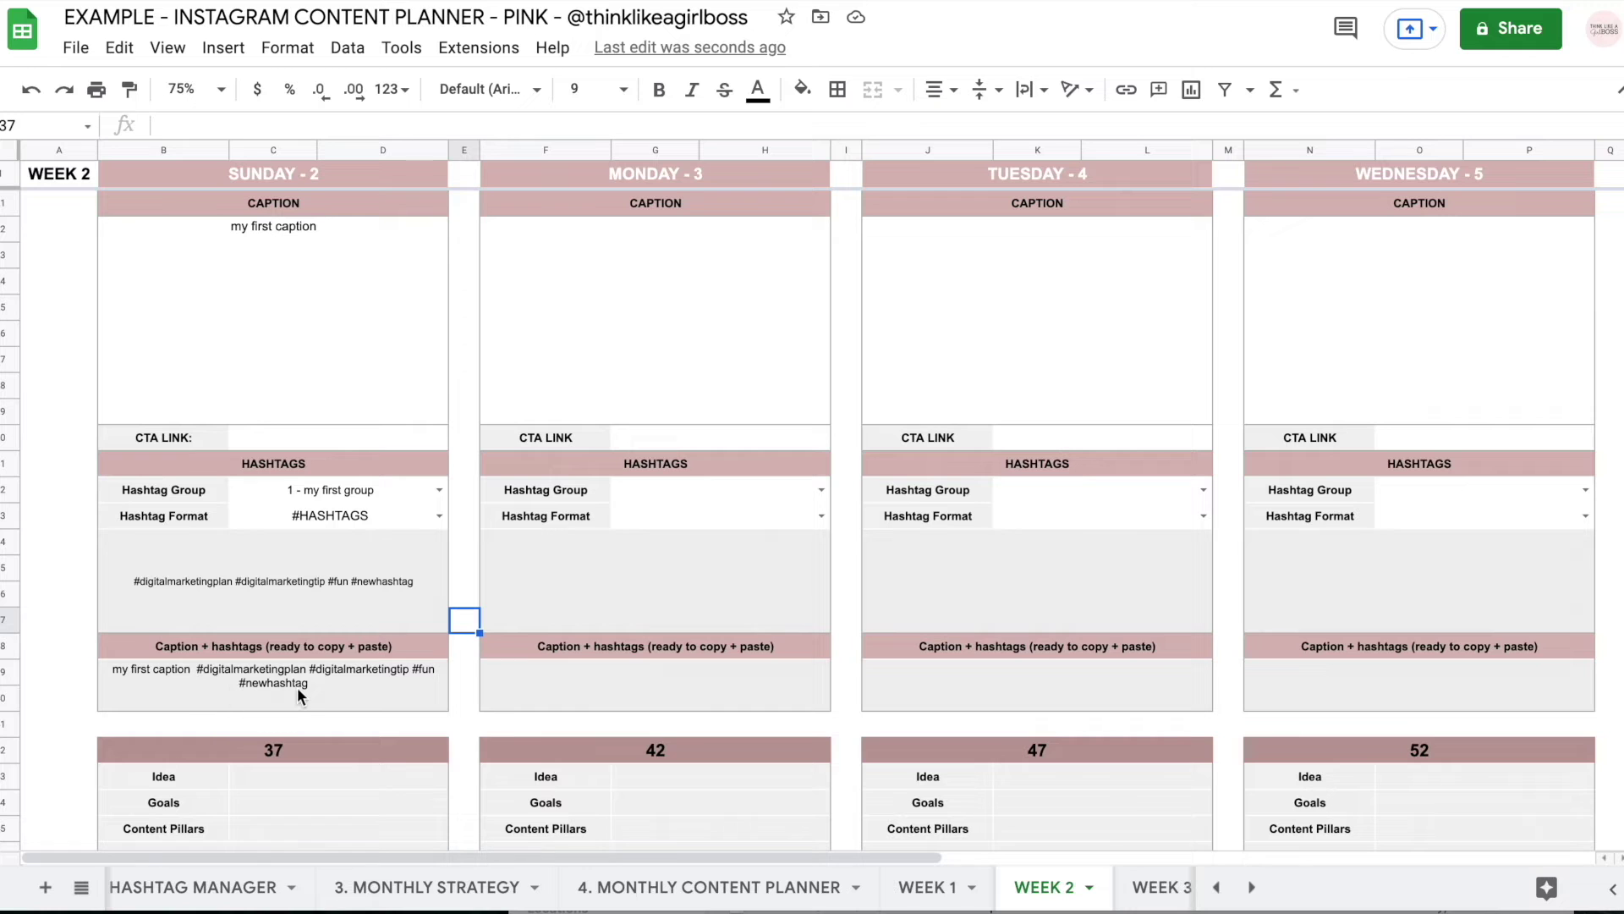
pyautogui.scroll(5, 397, 618)
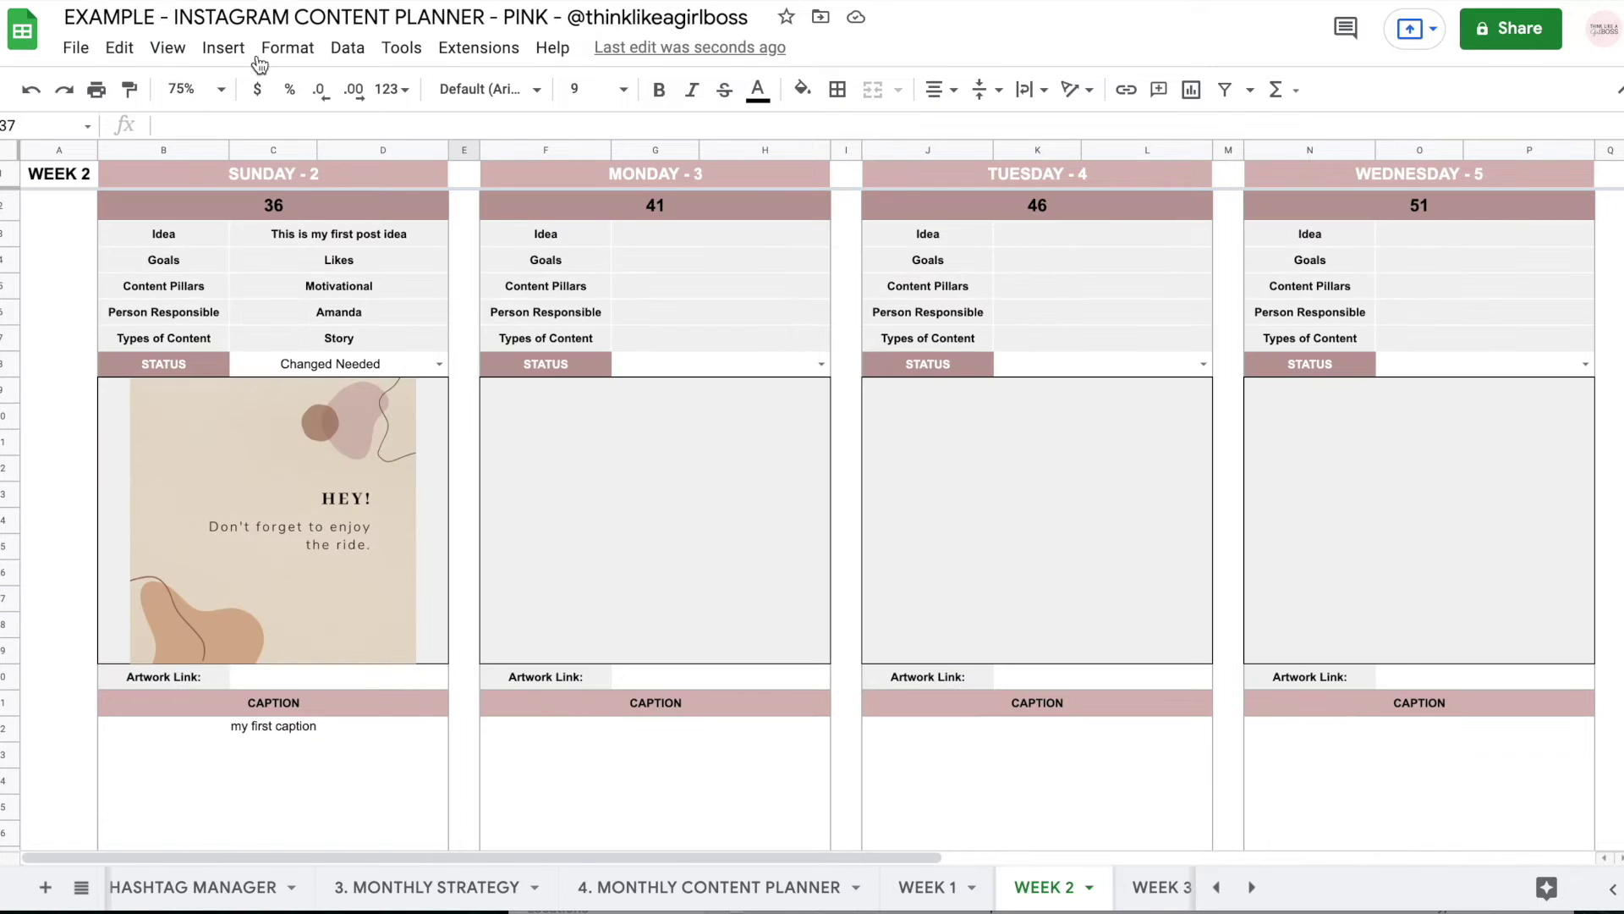
pyautogui.scroll(-5, 780, 885)
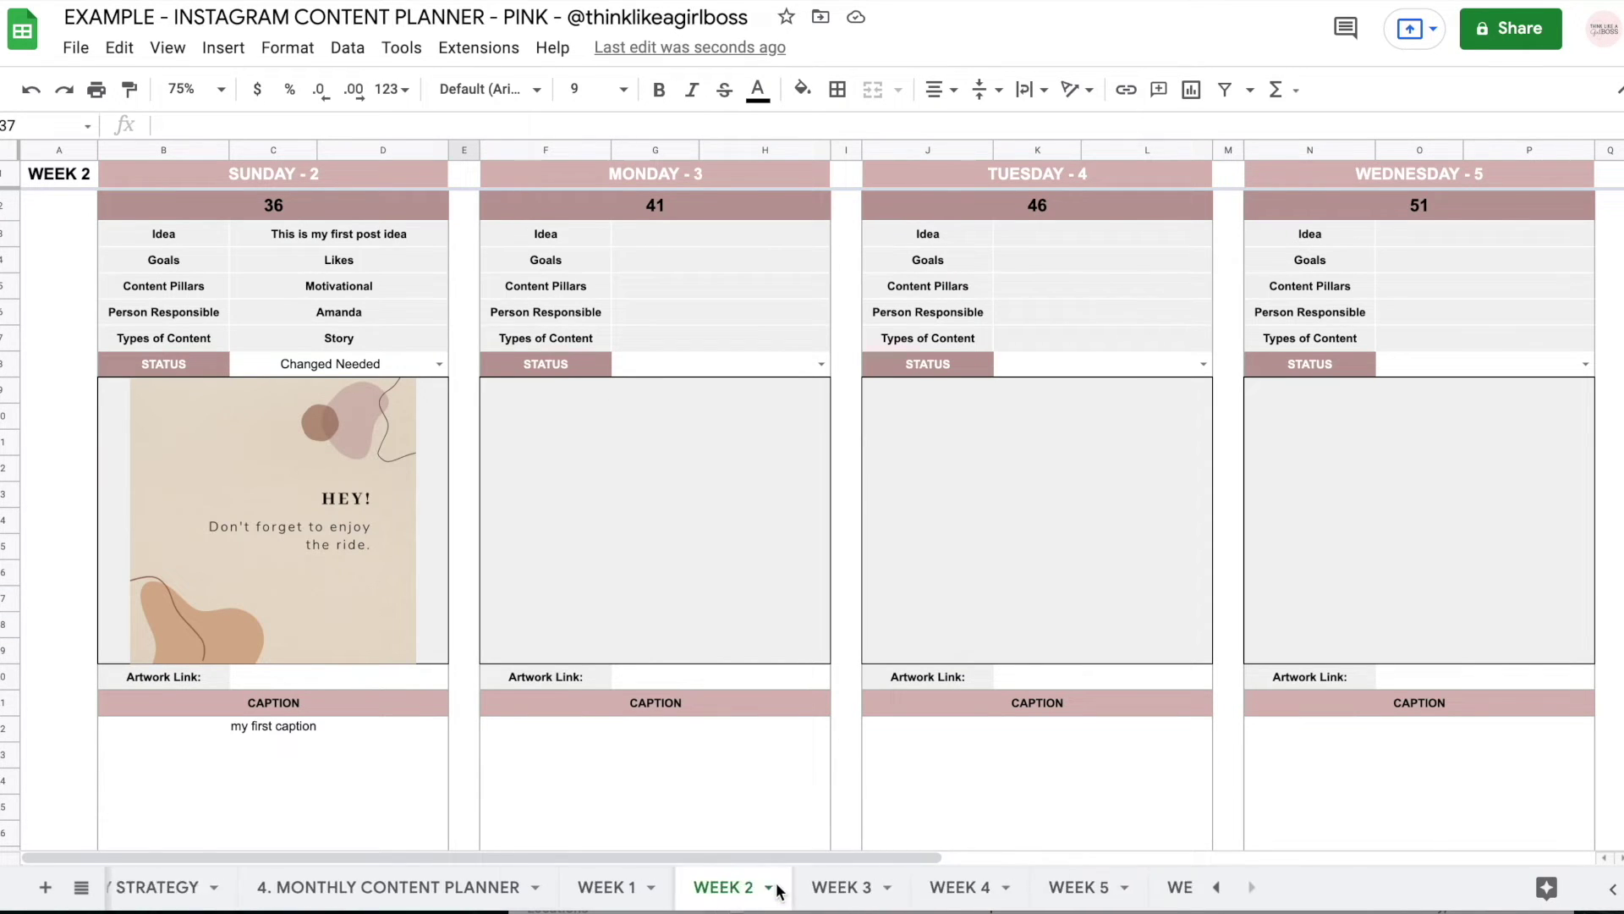
pyautogui.click(194, 89)
pyautogui.click(193, 125)
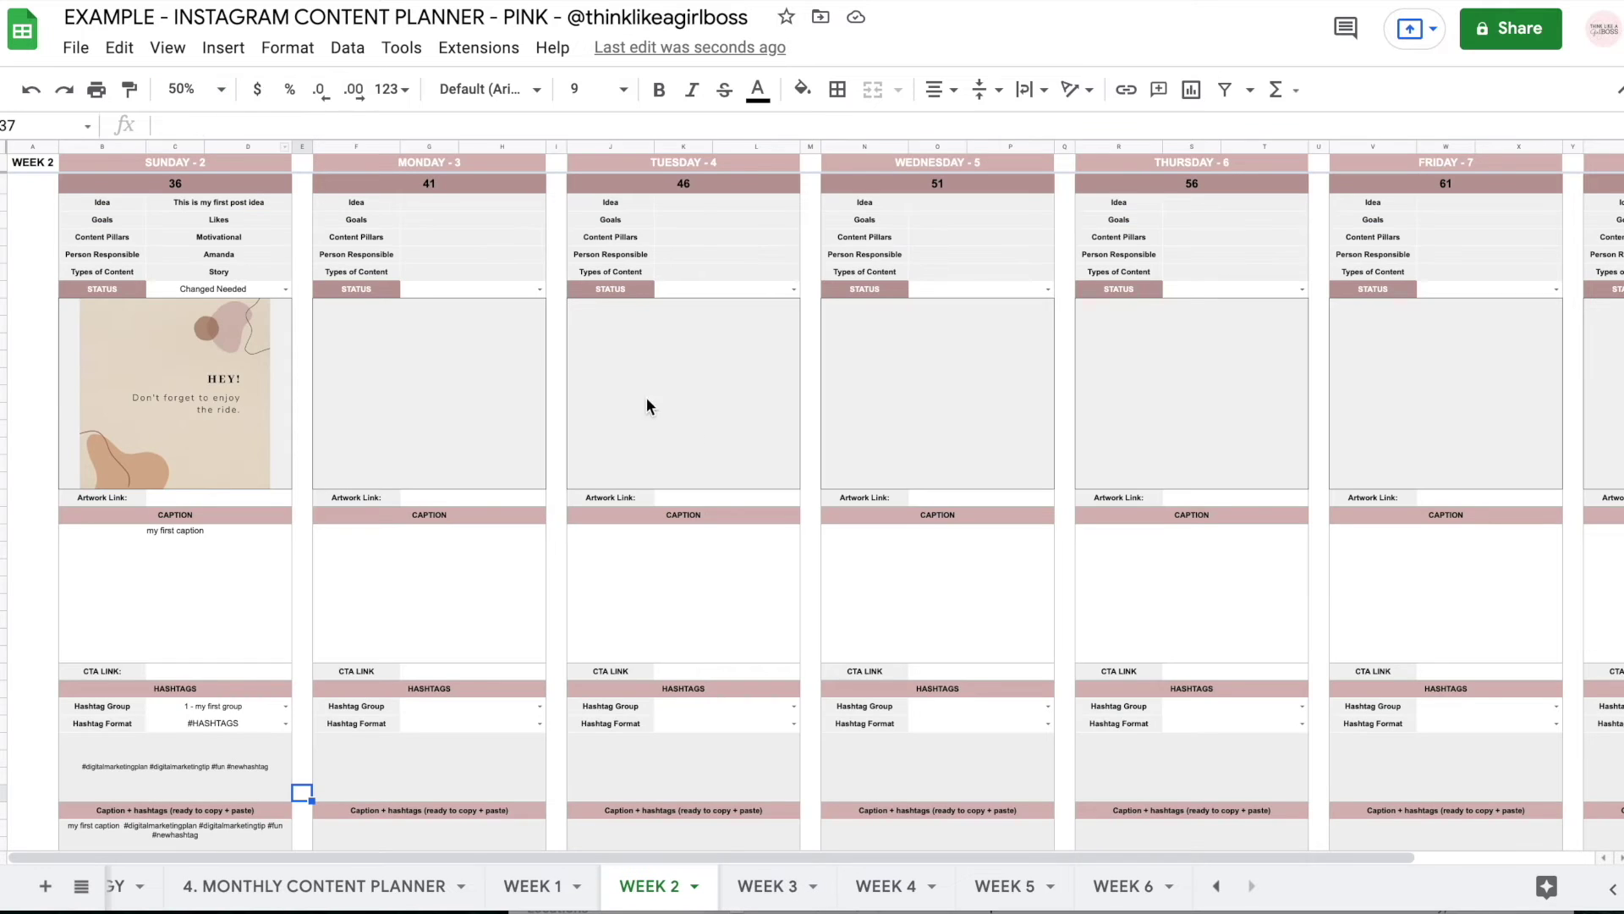
pyautogui.click(109, 164)
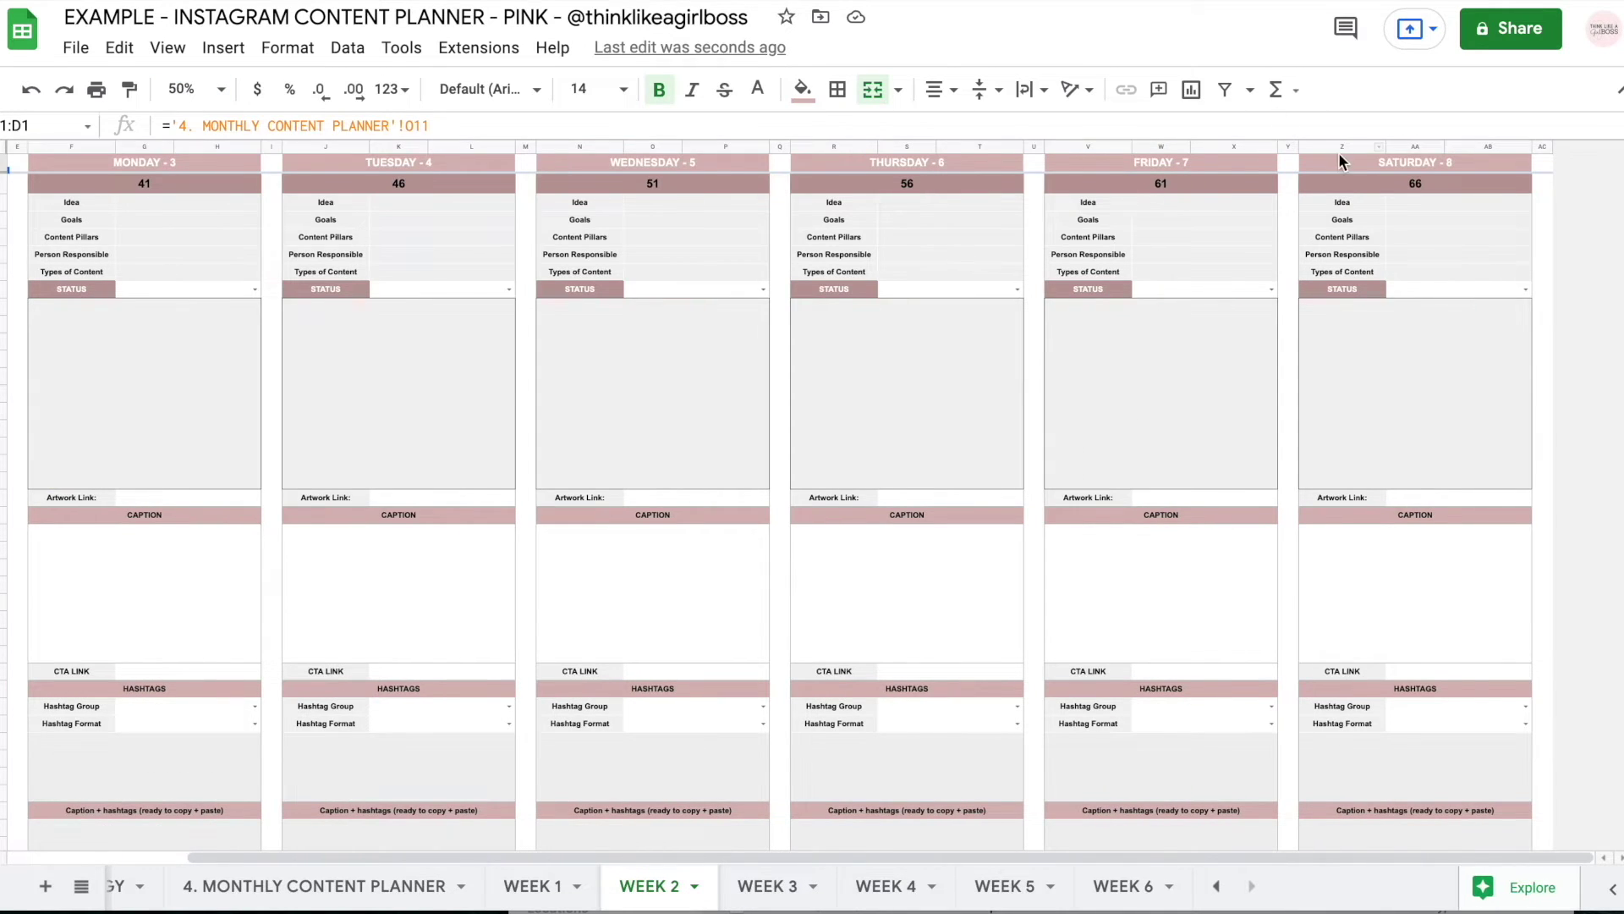
pyautogui.moveTo(810, 147); pyautogui.dragTo(0, 173)
pyautogui.click(3, 162)
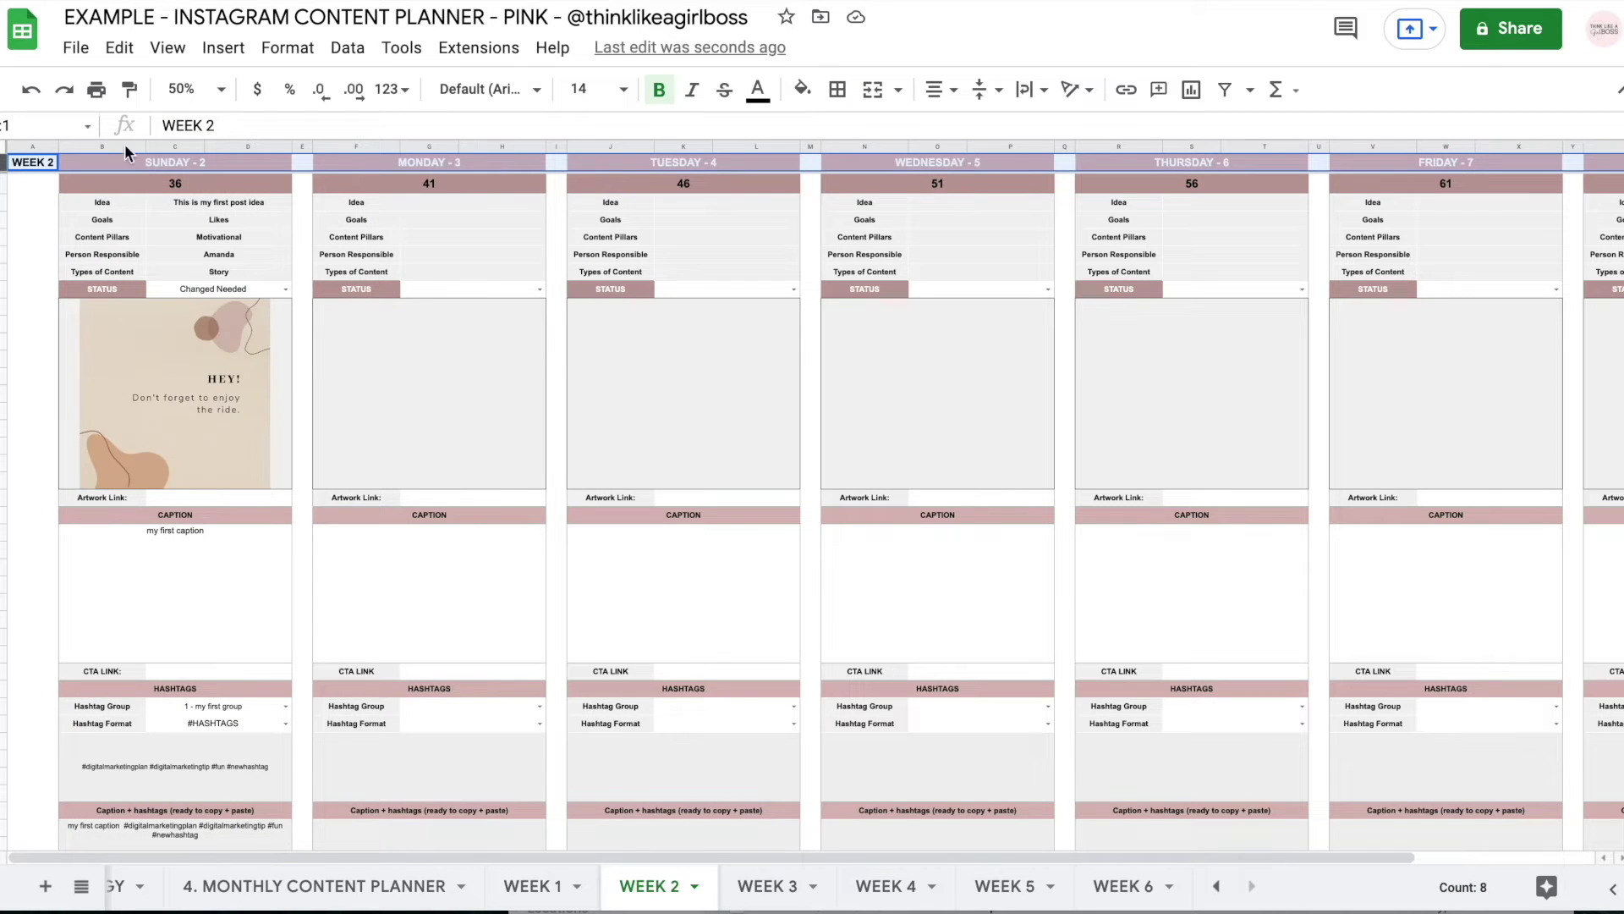
pyautogui.scroll(-8, 195, 674)
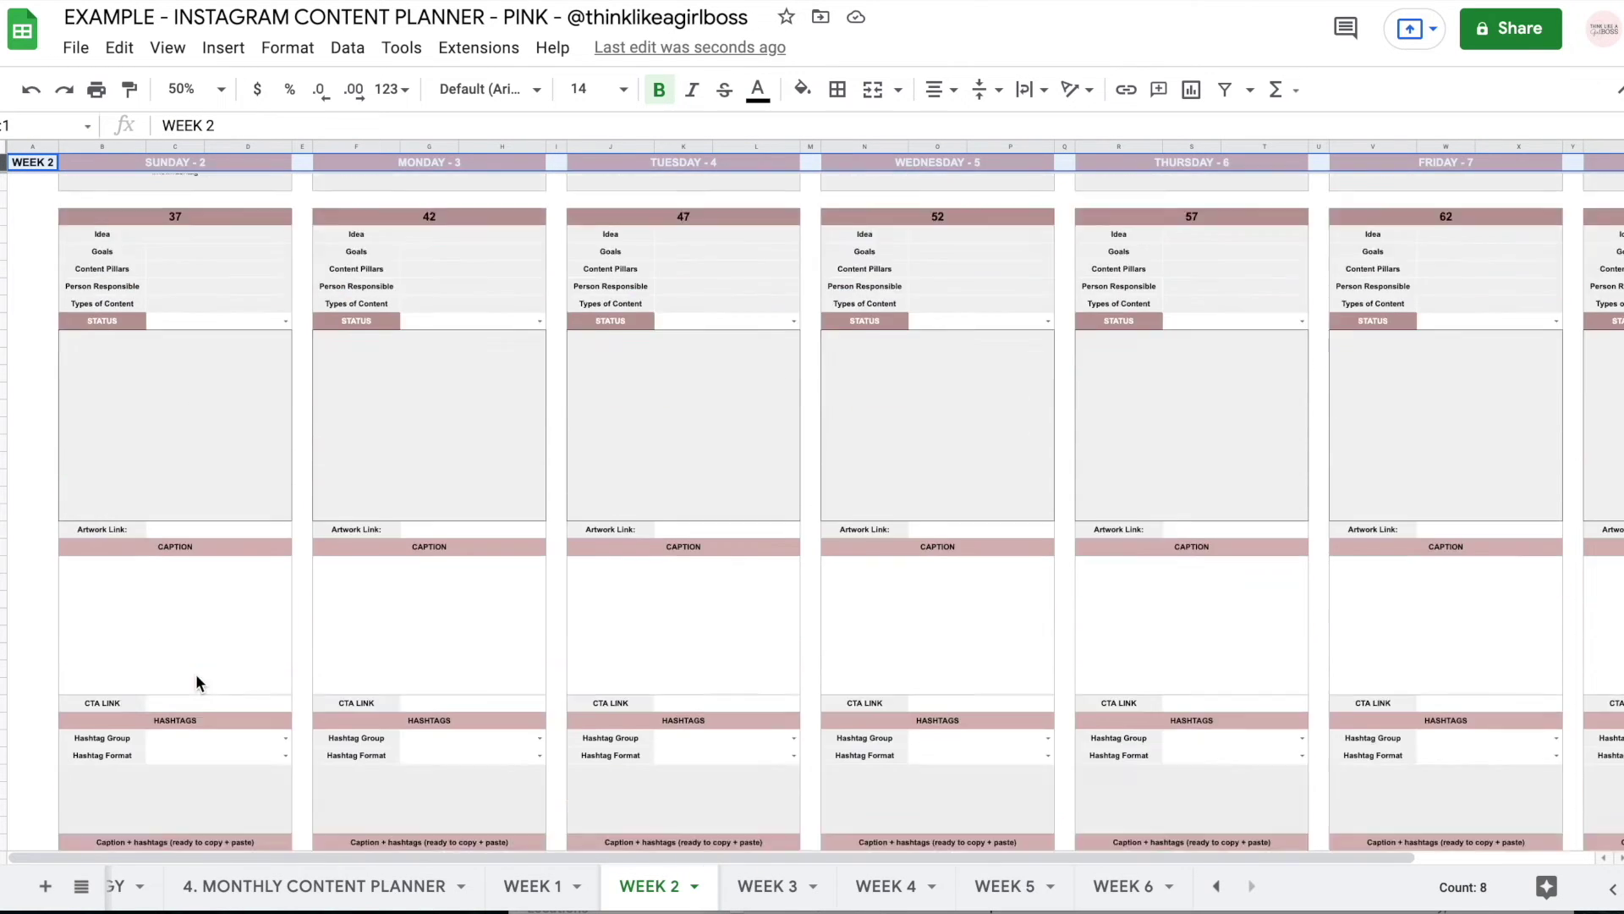
pyautogui.scroll(-15, 195, 673)
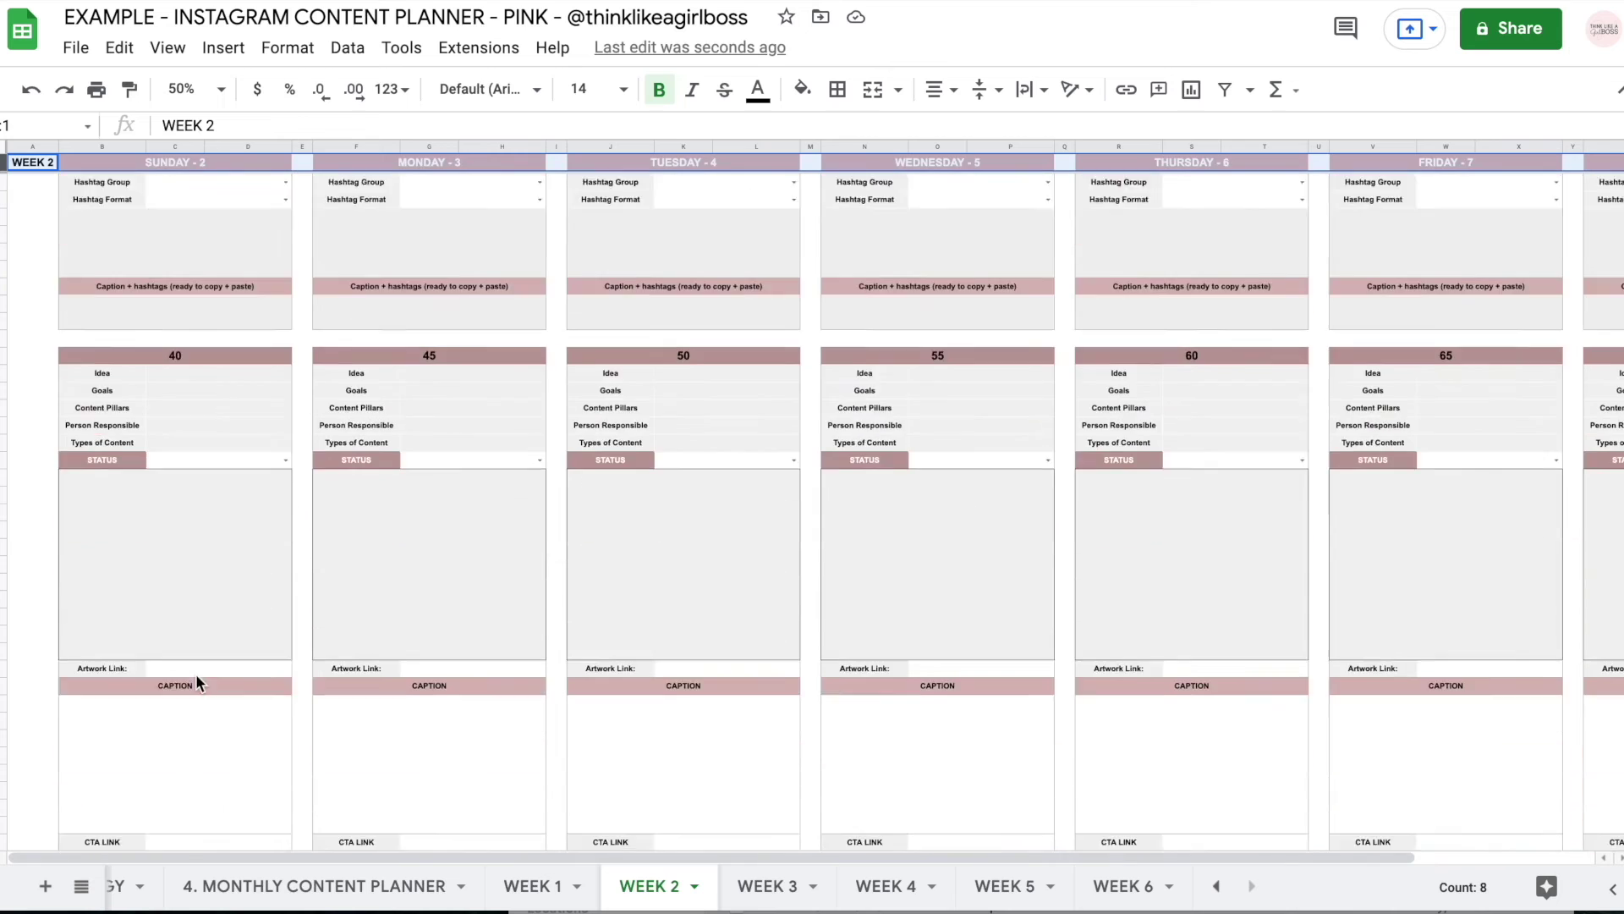
pyautogui.click(196, 674)
# Examine week 1's day blocks and Friday idea rows on the Monthly Content Planner
pyautogui.click(332, 897)
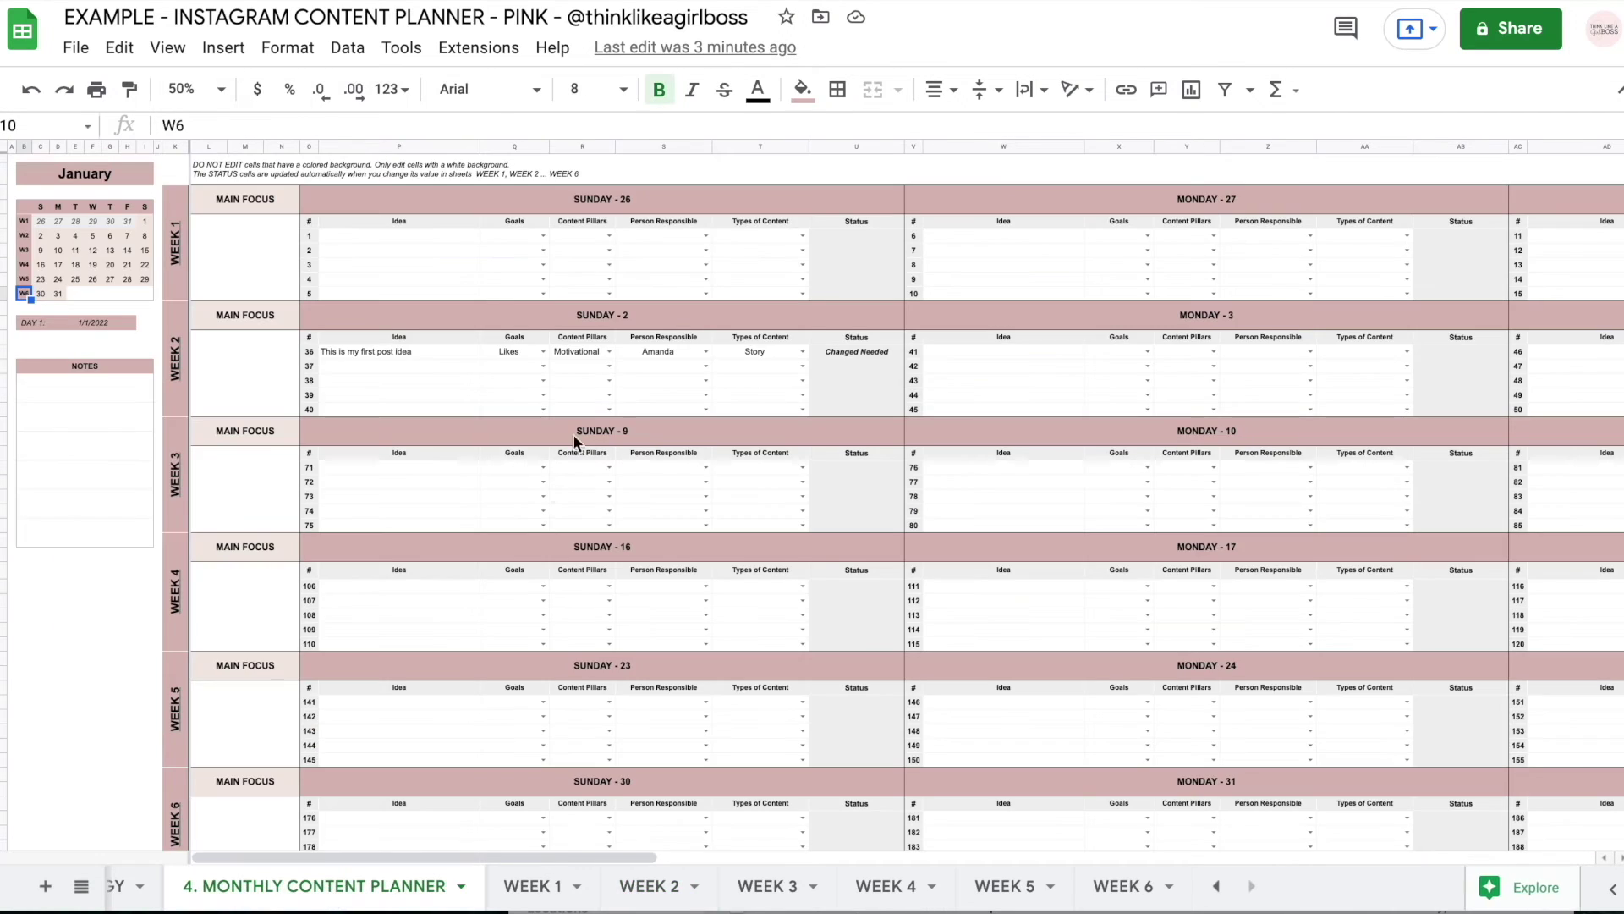
pyautogui.click(175, 203)
pyautogui.hotkey('shift', 'Right')
pyautogui.hotkey('shift', 'Right')
pyautogui.hotkey('shift', 'Right')
pyautogui.hotkey('shift', 'Right')
pyautogui.hotkey('shift', 'Right')
pyautogui.hotkey('shift', 'Right')
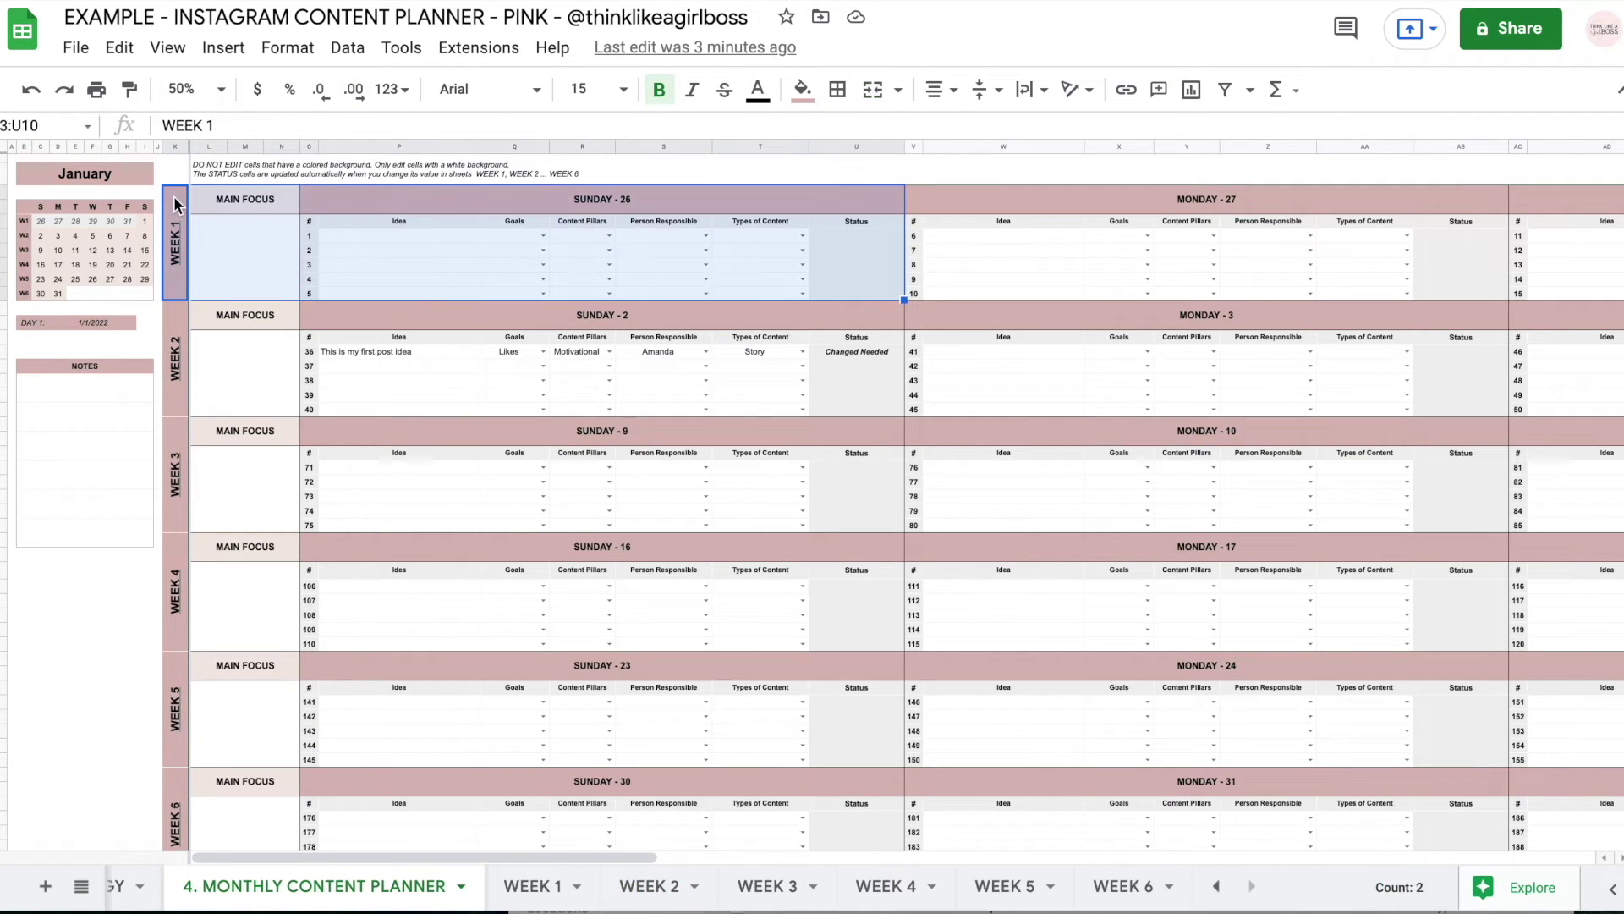
pyautogui.hotkey('shift', 'Right')
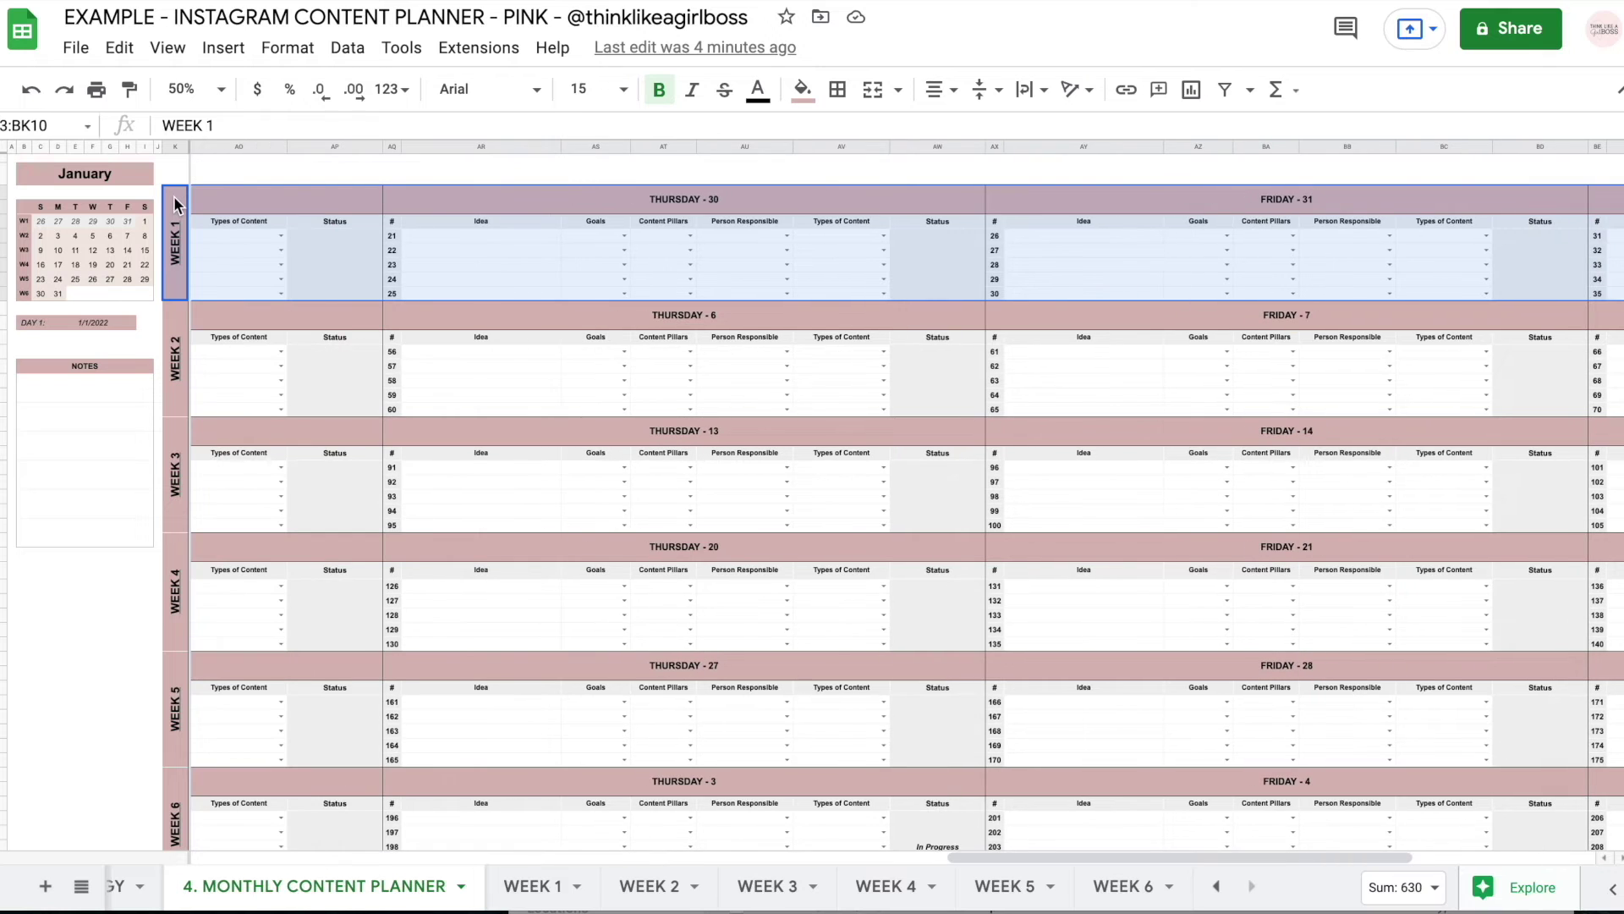
pyautogui.click(1034, 245)
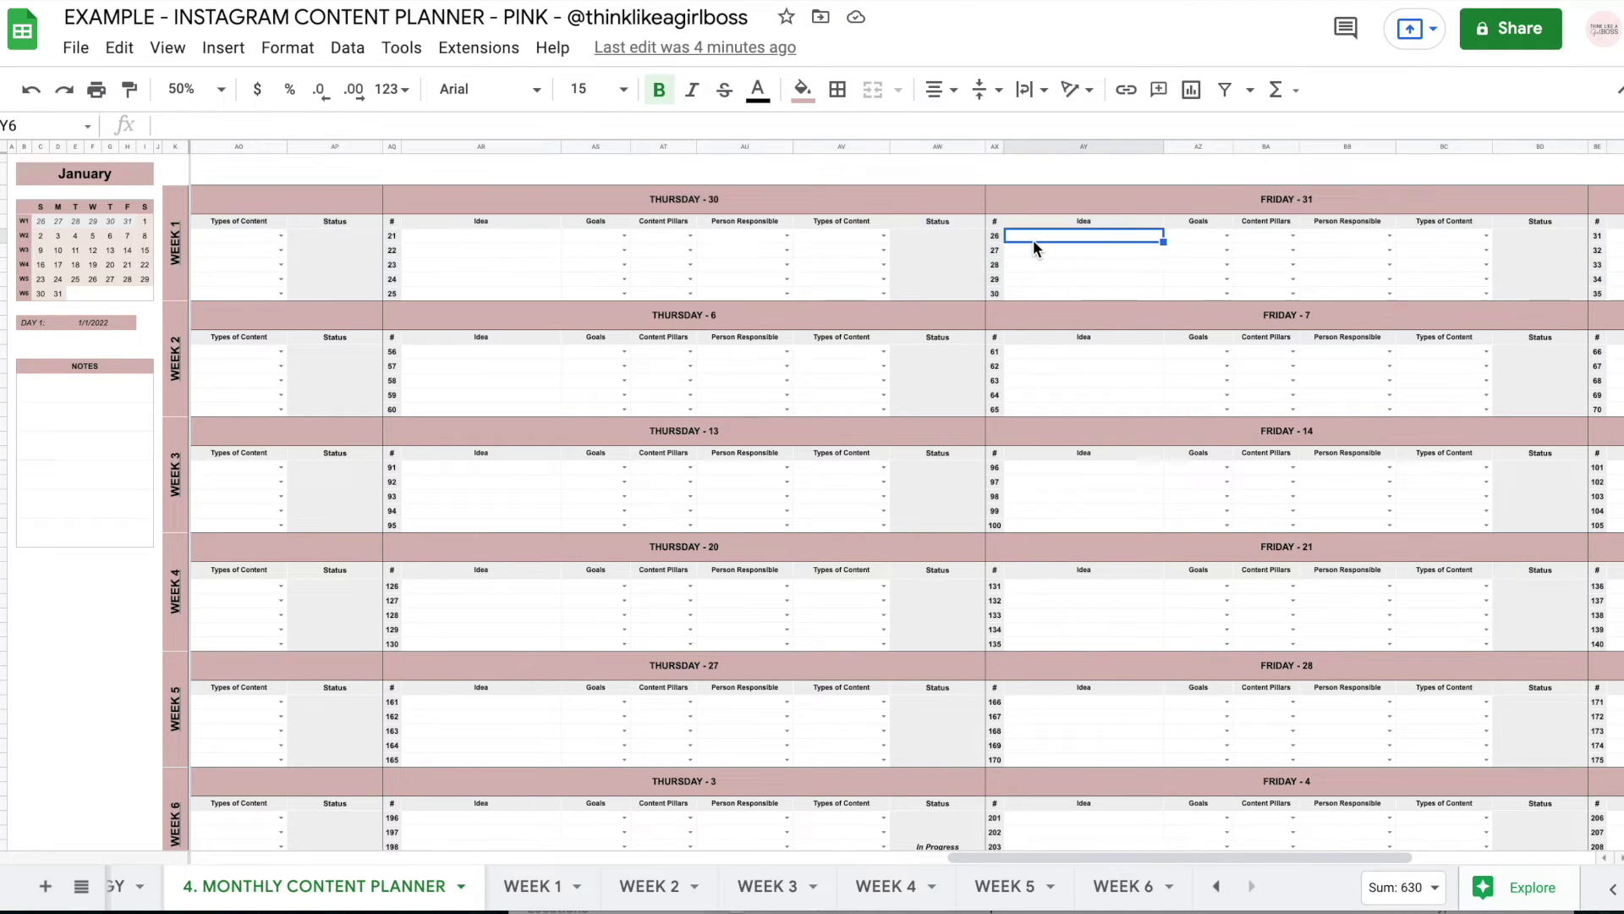
pyautogui.hotkey('shift', 'Down')
pyautogui.hotkey('shift', 'Down')
pyautogui.hotkey('shift', 'Down')
pyautogui.hotkey('shift', 'Down')
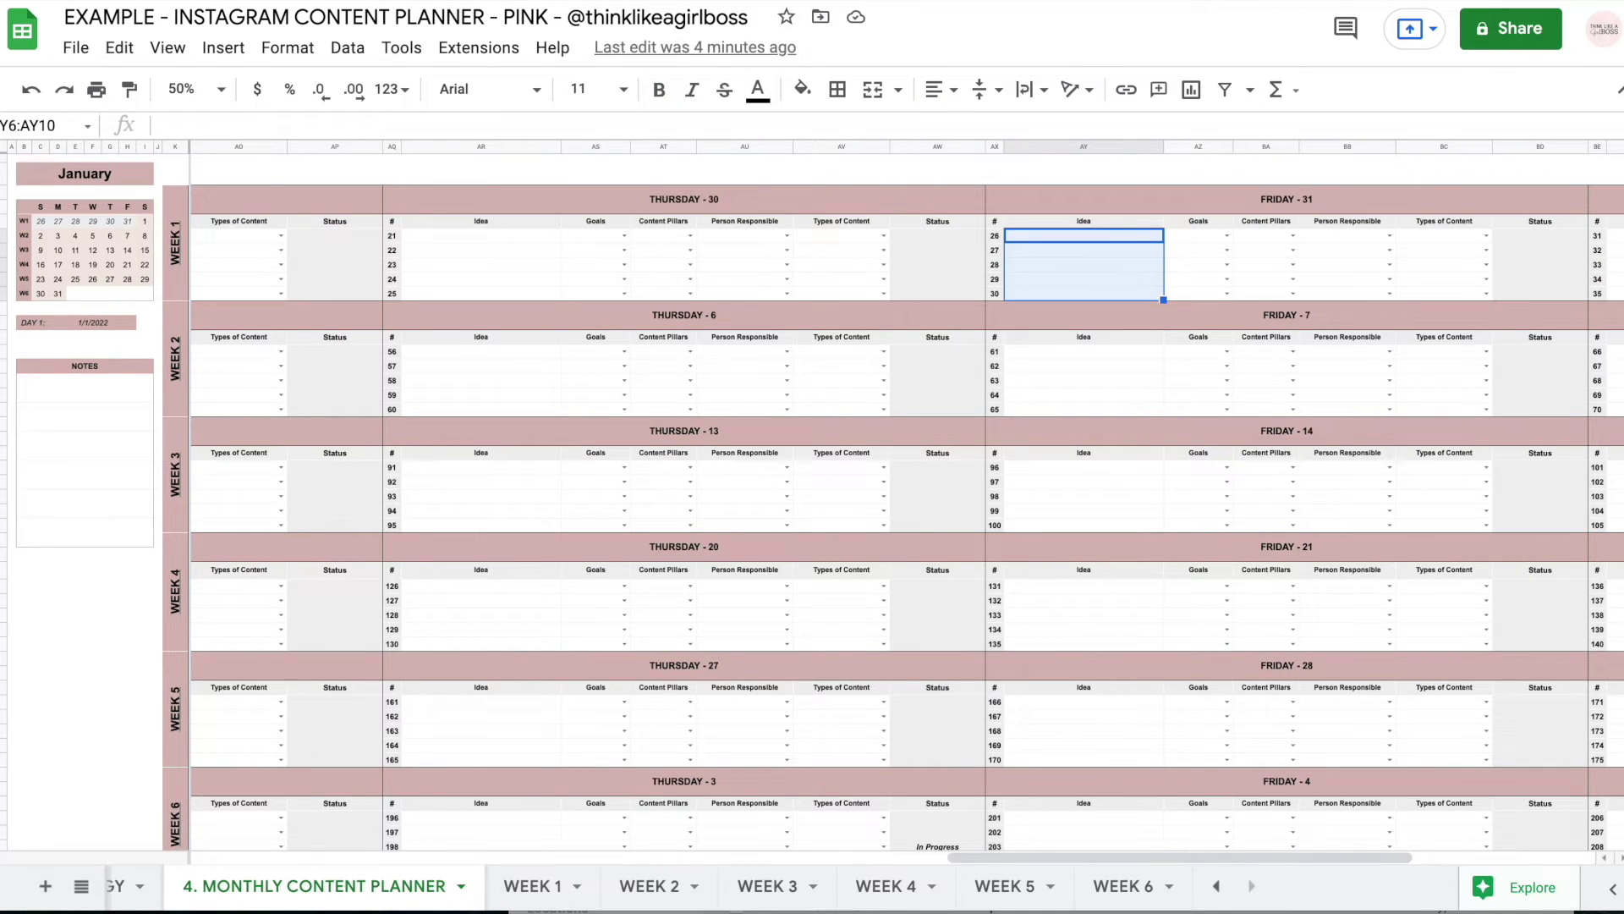
pyautogui.hscroll(-10, 169, 269)
pyautogui.click(175, 281)
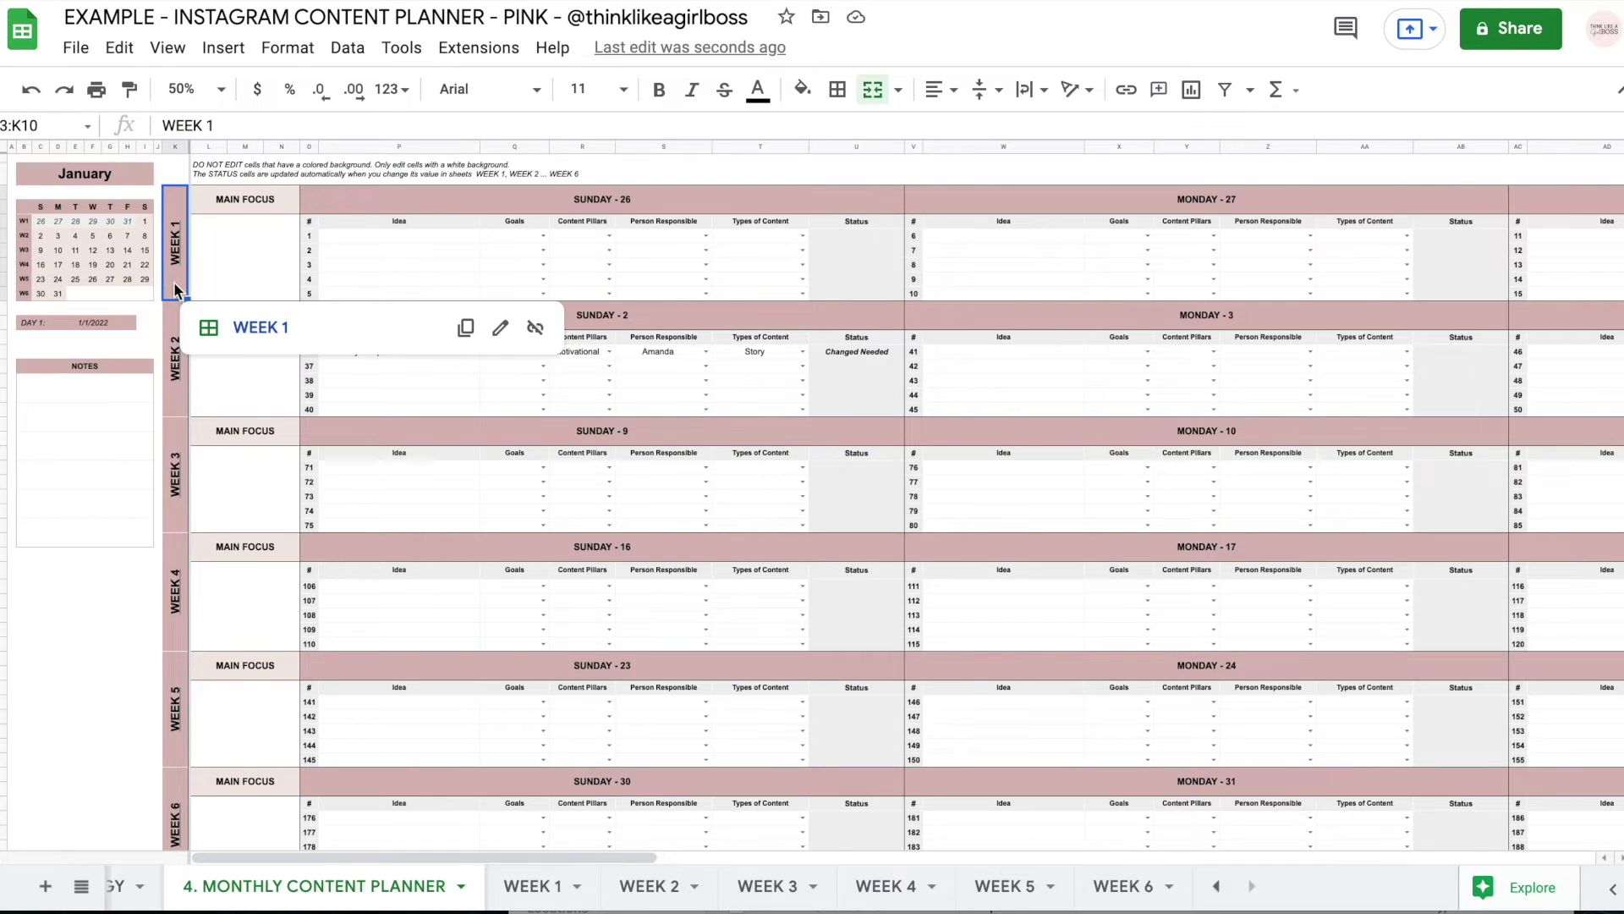
pyautogui.scroll(-2, 188, 657)
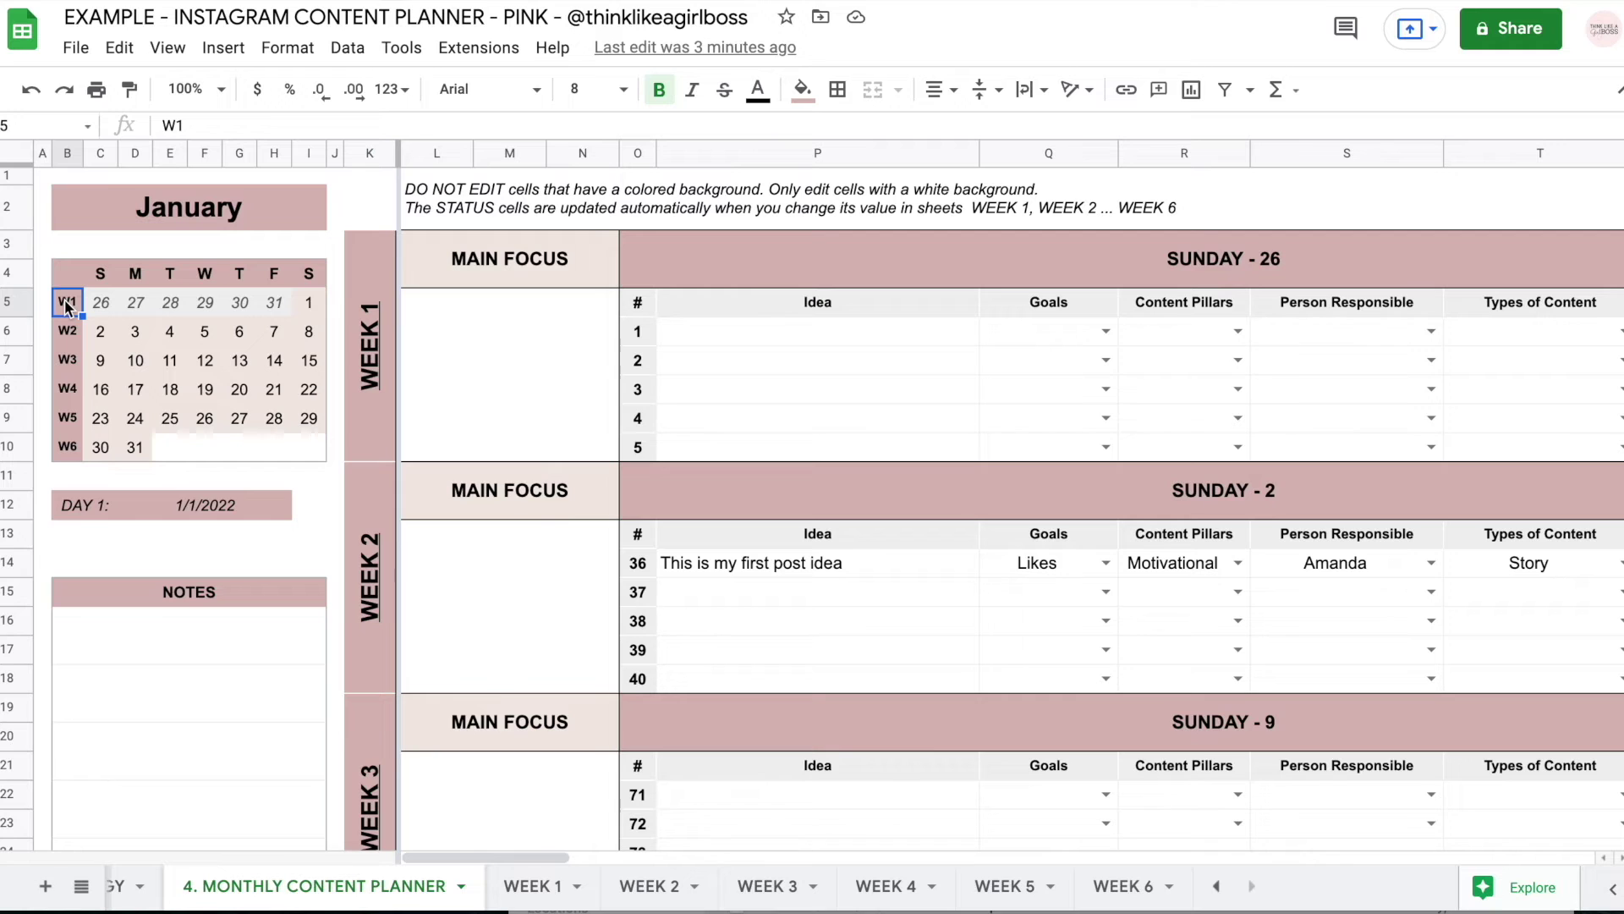
# Inspect the January calendar block, including the 30 and 31 dates and W6 label
pyautogui.moveTo(67, 273); pyautogui.dragTo(315, 460)
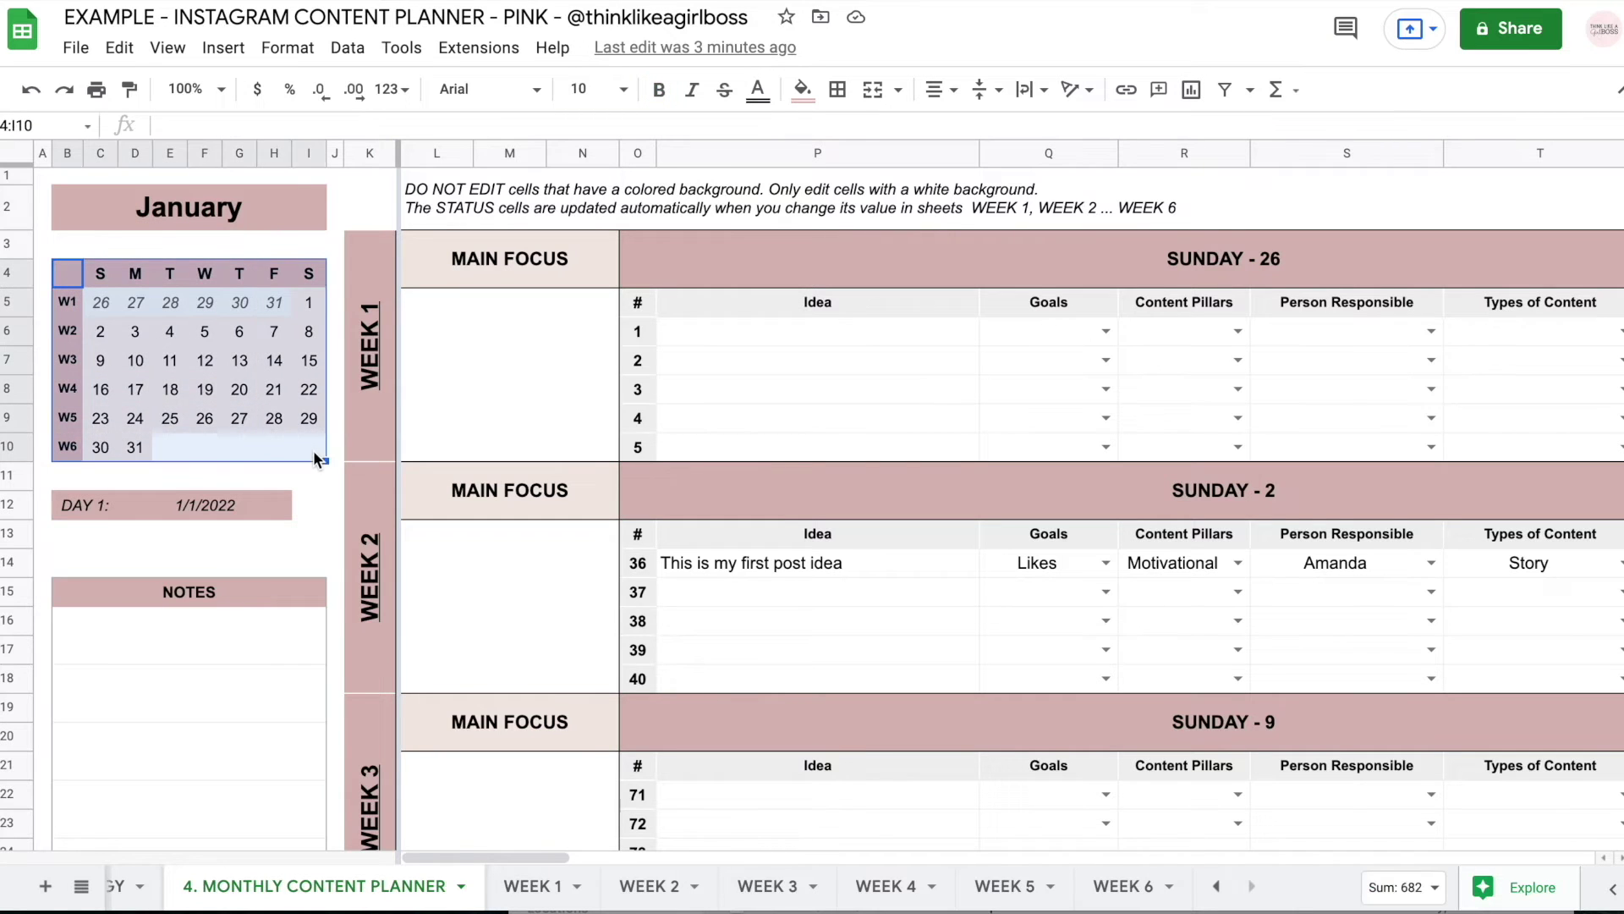
pyautogui.click(313, 309)
pyautogui.click(10, 303)
pyautogui.moveTo(100, 447); pyautogui.dragTo(136, 447)
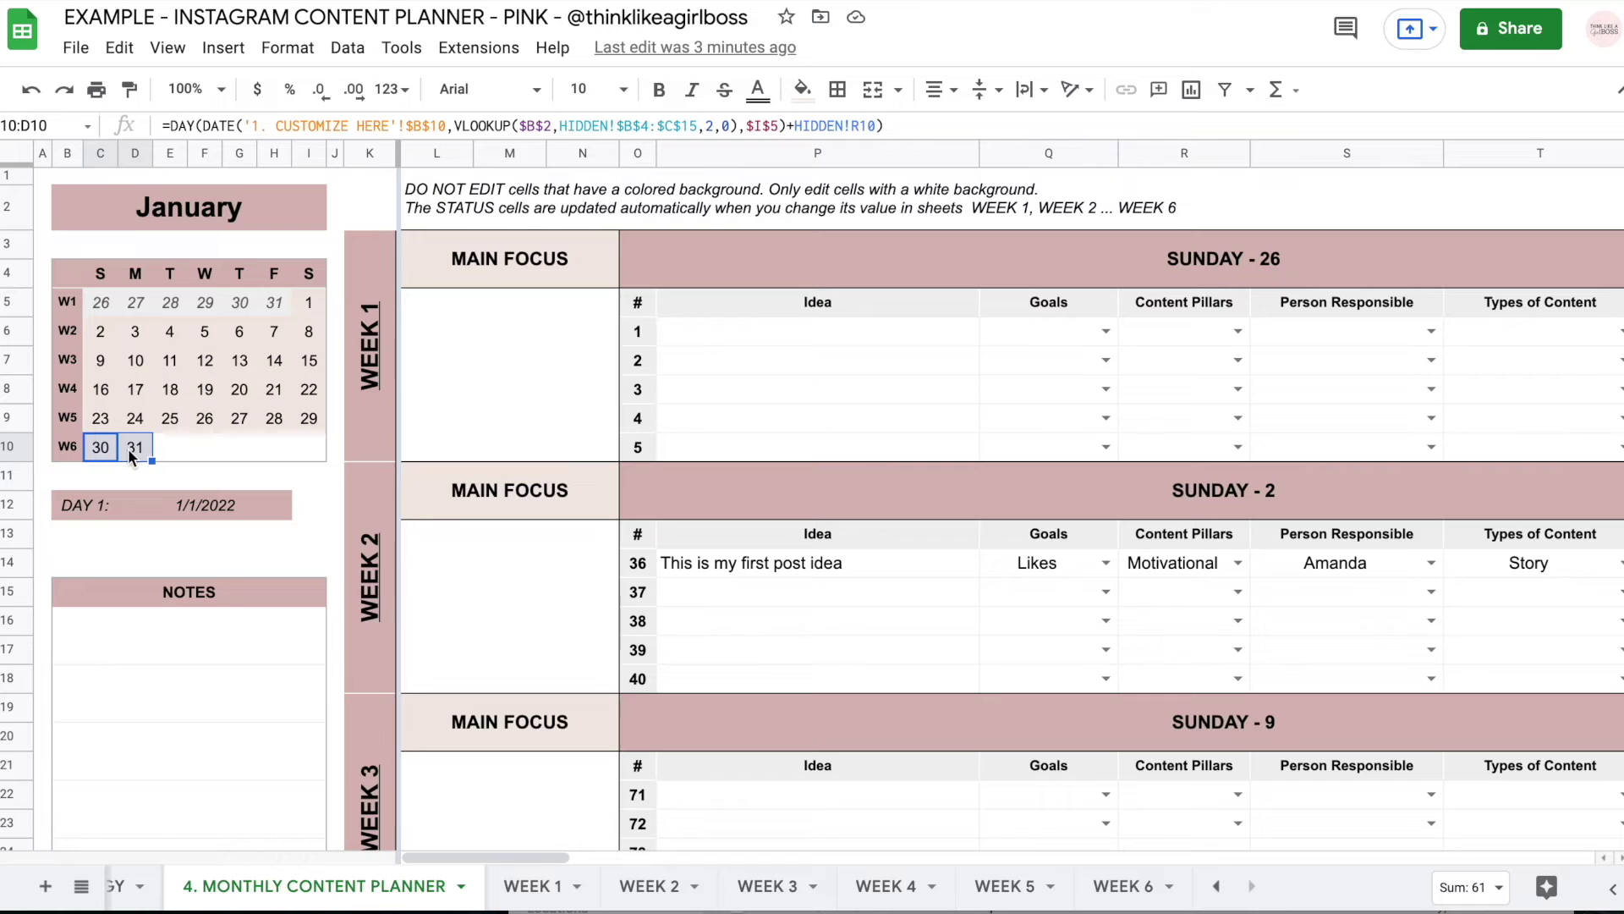
pyautogui.click(69, 447)
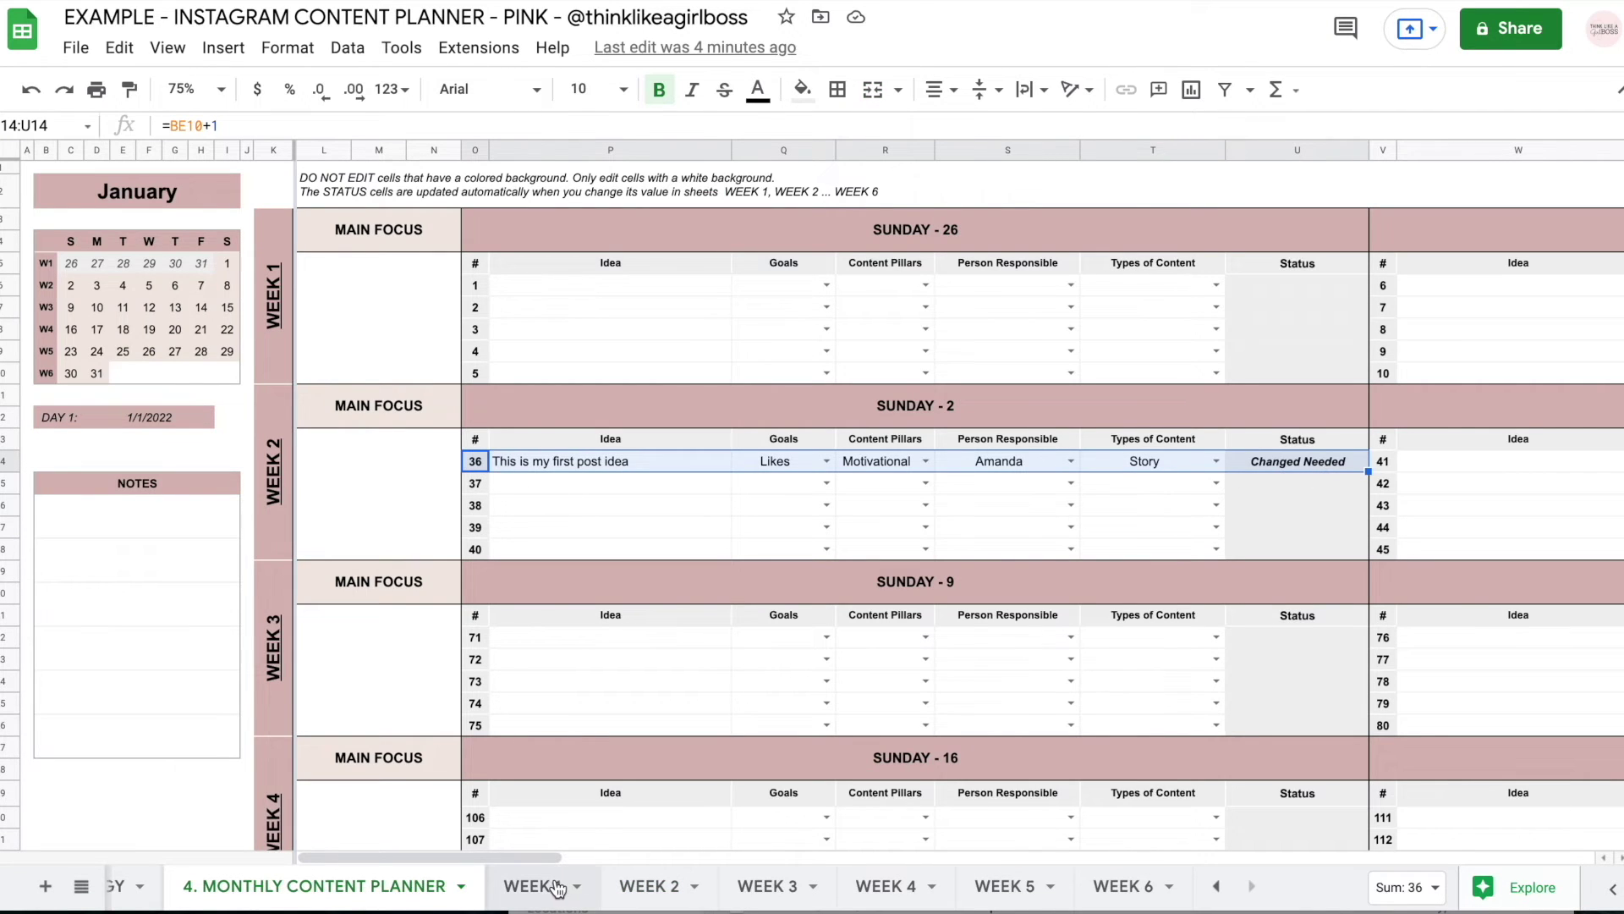
# Flip between the WEEK 2 sheet and the Monthly Content Planner
pyautogui.click(648, 887)
pyautogui.scroll(-3, 368, 439)
pyautogui.scroll(5, 367, 439)
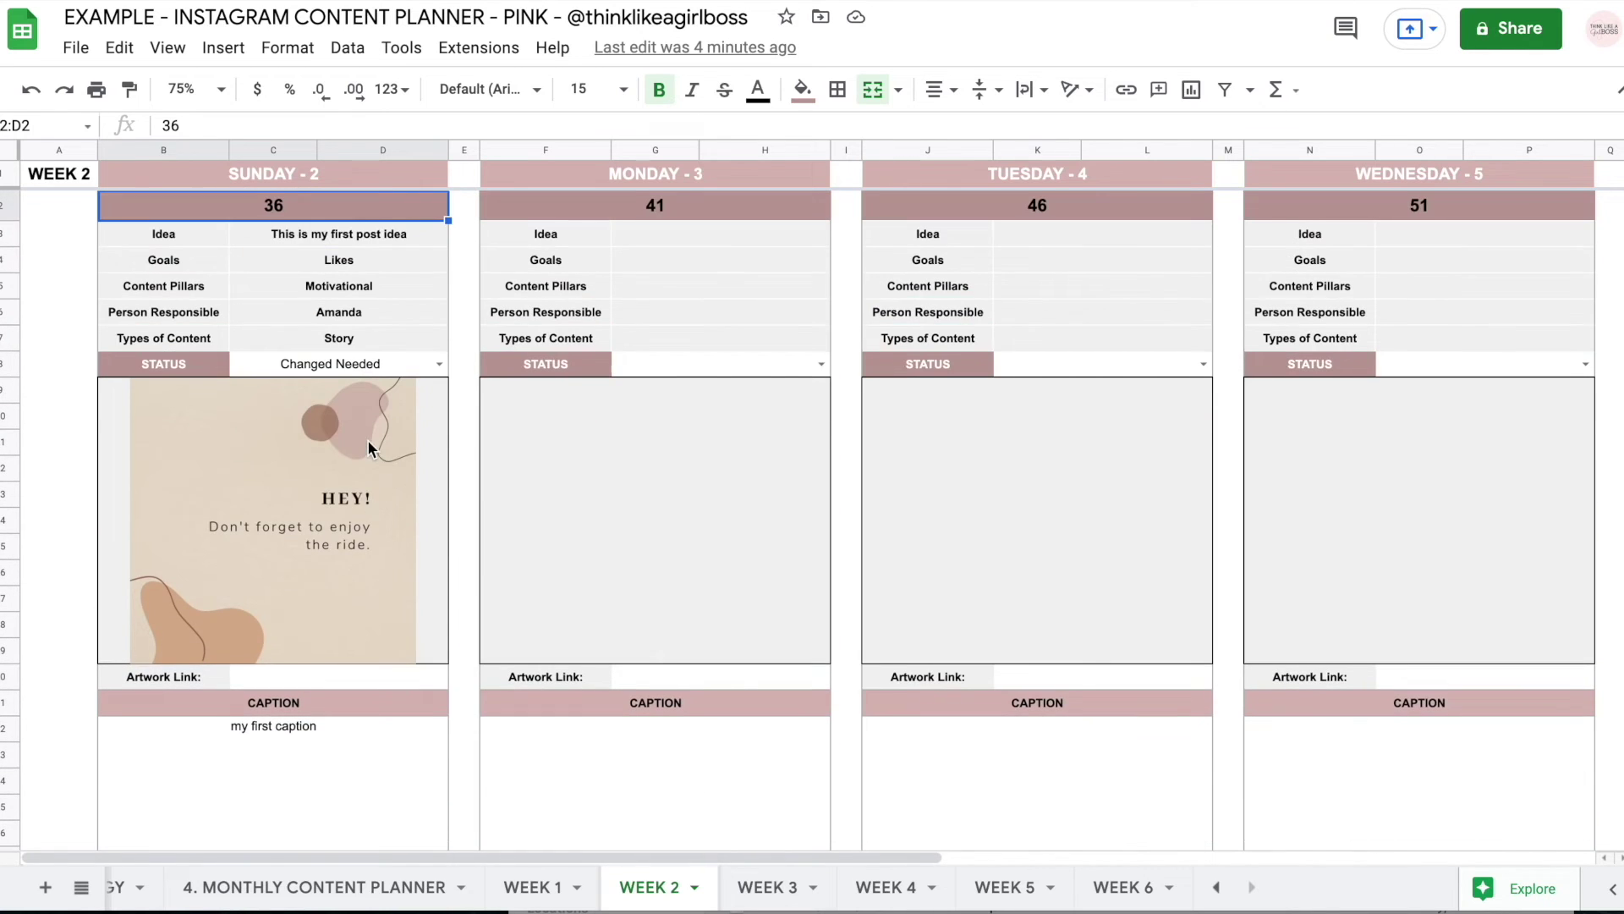
pyautogui.click(343, 888)
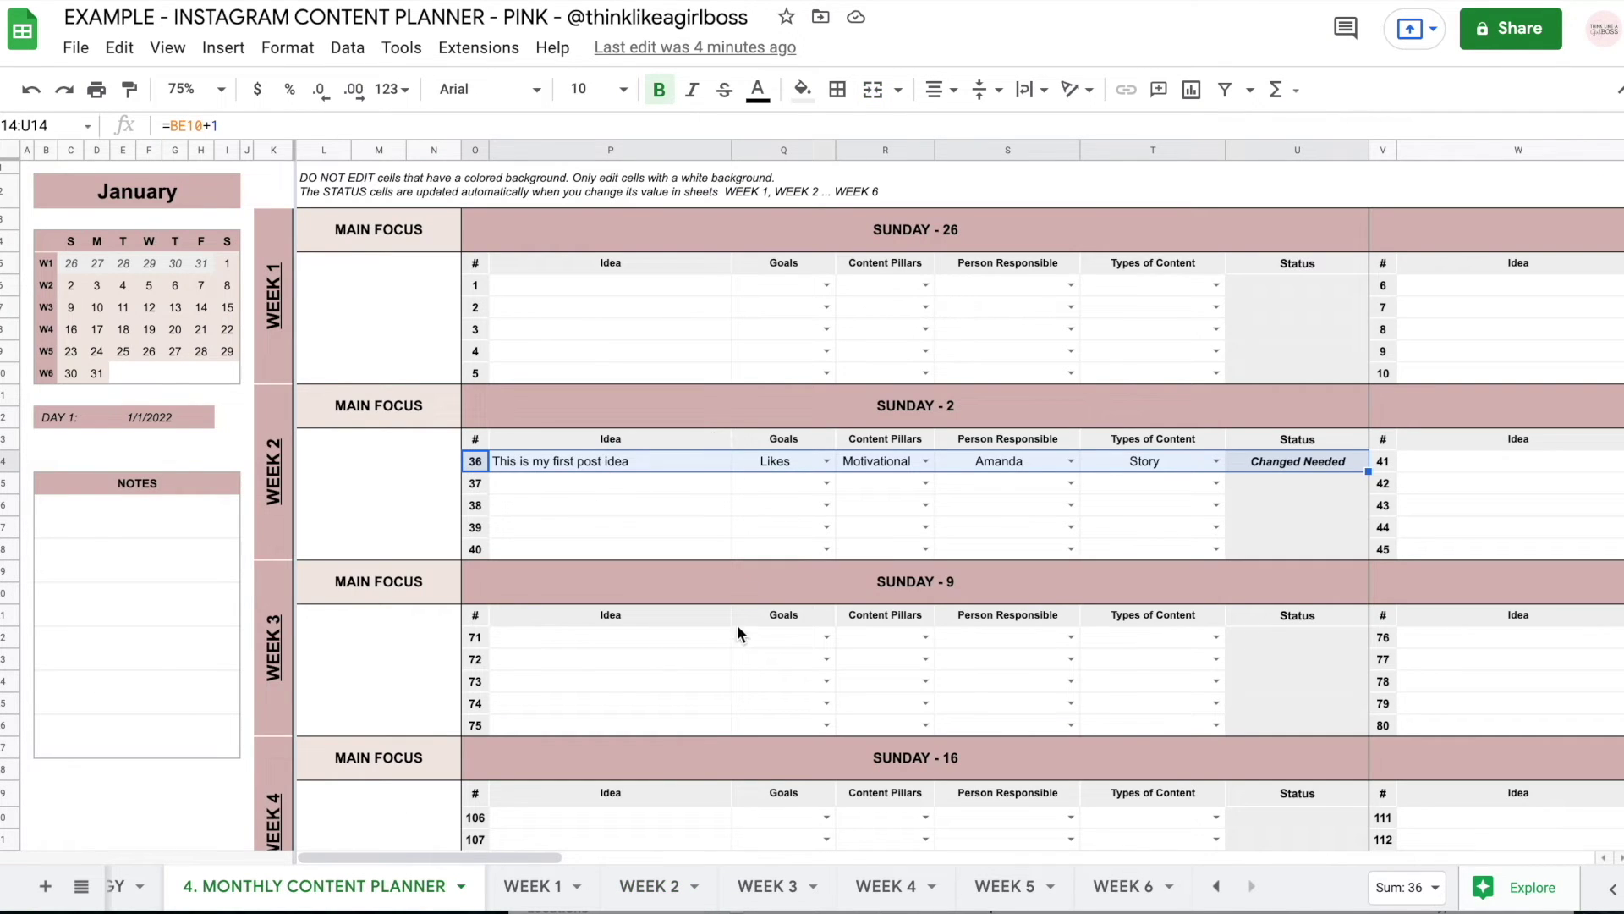
pyautogui.click(656, 895)
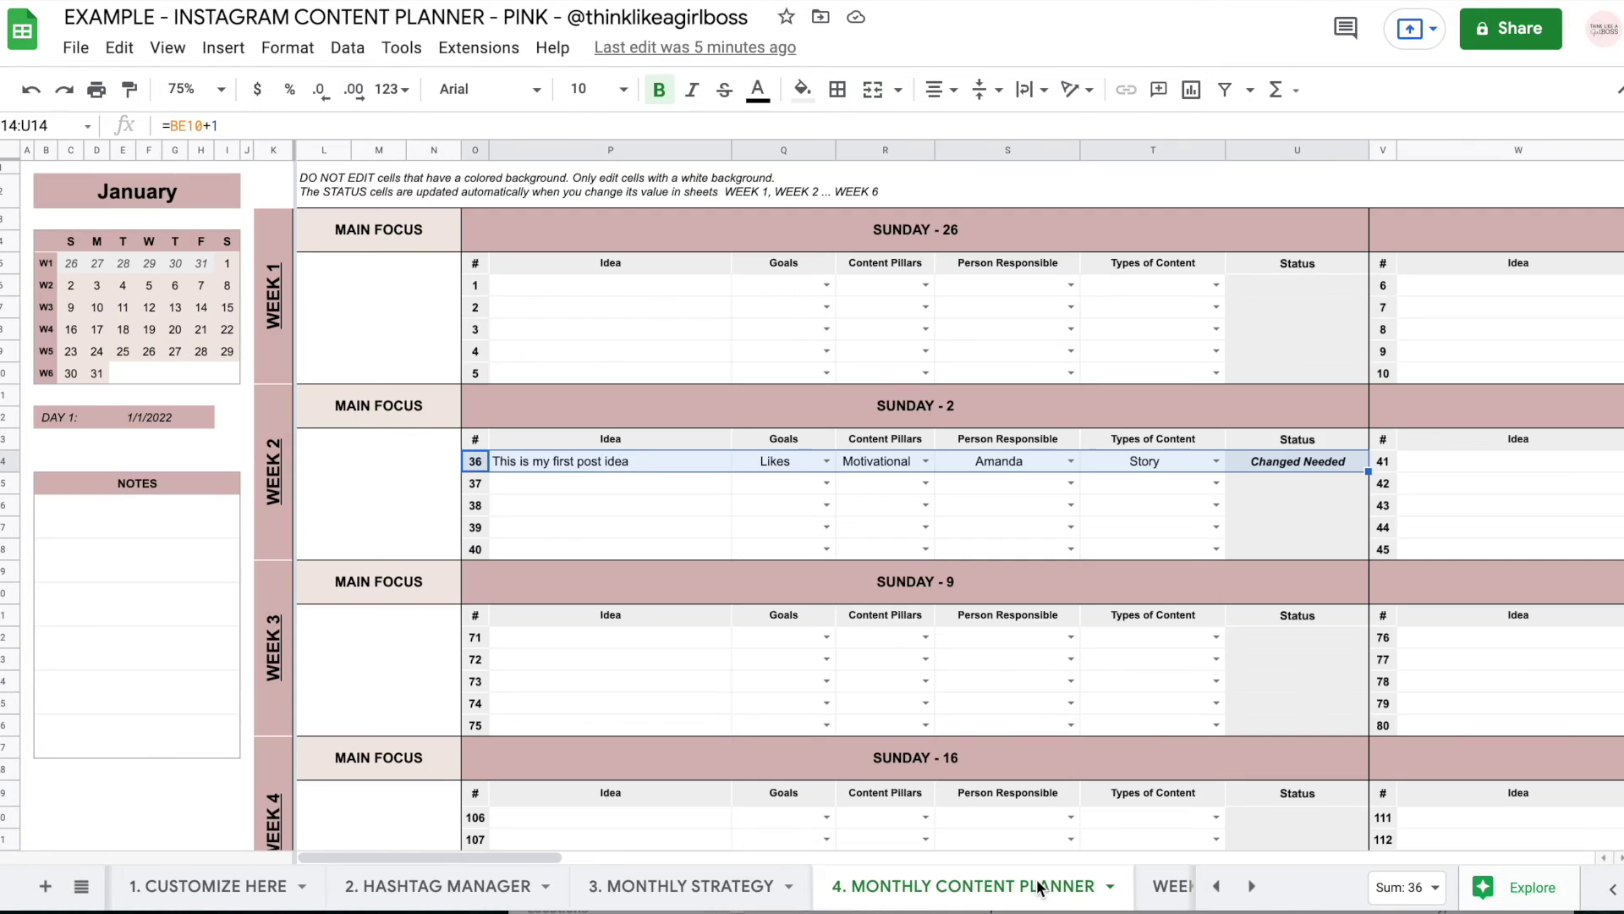
pyautogui.click(728, 463)
# Trace the source of week 2's Goals through Types of Content headings
pyautogui.moveTo(785, 439); pyautogui.dragTo(1223, 559)
pyautogui.click(773, 447)
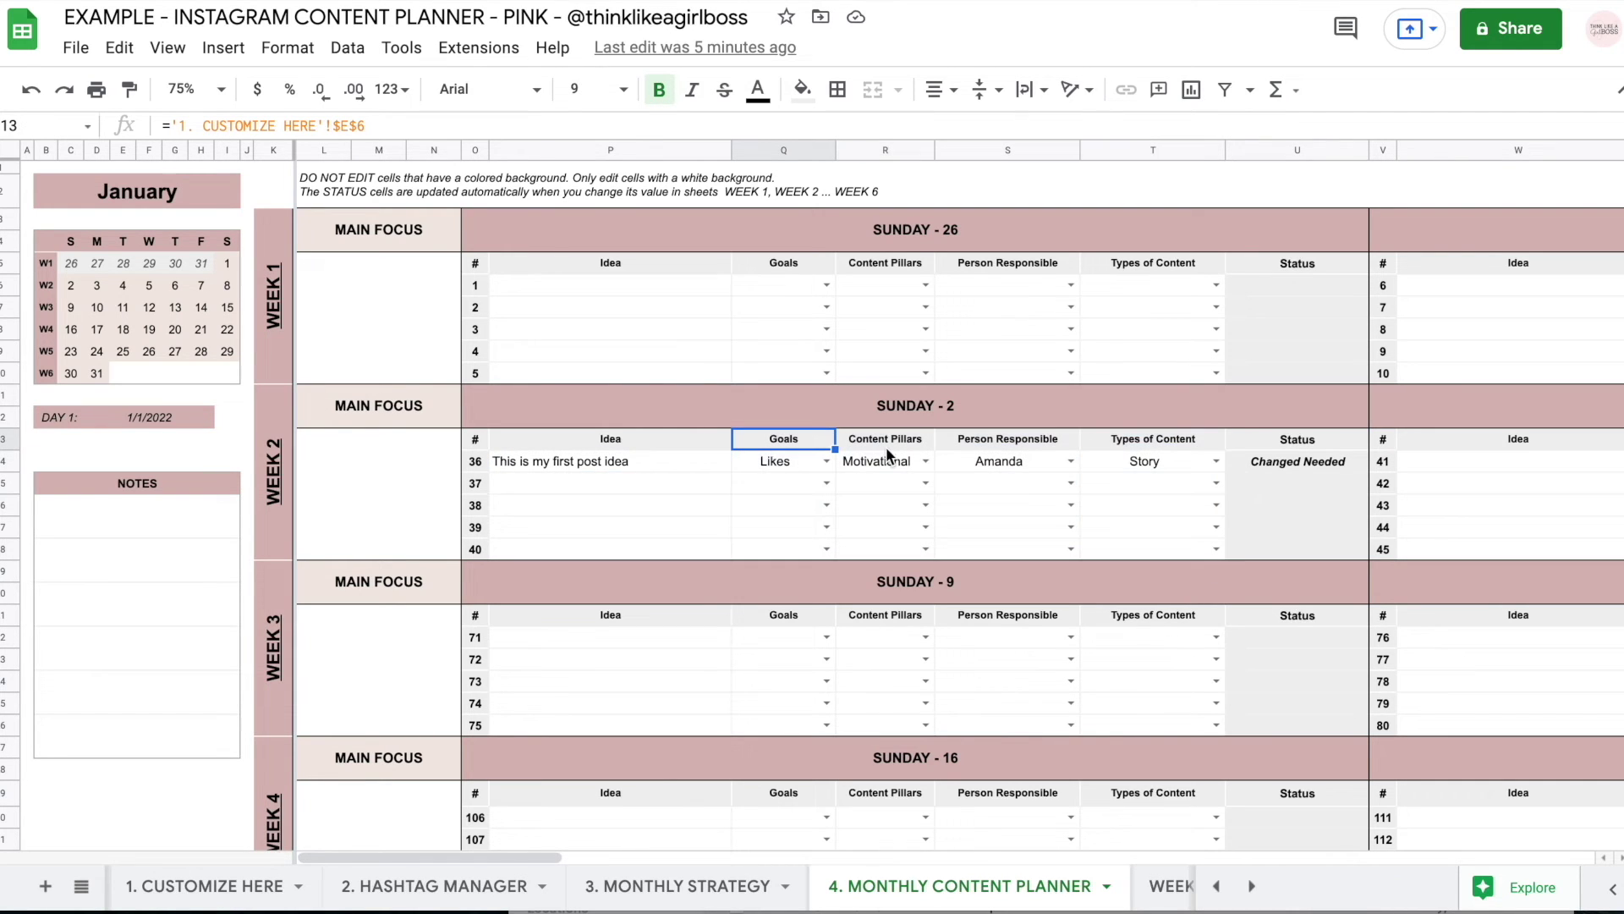
pyautogui.click(886, 447)
pyautogui.press('Right')
pyautogui.press('Right')
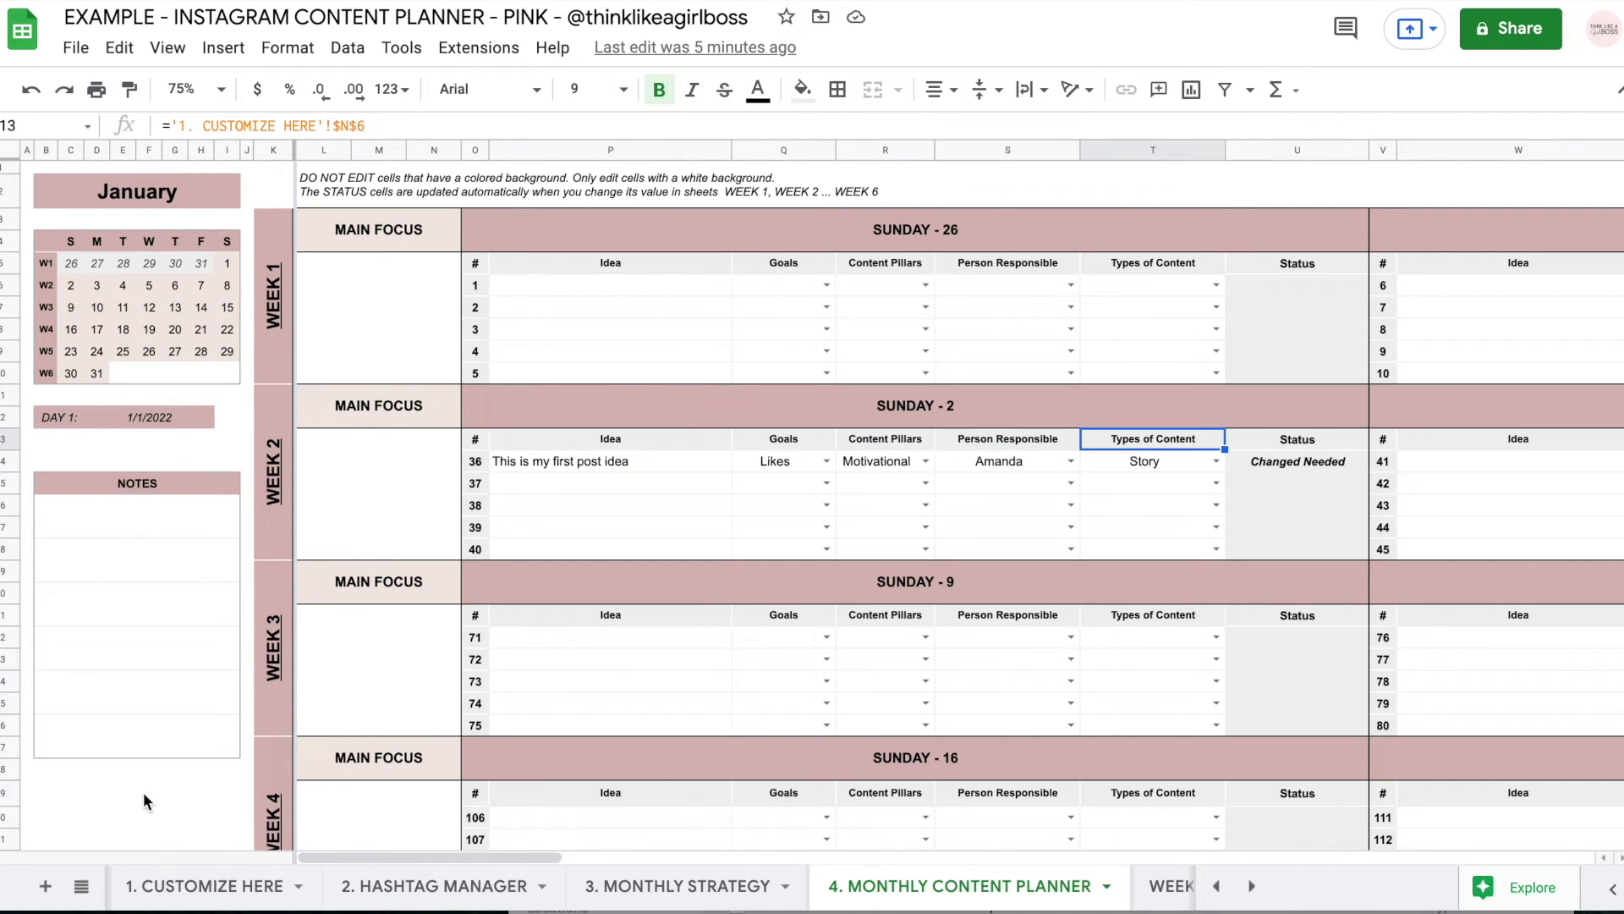
# Select the Goals title and all four section titles on 1. CUSTOMIZE HERE
pyautogui.click(245, 886)
pyautogui.click(444, 290)
pyautogui.moveTo(444, 288); pyautogui.dragTo(1024, 283)
# Rename the section titles to Goals 2, Content Pillars 2, Person Responsible 2 and Types of Content 2
pyautogui.click(425, 289)
pyautogui.press('Return')
pyautogui.write('2')
pyautogui.click(488, 238)
pyautogui.click(595, 284)
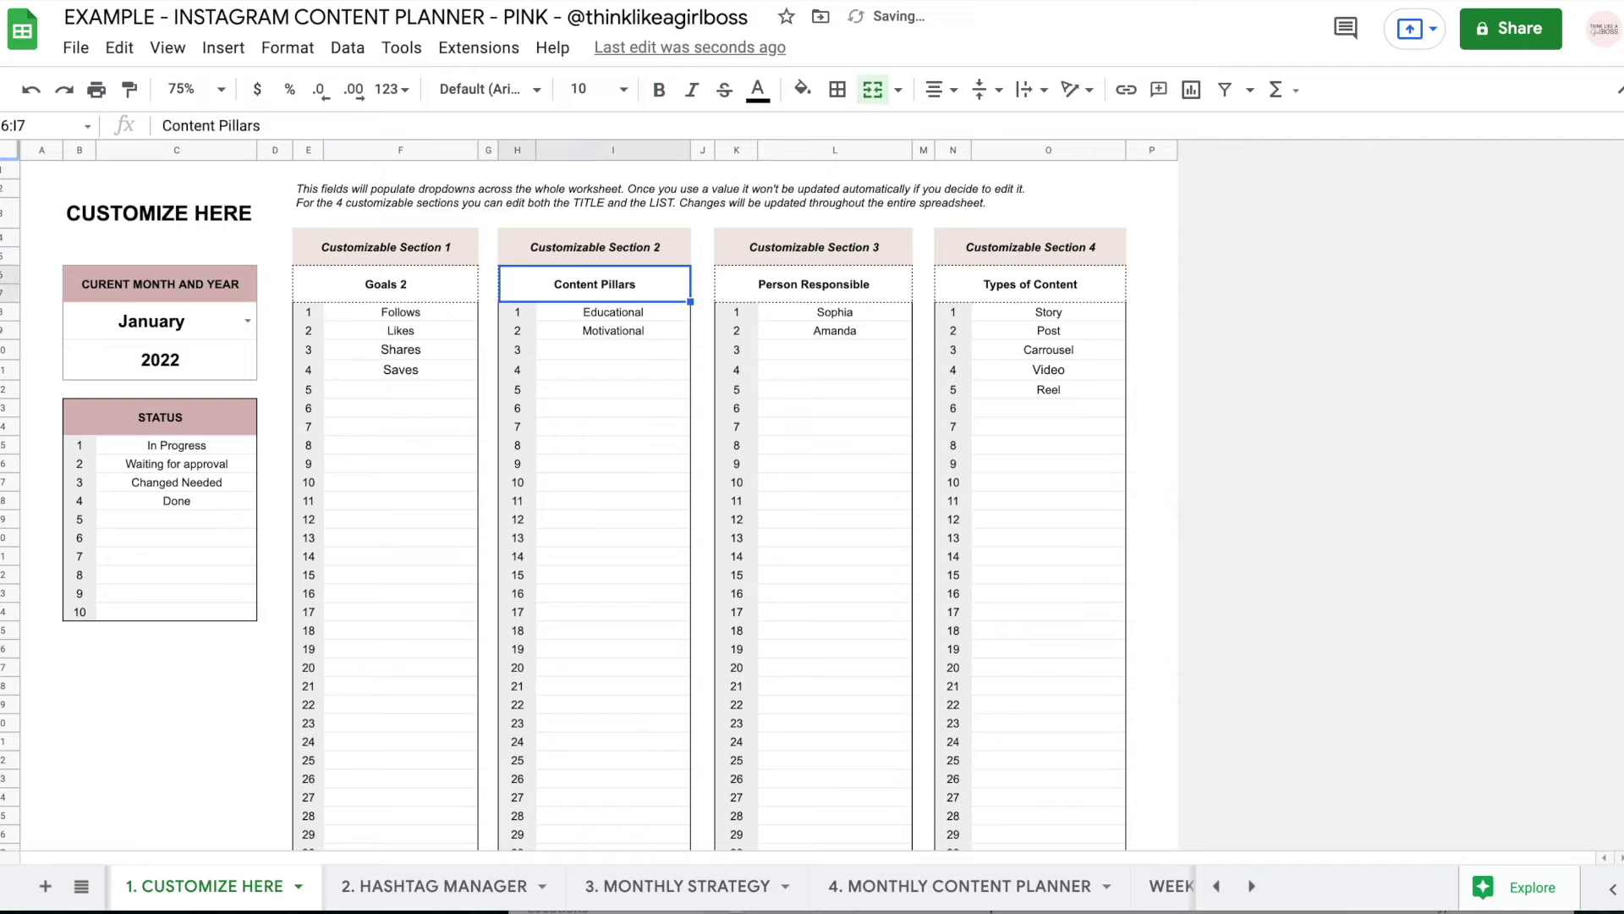
pyautogui.press('Return')
pyautogui.write('2')
pyautogui.click(595, 247)
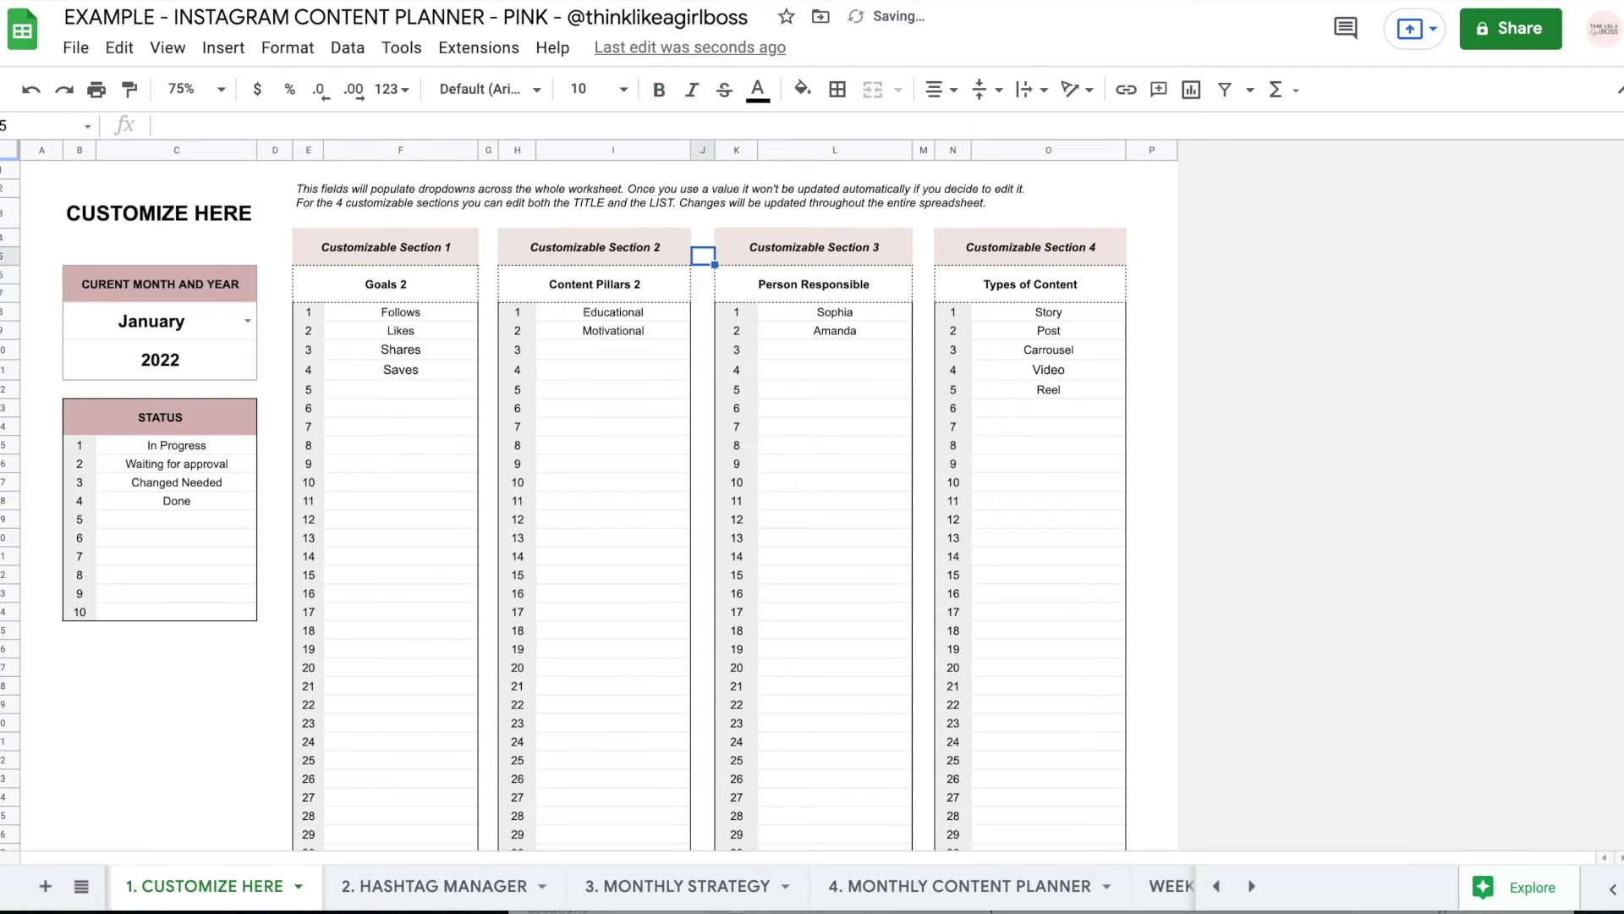
pyautogui.click(813, 284)
pyautogui.press('Return')
pyautogui.write('2')
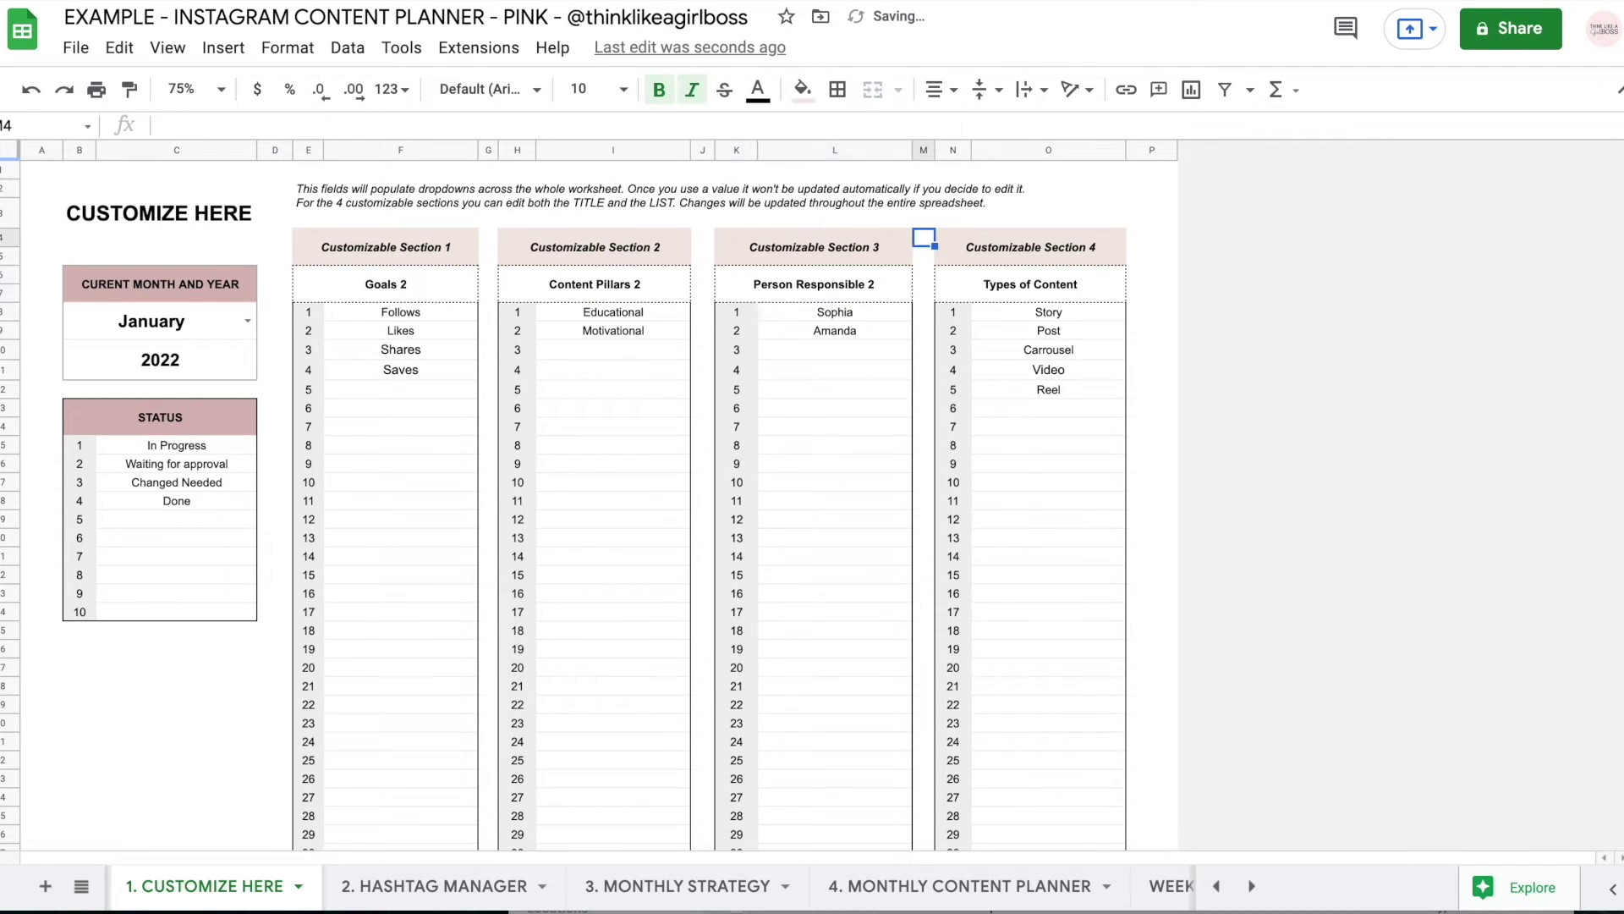
pyautogui.click(1030, 285)
pyautogui.press('Return')
pyautogui.write('2')
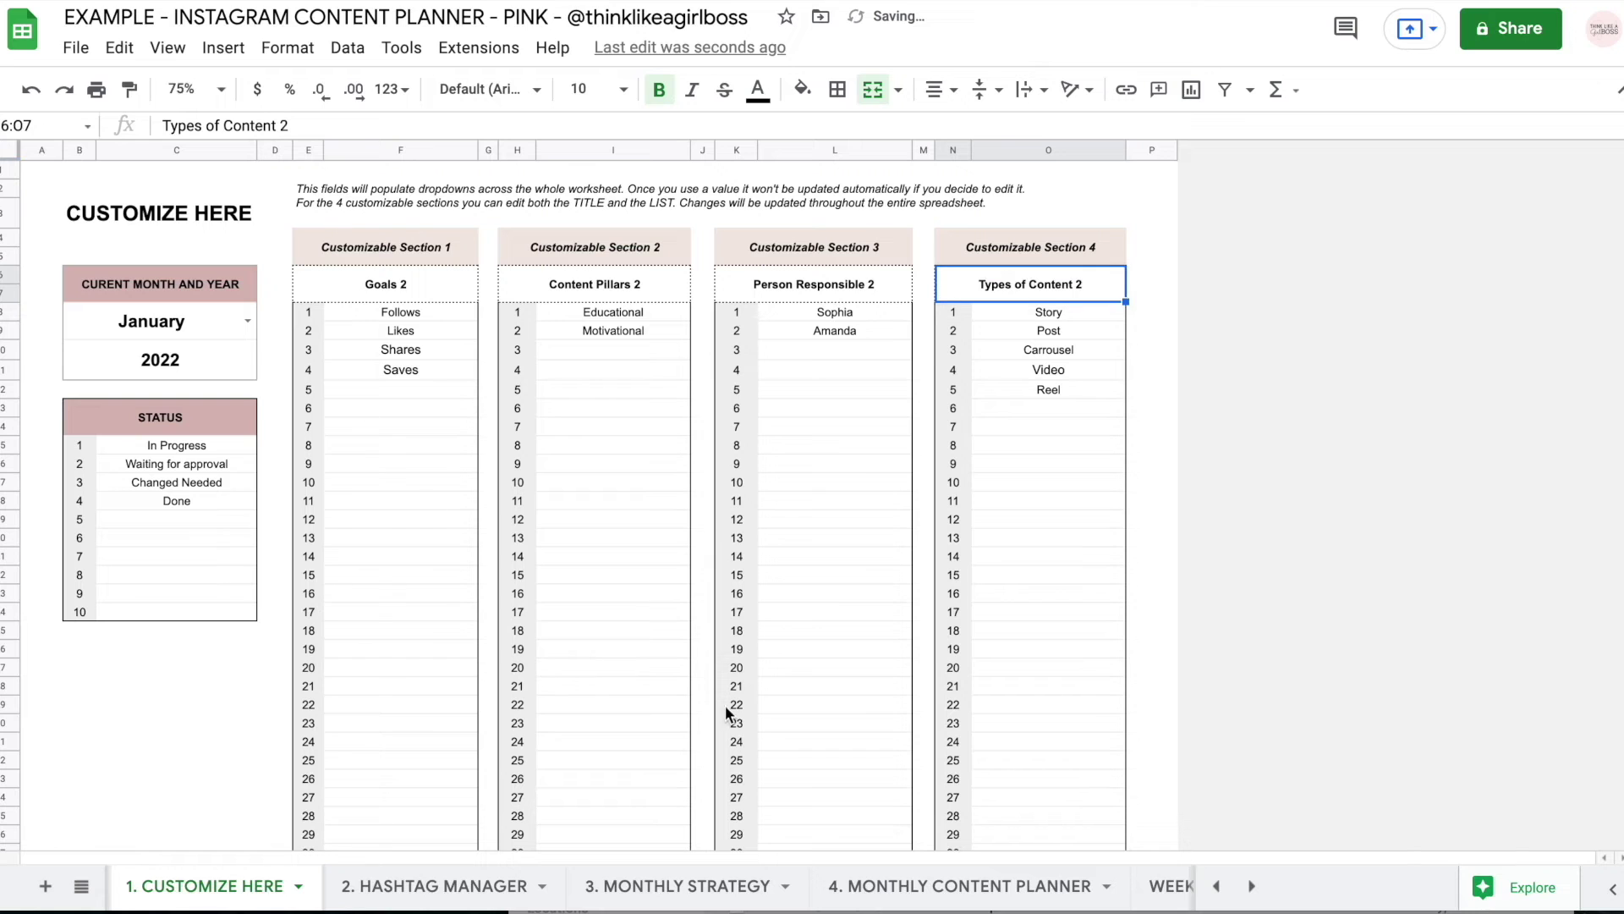
# Check the renamed column headings for weeks 1 and 2 on the monthly planner sheet
pyautogui.click(889, 882)
pyautogui.moveTo(819, 446); pyautogui.dragTo(1204, 440)
pyautogui.moveTo(784, 262); pyautogui.dragTo(1159, 369)
pyautogui.click(617, 409)
pyautogui.click(826, 408)
pyautogui.click(1039, 412)
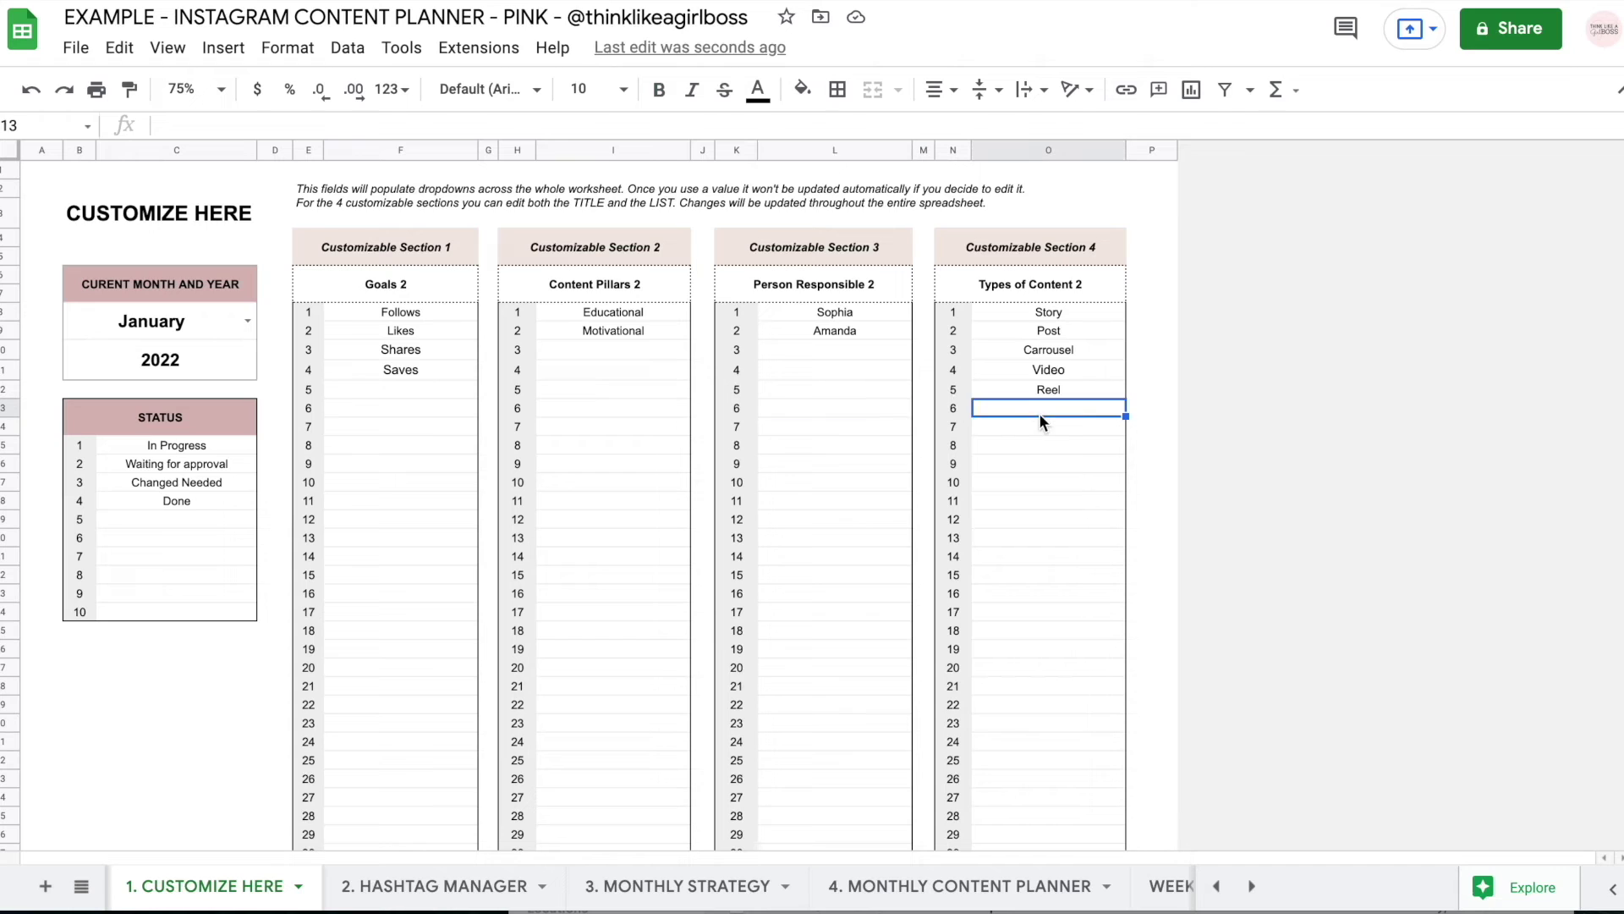
# Add 'whatever', 'you' and 'want' as new entries in the Goals list
pyautogui.click(384, 394)
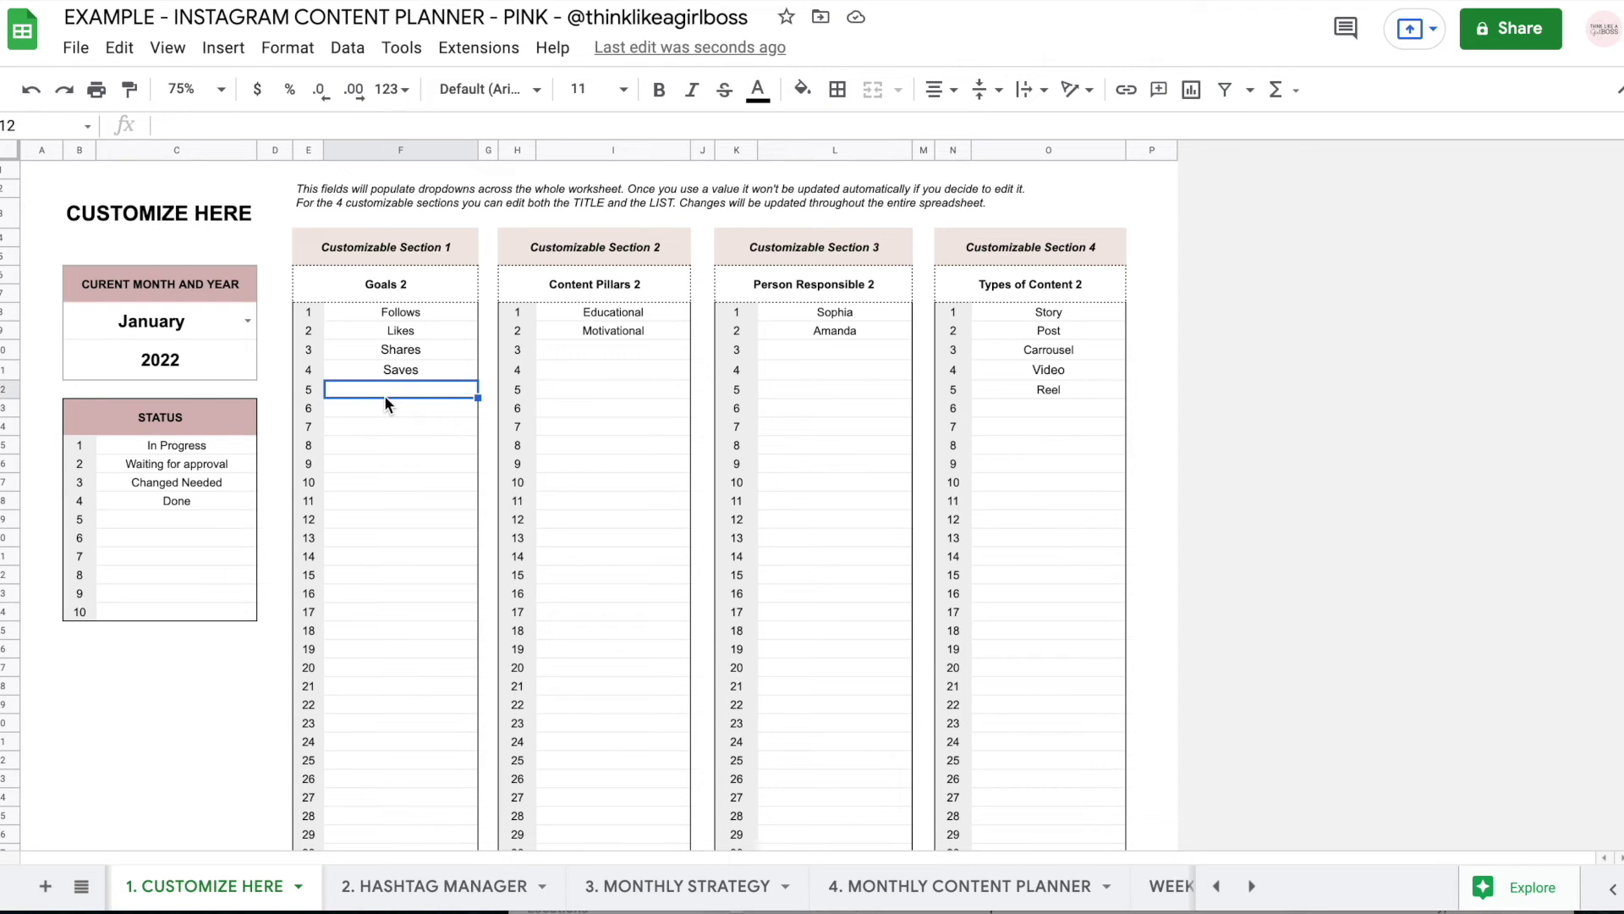
pyautogui.write('whatever')
pyautogui.press('Return')
pyautogui.write('you')
pyautogui.press('Return')
pyautogui.write('want')
pyautogui.press('Return')
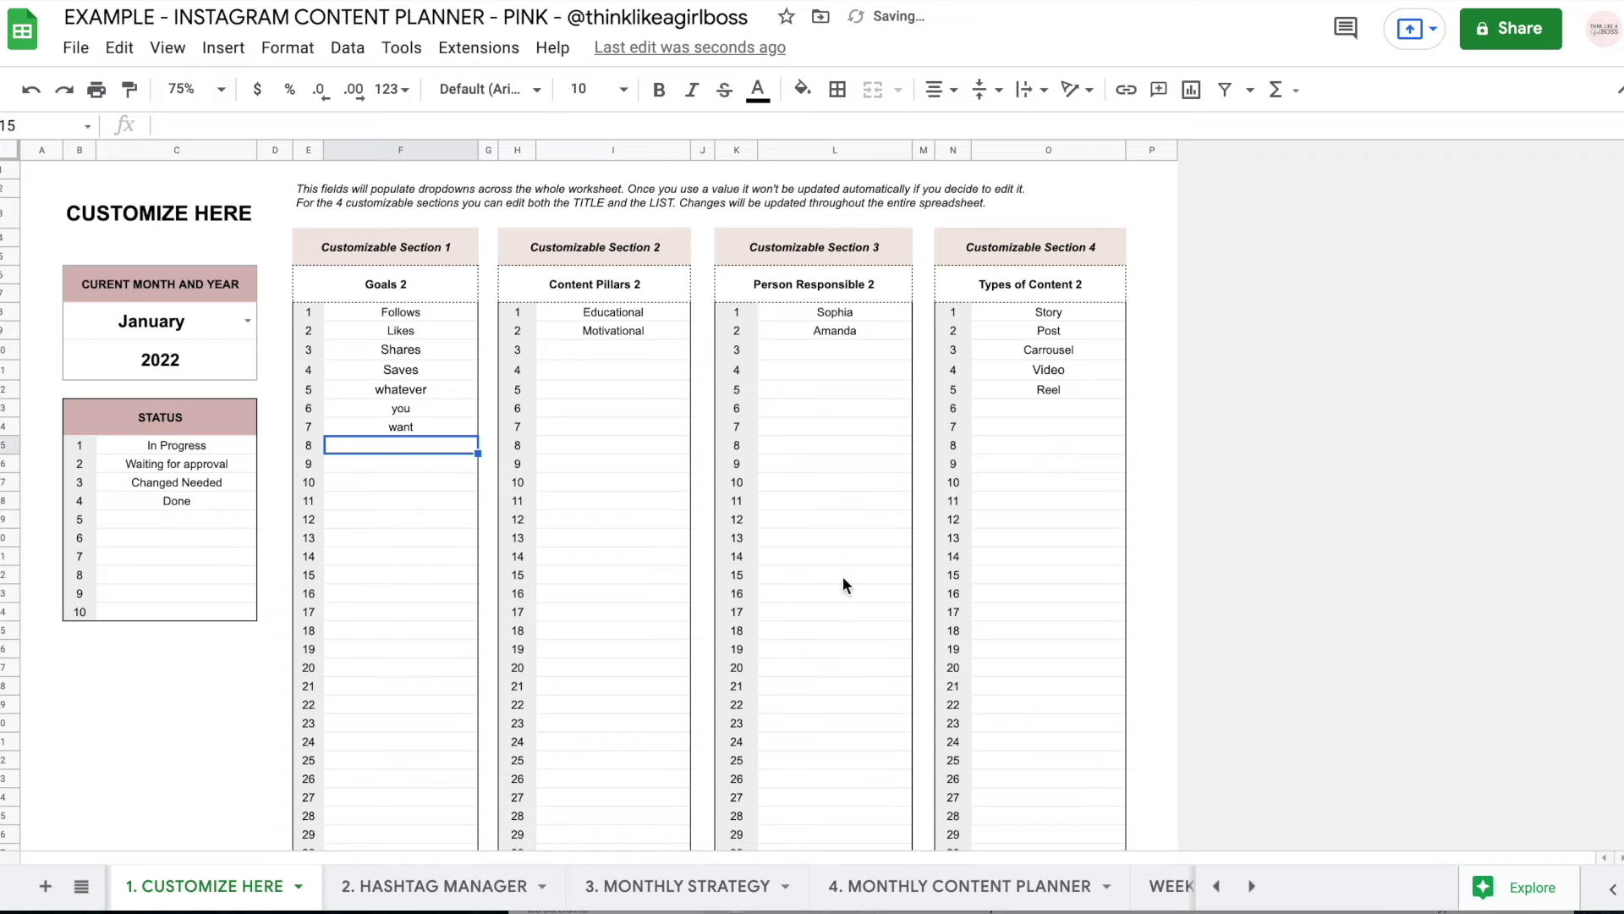
# Confirm the new goals appear in post 1's Goals 2 choices on 4. MONTHLY CONTENT PLANNER
pyautogui.click(963, 887)
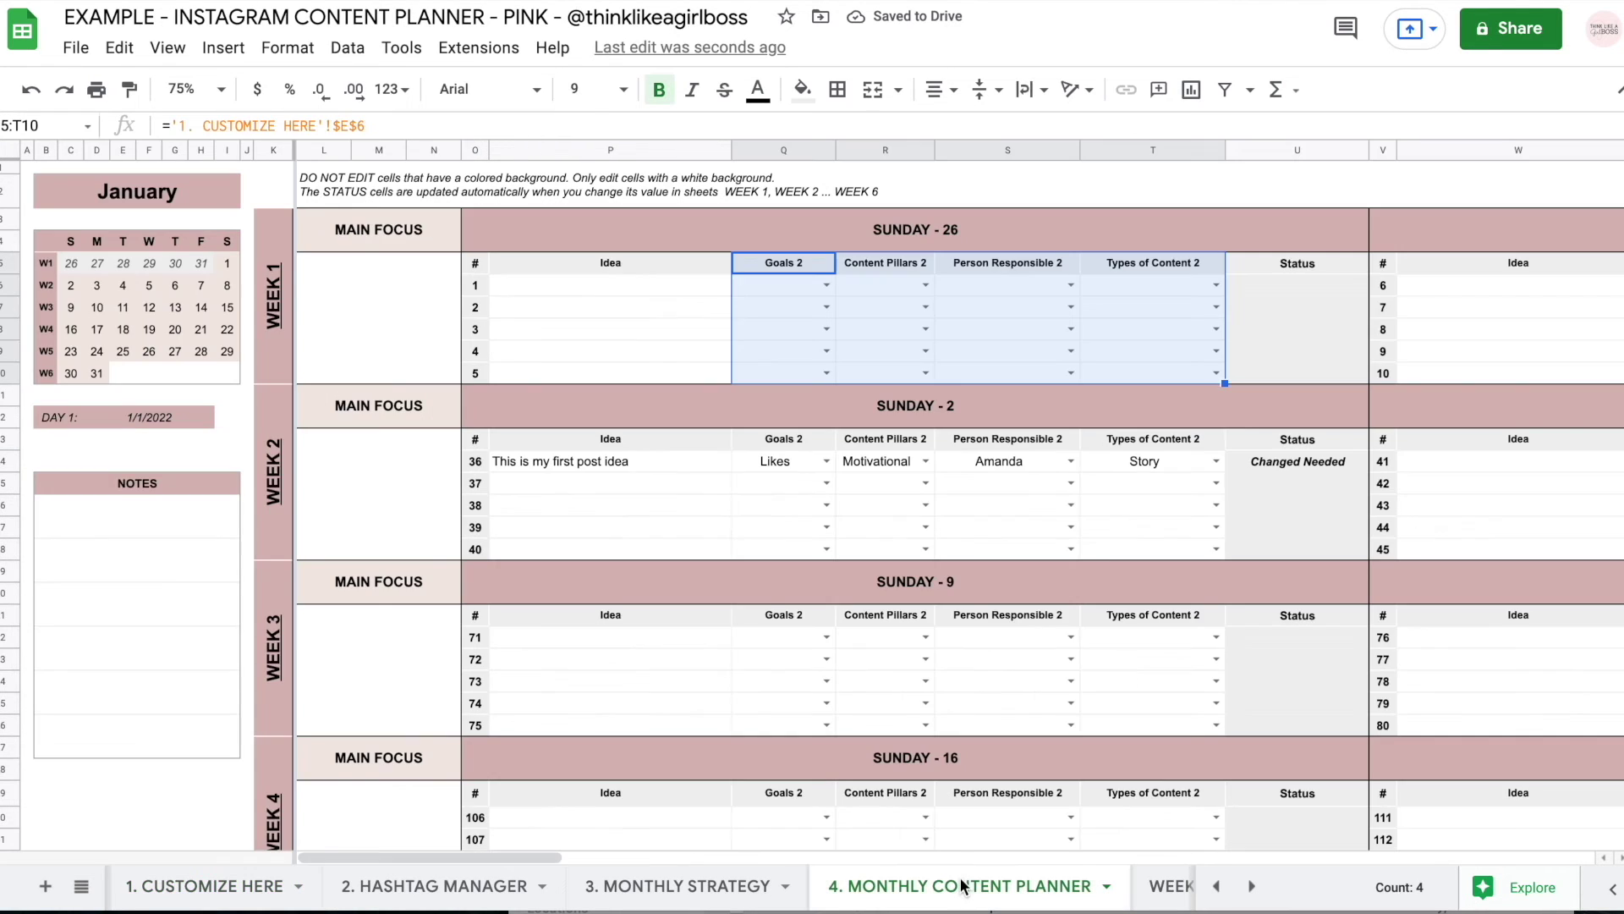
pyautogui.click(829, 285)
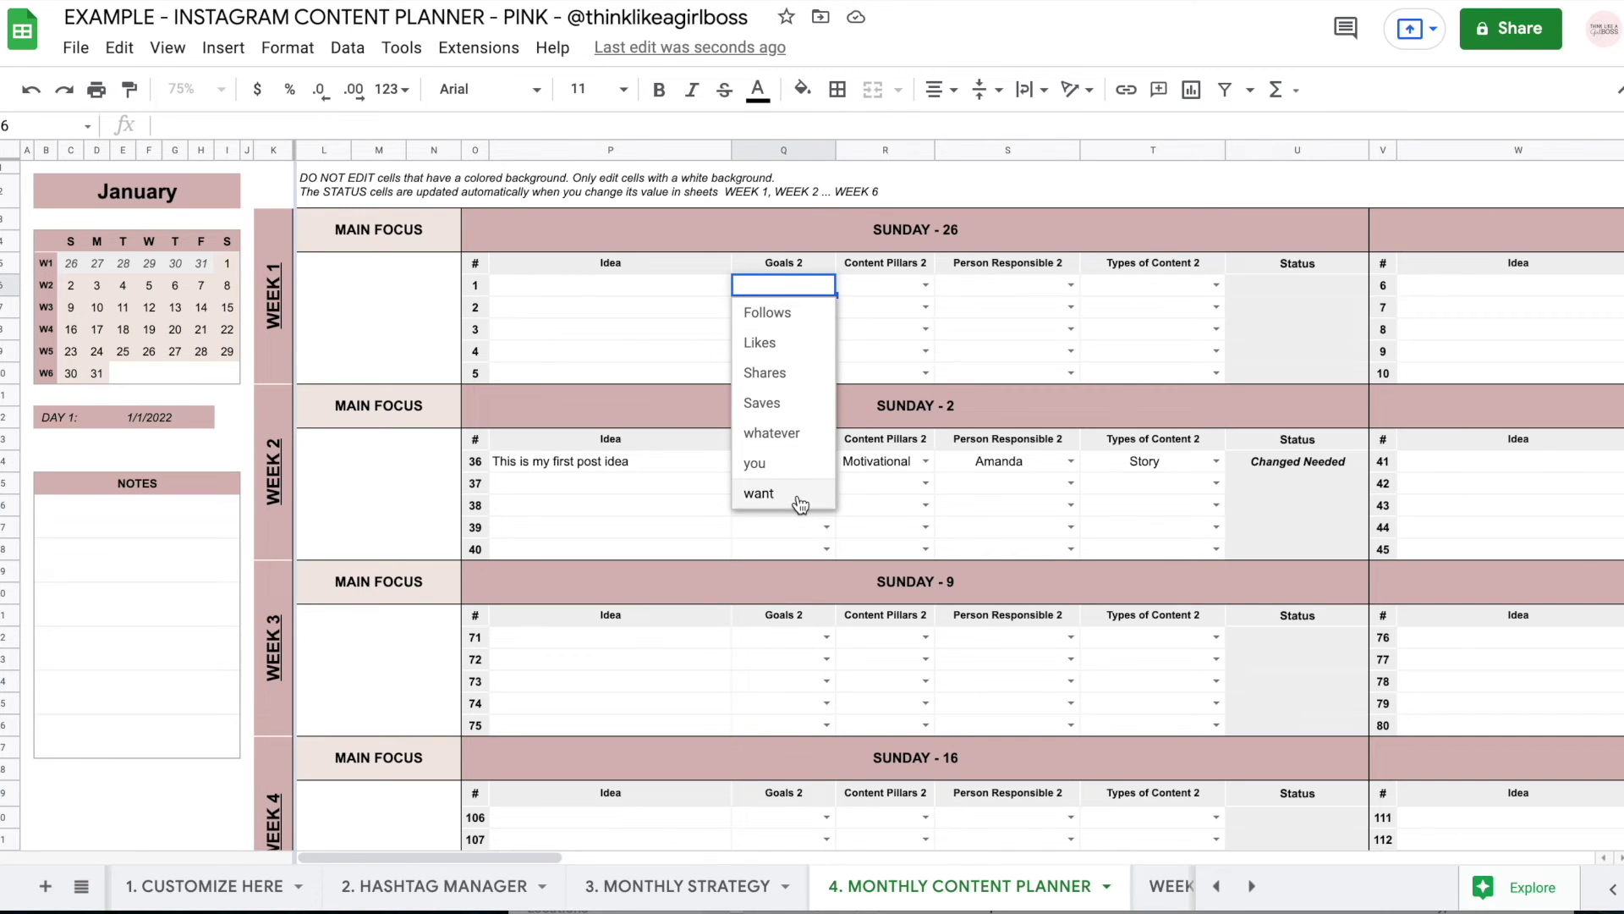
pyautogui.moveTo(783, 263); pyautogui.dragTo(1170, 372)
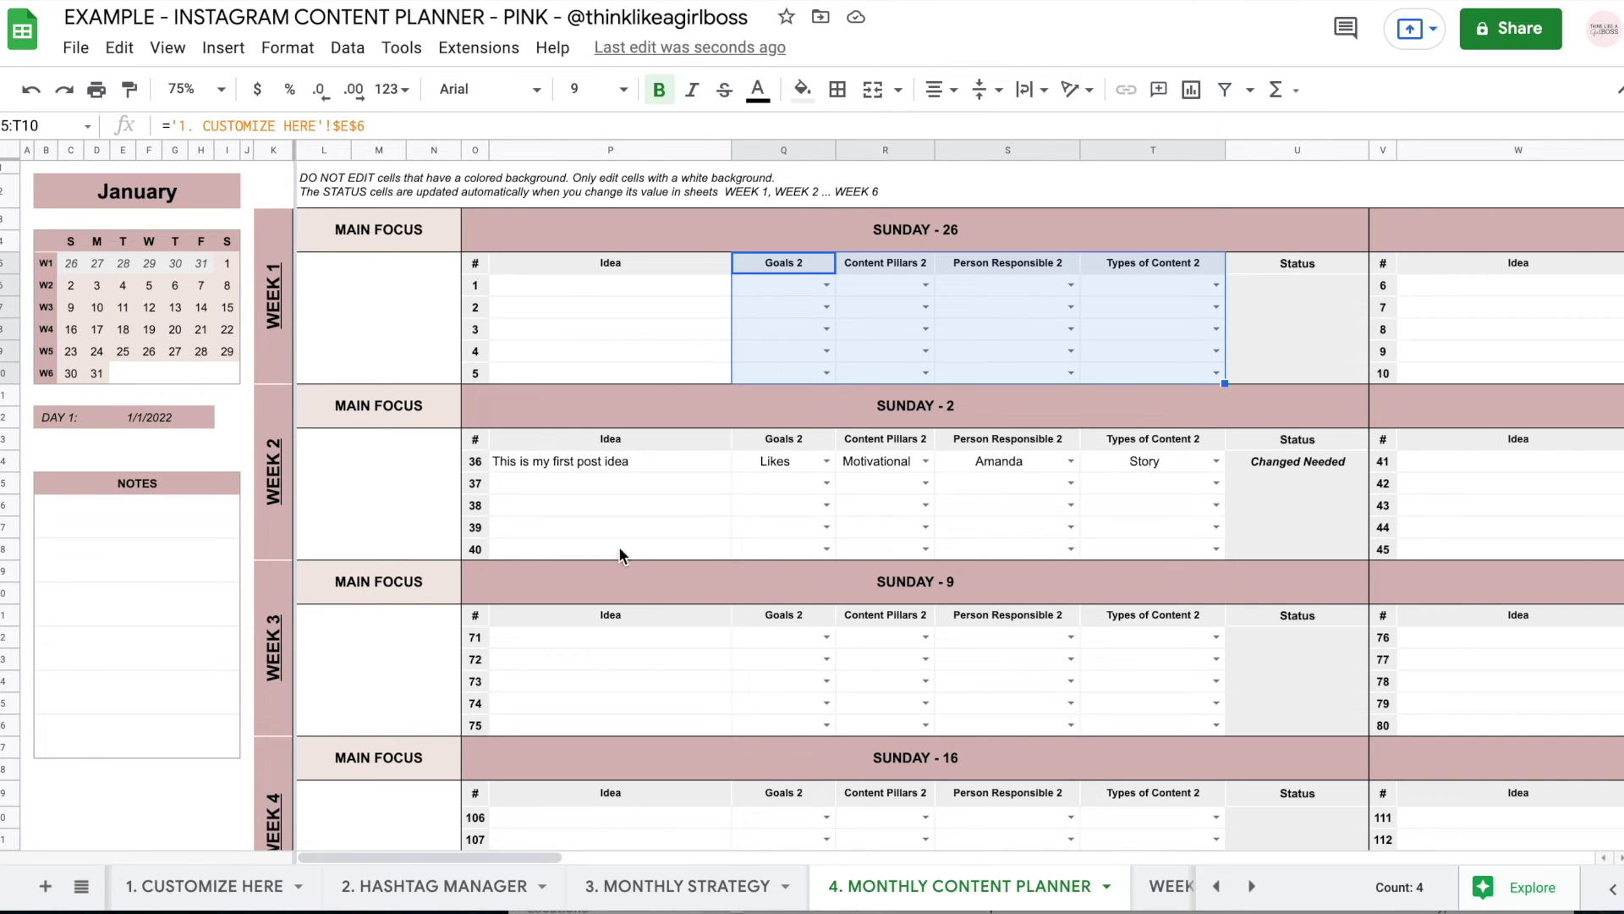
pyautogui.click(212, 886)
pyautogui.click(176, 519)
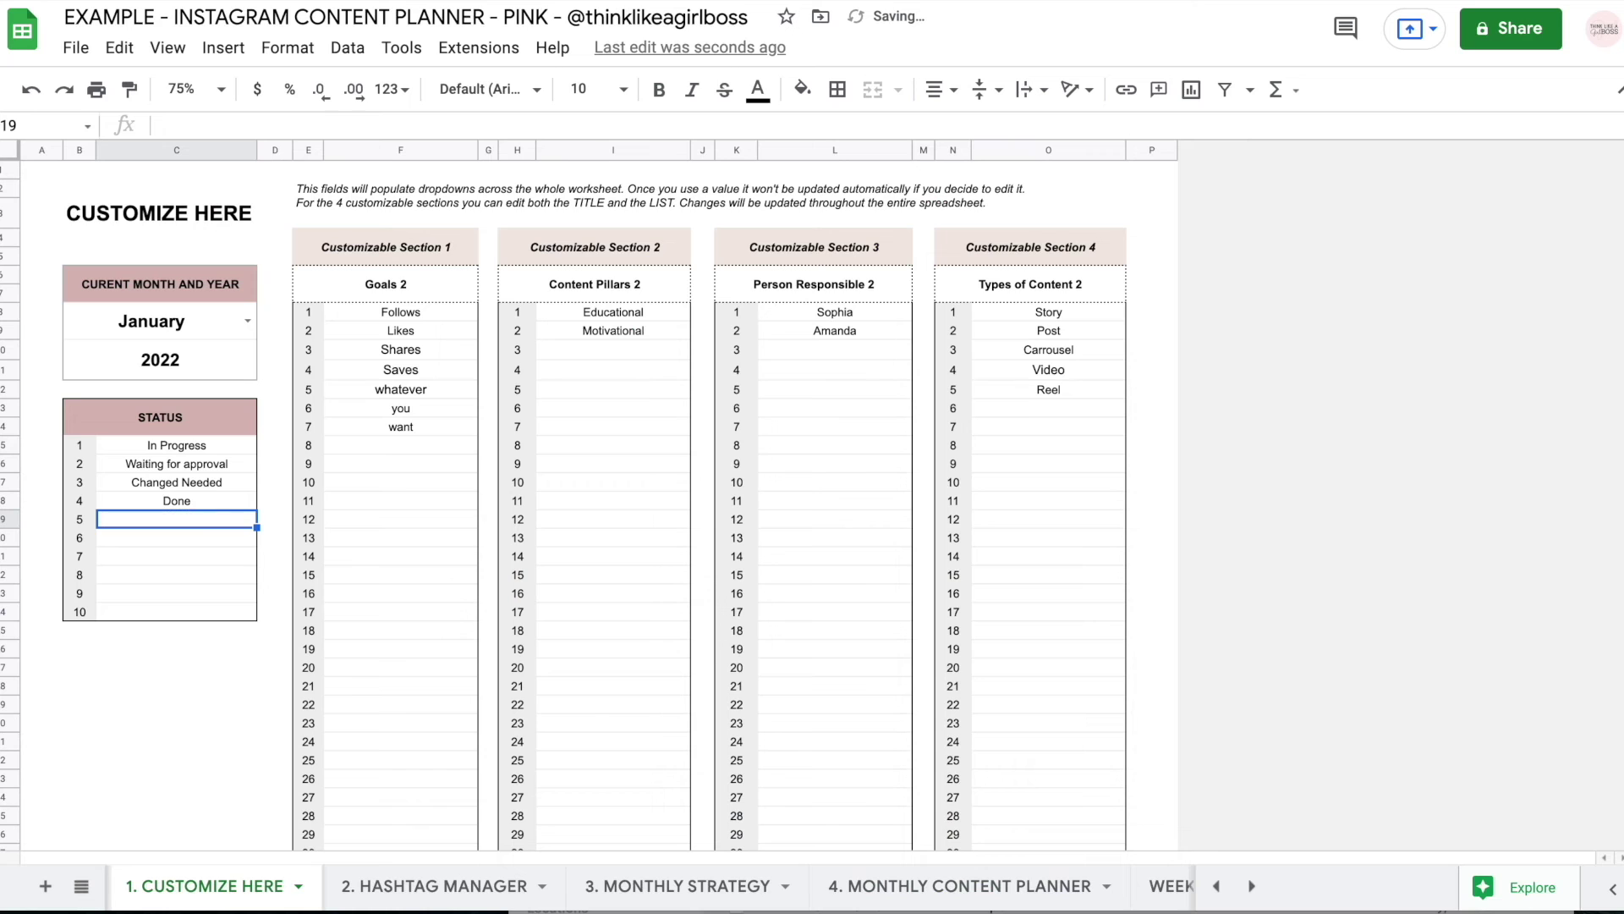
# Zoom the sheet to 90% and add a new status entry, typed as 'new statis'
pyautogui.click(222, 88)
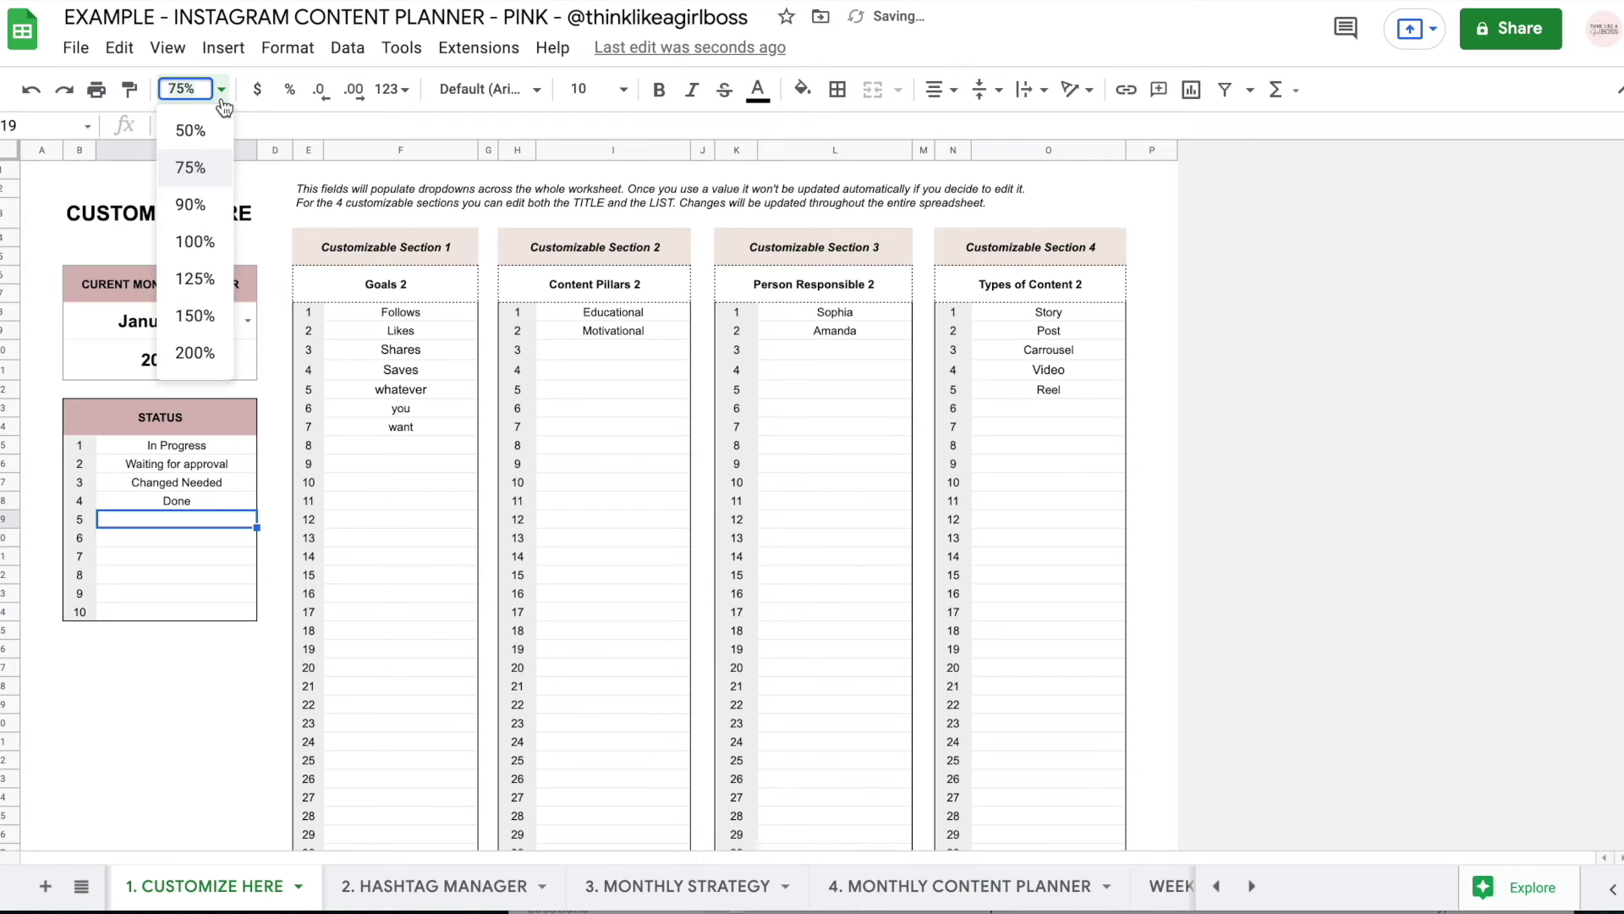
pyautogui.click(197, 200)
pyautogui.write('new statis')
pyautogui.press('Return')
# On the WEEK 2 sheet, set Sunday's post status to new status
pyautogui.moveTo(1039, 903)
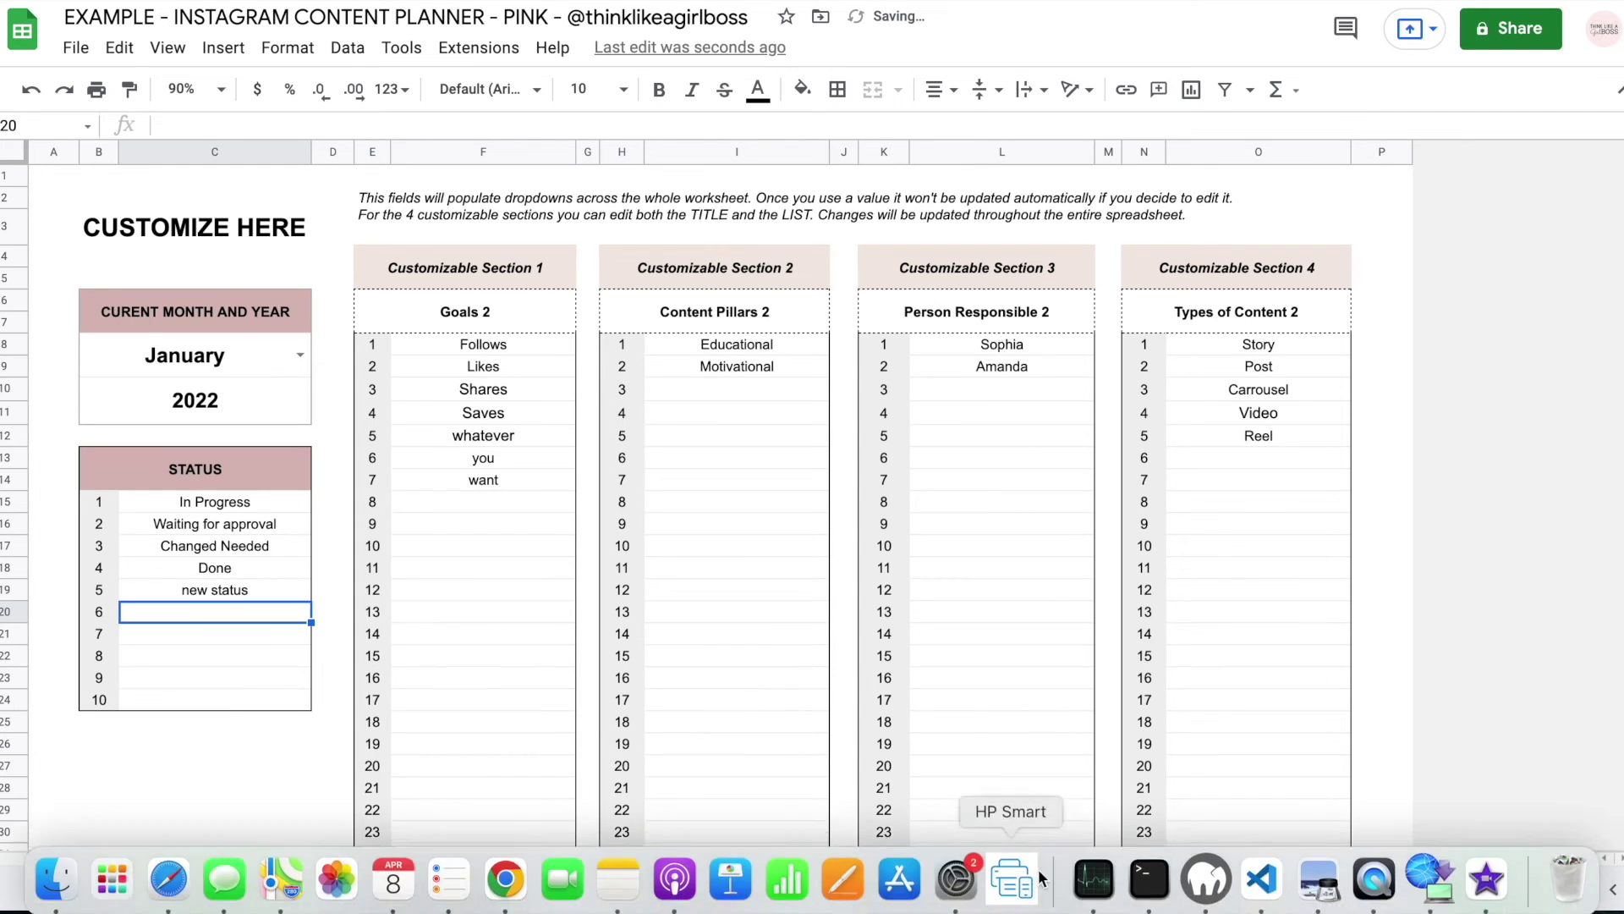
pyautogui.hscroll(3, 1015, 885)
pyautogui.click(1092, 884)
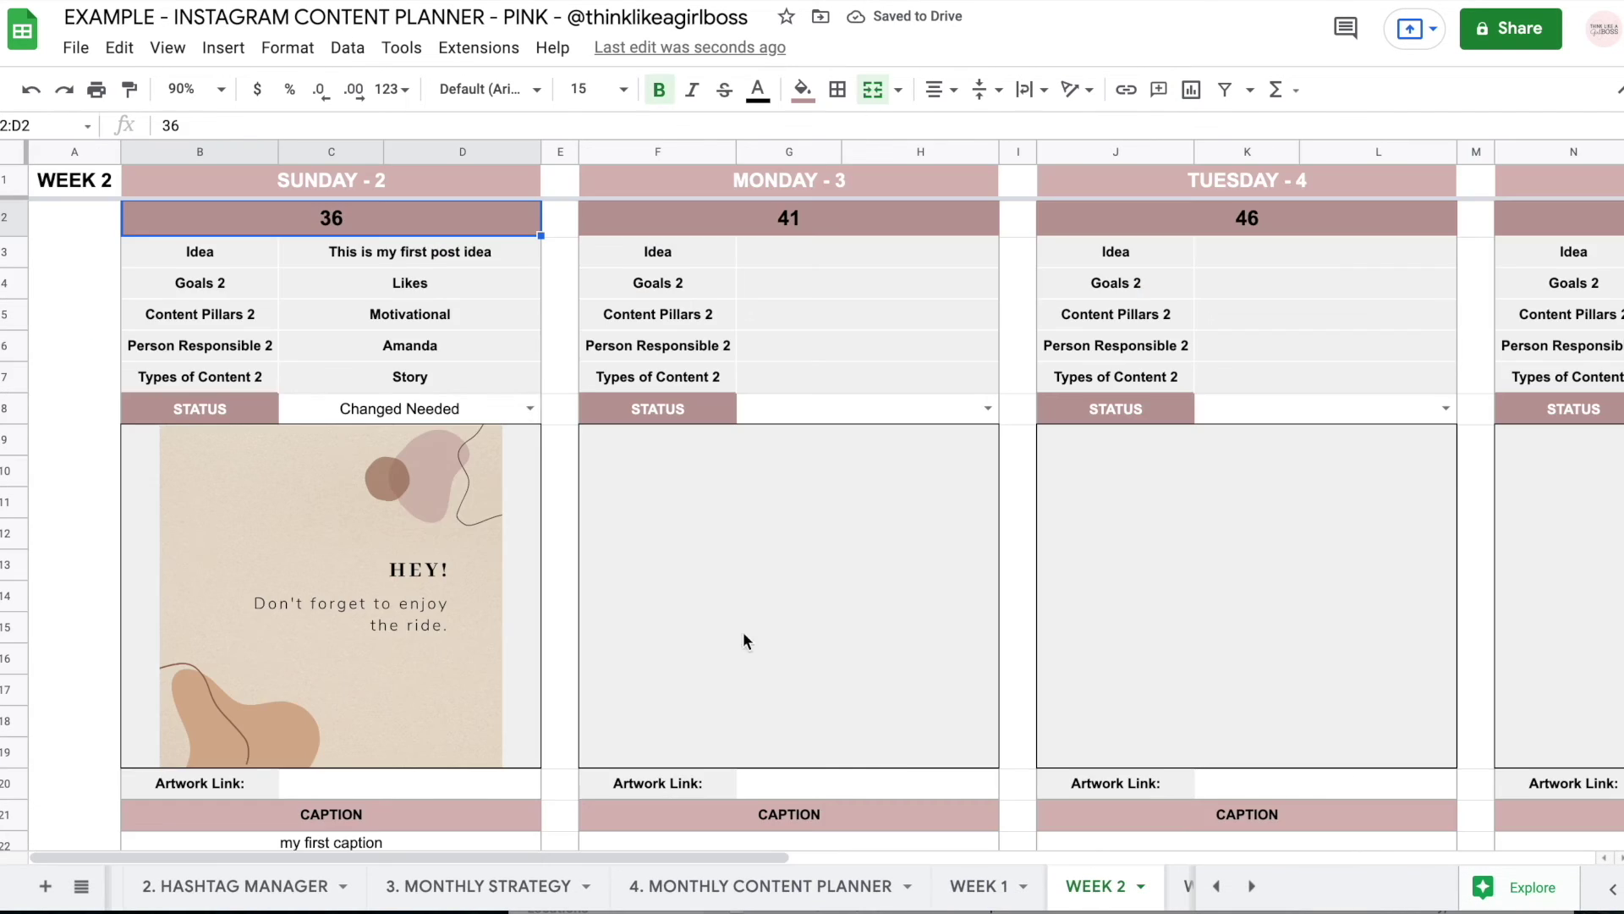
pyautogui.click(529, 408)
pyautogui.click(341, 562)
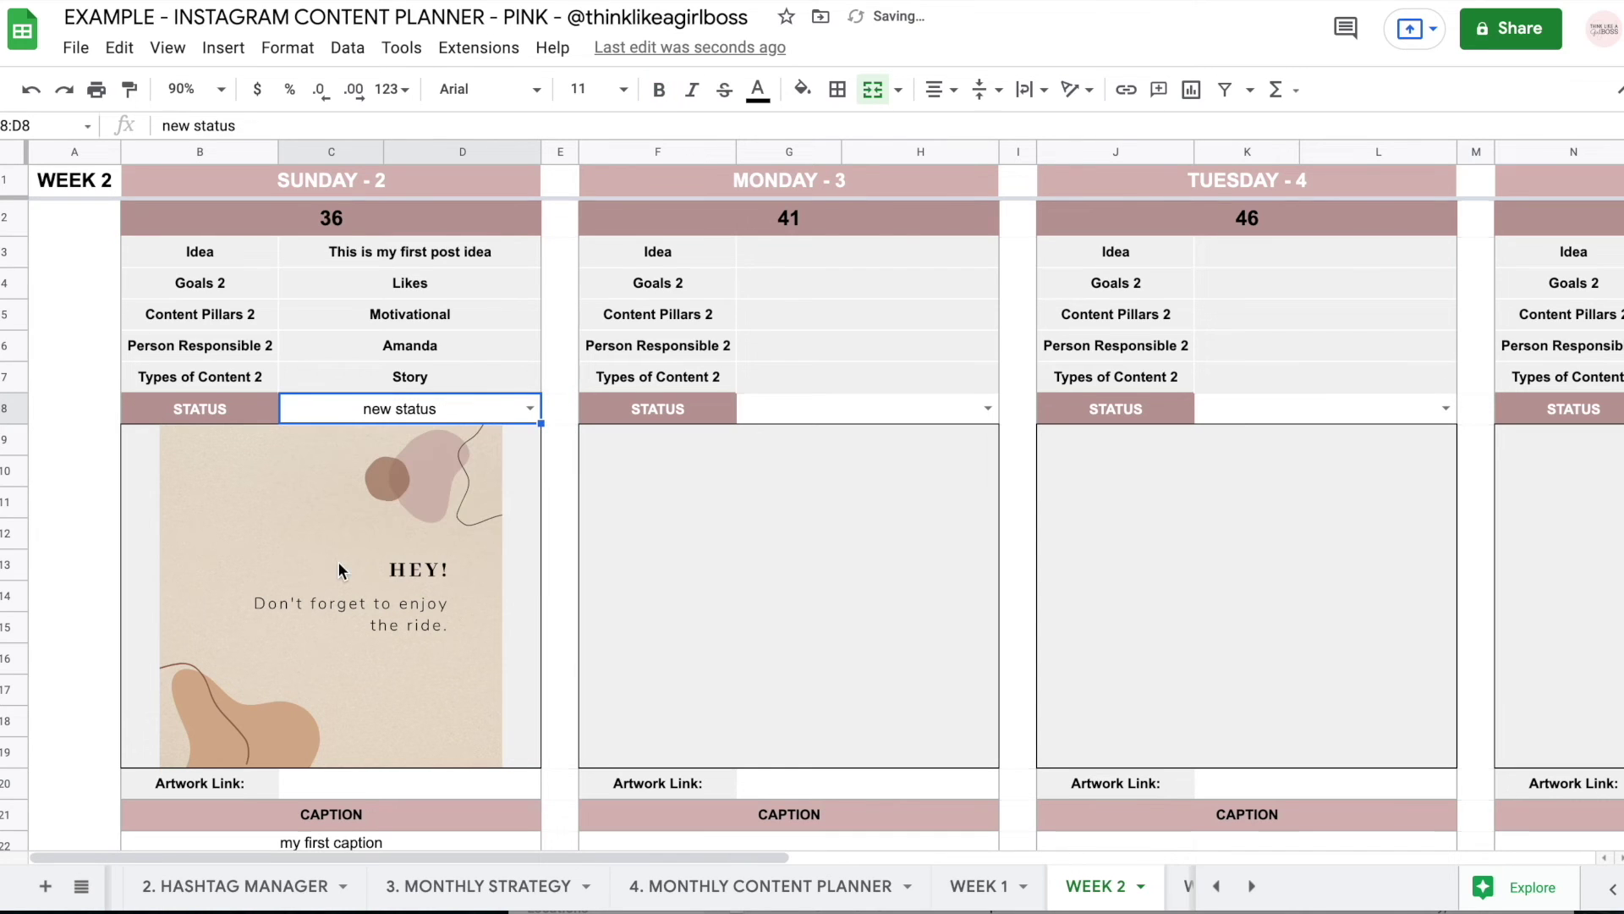
# Check the Week 2 Status column down to row 40 in the monthly content planner
pyautogui.click(689, 886)
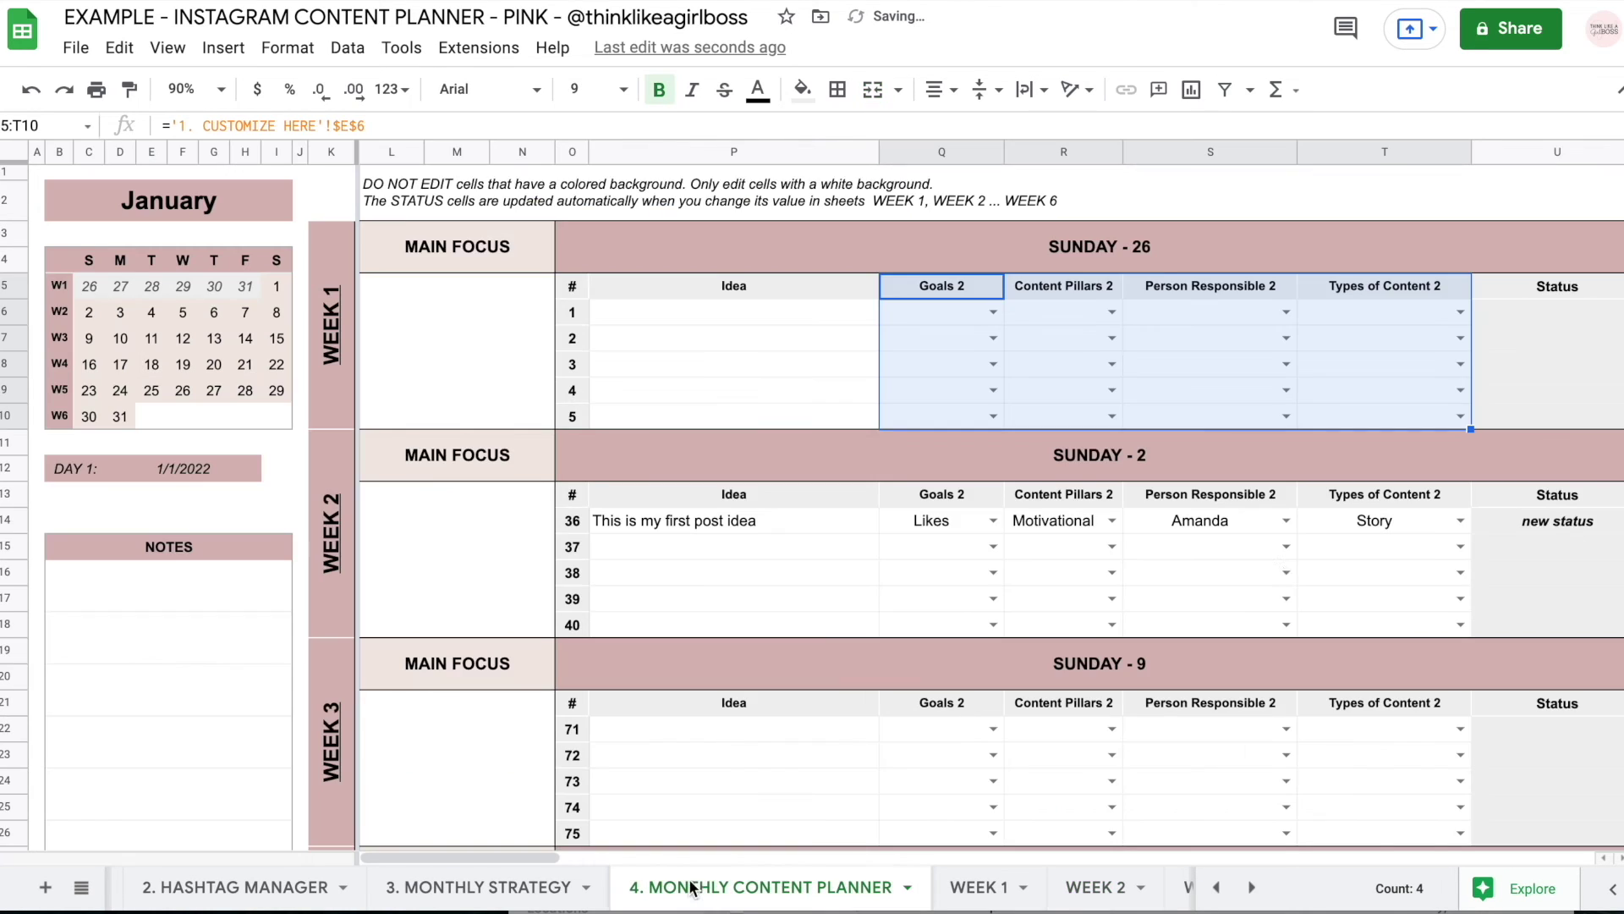
pyautogui.hscroll(3, 1337, 508)
pyautogui.click(1372, 605)
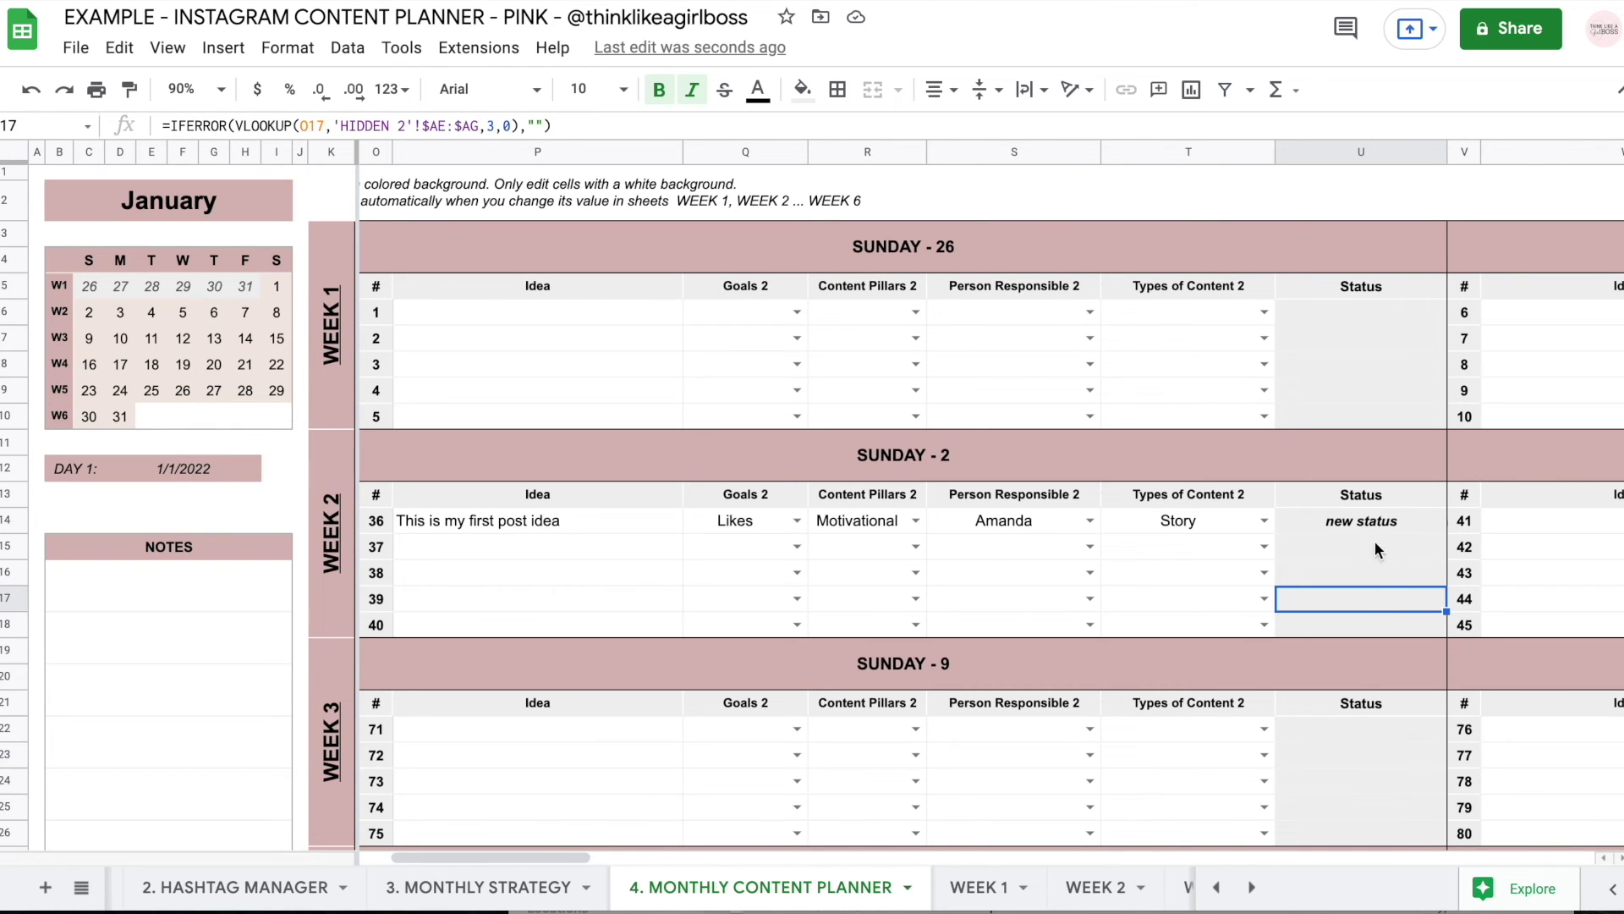
pyautogui.moveTo(1374, 496); pyautogui.dragTo(1373, 622)
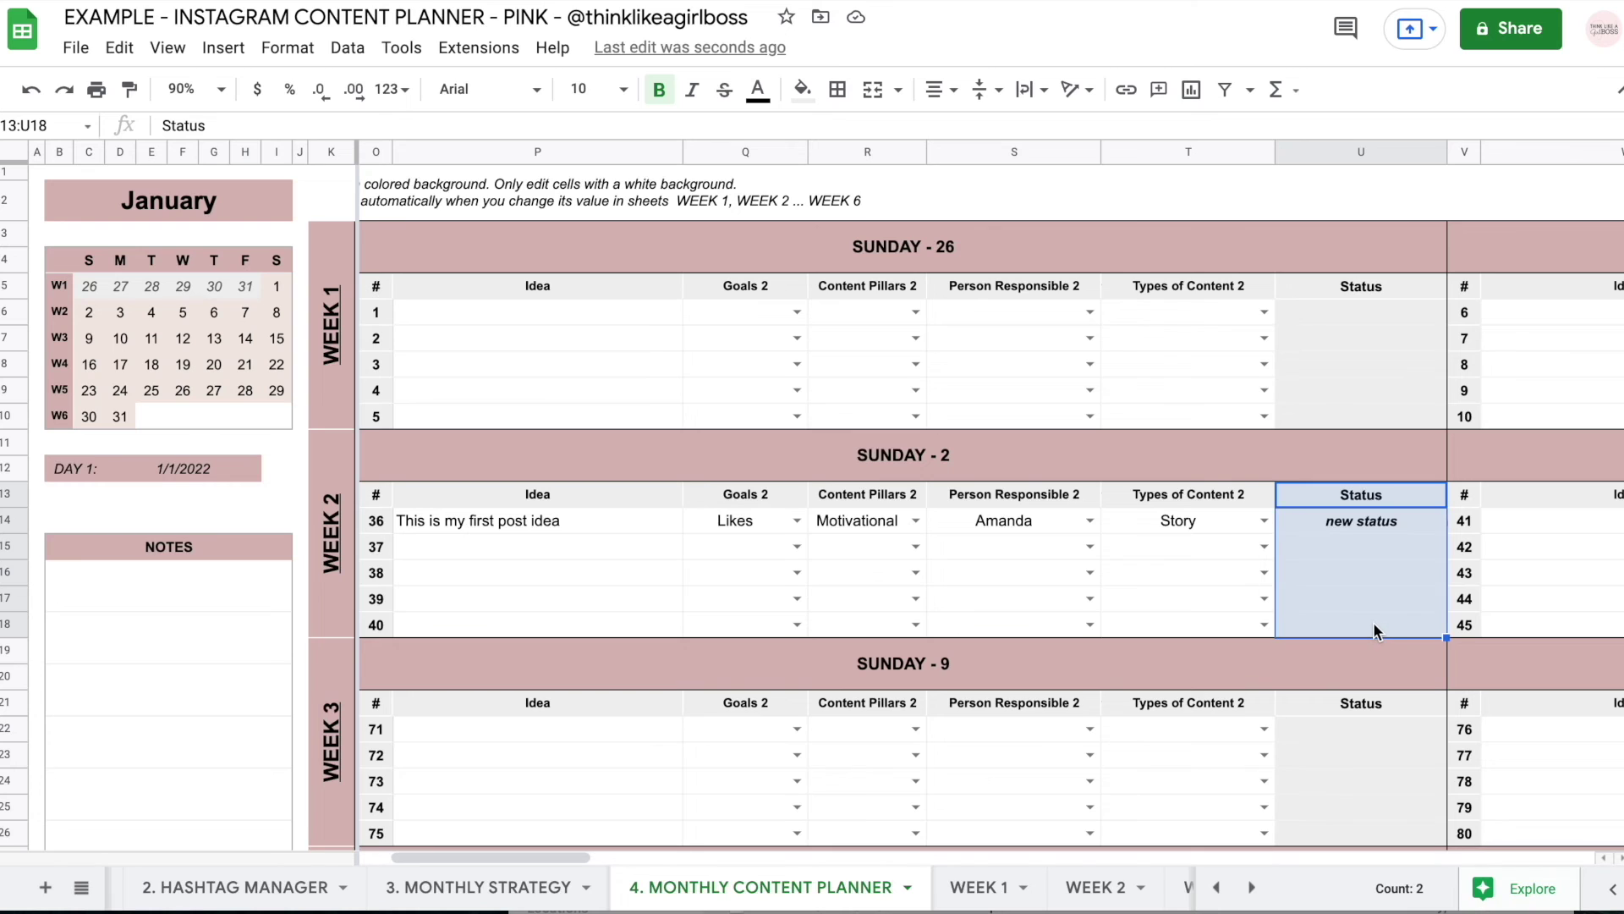
pyautogui.hscroll(-2, 1220, 575)
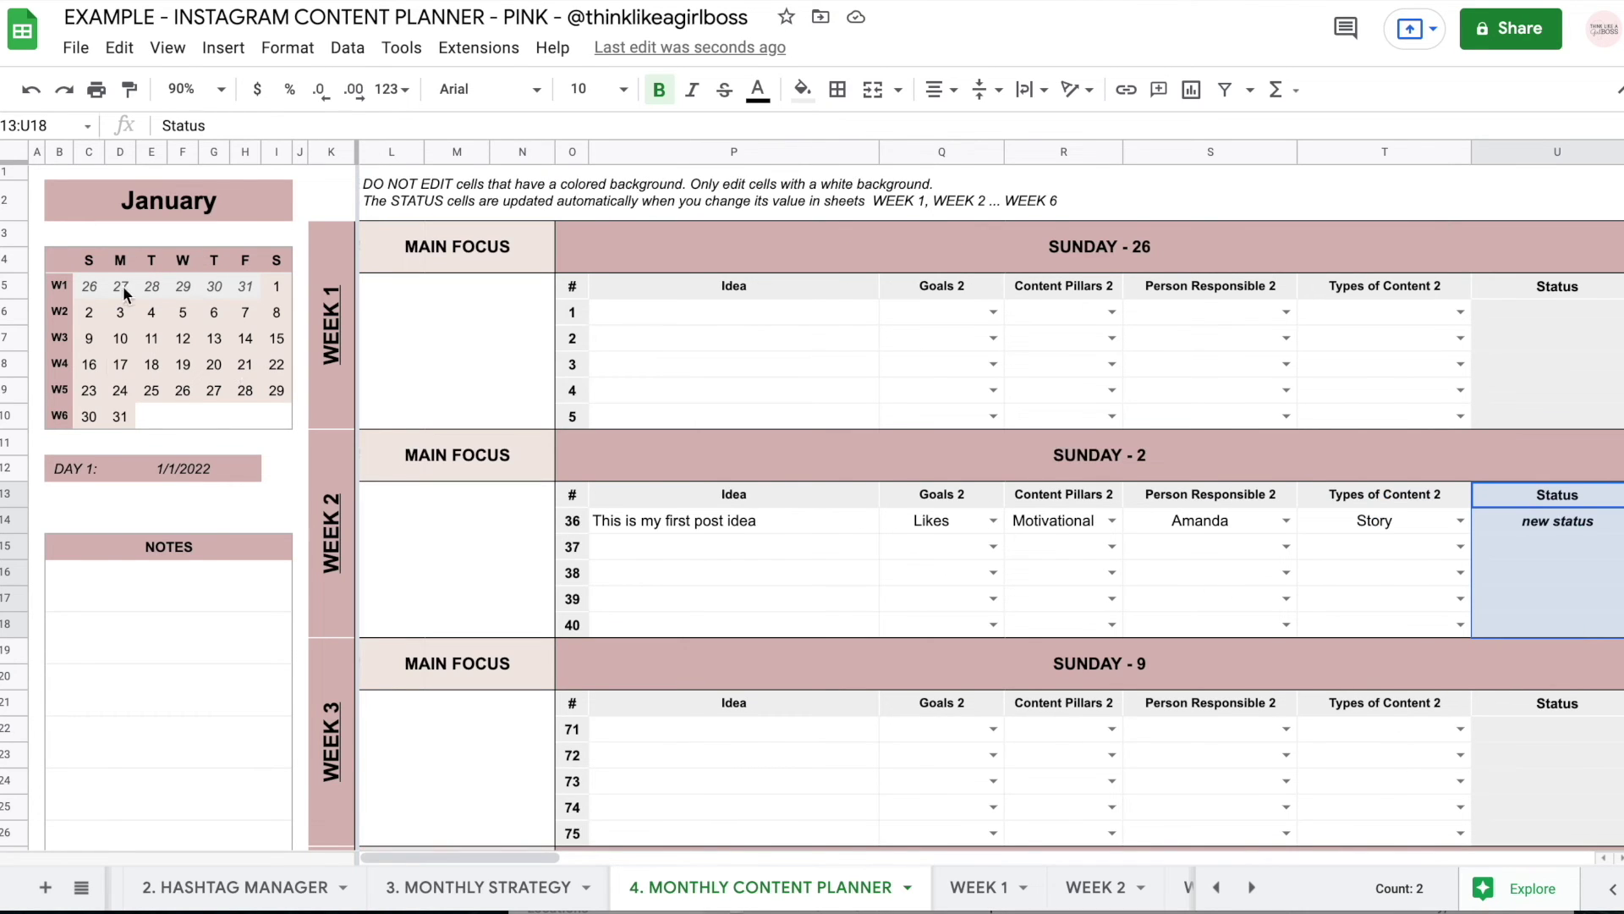
pyautogui.hscroll(-2, 193, 888)
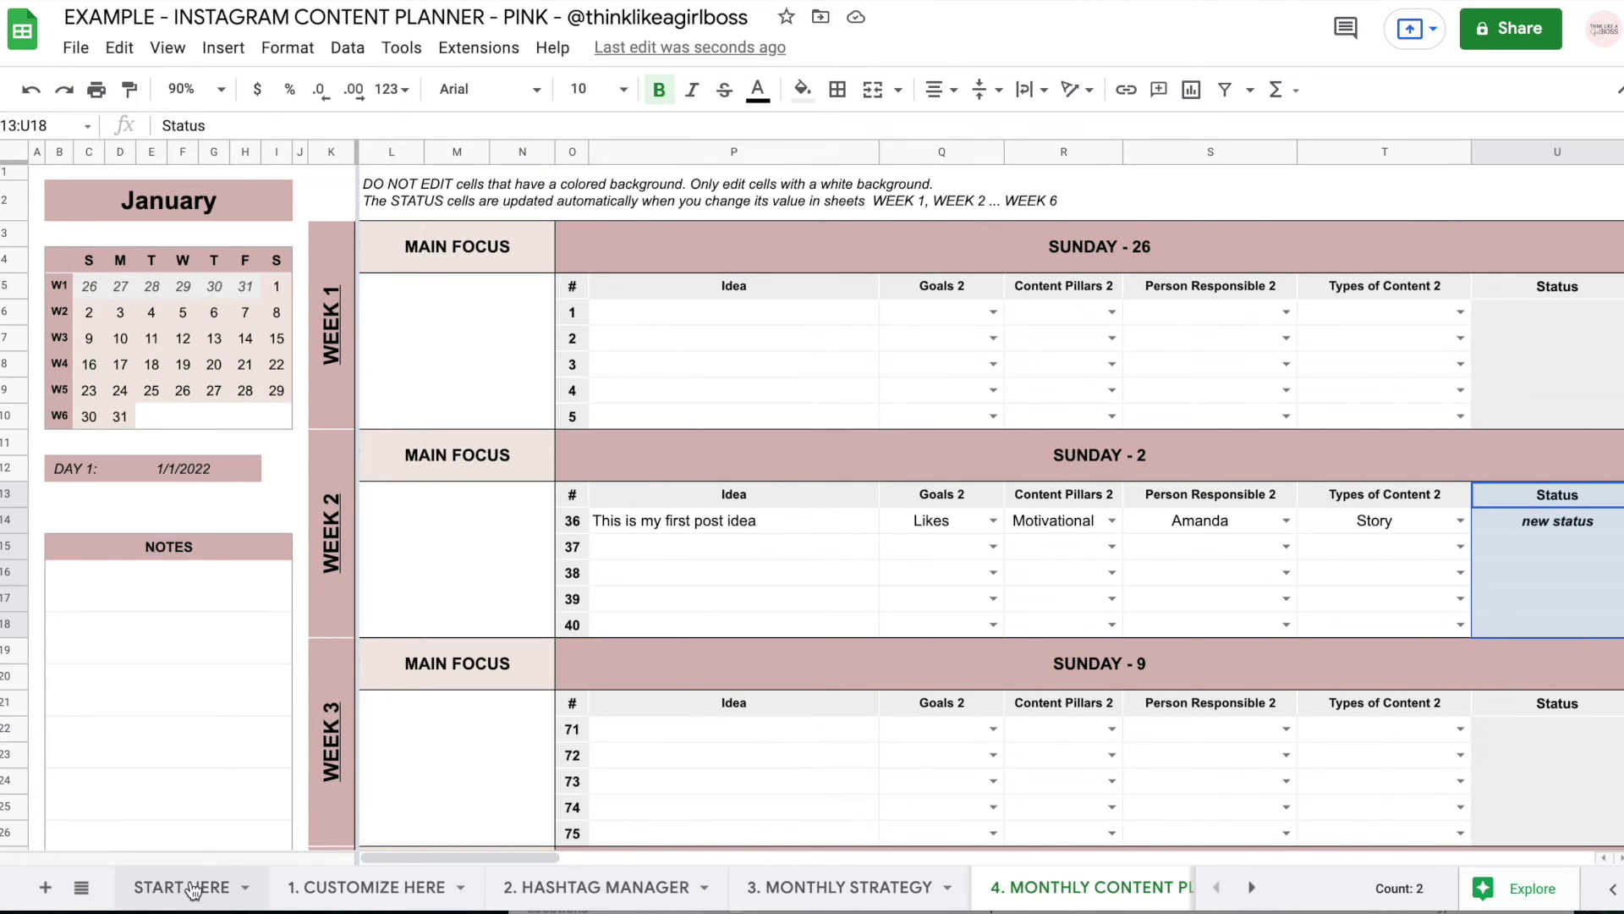
# Change the current month to February on 1. CUSTOMIZE HERE
pyautogui.click(324, 887)
pyautogui.click(301, 356)
pyautogui.click(173, 425)
# Check the planner's SUNDAY - 30, MONDAY - 31 and TUESDAY - 1 headers and the February 1 calendar day
pyautogui.click(1057, 887)
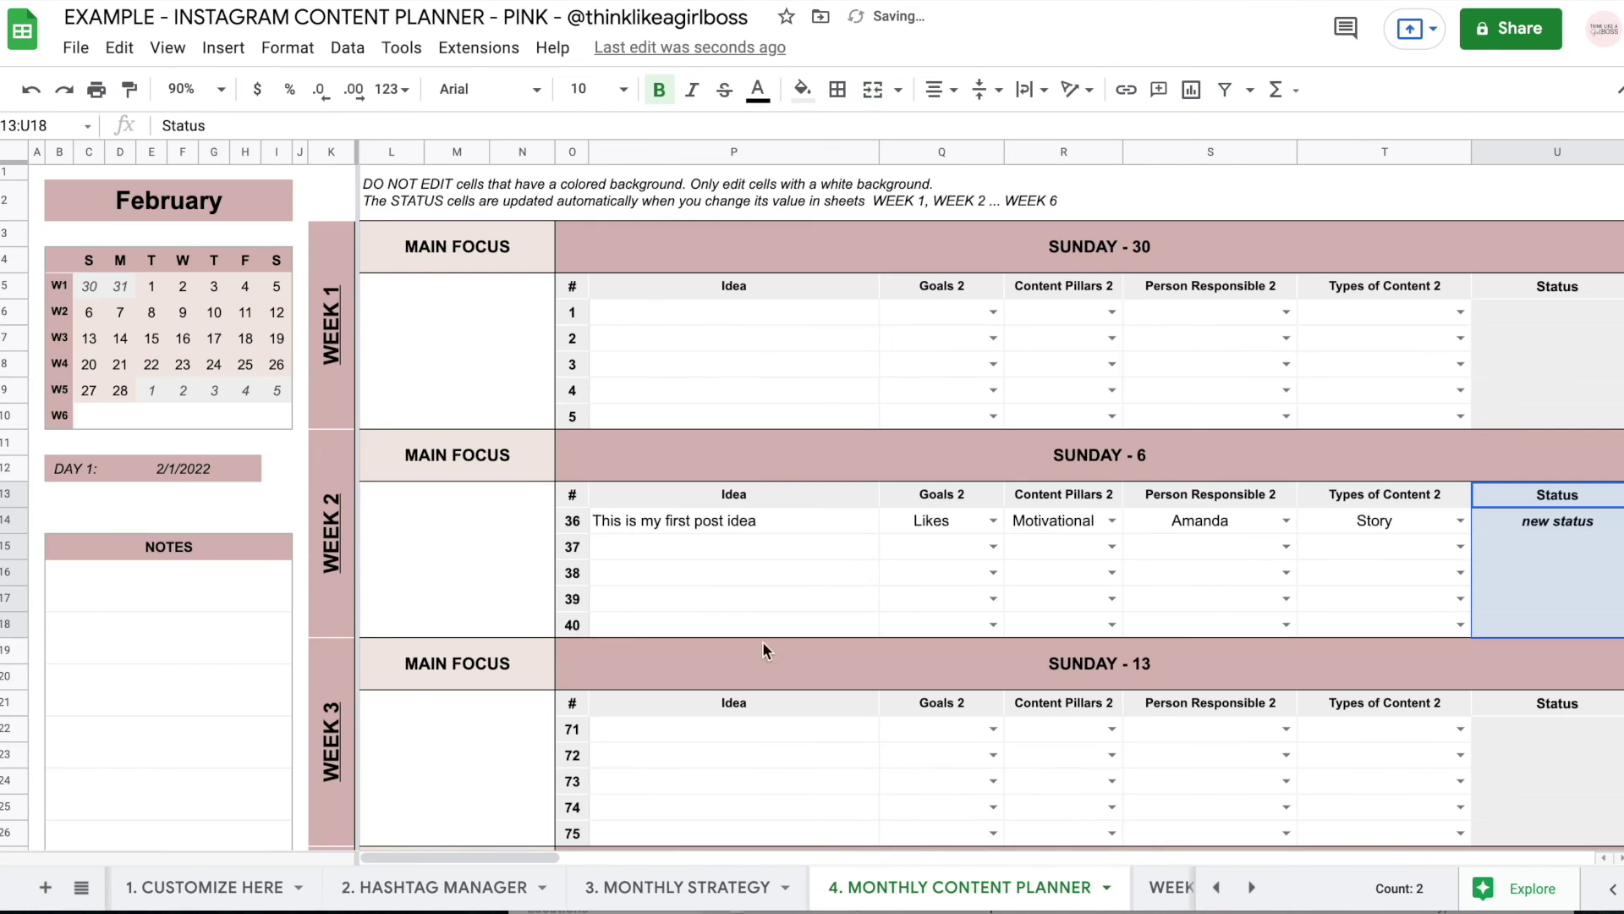
pyautogui.click(733, 246)
pyautogui.hscroll(5, 733, 246)
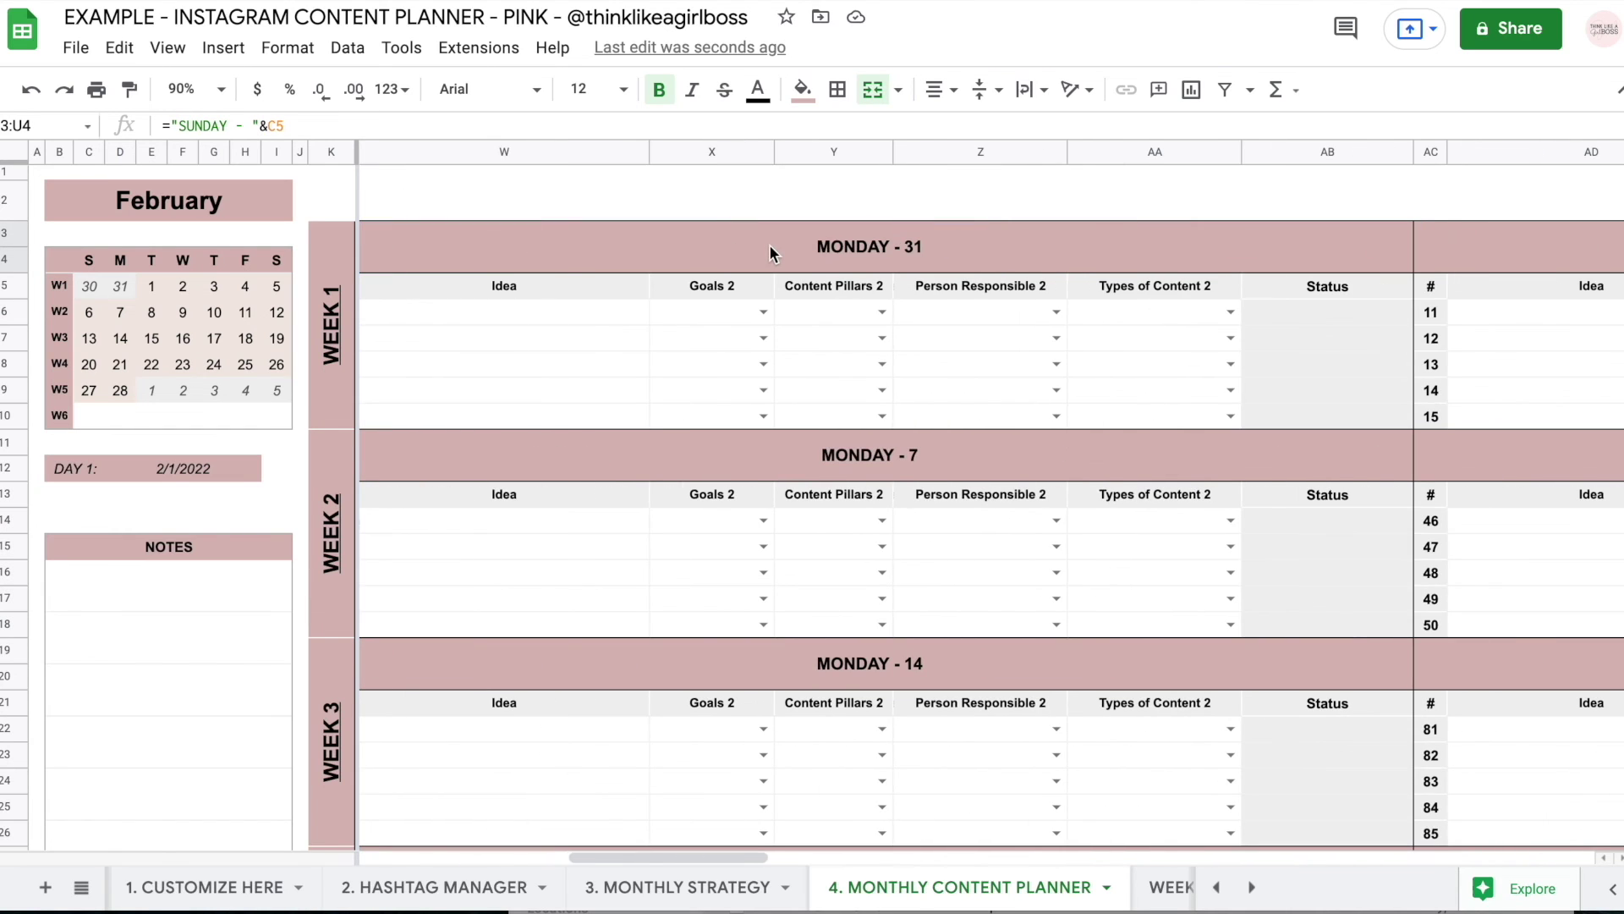
pyautogui.click(769, 245)
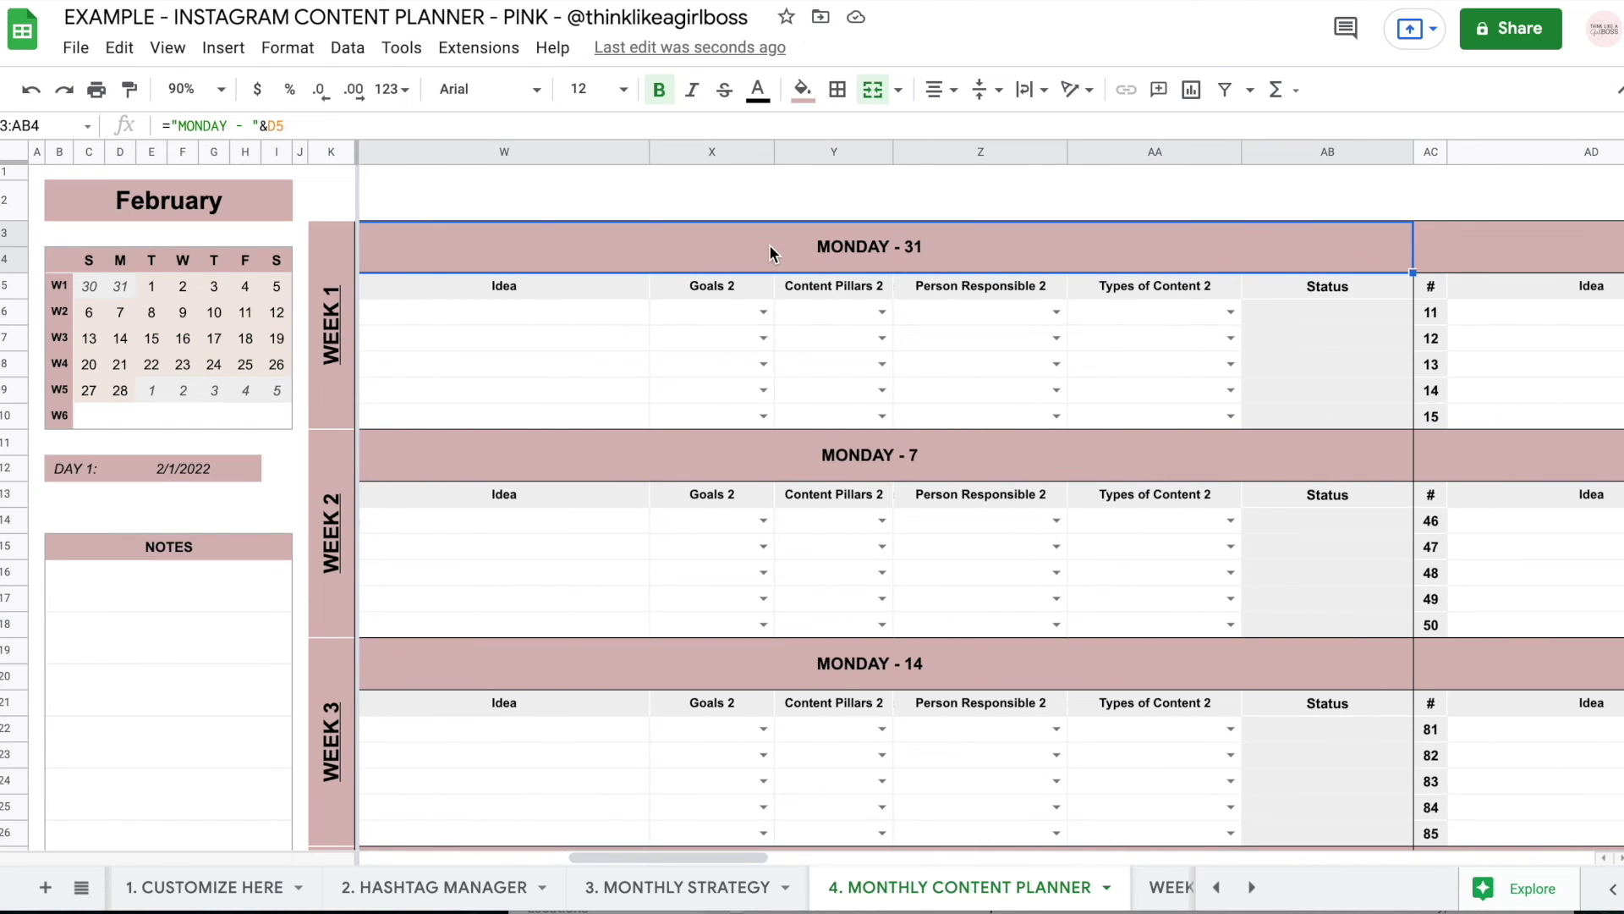
pyautogui.click(151, 287)
pyautogui.hscroll(4, 964, 254)
pyautogui.click(969, 246)
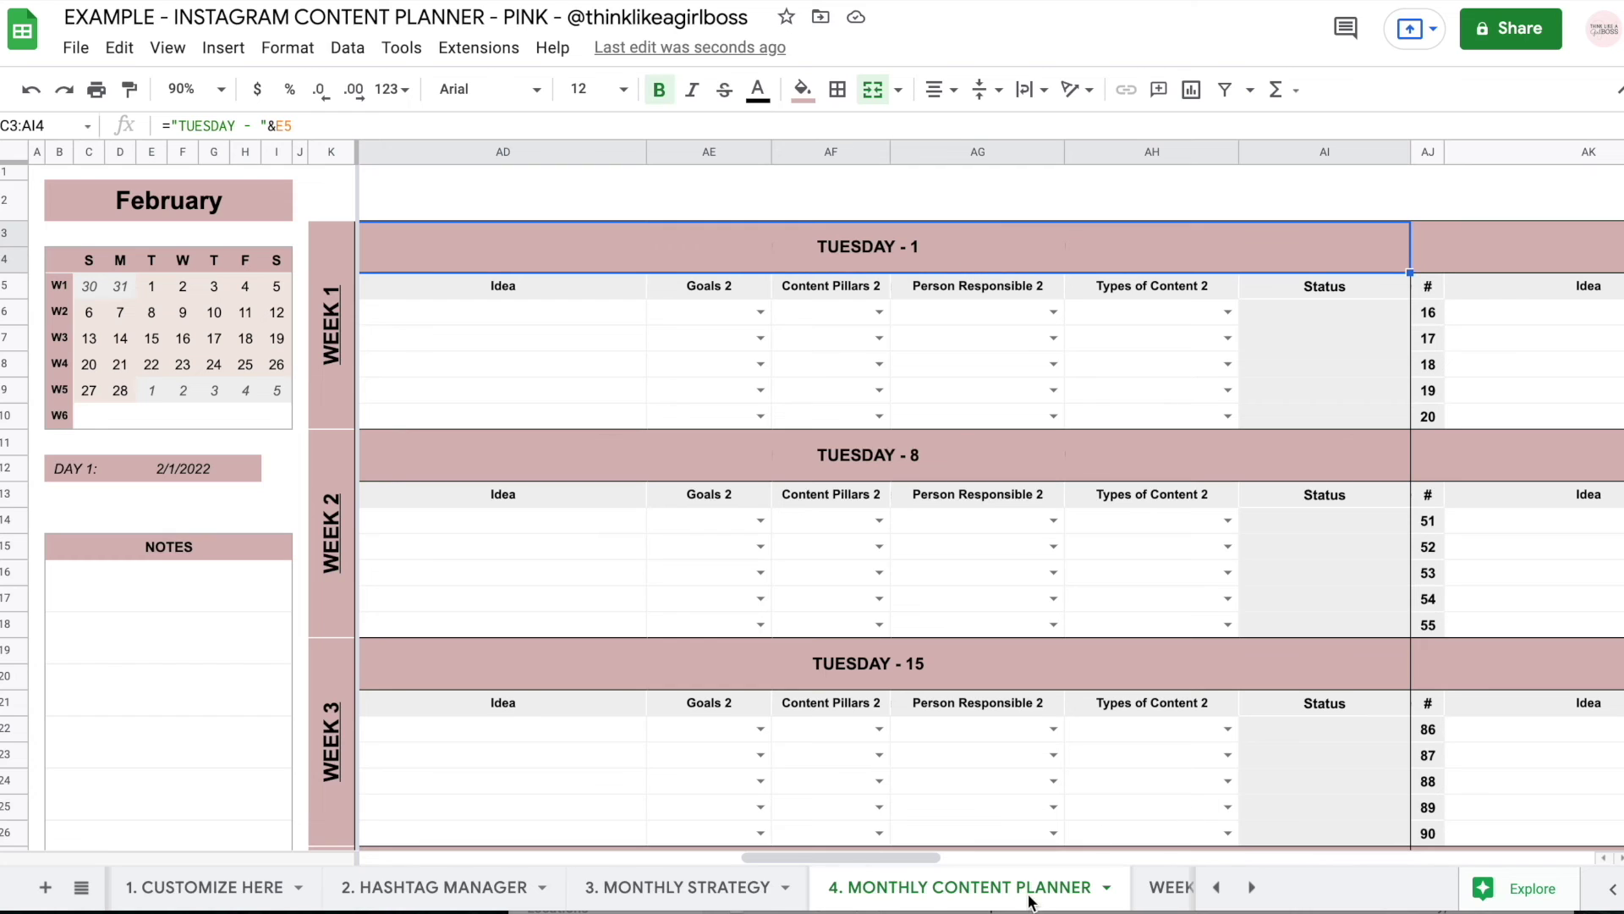
# Follow the WEEK 1 link to check its TUESDAY - 1 header, then go to 2. HASHTAG MANAGER
pyautogui.click(337, 342)
pyautogui.click(398, 457)
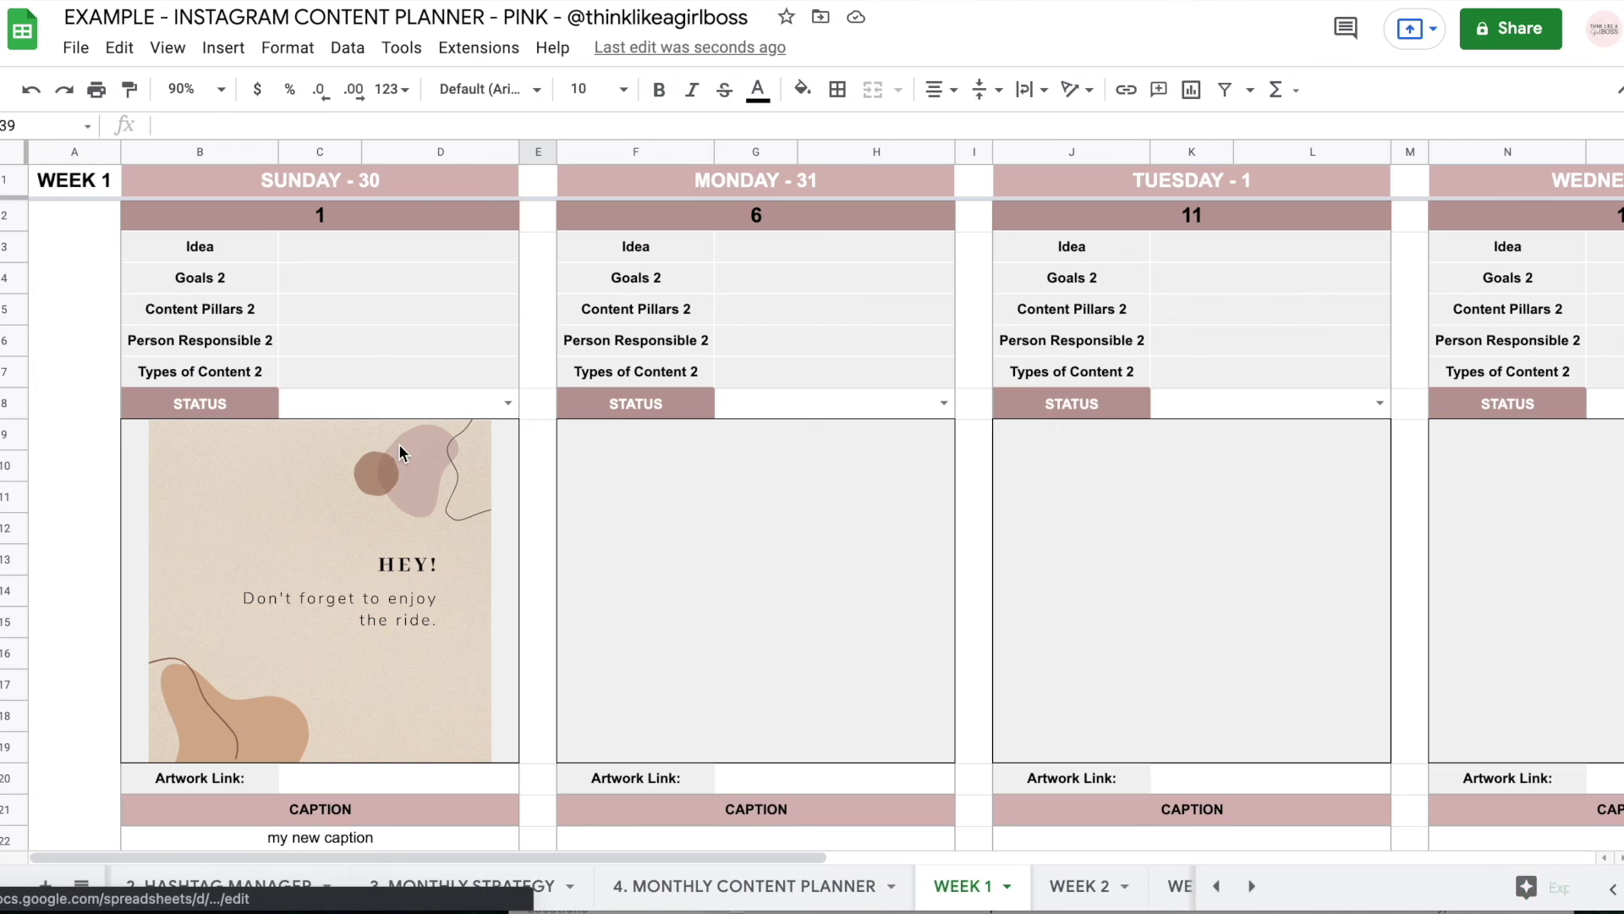
pyautogui.click(1127, 171)
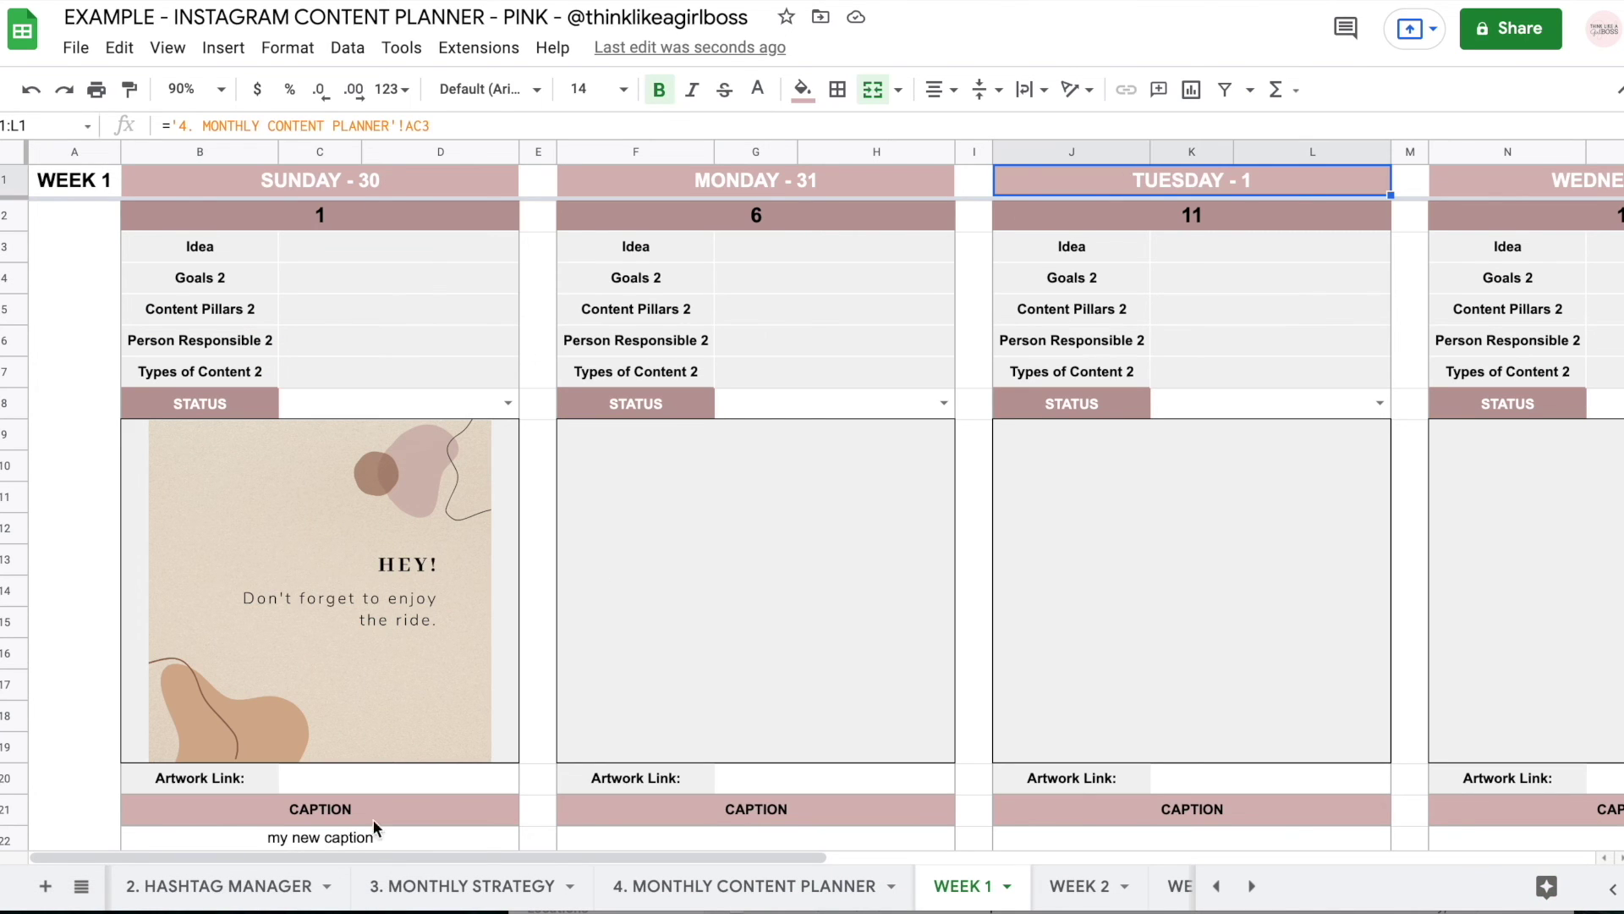
pyautogui.hscroll(-3, 519, 884)
pyautogui.click(519, 884)
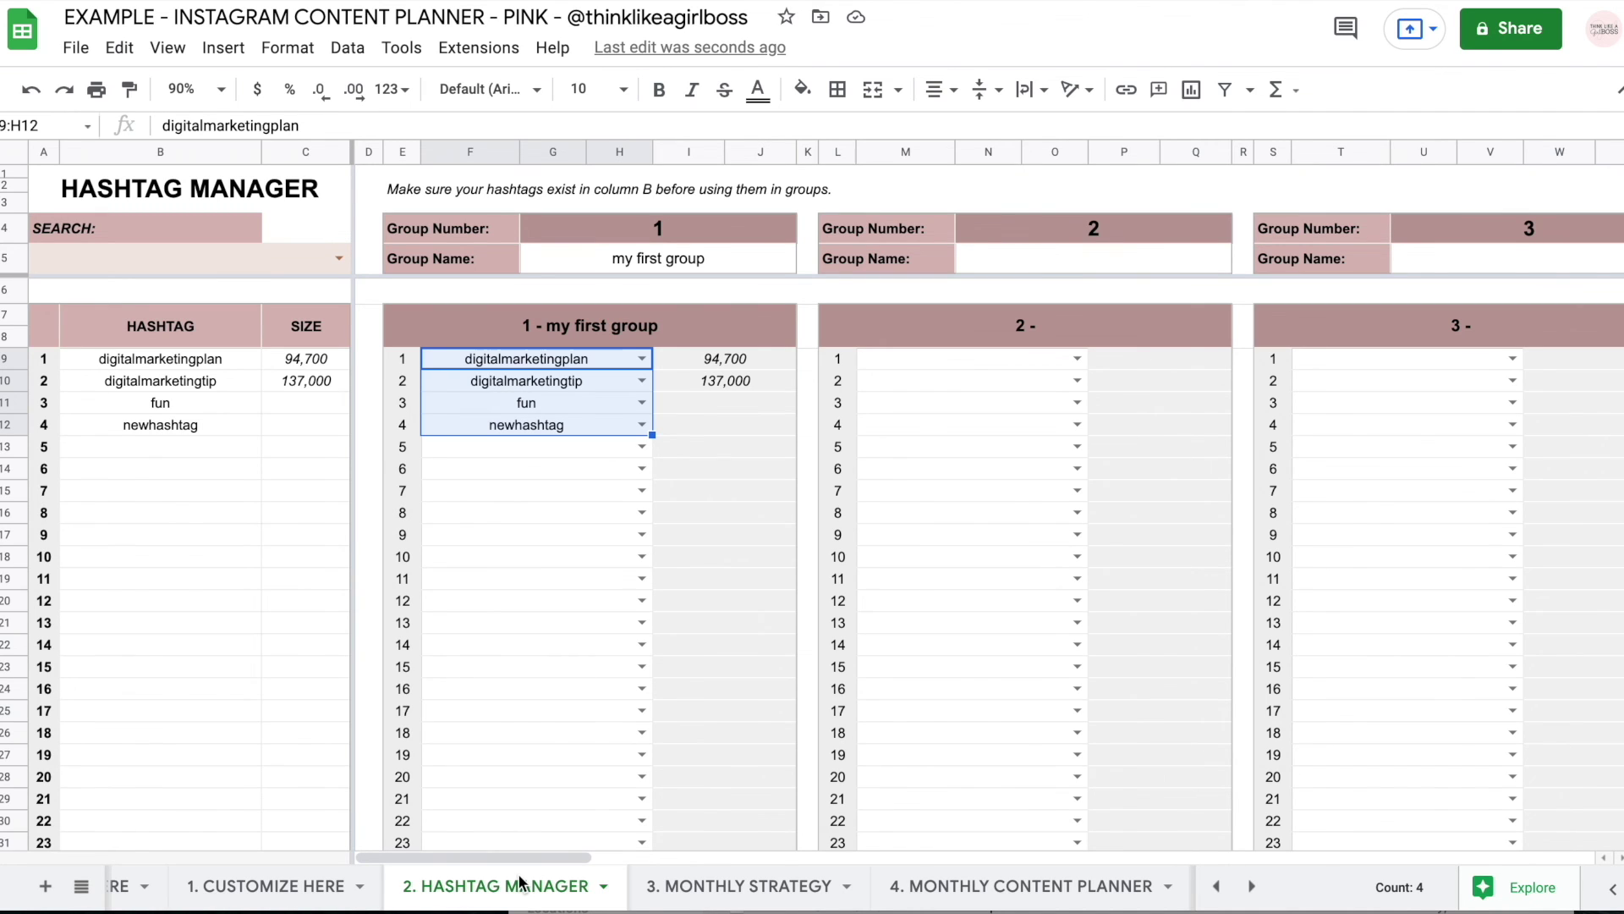
# Review the 1. CUSTOMIZE HERE and 2. HASHTAG MANAGER sheets, including the group 1 hashtag list
pyautogui.scroll(-20, 733, 683)
pyautogui.scroll(-2, 733, 684)
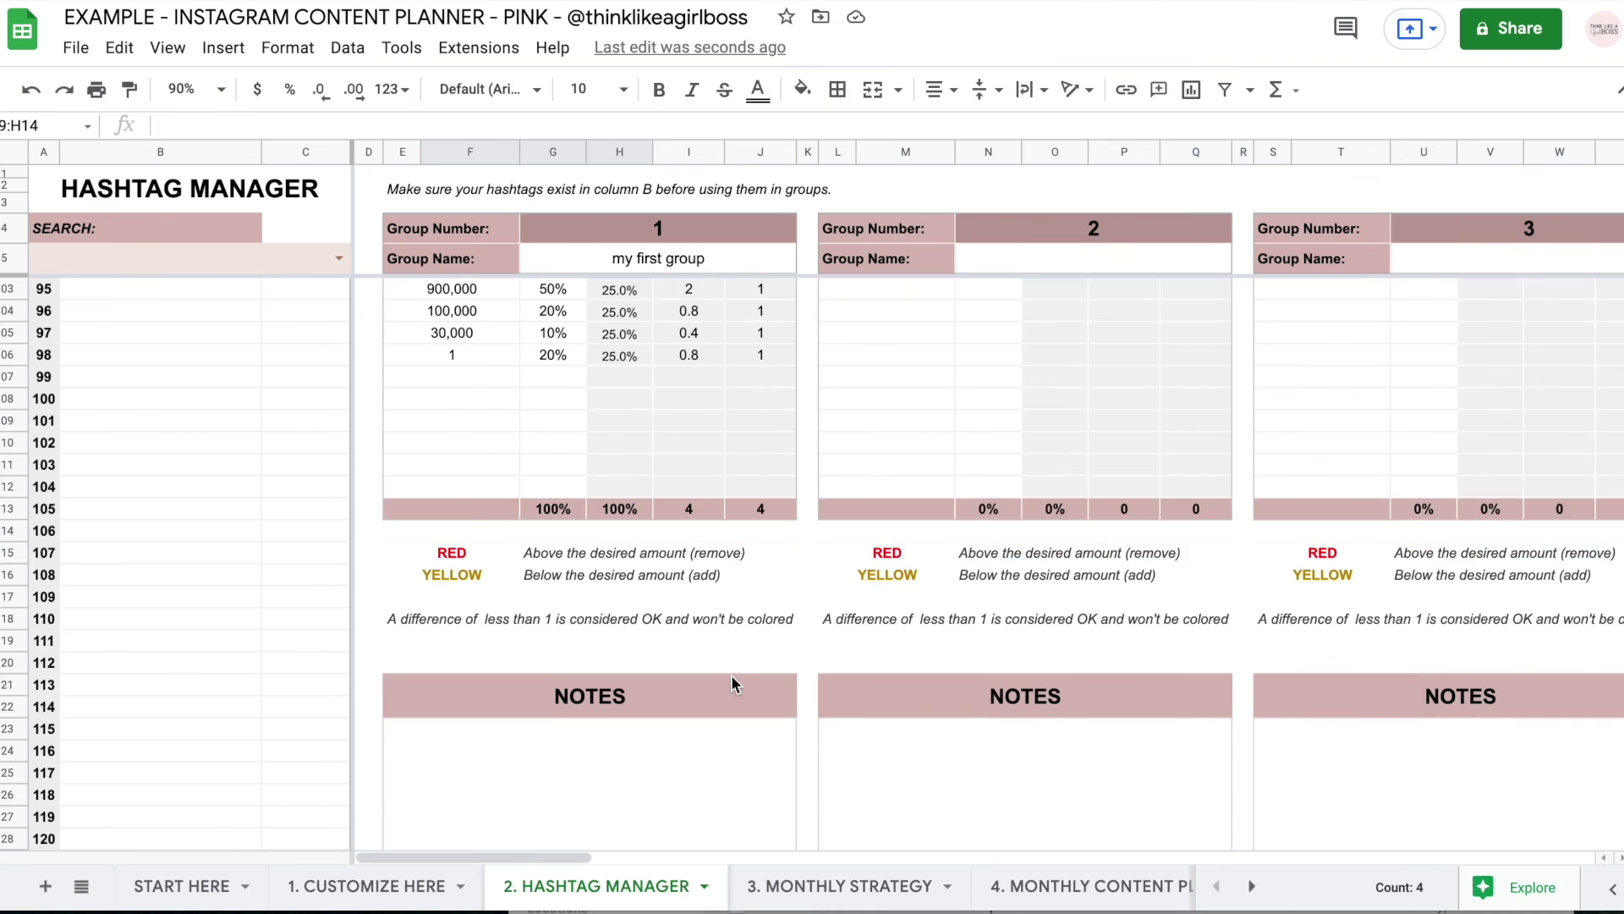
pyautogui.scroll(20, 733, 683)
pyautogui.click(349, 888)
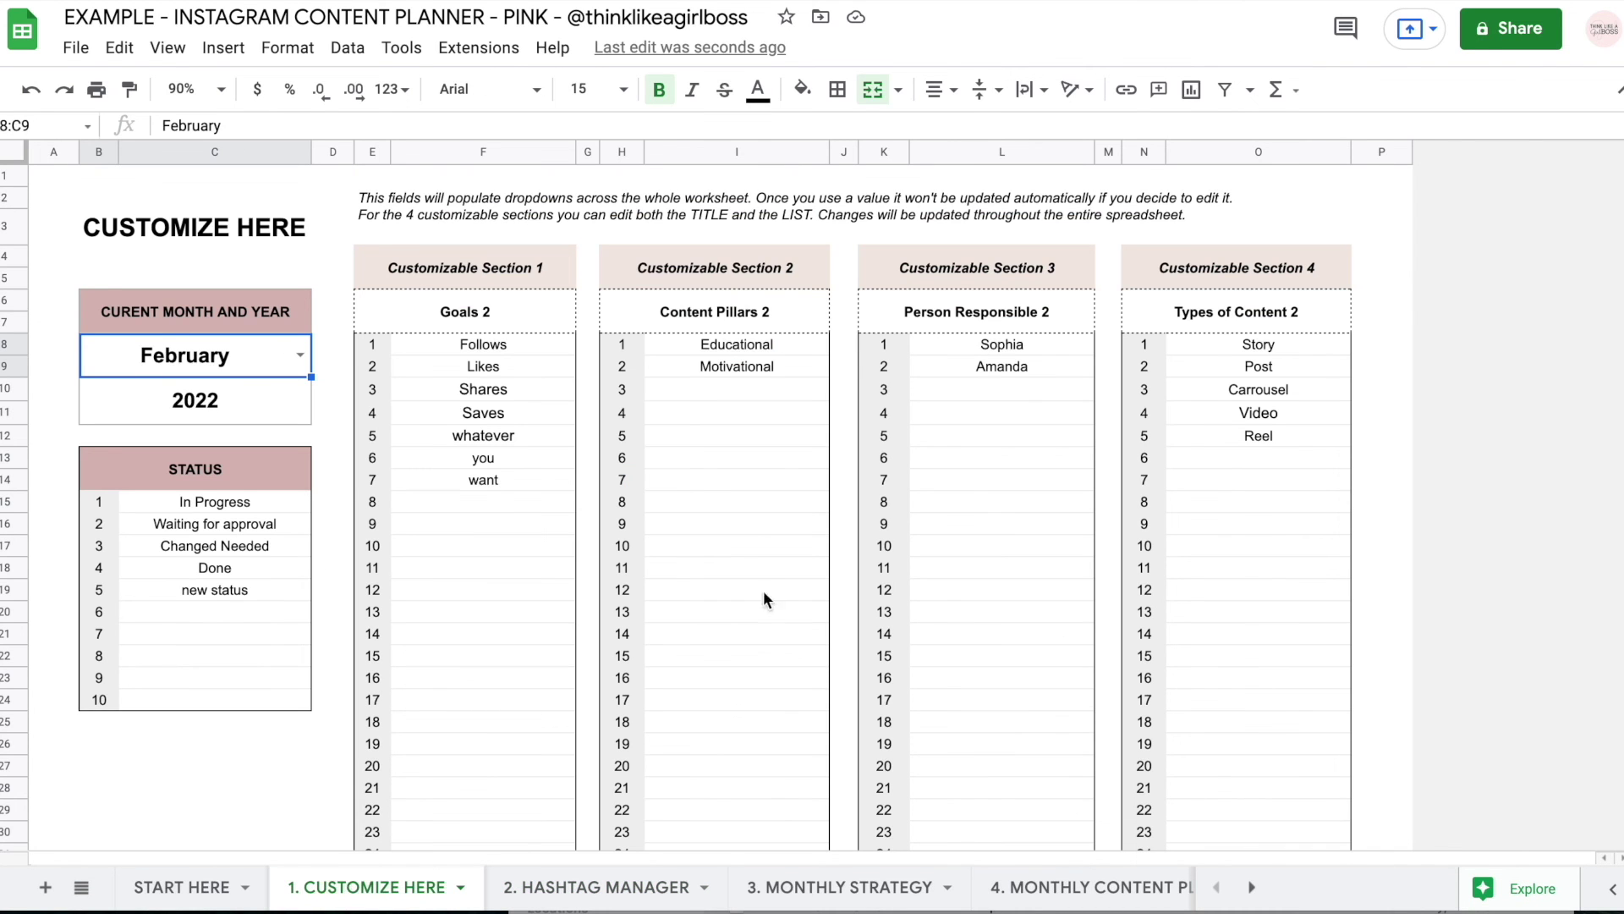
pyautogui.click(631, 888)
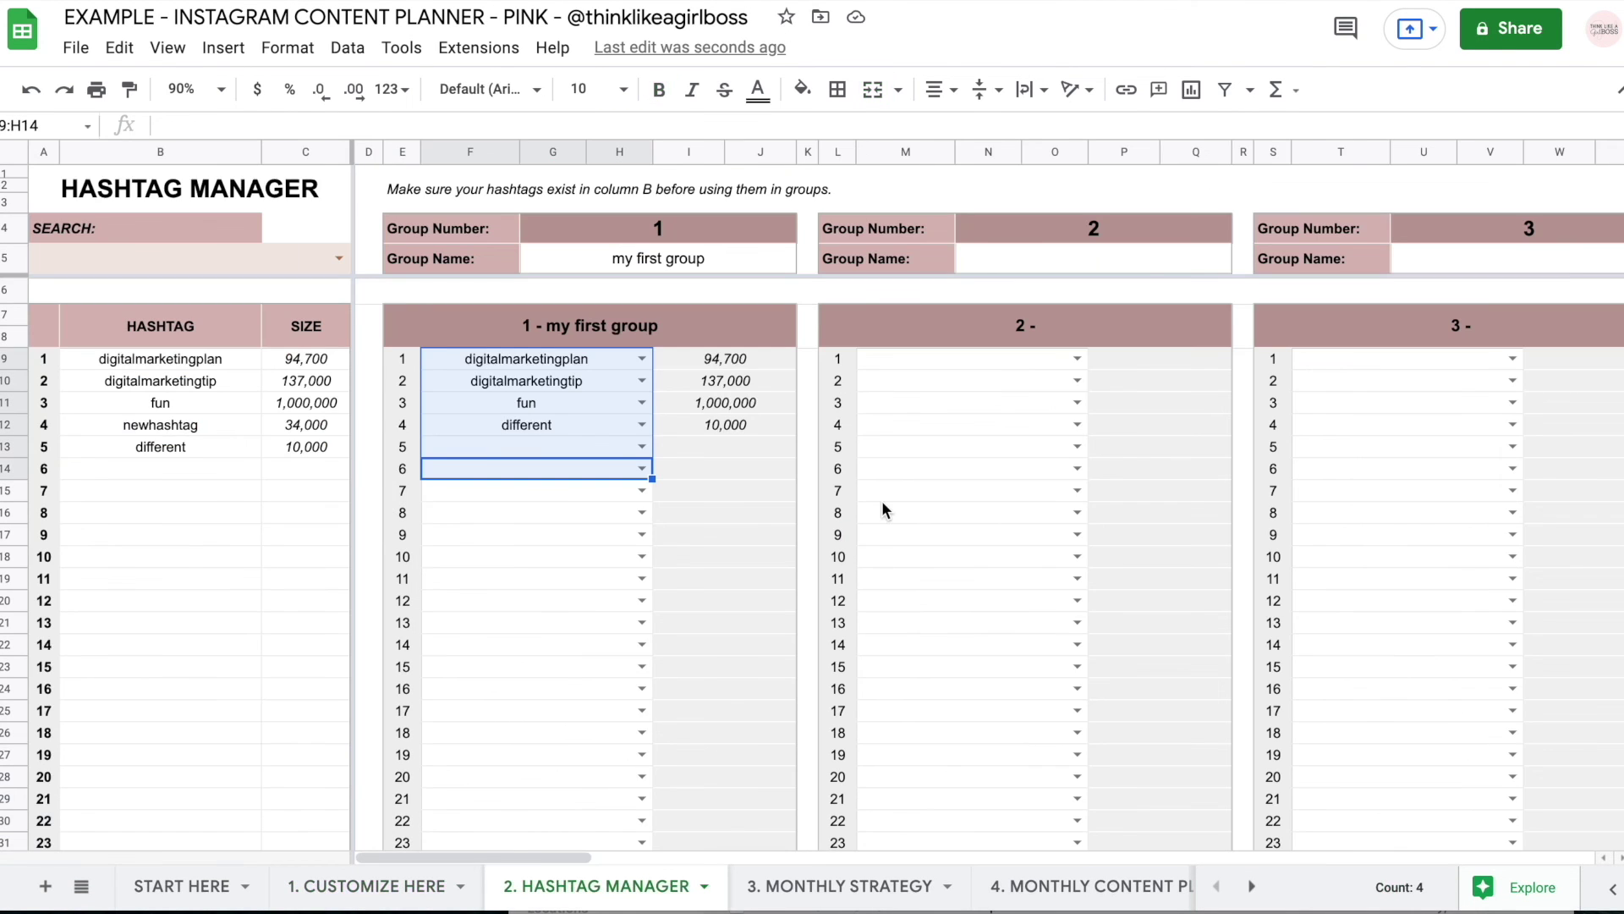
pyautogui.click(721, 570)
pyautogui.hscroll(2, 1169, 488)
pyautogui.hscroll(-2, 1169, 479)
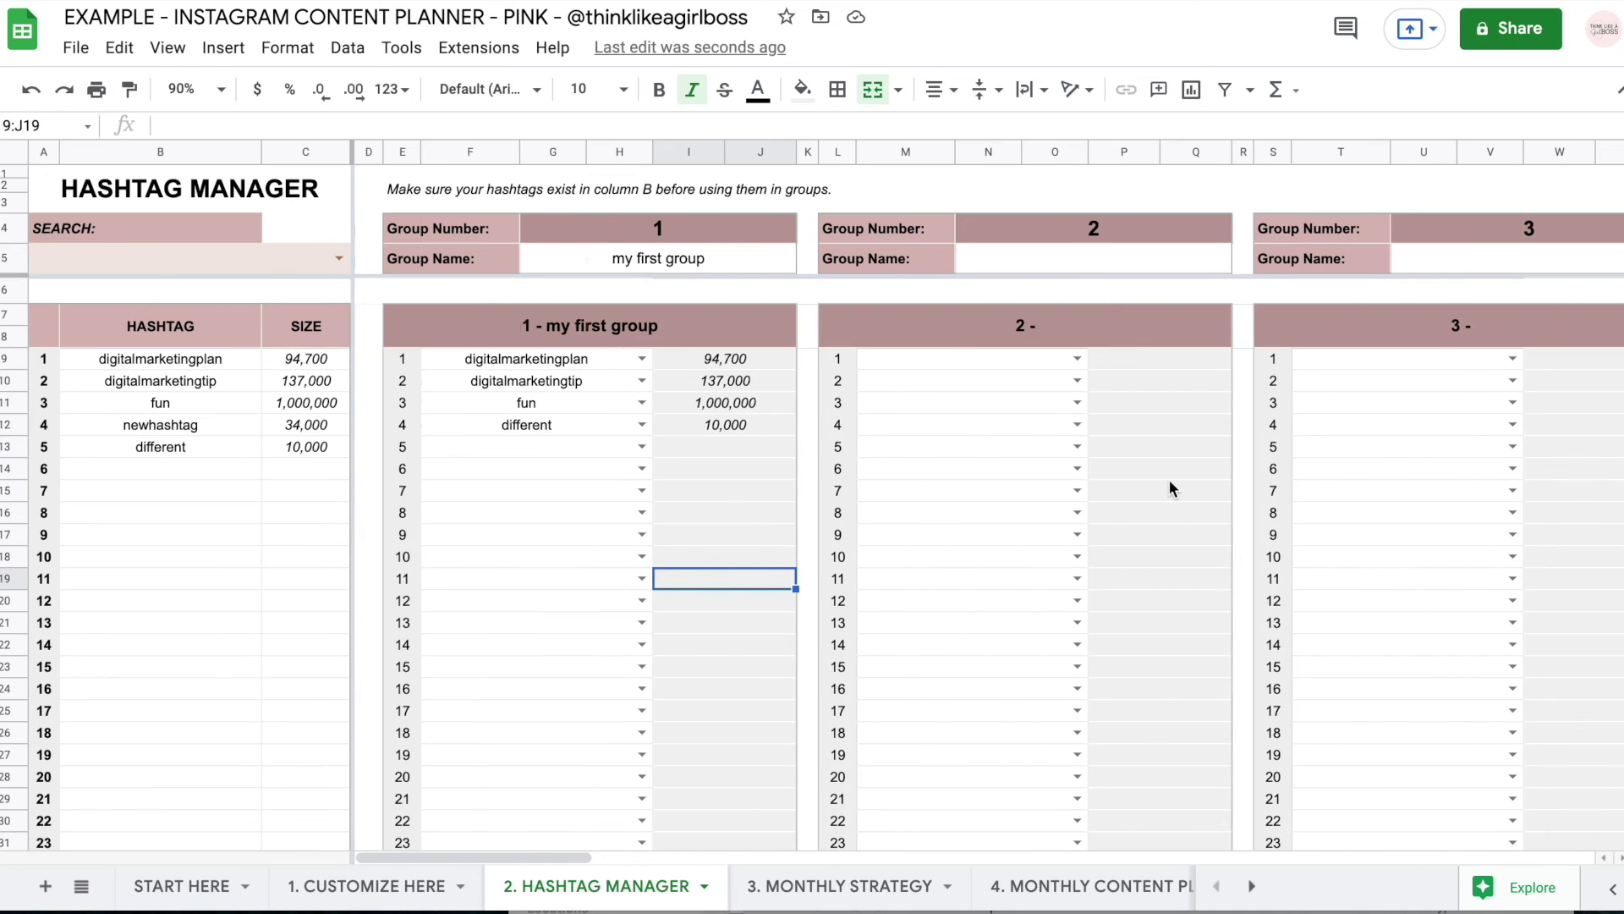
pyautogui.scroll(-3, 1170, 479)
pyautogui.scroll(3, 1169, 479)
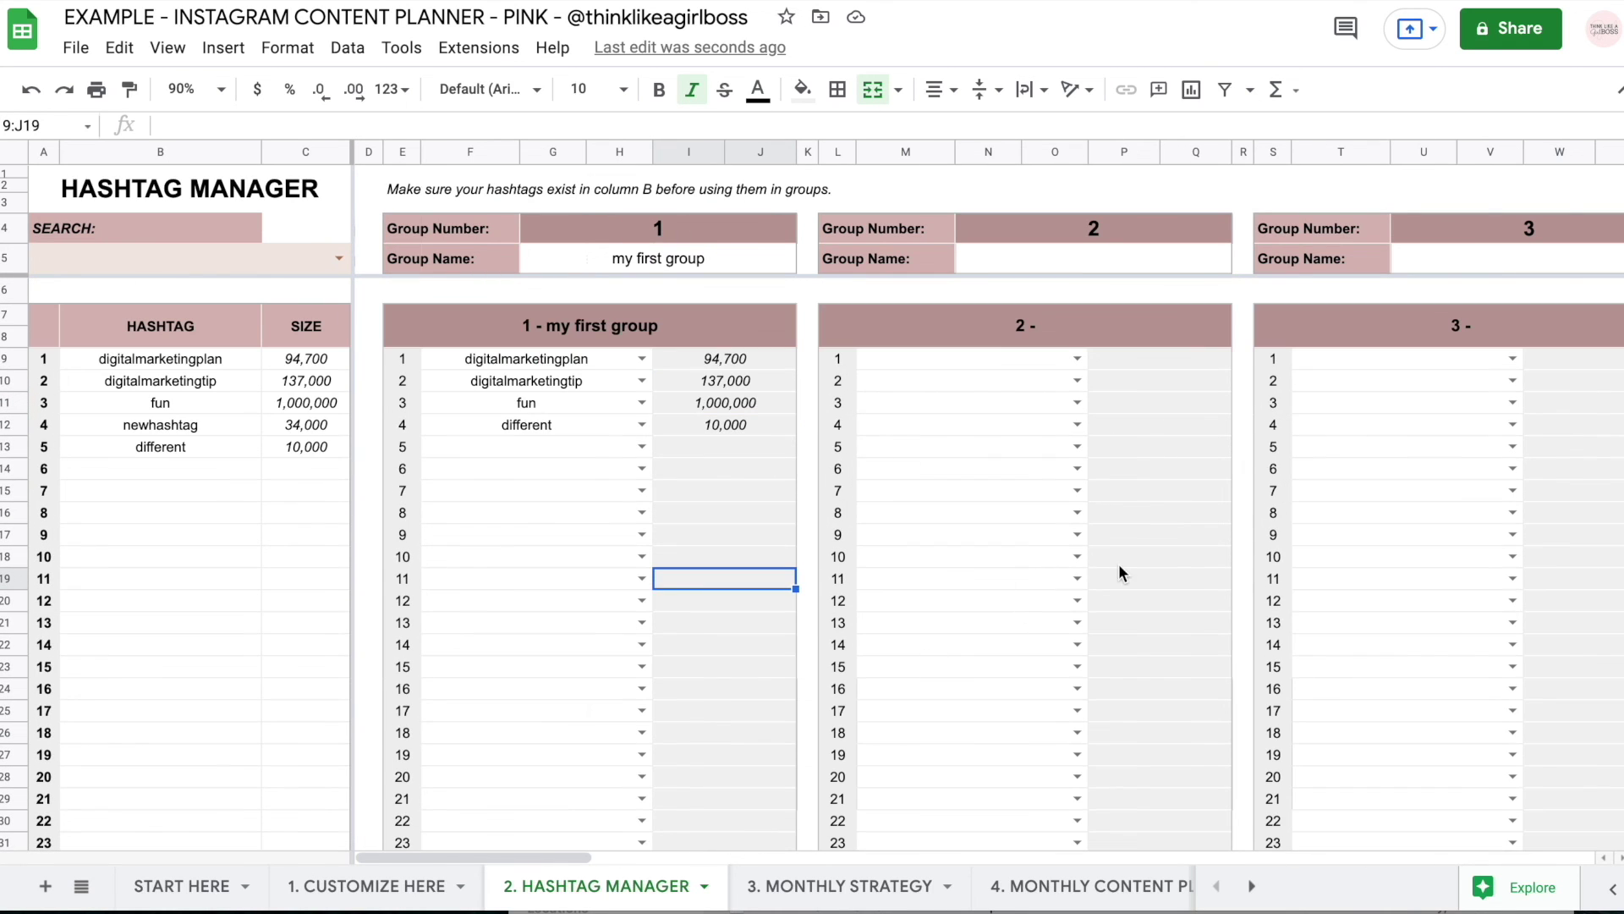
pyautogui.hscroll(15, 1118, 564)
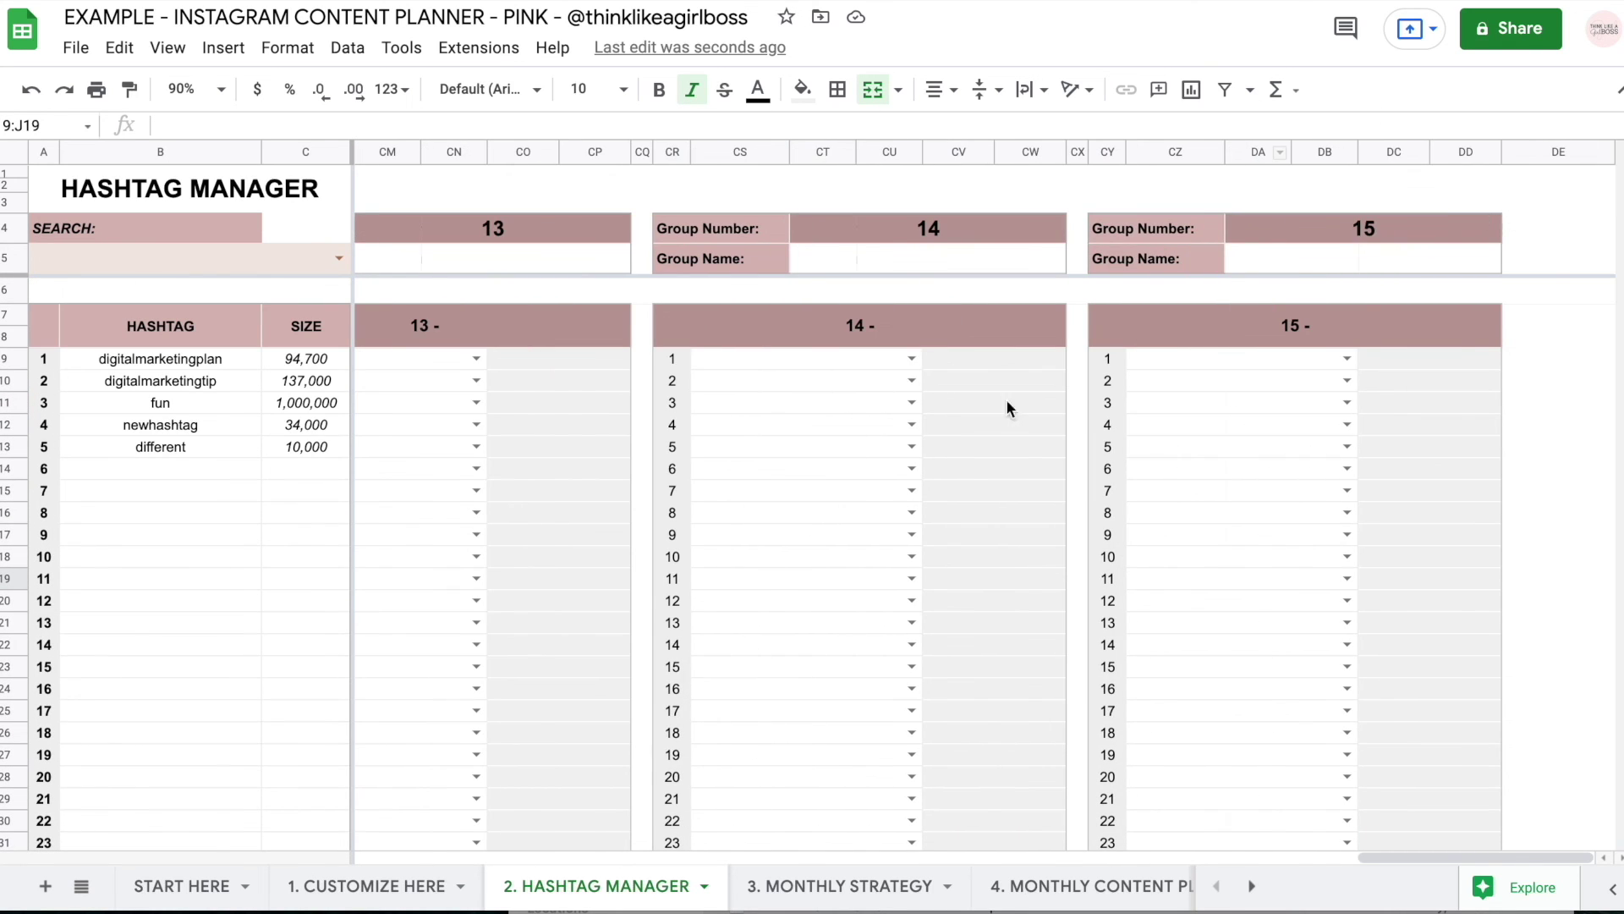
# Review 3. MONTHLY STRATEGY and view 4. MONTHLY CONTENT PLANNER zoomed out to 50%
pyautogui.click(841, 885)
pyautogui.hscroll(4, 1225, 603)
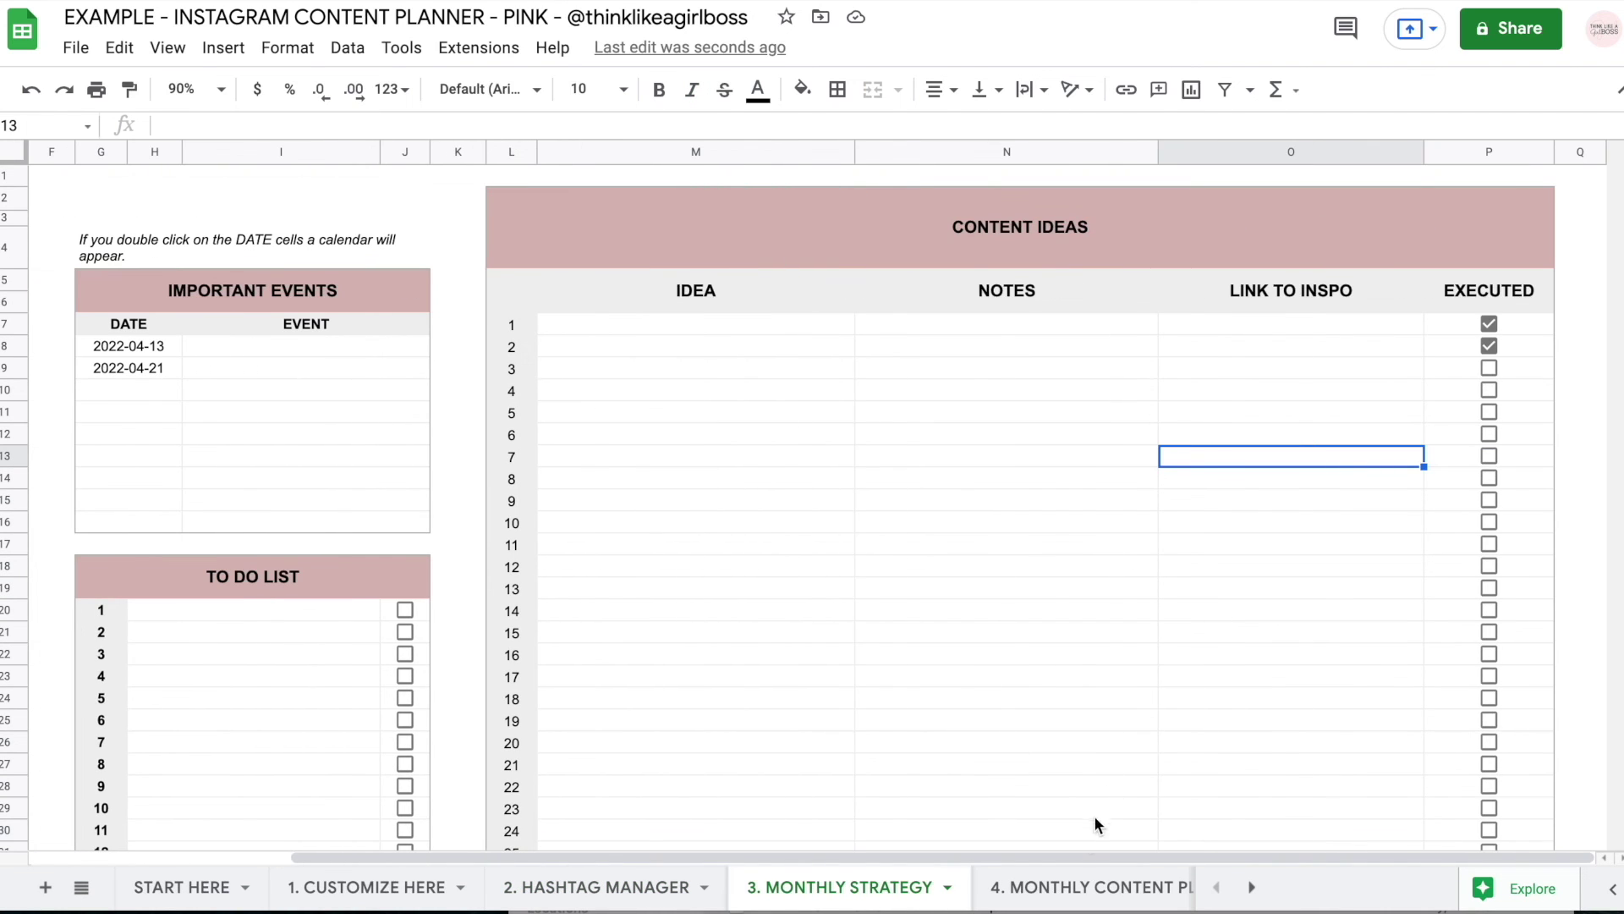
pyautogui.click(1062, 886)
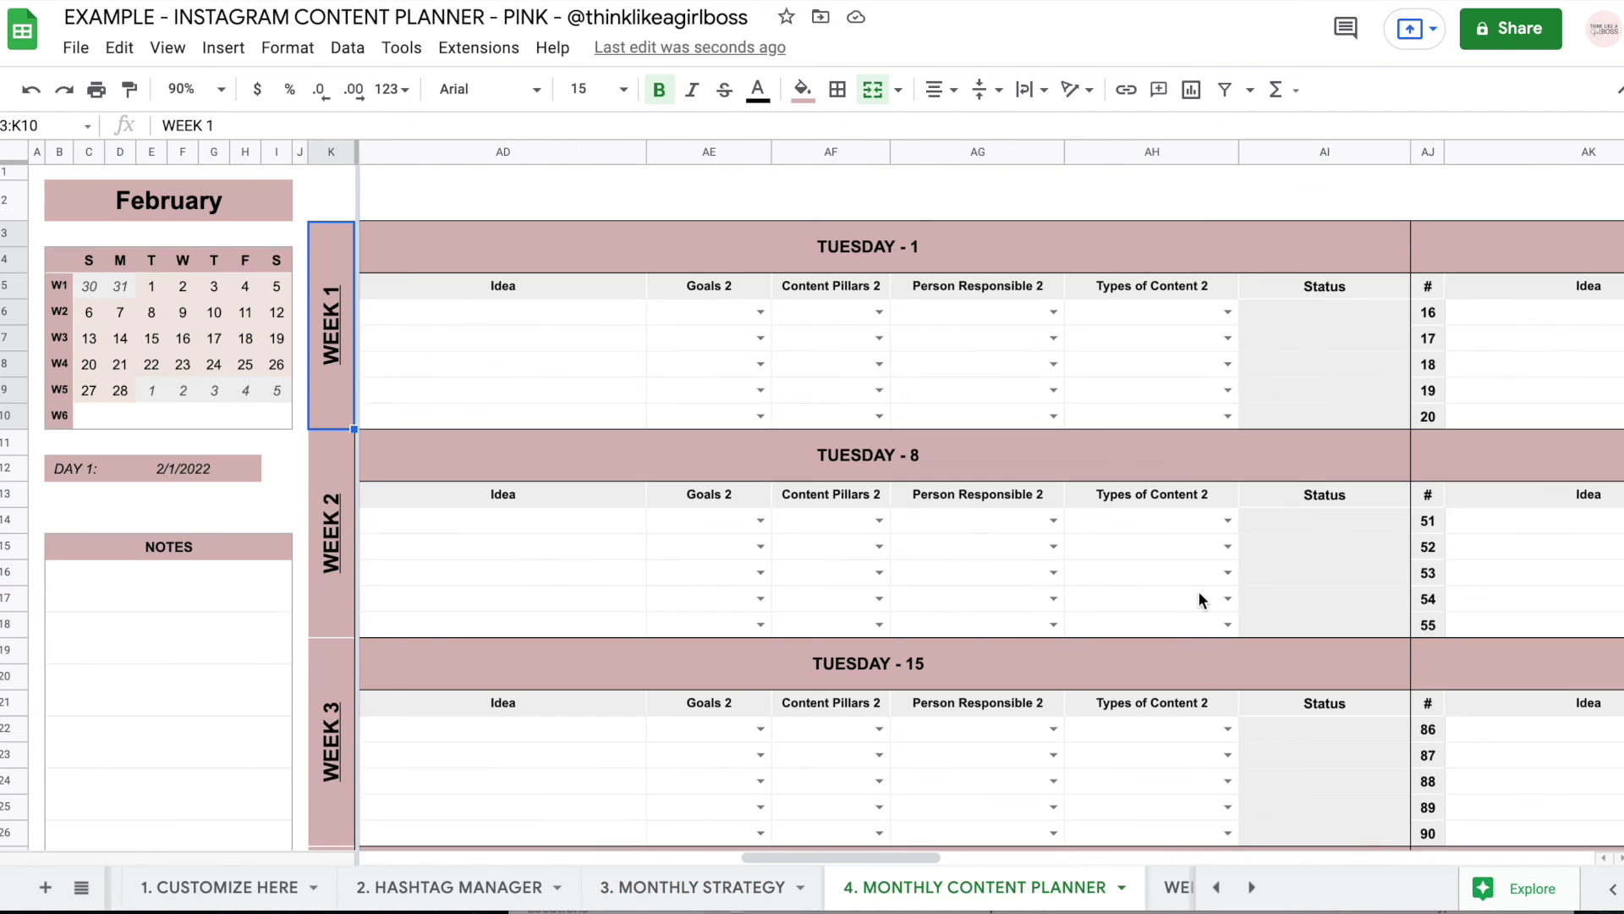
pyautogui.click(219, 89)
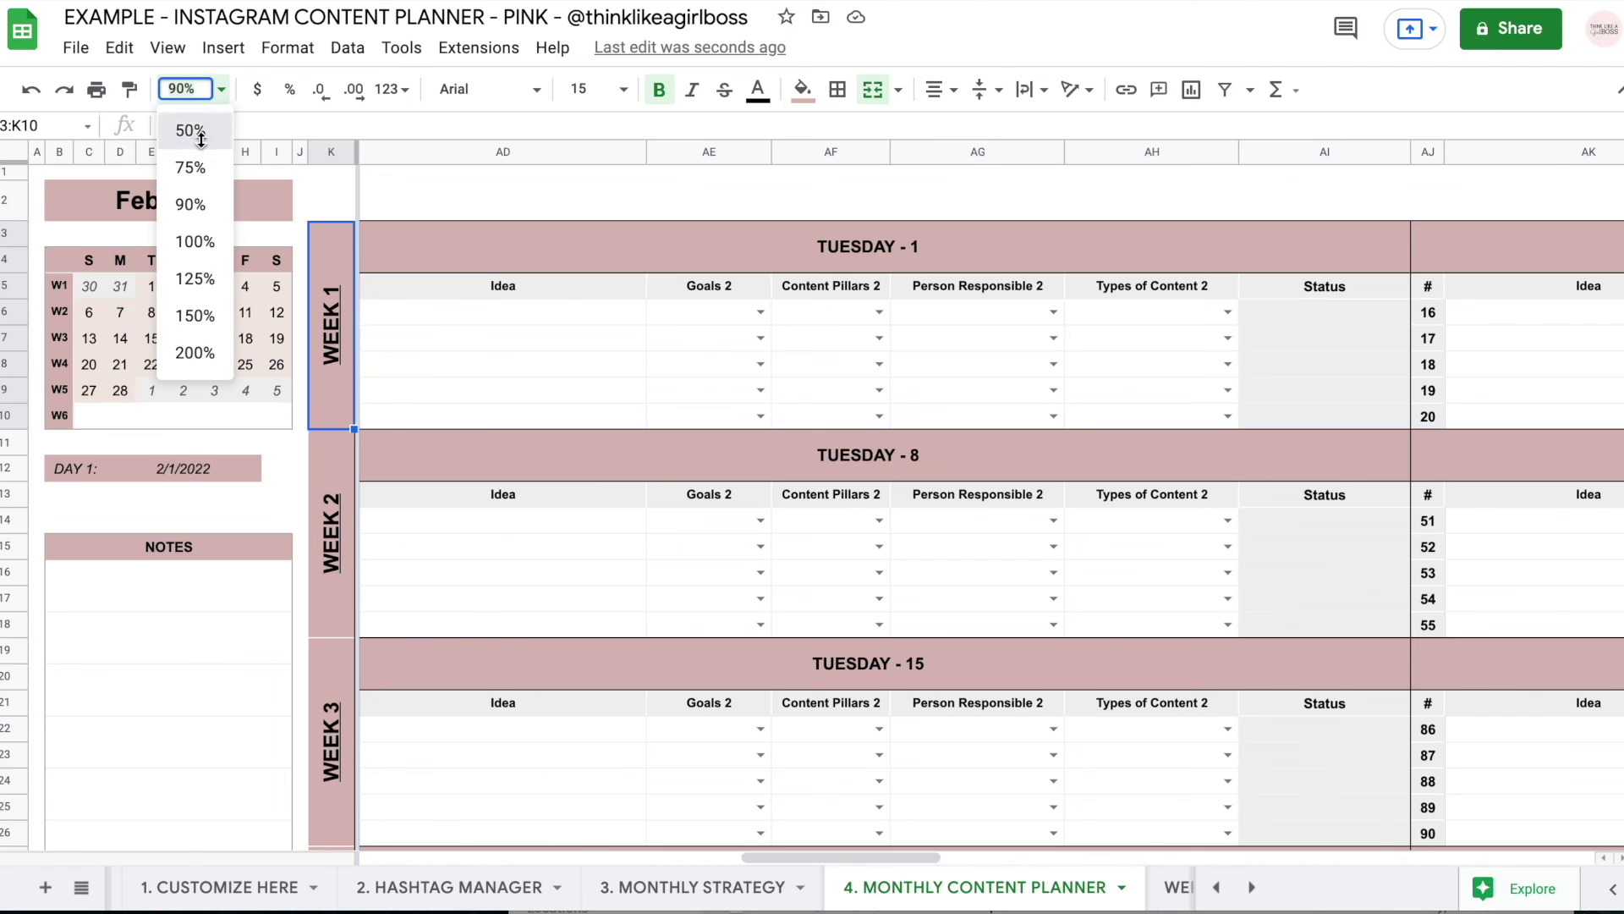
pyautogui.click(190, 130)
pyautogui.hscroll(3, 1028, 886)
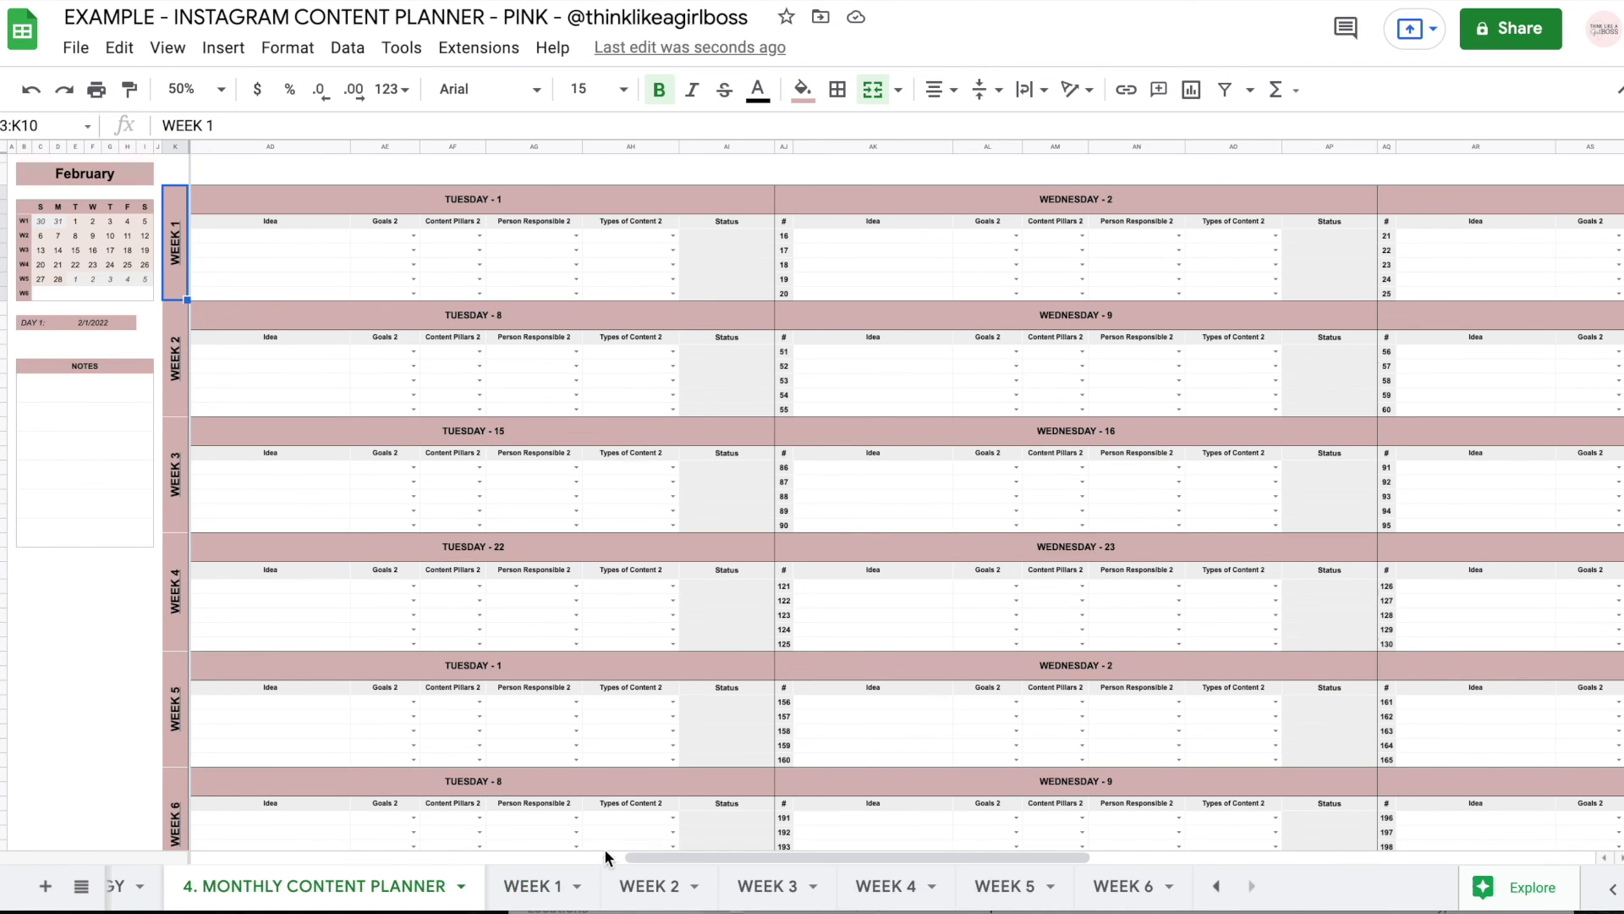
# Step through the WEEK 1, WEEK 2, WEEK 3 and WEEK 4 sheets in turn
pyautogui.click(546, 886)
pyautogui.click(676, 889)
pyautogui.click(774, 887)
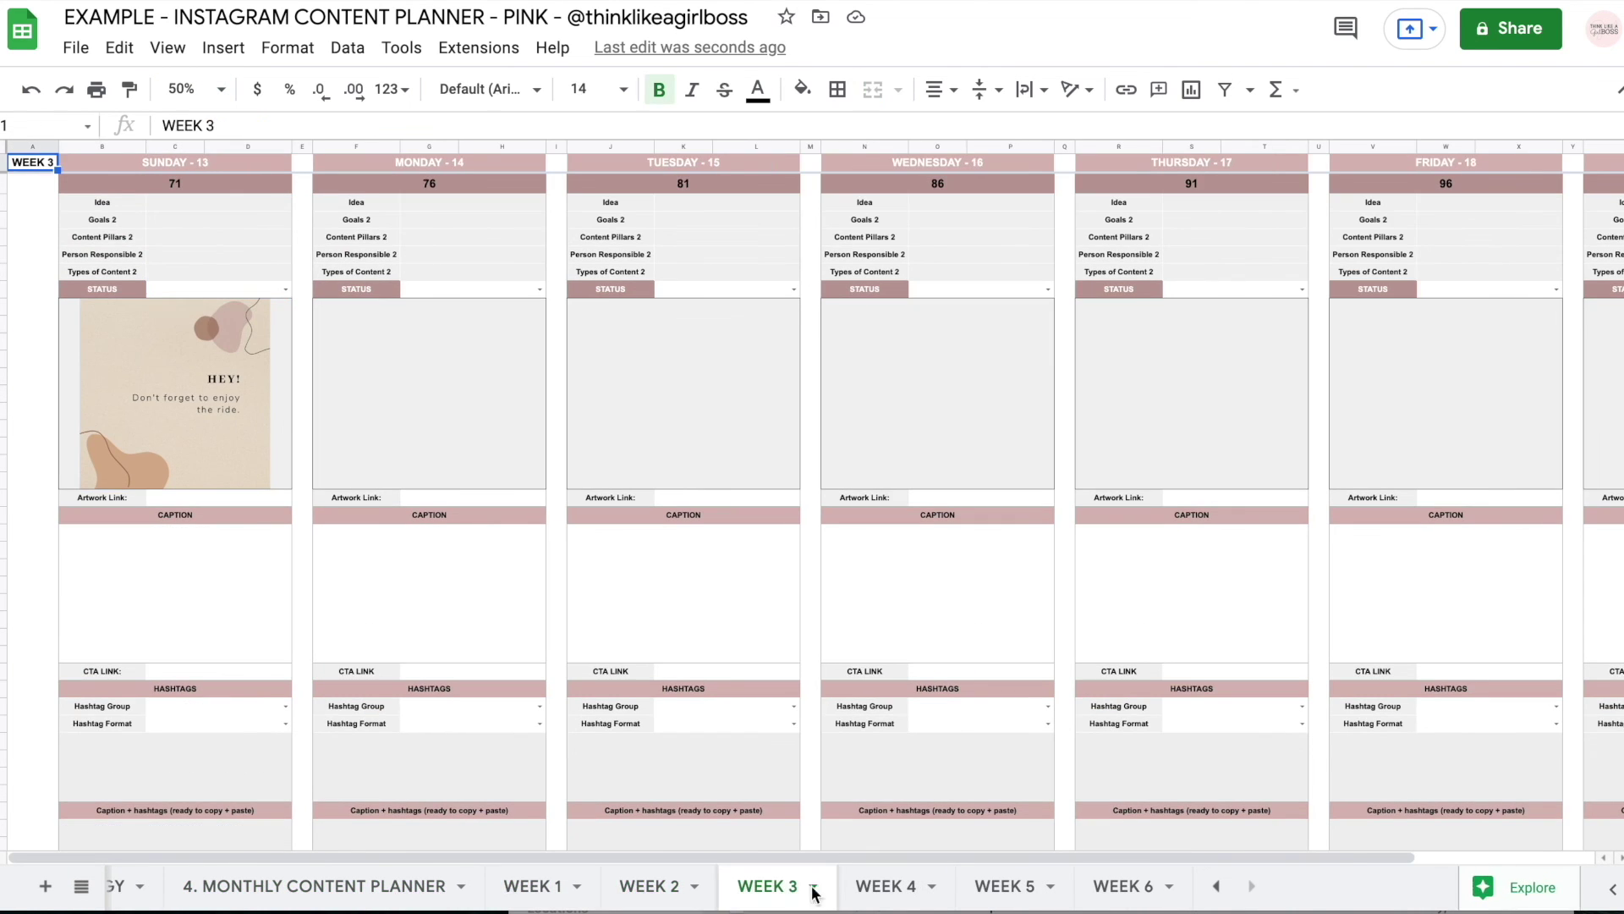
pyautogui.click(863, 888)
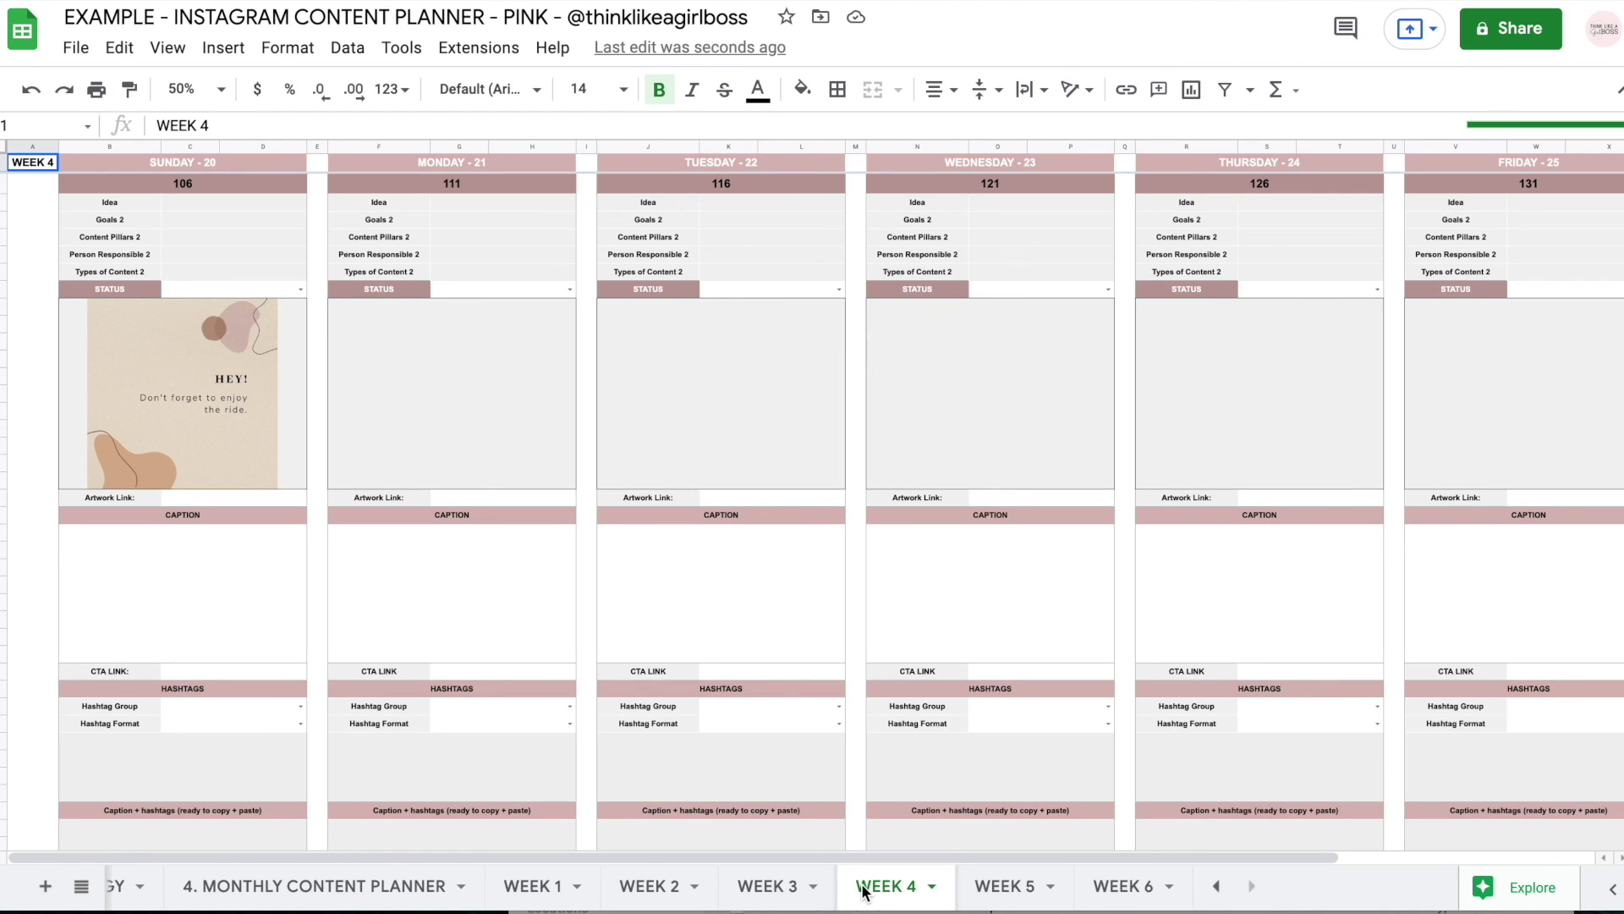